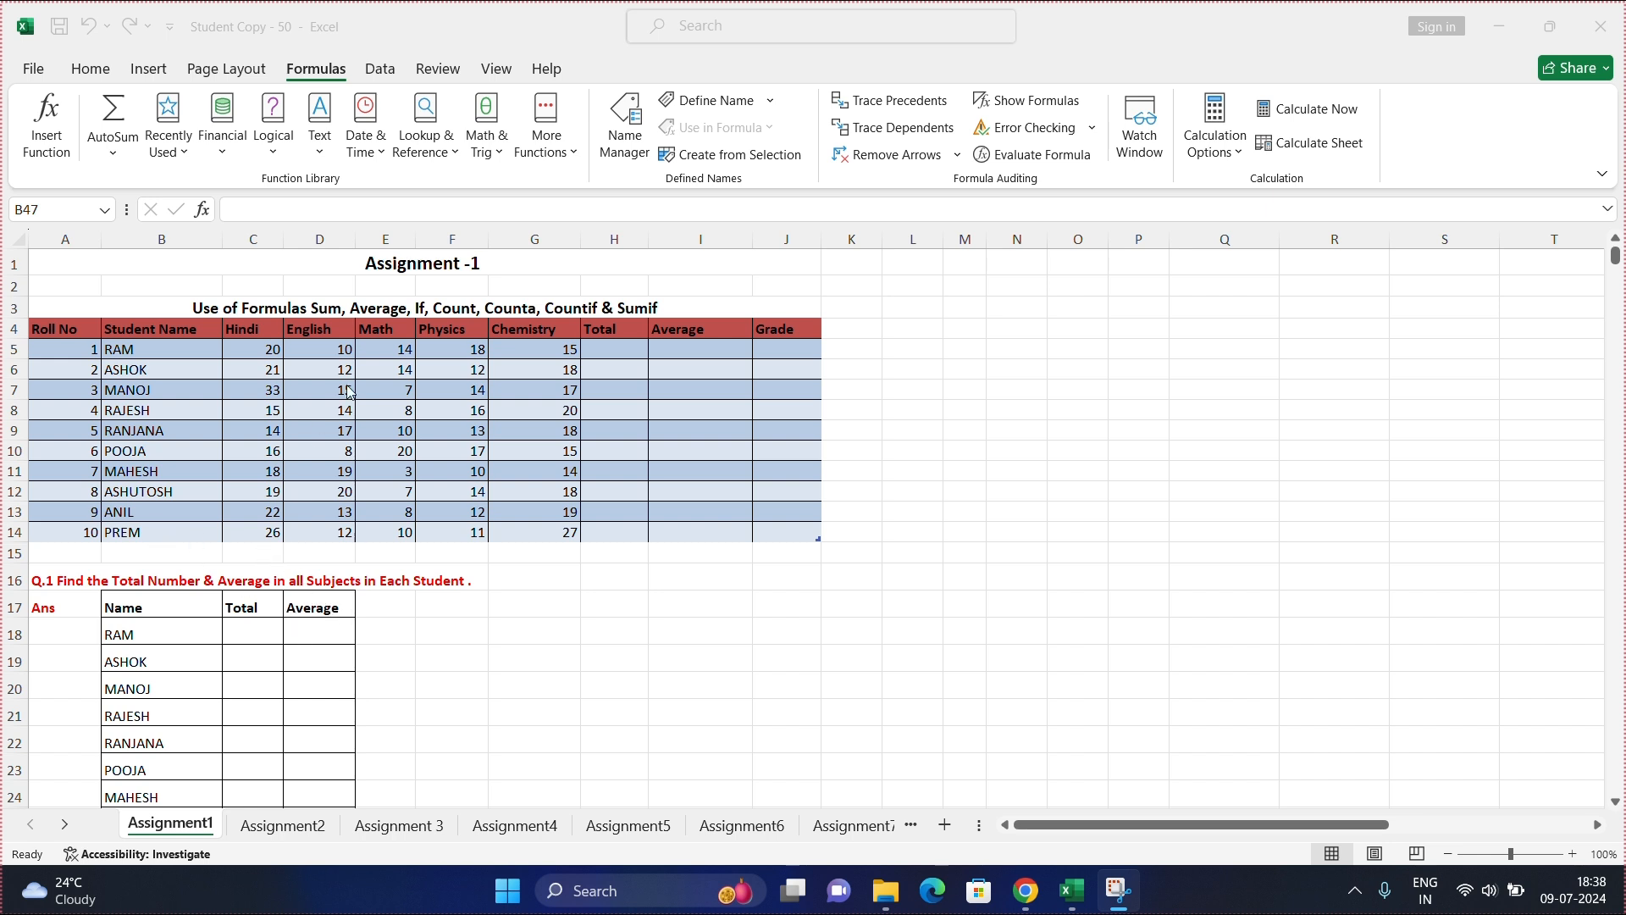
Enter =SUM(C5:G5) in C18 to total the first student's marks in all five subjects
{"action": "left_click", "coordinate": [246, 631]}
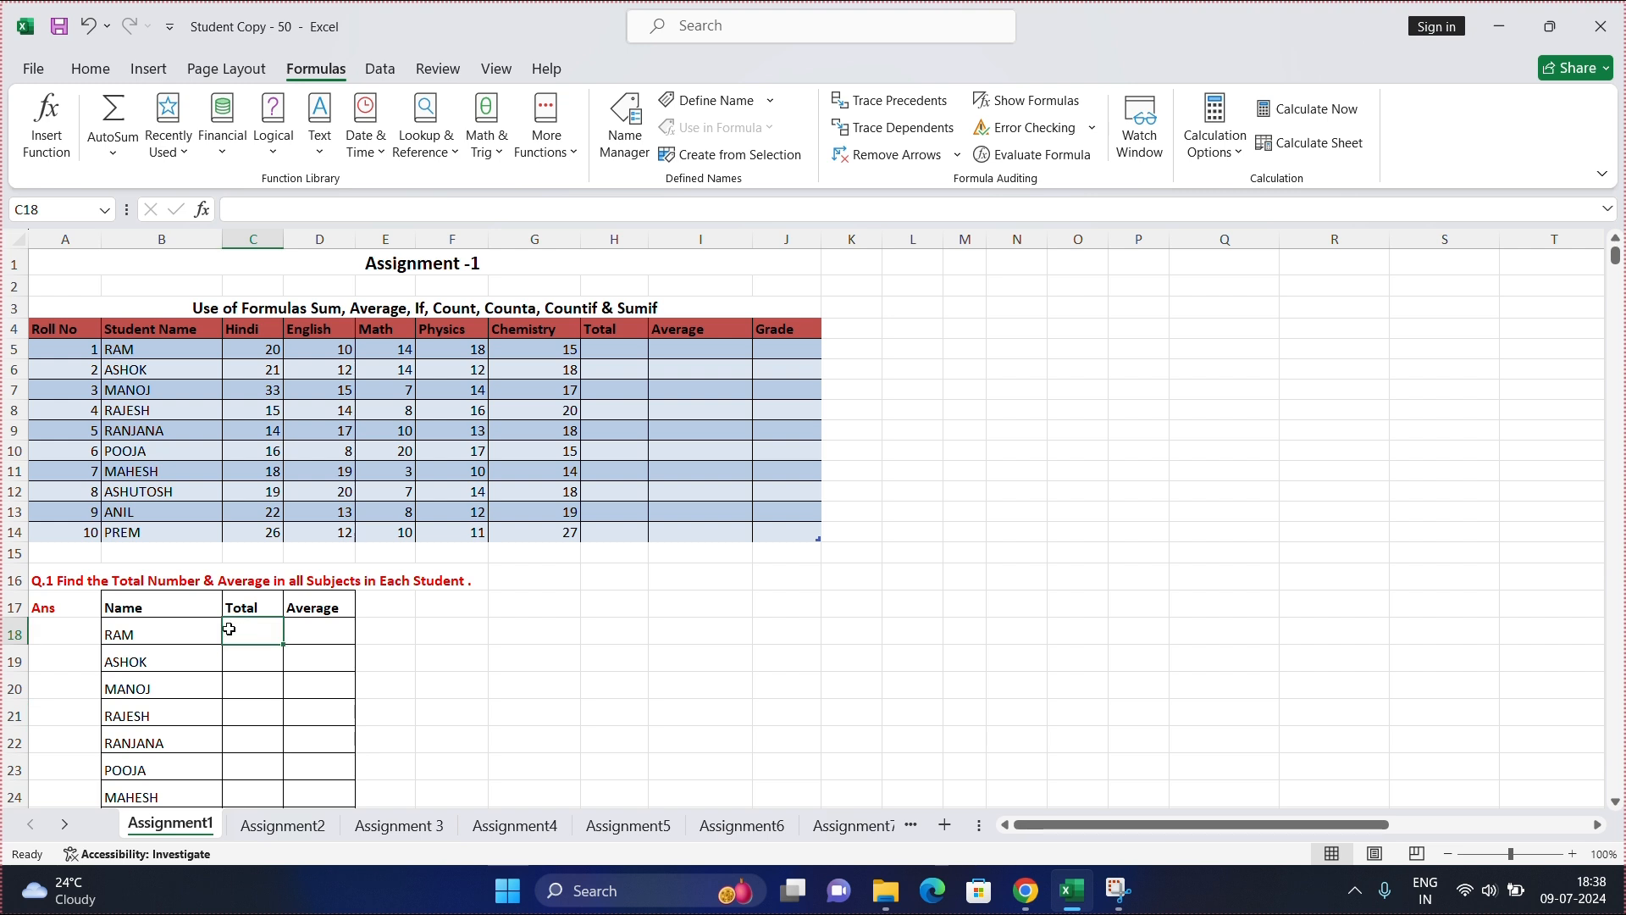
{"action": "scroll", "coordinate": [195, 575], "scroll_direction": "down", "scroll_amount": 2}
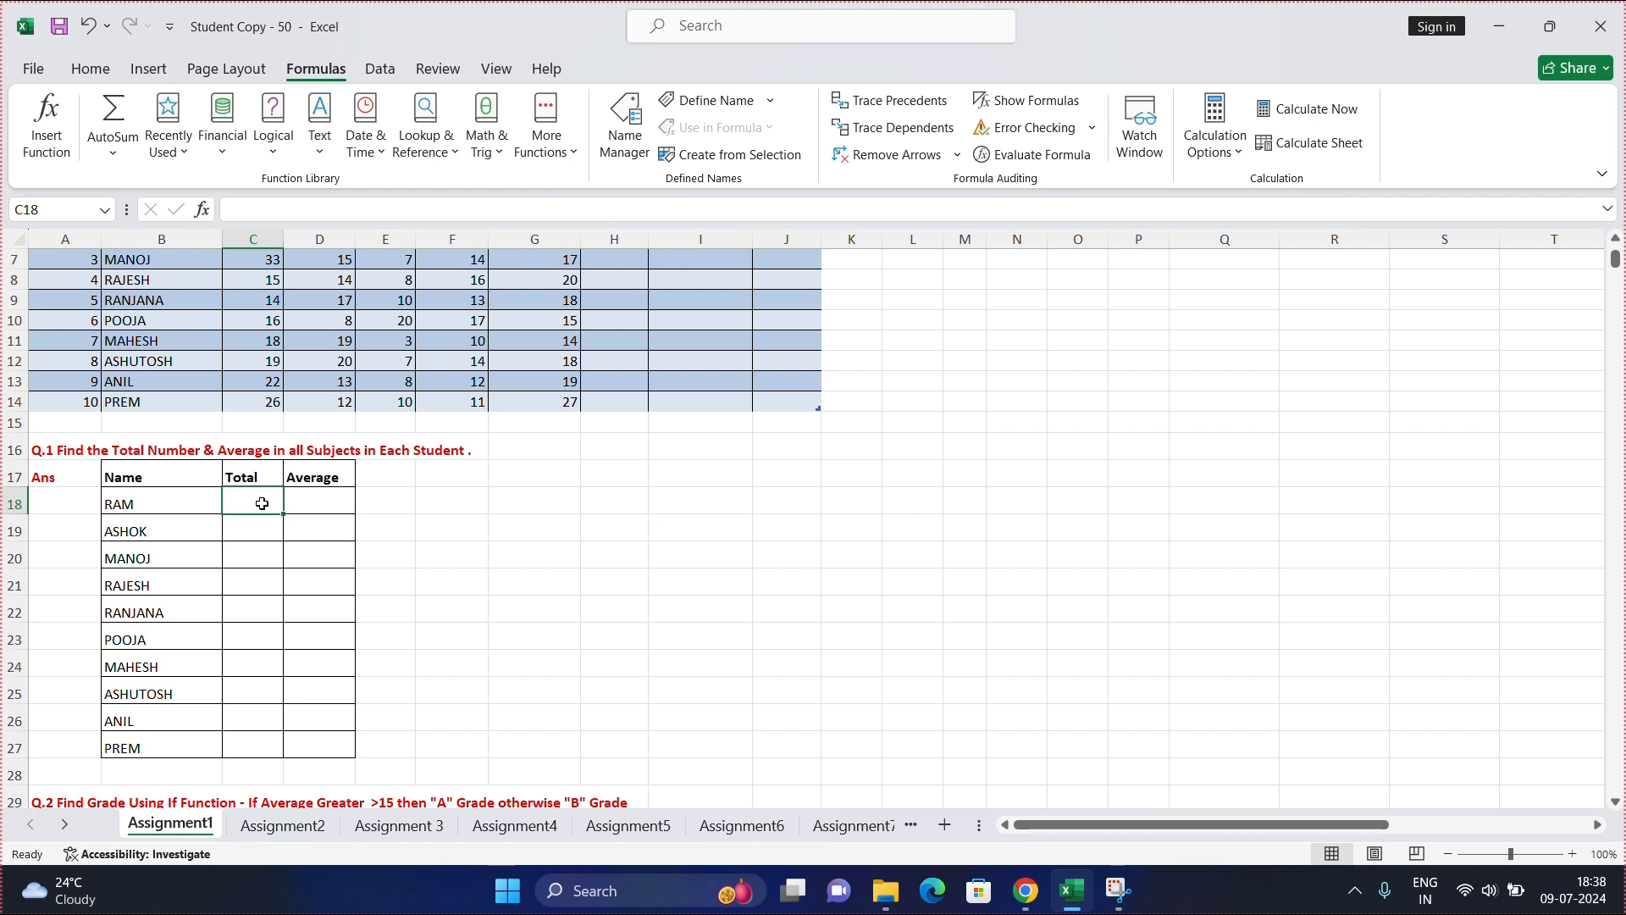
{"action": "type", "text": "=sum"}
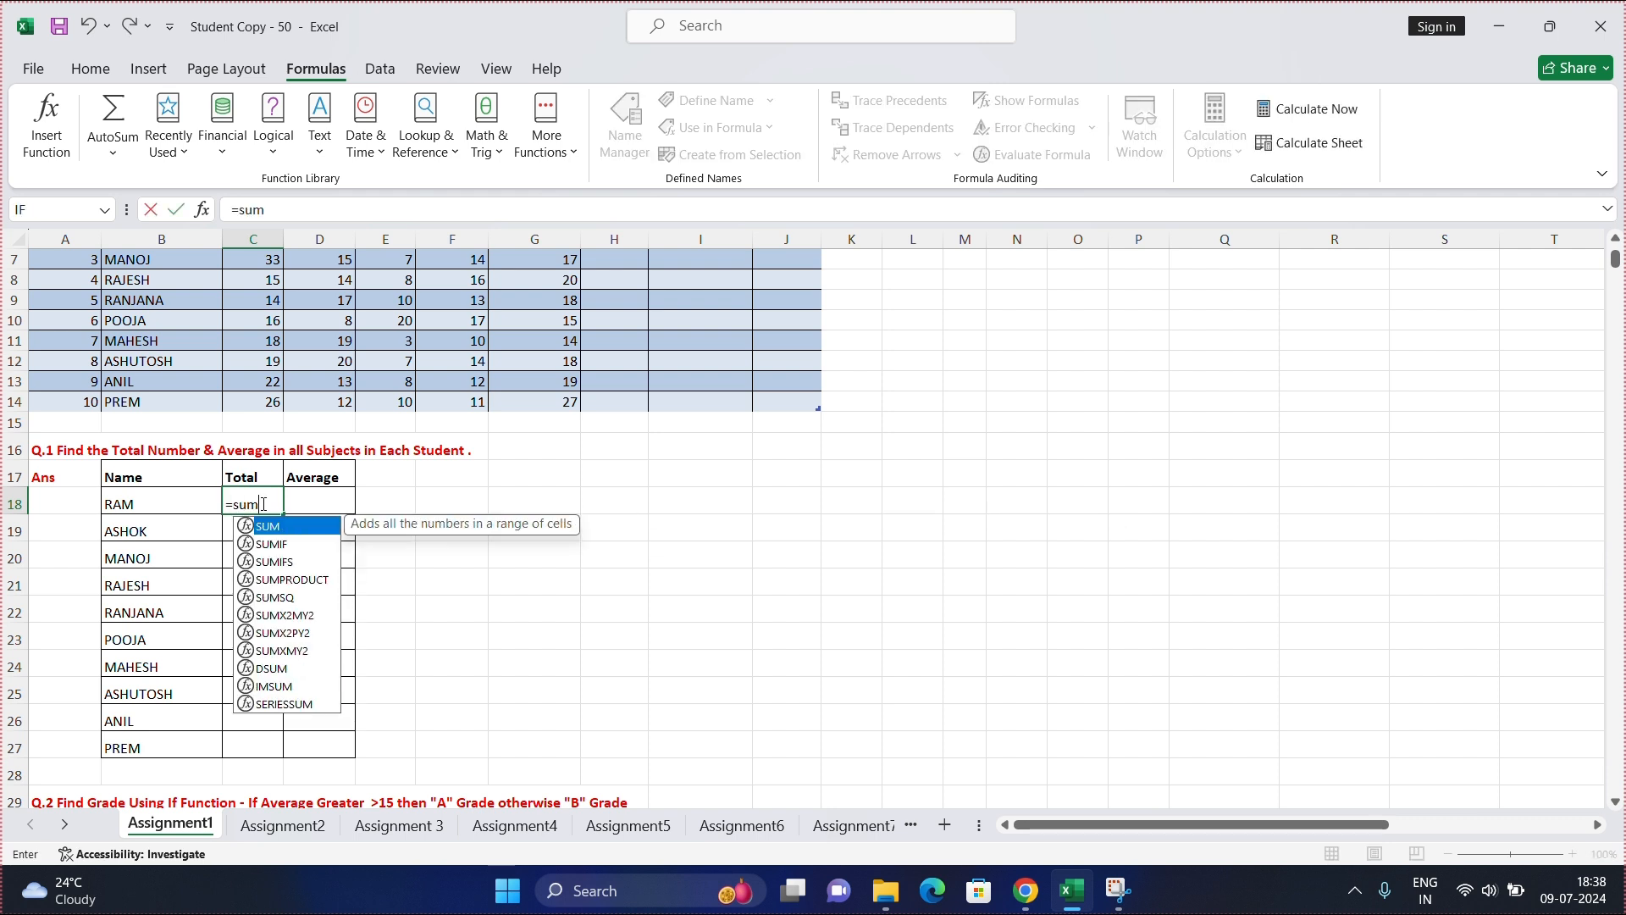
{"action": "key", "text": "Tab"}
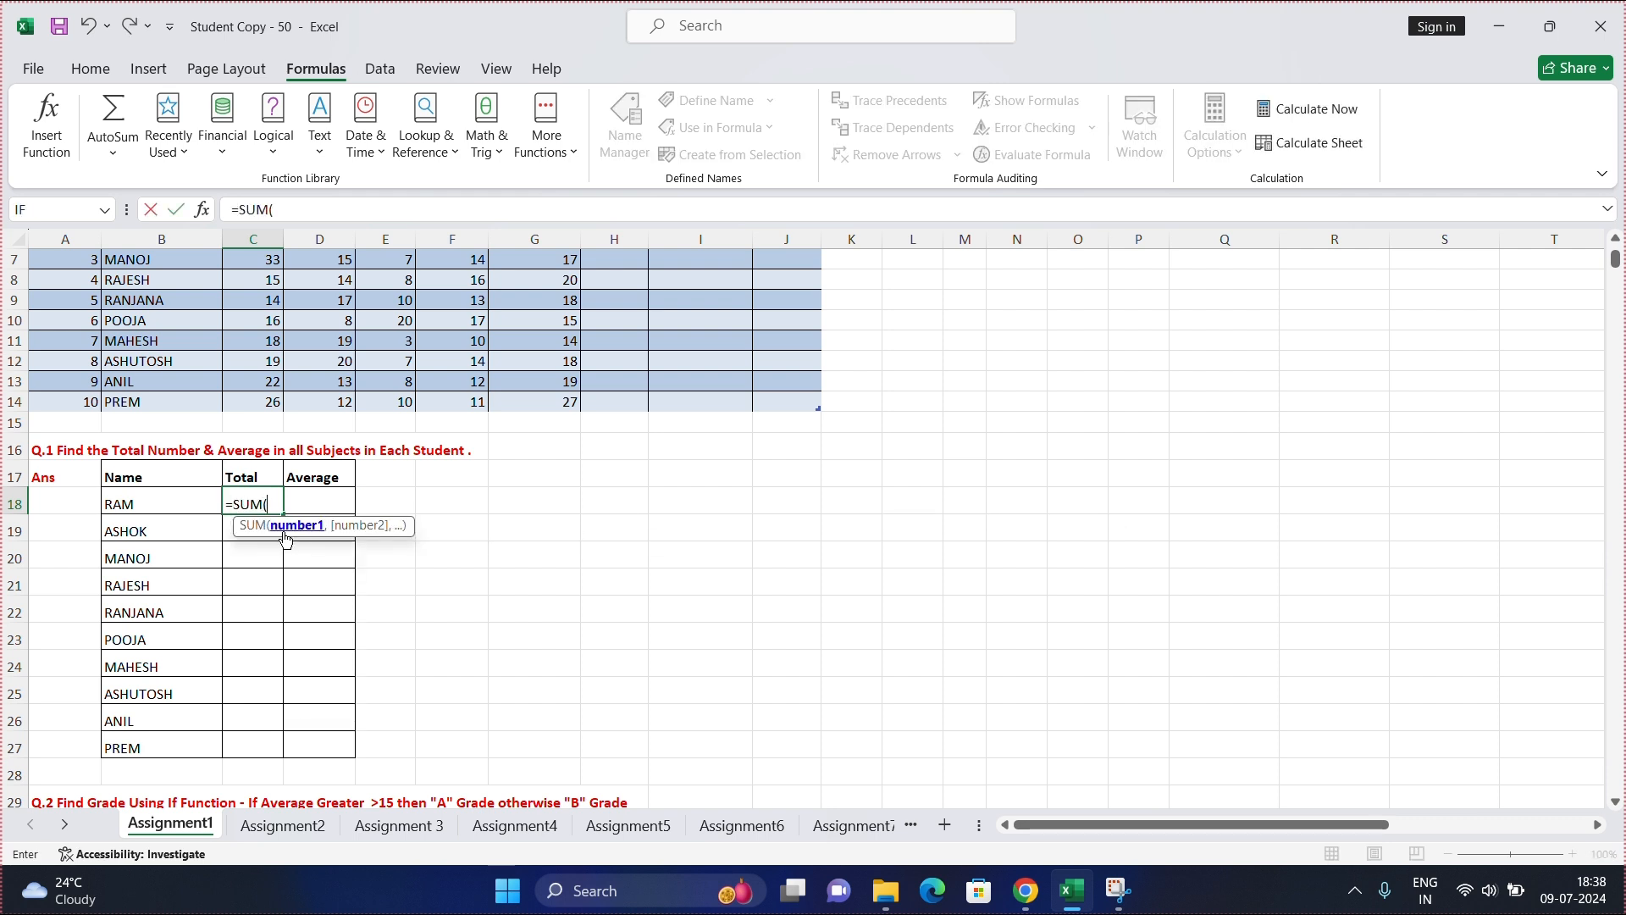
{"action": "scroll", "coordinate": [235, 490], "scroll_direction": "up", "scroll_amount": 2}
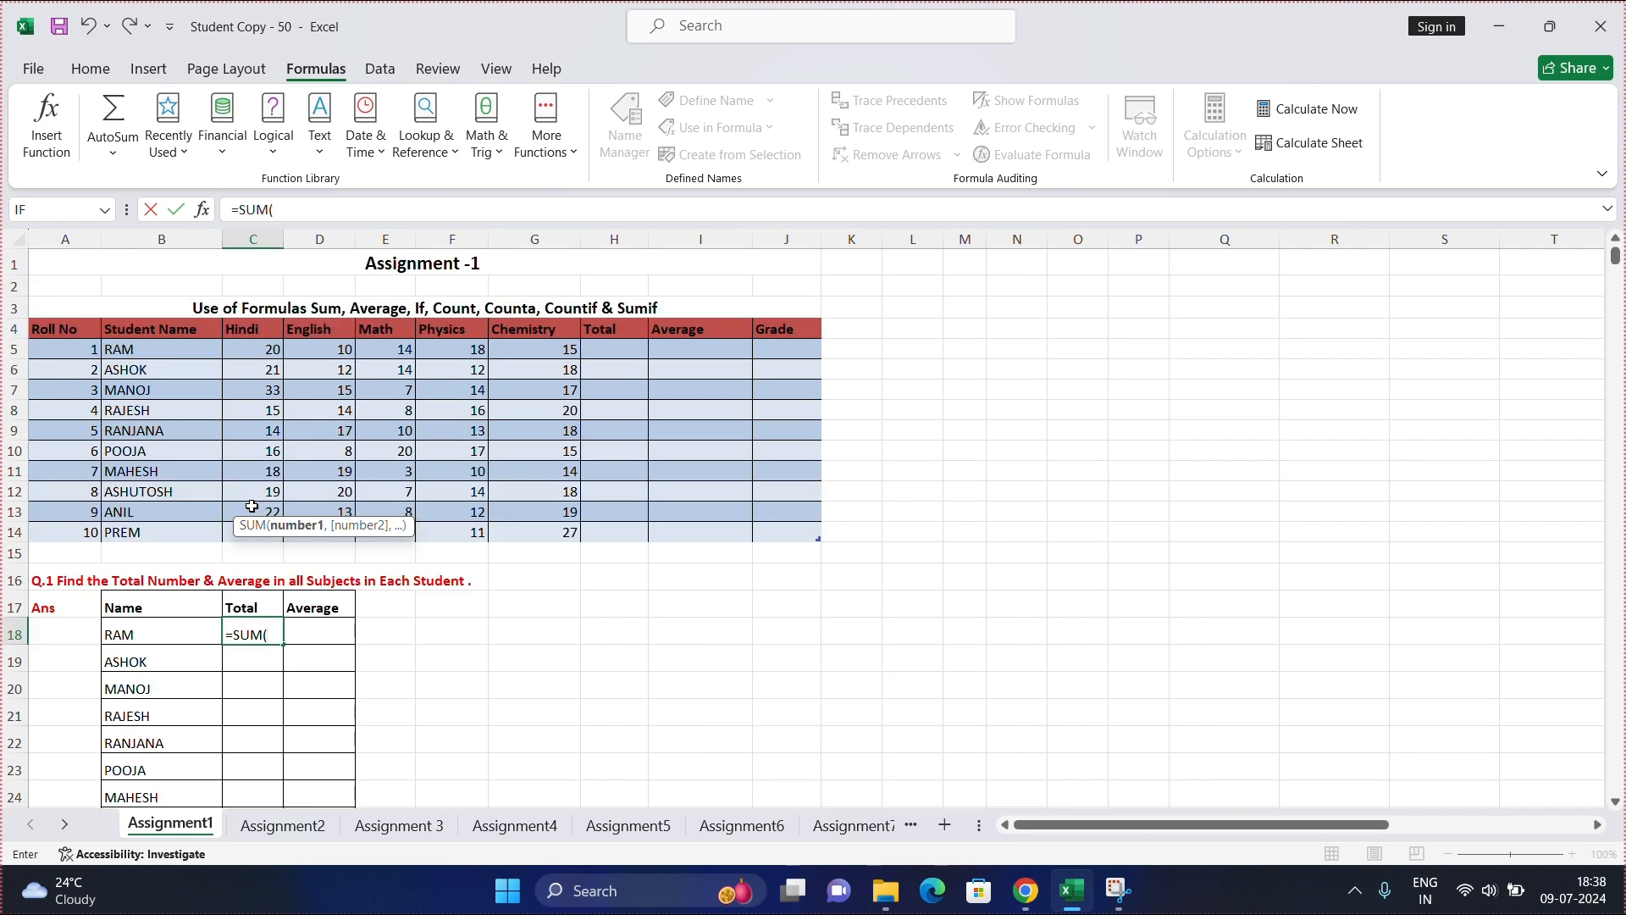
{"action": "left_click_drag", "start_coordinate": [259, 349], "coordinate": [530, 351]}
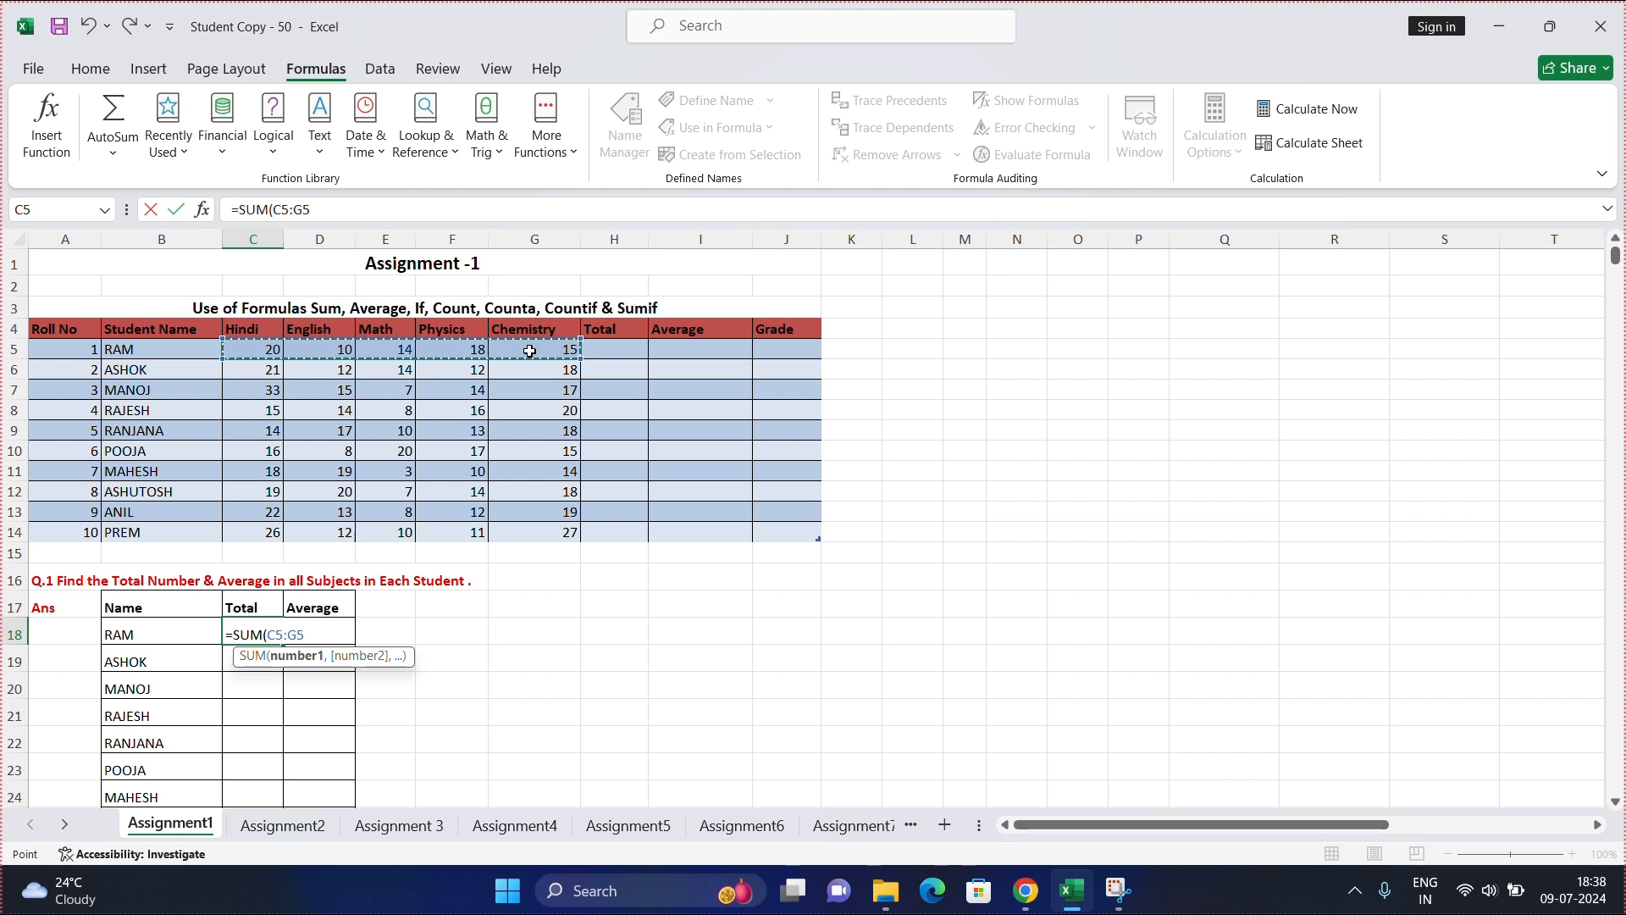
{"action": "key", "text": "Return"}
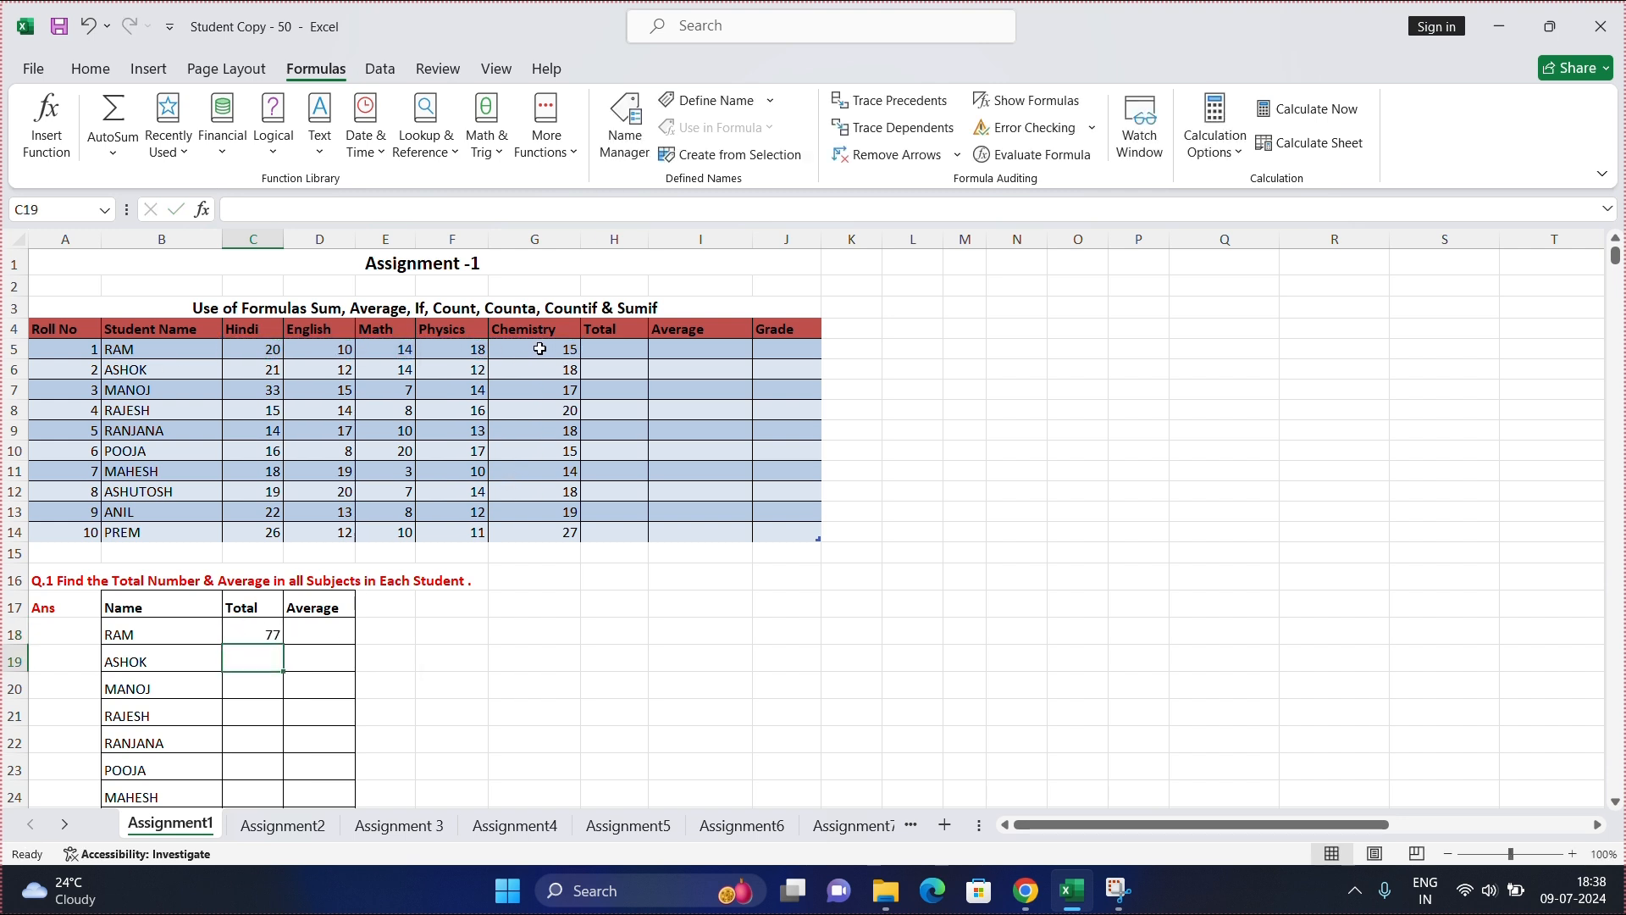
Fill the total formula from C18 down to C27 for the remaining students
{"action": "scroll", "coordinate": [260, 621], "scroll_direction": "down", "scroll_amount": 2}
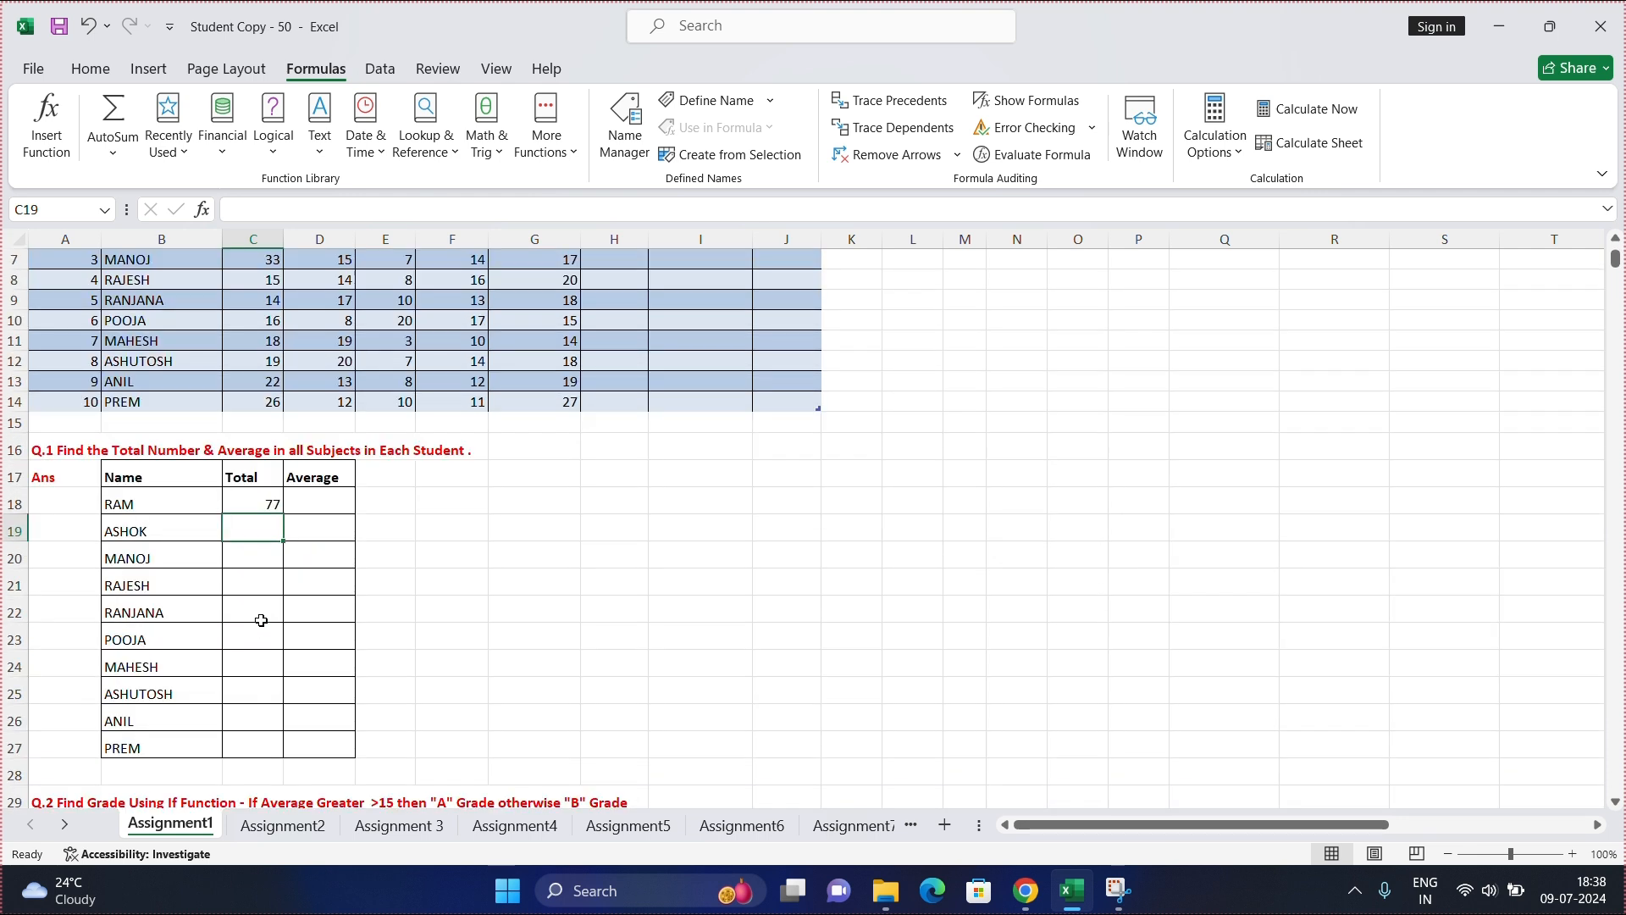
{"action": "left_click", "coordinate": [264, 505]}
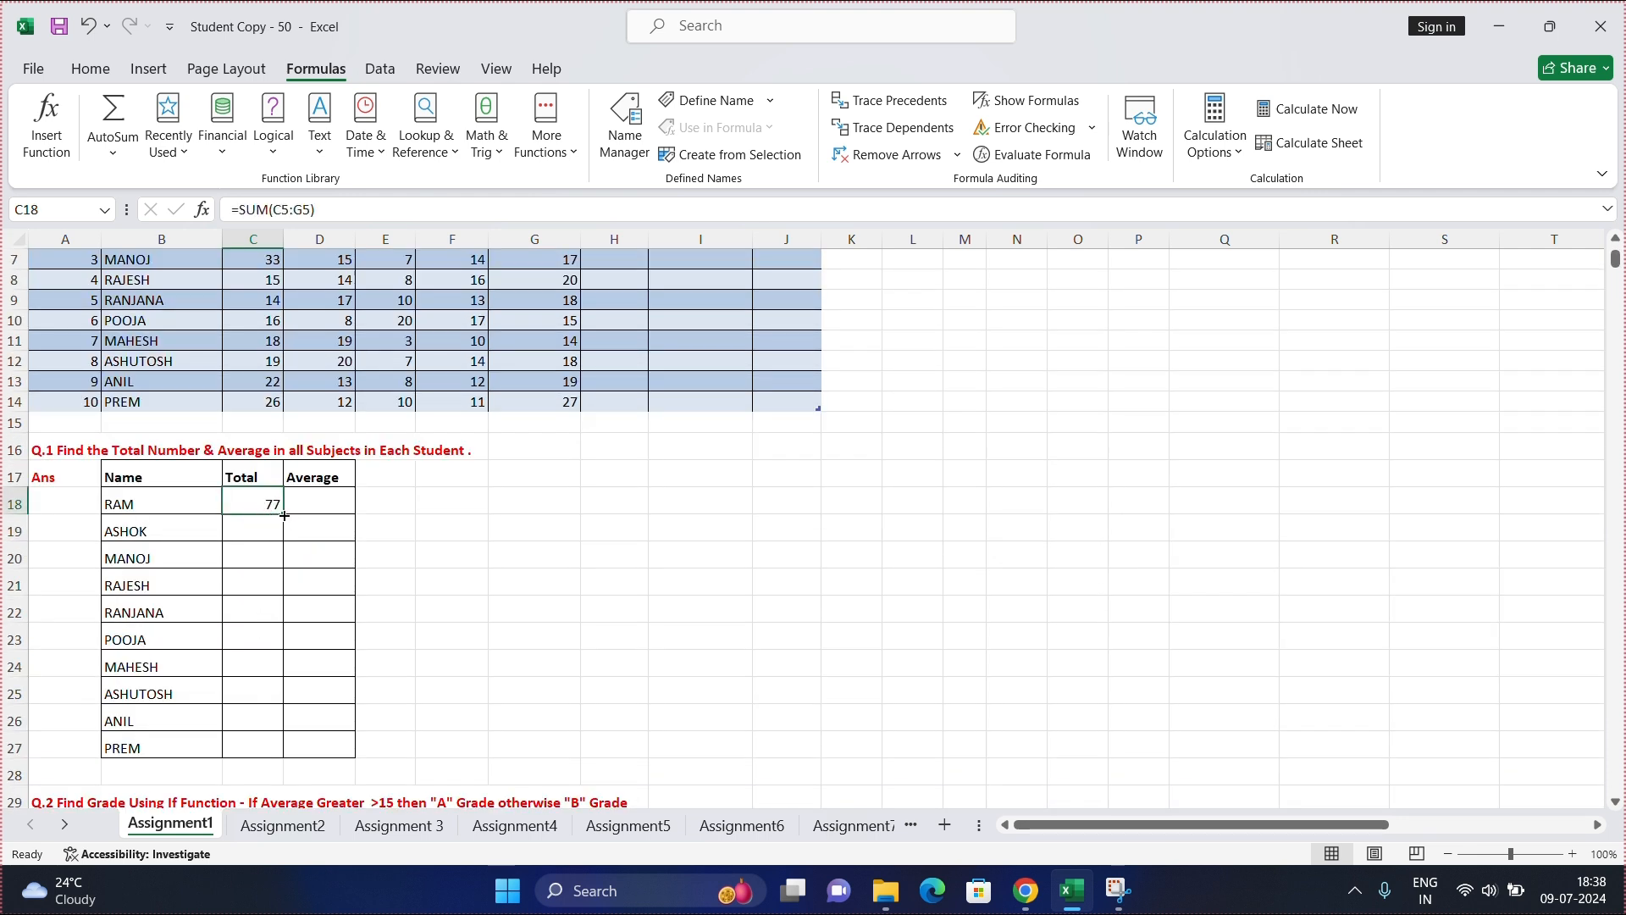
{"action": "double_click", "coordinate": [284, 514]}
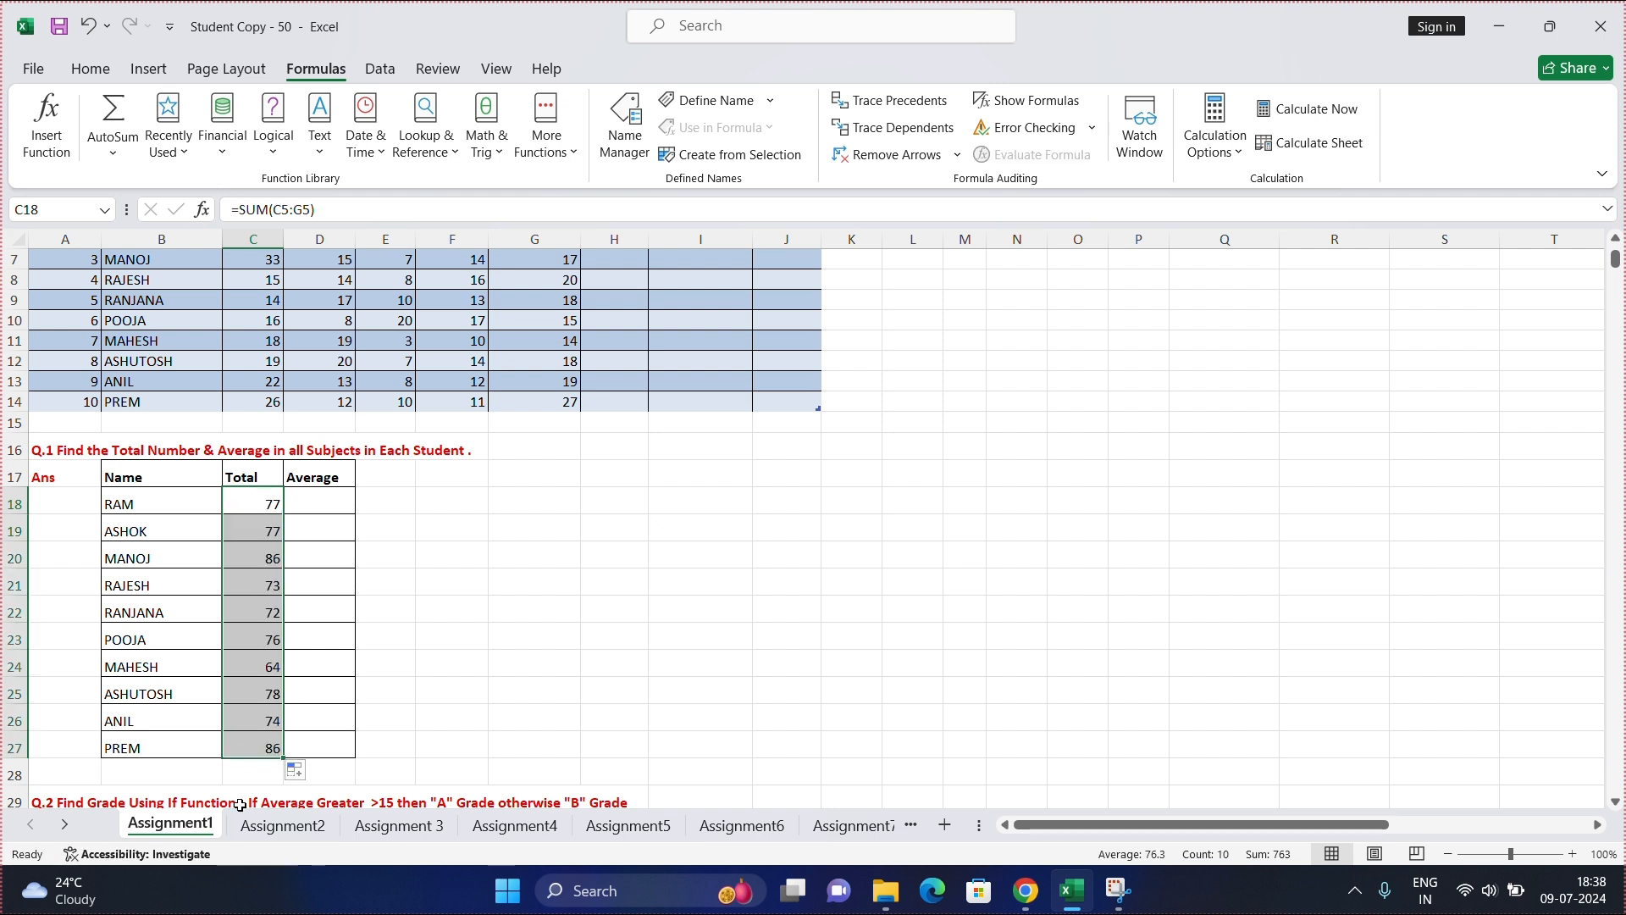
Check the filled totals and student names in the Q.1 table against the marks in the source table
{"action": "left_click", "coordinate": [264, 529]}
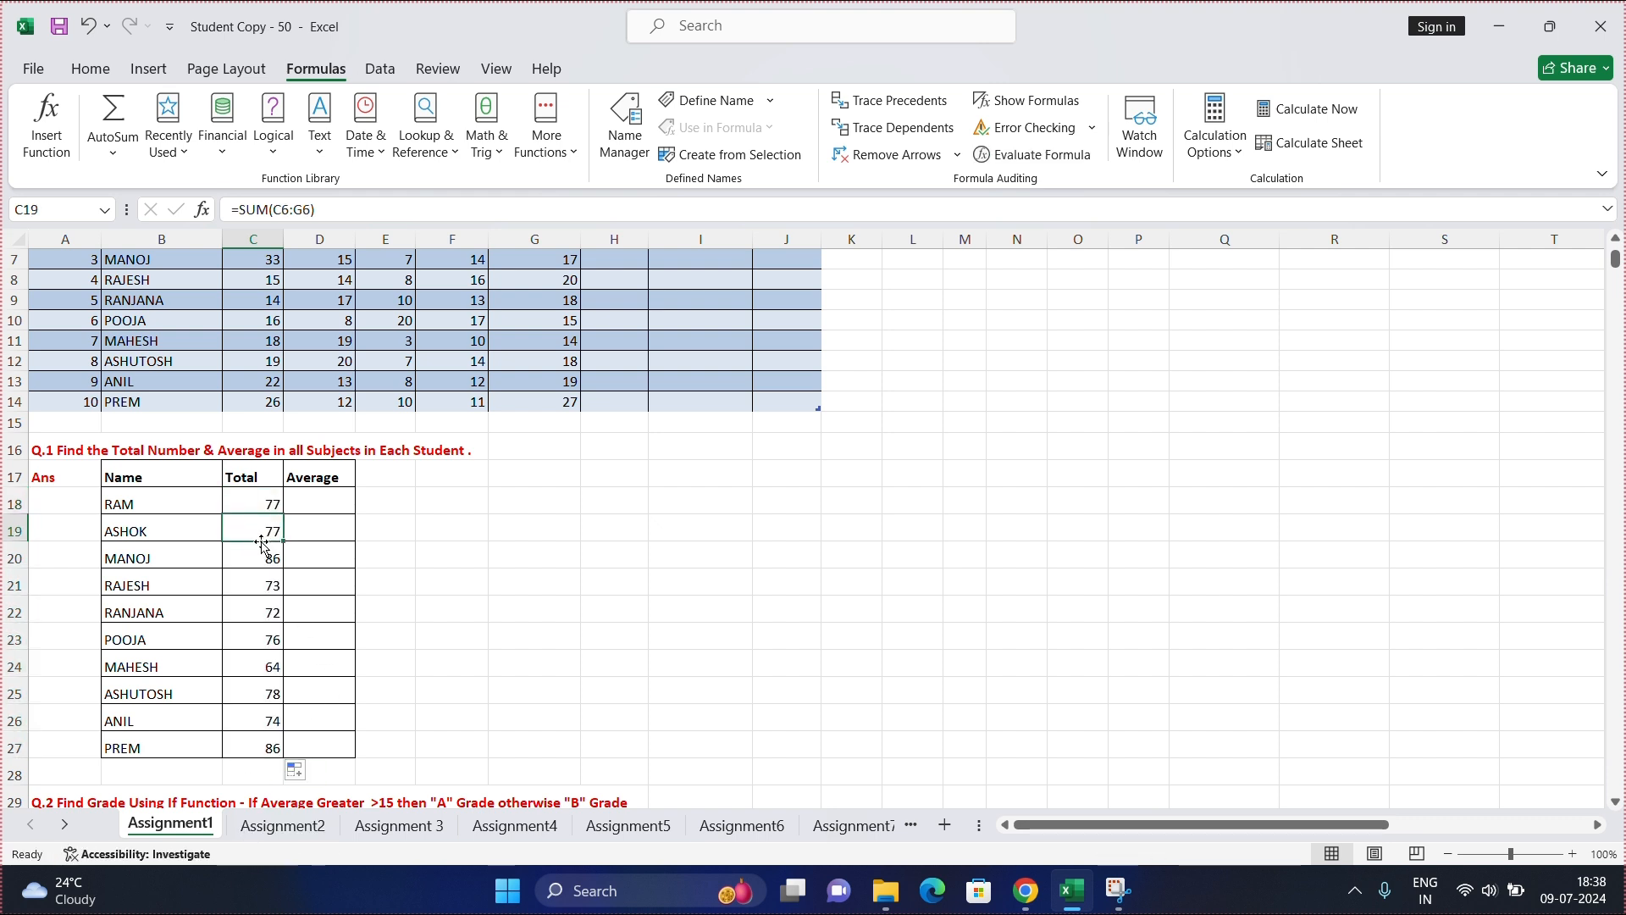
{"action": "left_click_drag", "start_coordinate": [258, 585], "coordinate": [261, 612]}
{"action": "scroll", "coordinate": [518, 423], "scroll_direction": "up", "scroll_amount": 2}
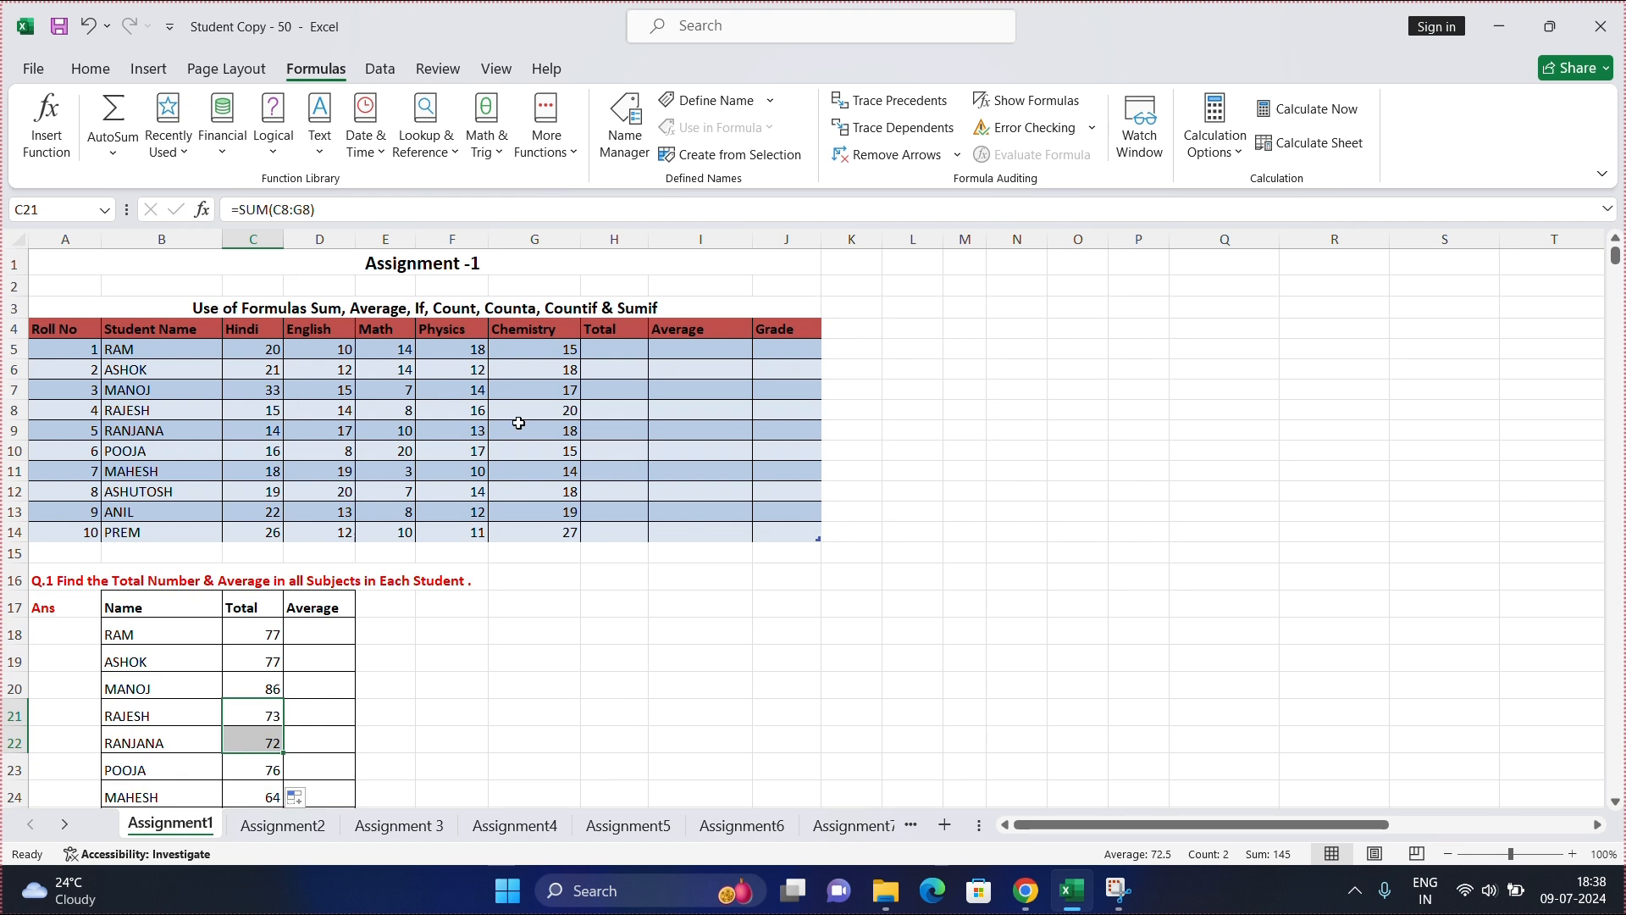
{"action": "scroll", "coordinate": [321, 508], "scroll_direction": "down", "scroll_amount": 2}
{"action": "left_click", "coordinate": [141, 506]}
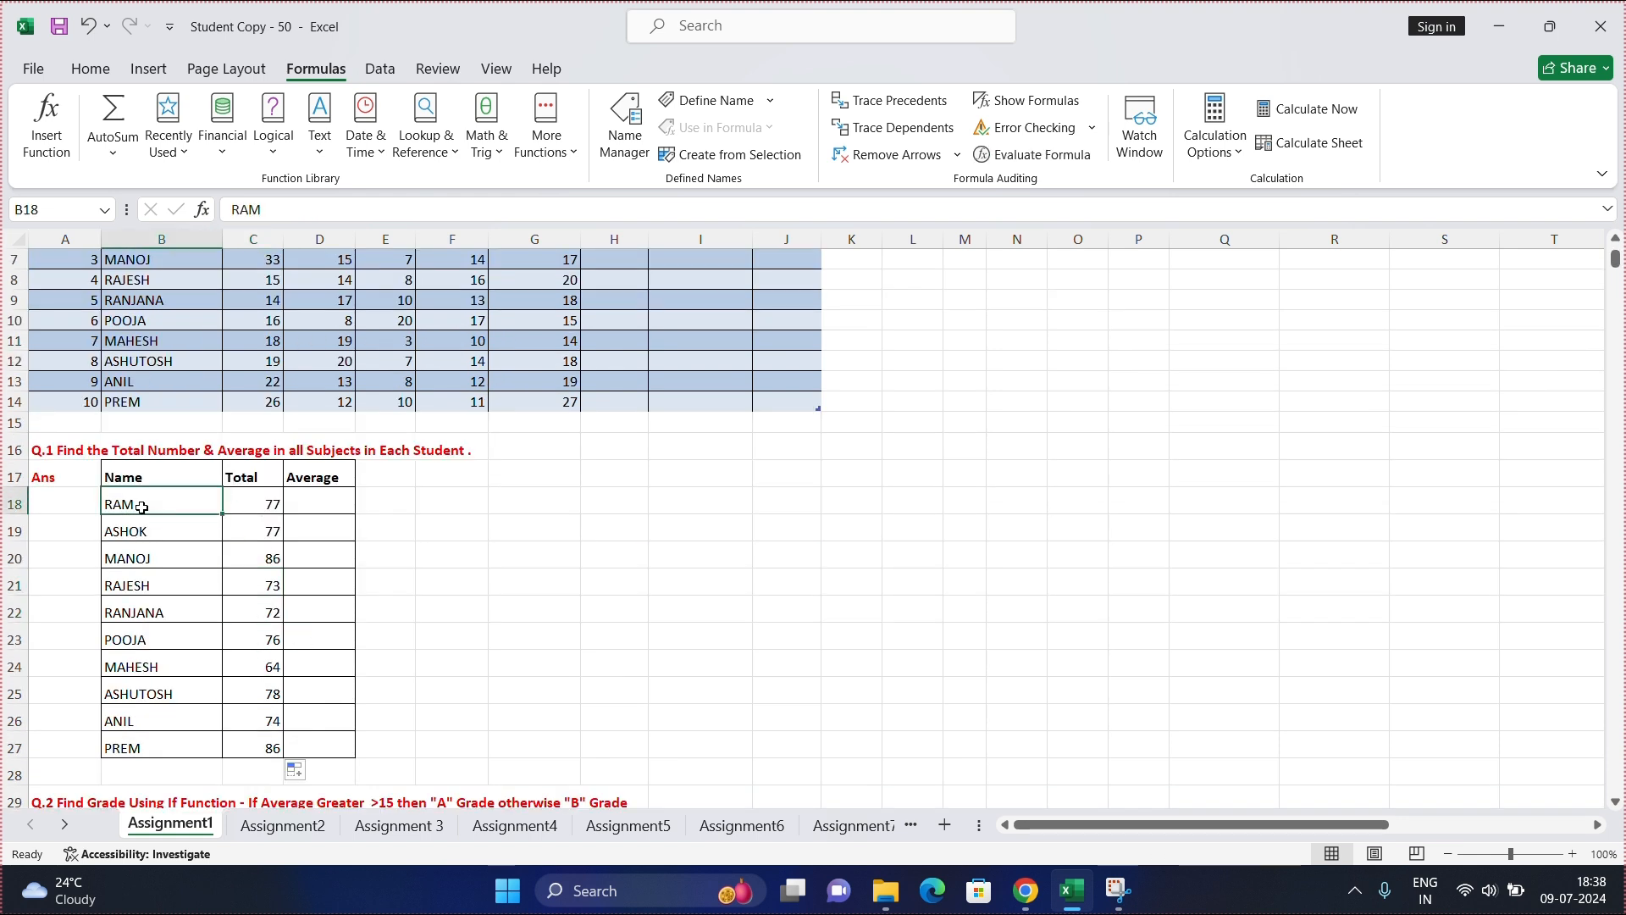
{"action": "left_click", "coordinate": [146, 528]}
{"action": "left_click", "coordinate": [152, 557]}
{"action": "scroll", "coordinate": [155, 575], "scroll_direction": "up", "scroll_amount": 2}
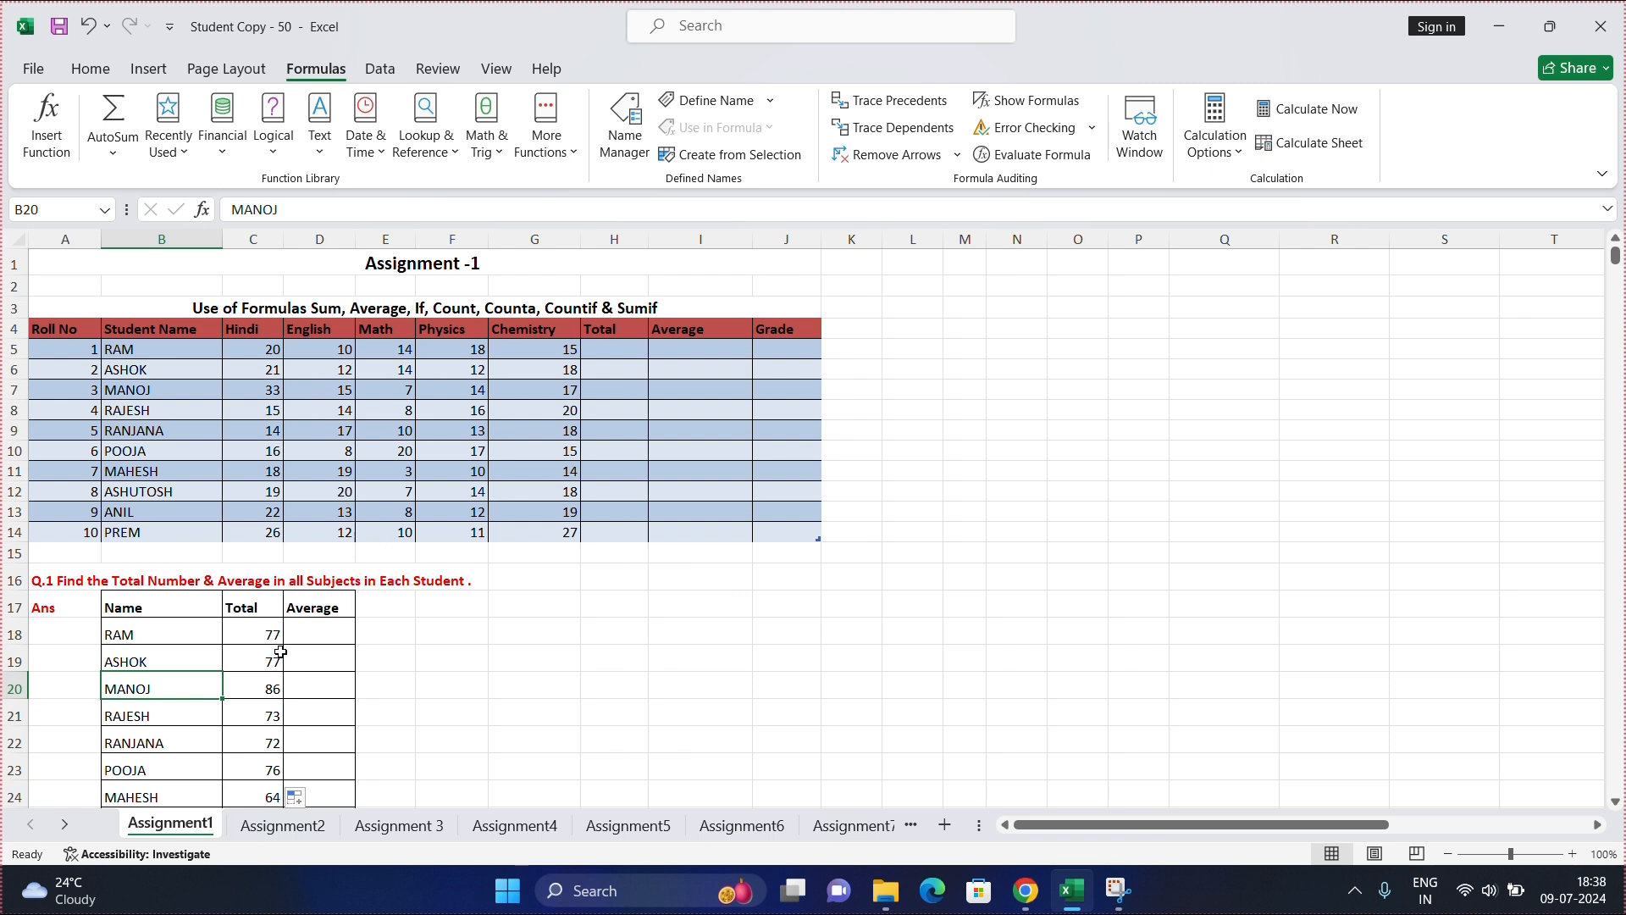
Enter =AVERAGE(C5:G5) in D18 to average the first student's marks across all subjects
{"action": "left_click", "coordinate": [331, 624]}
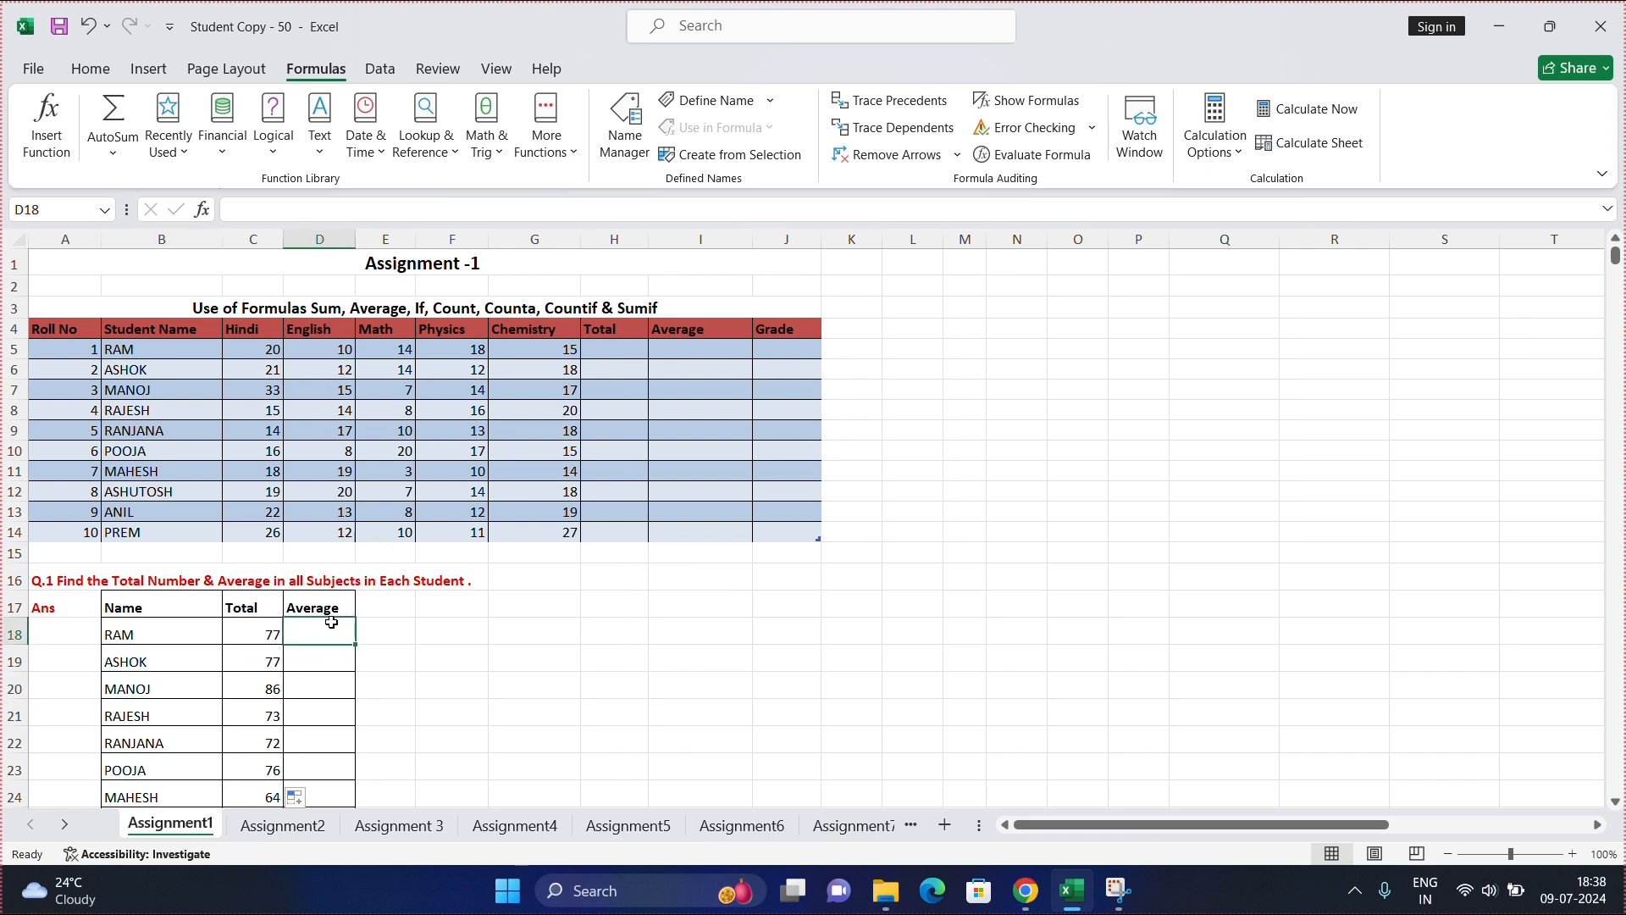
{"action": "type", "text": "="}
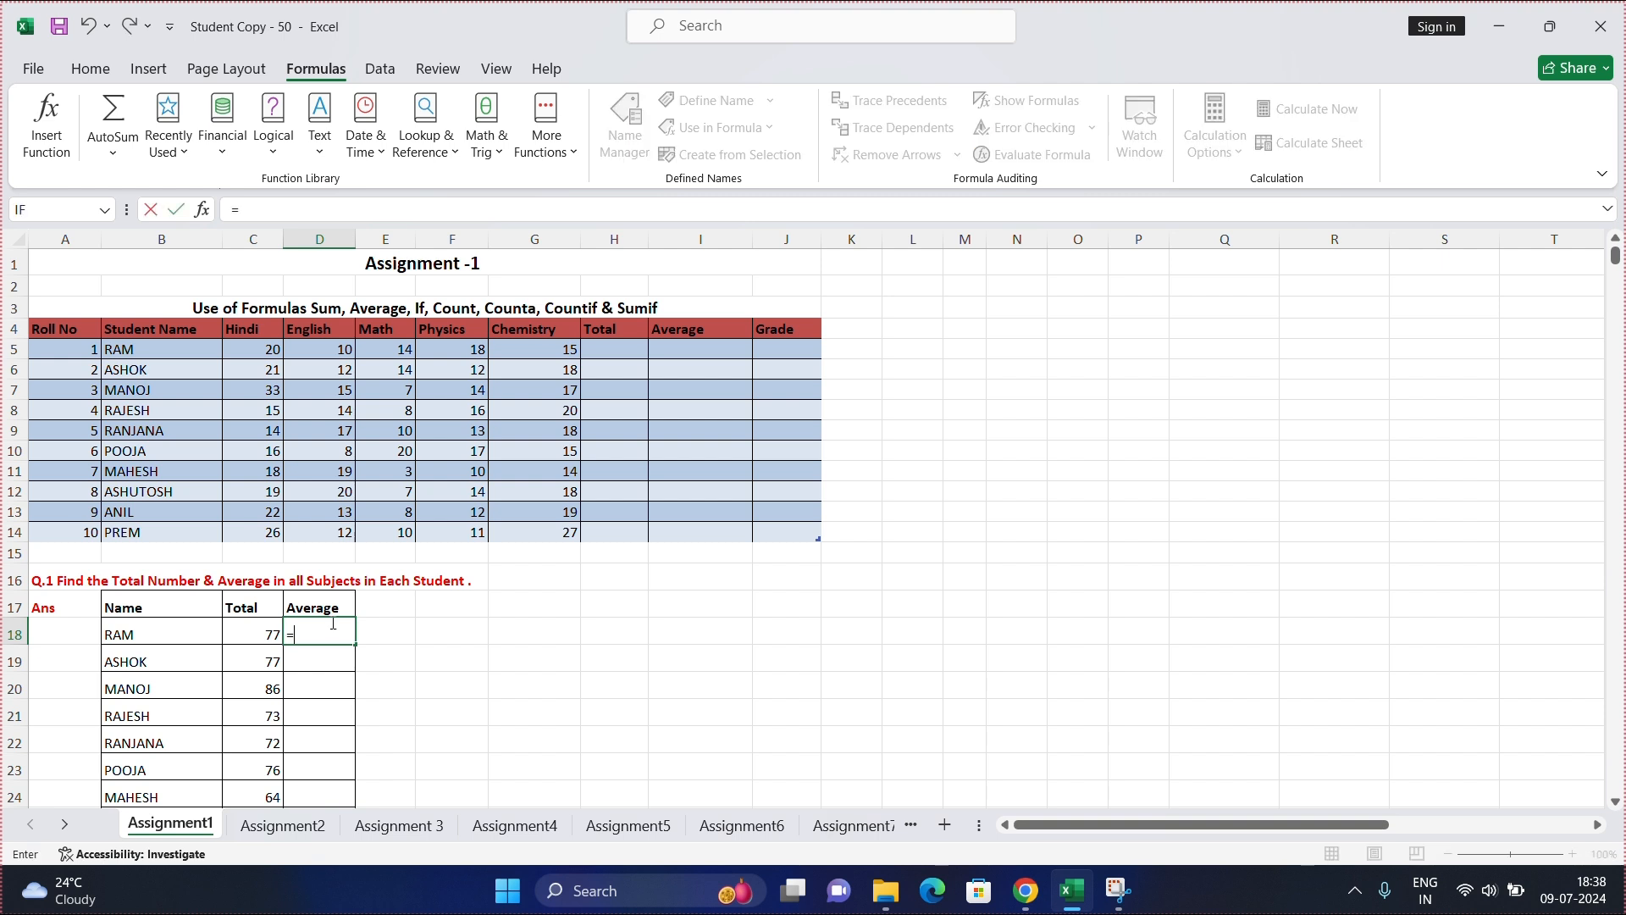
{"action": "type", "text": "ave"}
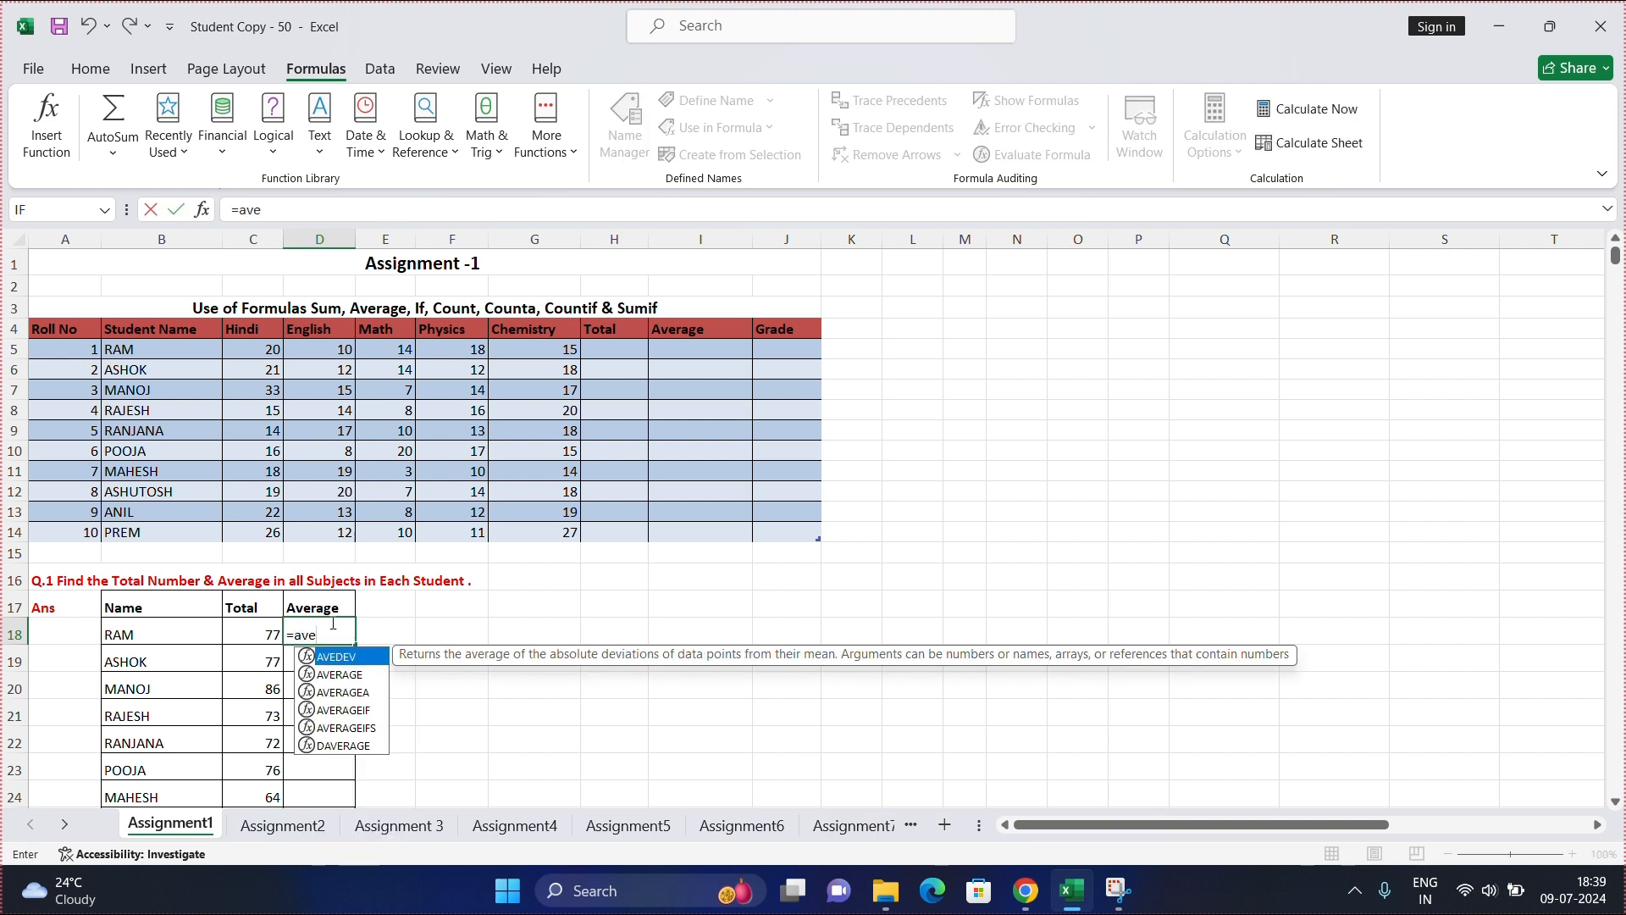
{"action": "key", "text": "Down"}
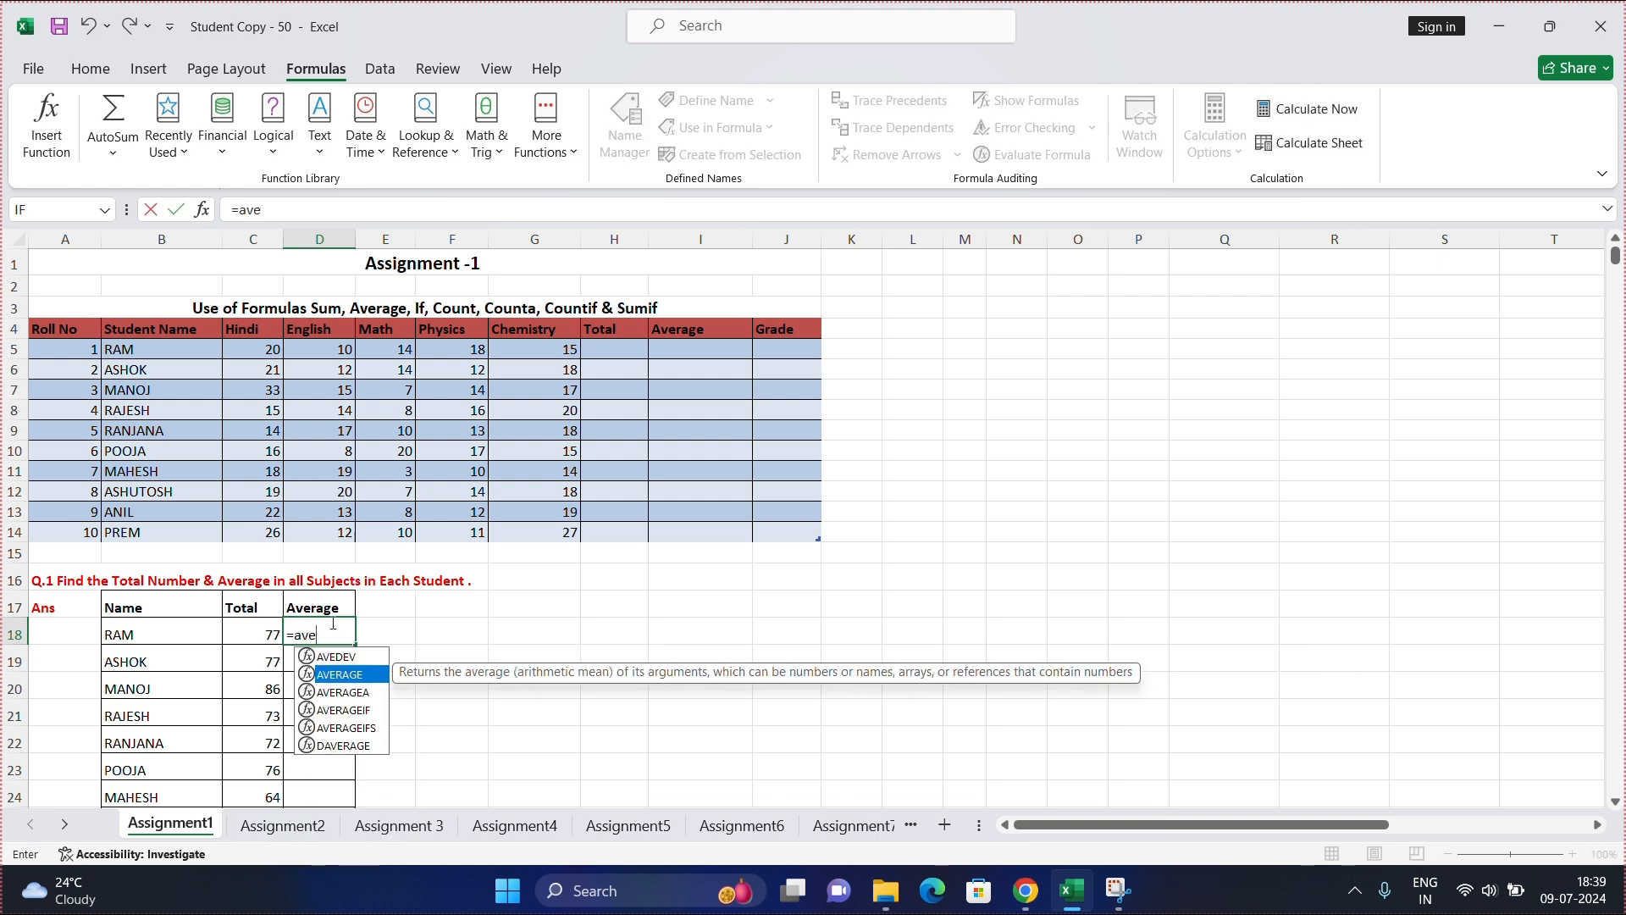
{"action": "key", "text": "Tab"}
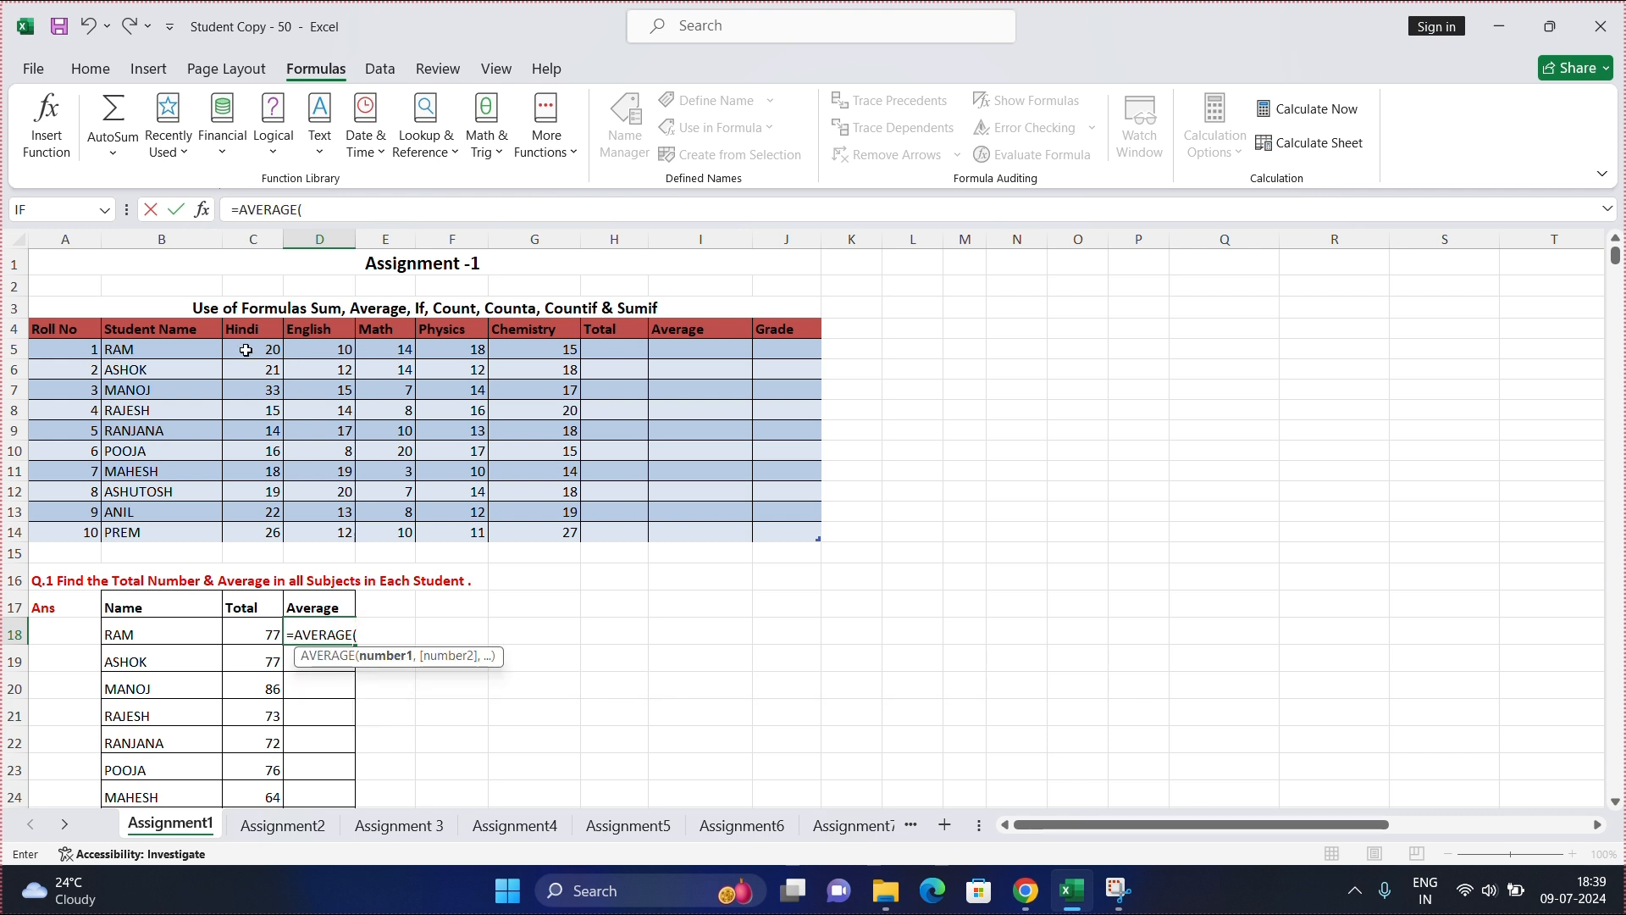
{"action": "left_click_drag", "start_coordinate": [245, 349], "coordinate": [502, 357]}
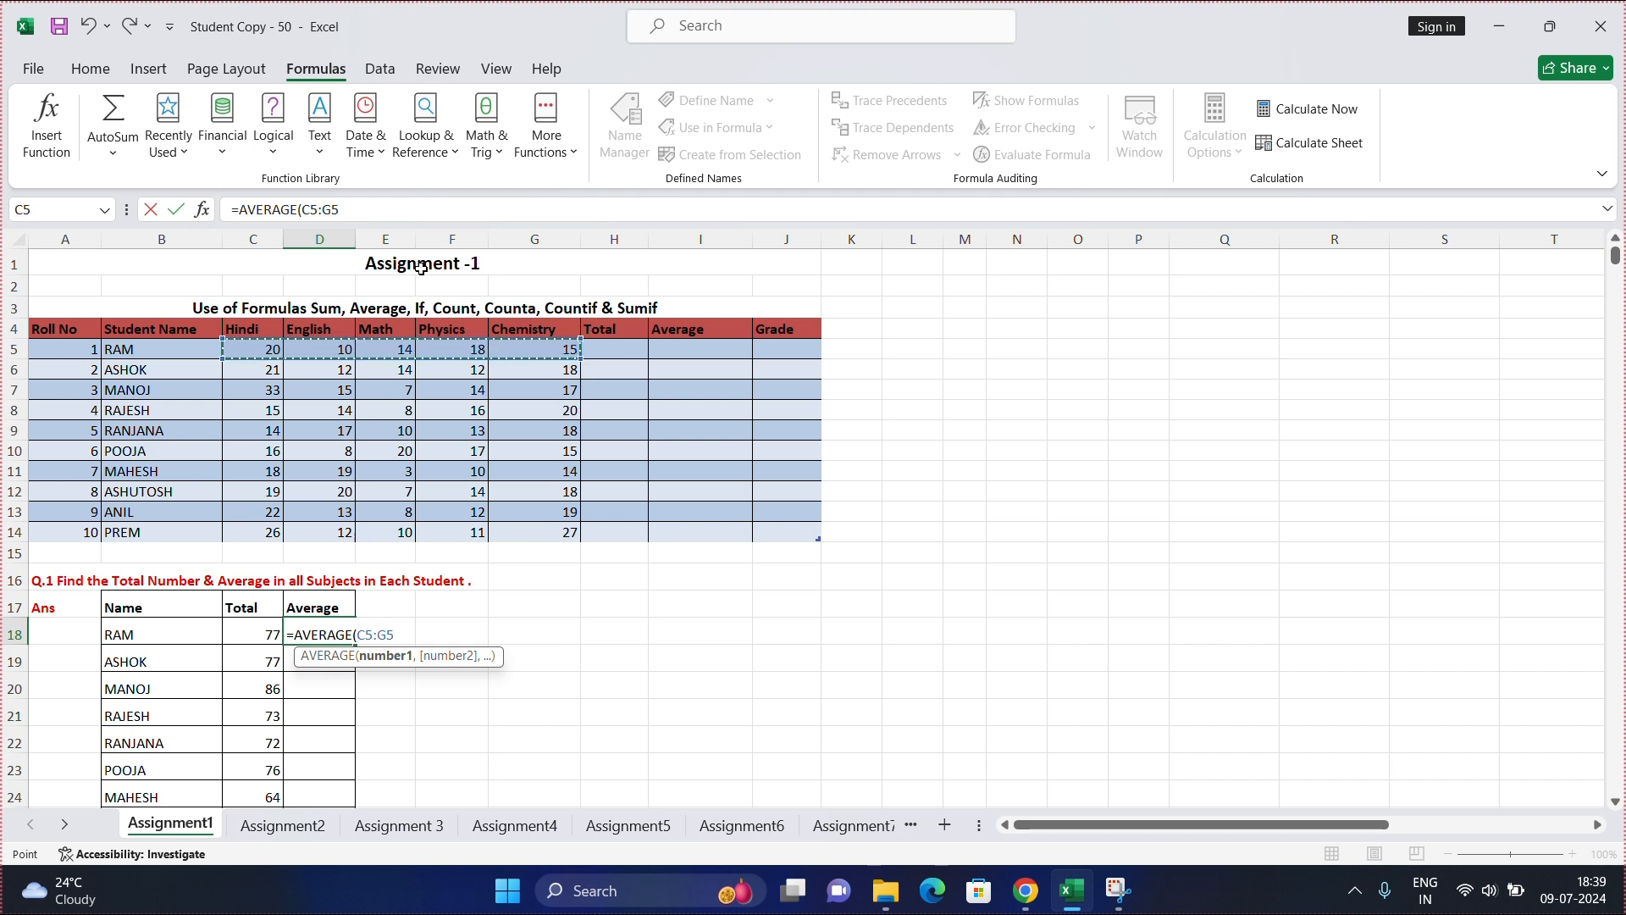
{"action": "type", "text": ")"}
{"action": "key", "text": "Return"}
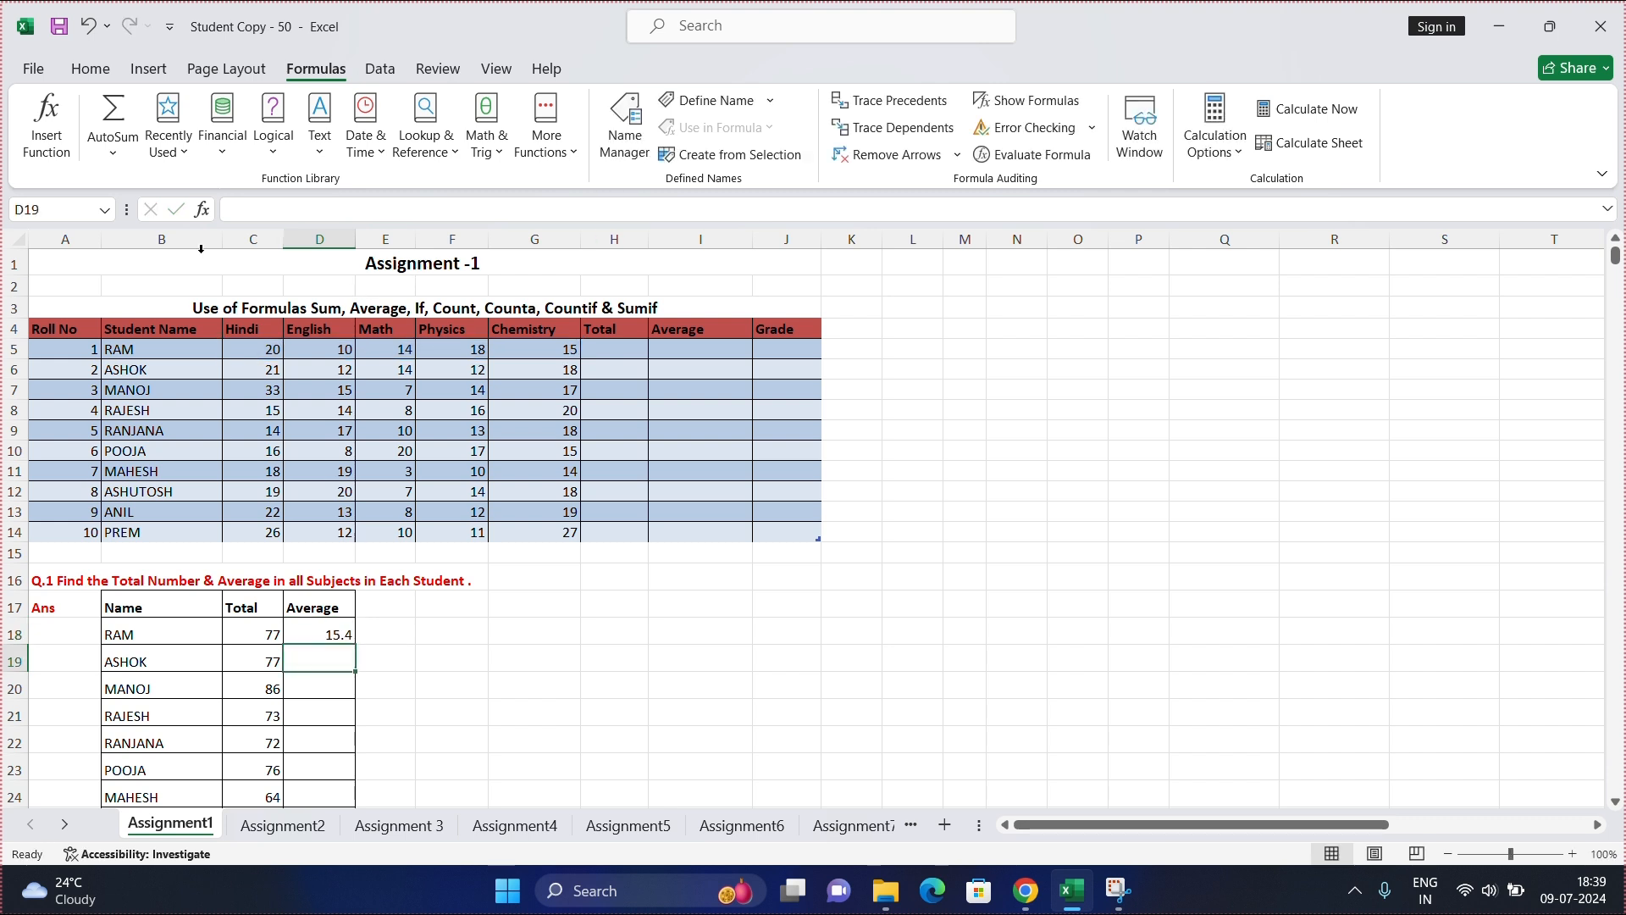
Fill the average formula from D18 down to D27 for the remaining students
{"action": "scroll", "coordinate": [372, 530], "scroll_direction": "down", "scroll_amount": 2}
{"action": "left_click", "coordinate": [344, 503]}
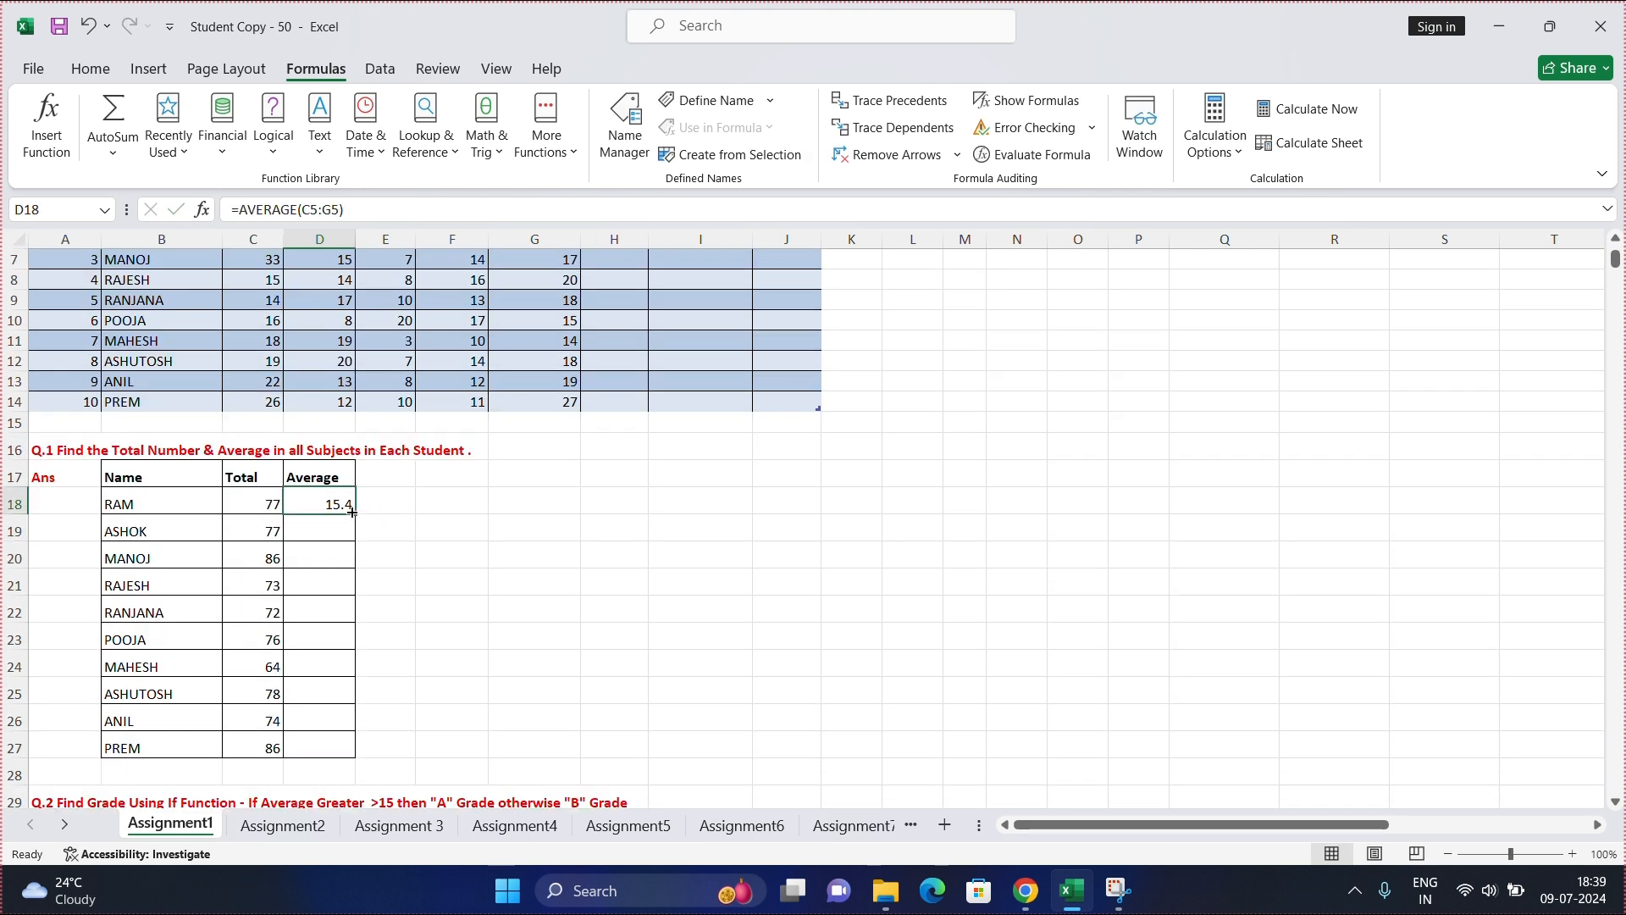
{"action": "double_click", "coordinate": [352, 511]}
Enter an IF formula in C31 of the Q.2 table that returns "A" when D18>15 and "B" otherwise
{"action": "scroll", "coordinate": [319, 525], "scroll_direction": "down", "scroll_amount": 2}
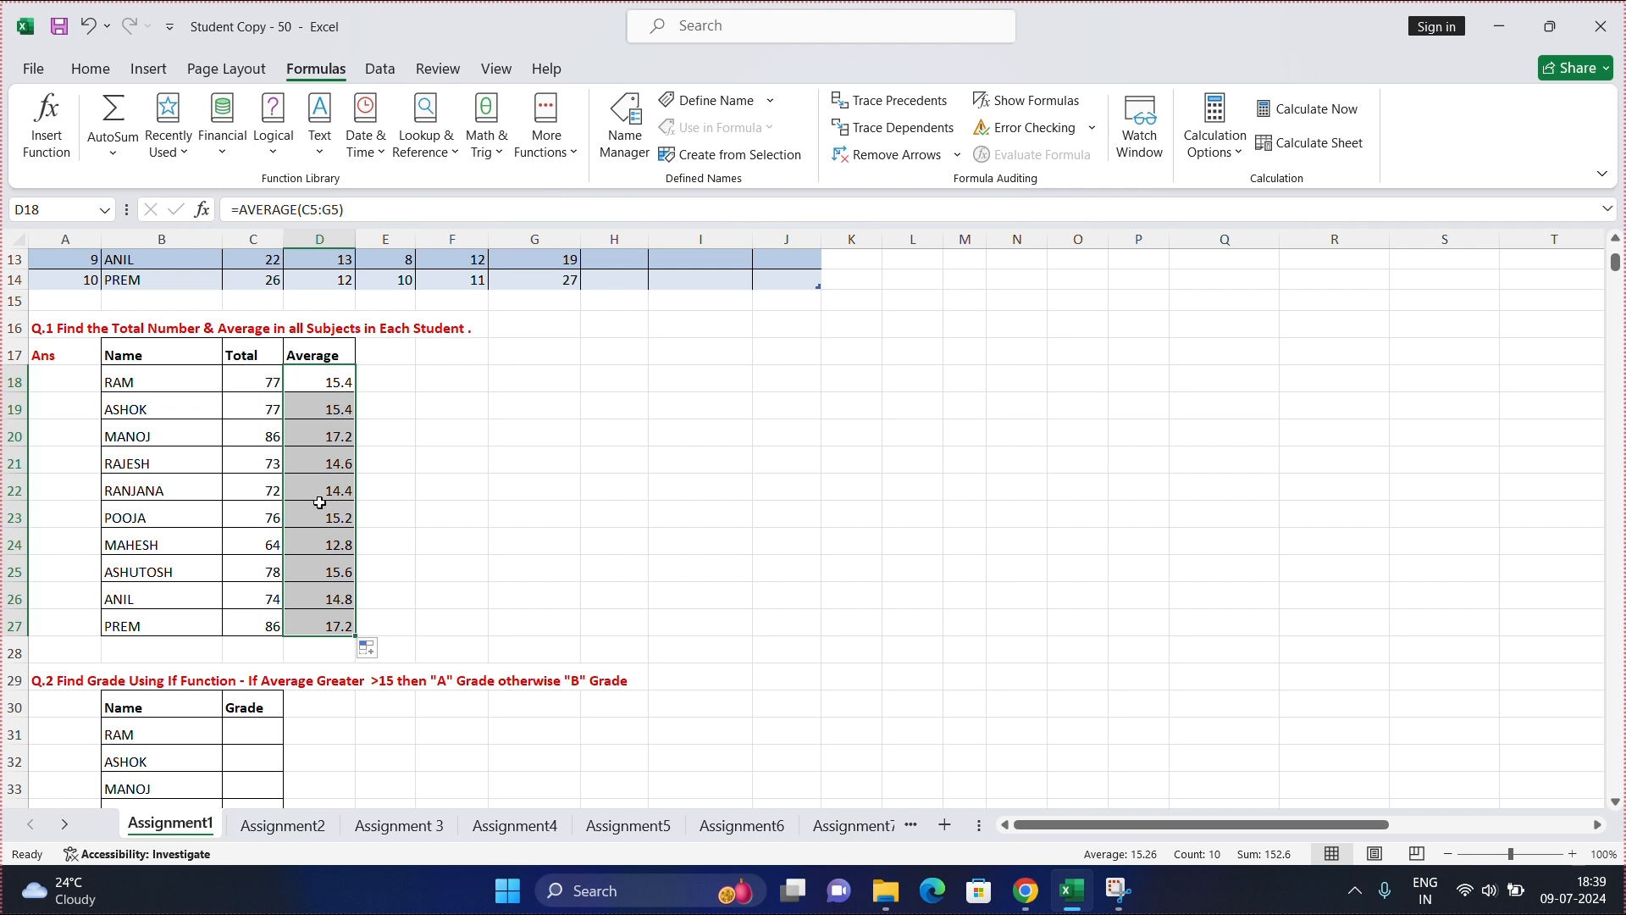
{"action": "scroll", "coordinate": [351, 551], "scroll_direction": "down", "scroll_amount": 4}
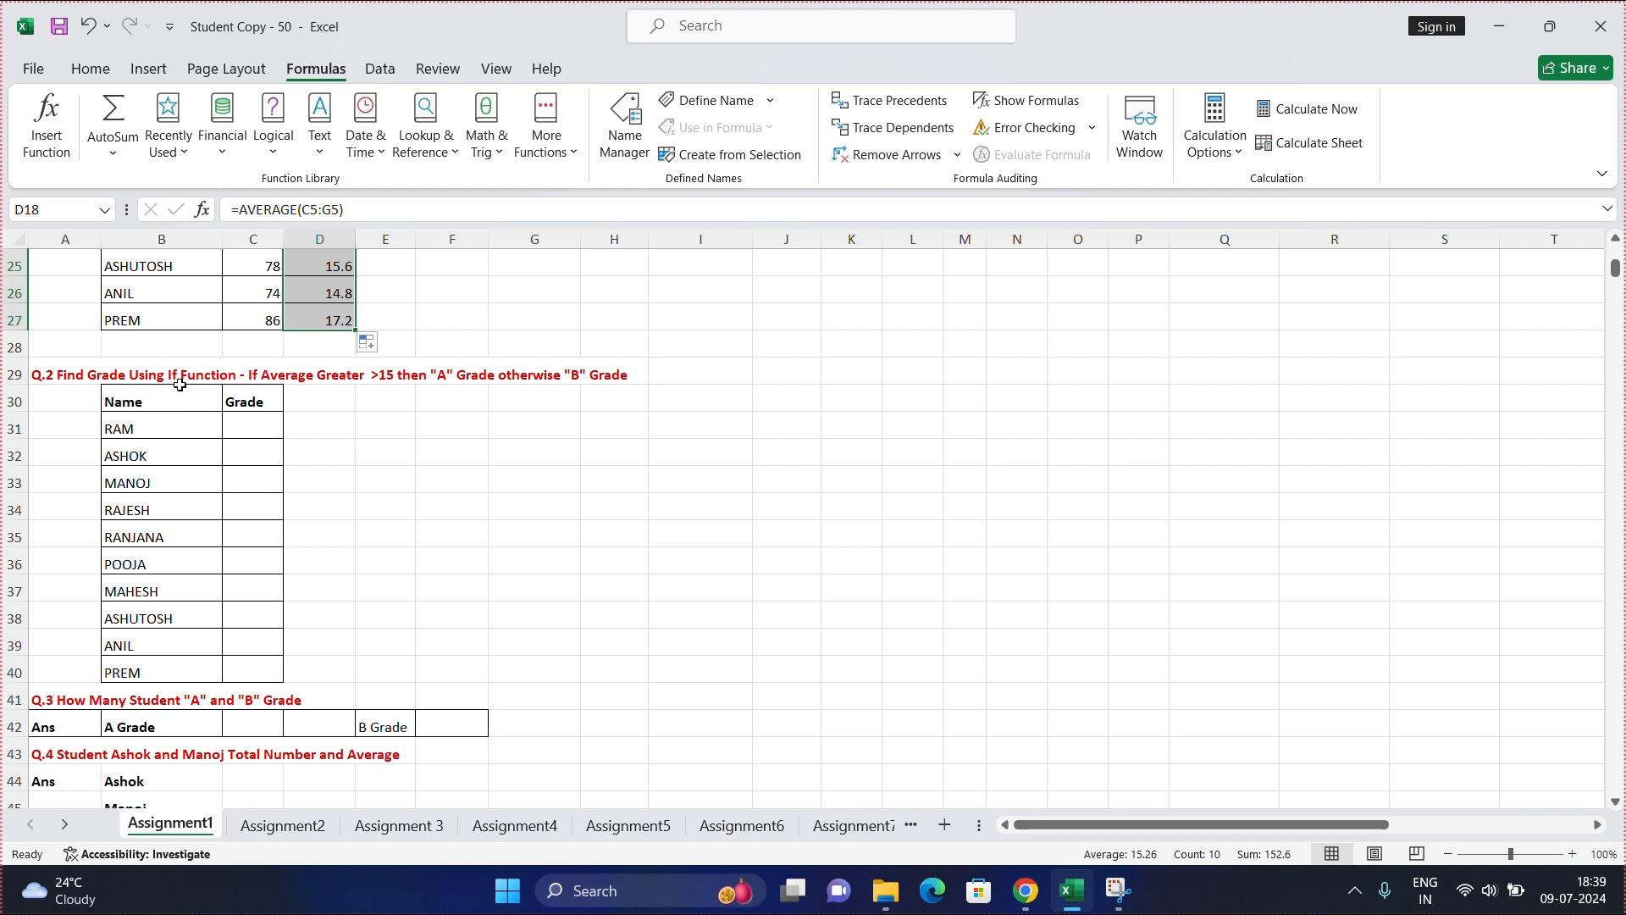
{"action": "left_click", "coordinate": [244, 429]}
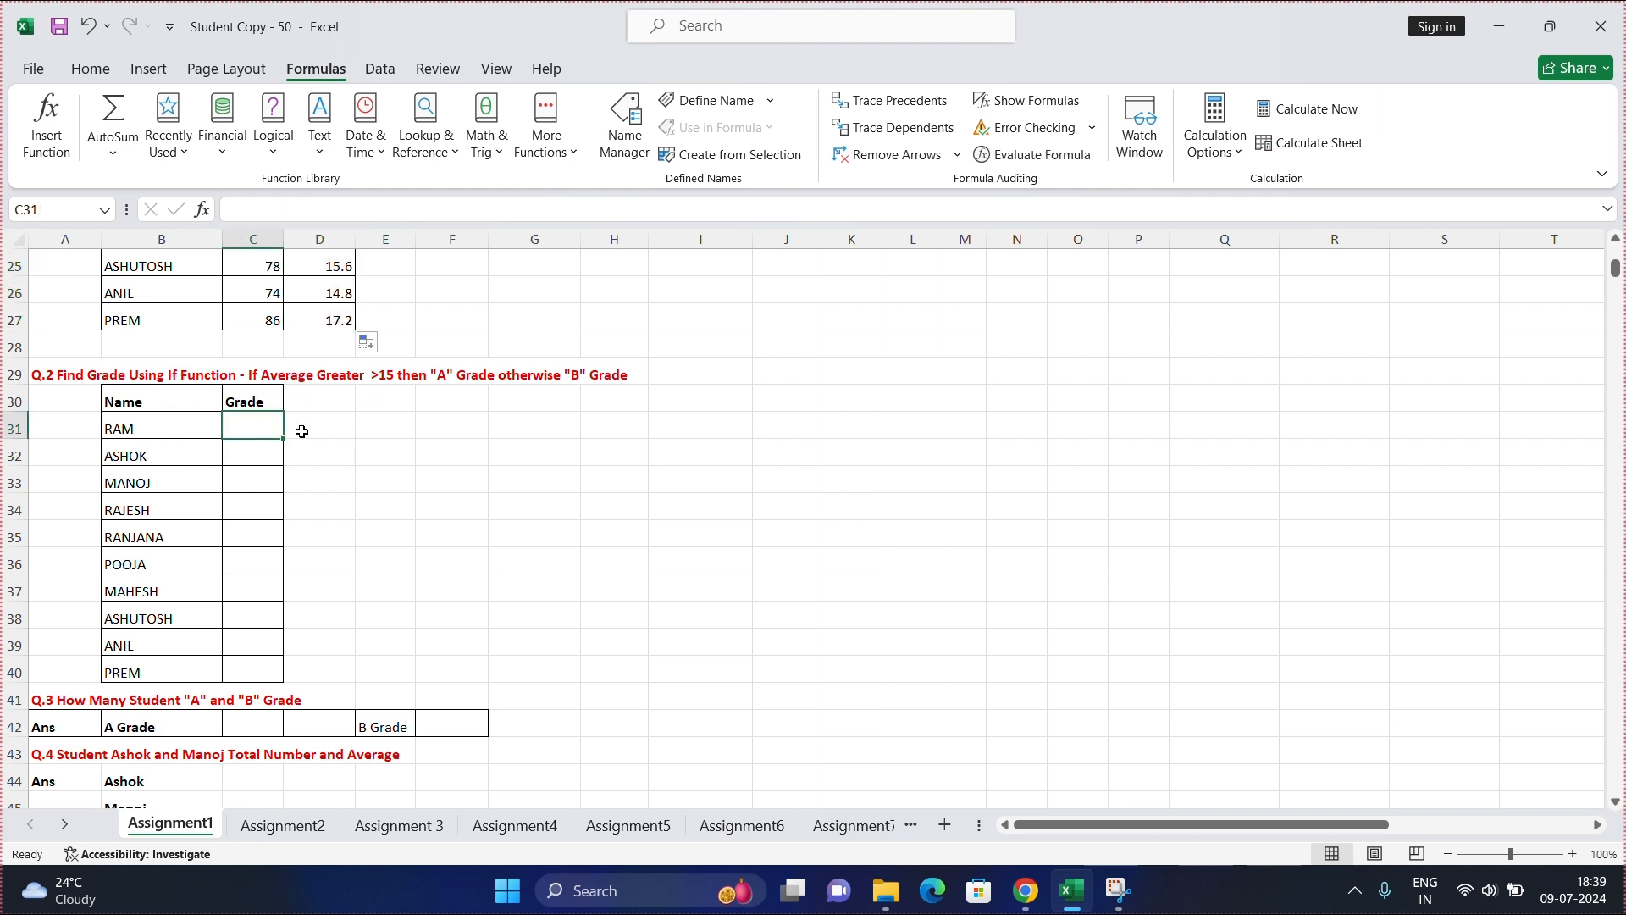
{"action": "scroll", "coordinate": [296, 428], "scroll_direction": "up", "scroll_amount": 3}
{"action": "scroll", "coordinate": [289, 422], "scroll_direction": "down", "scroll_amount": 2}
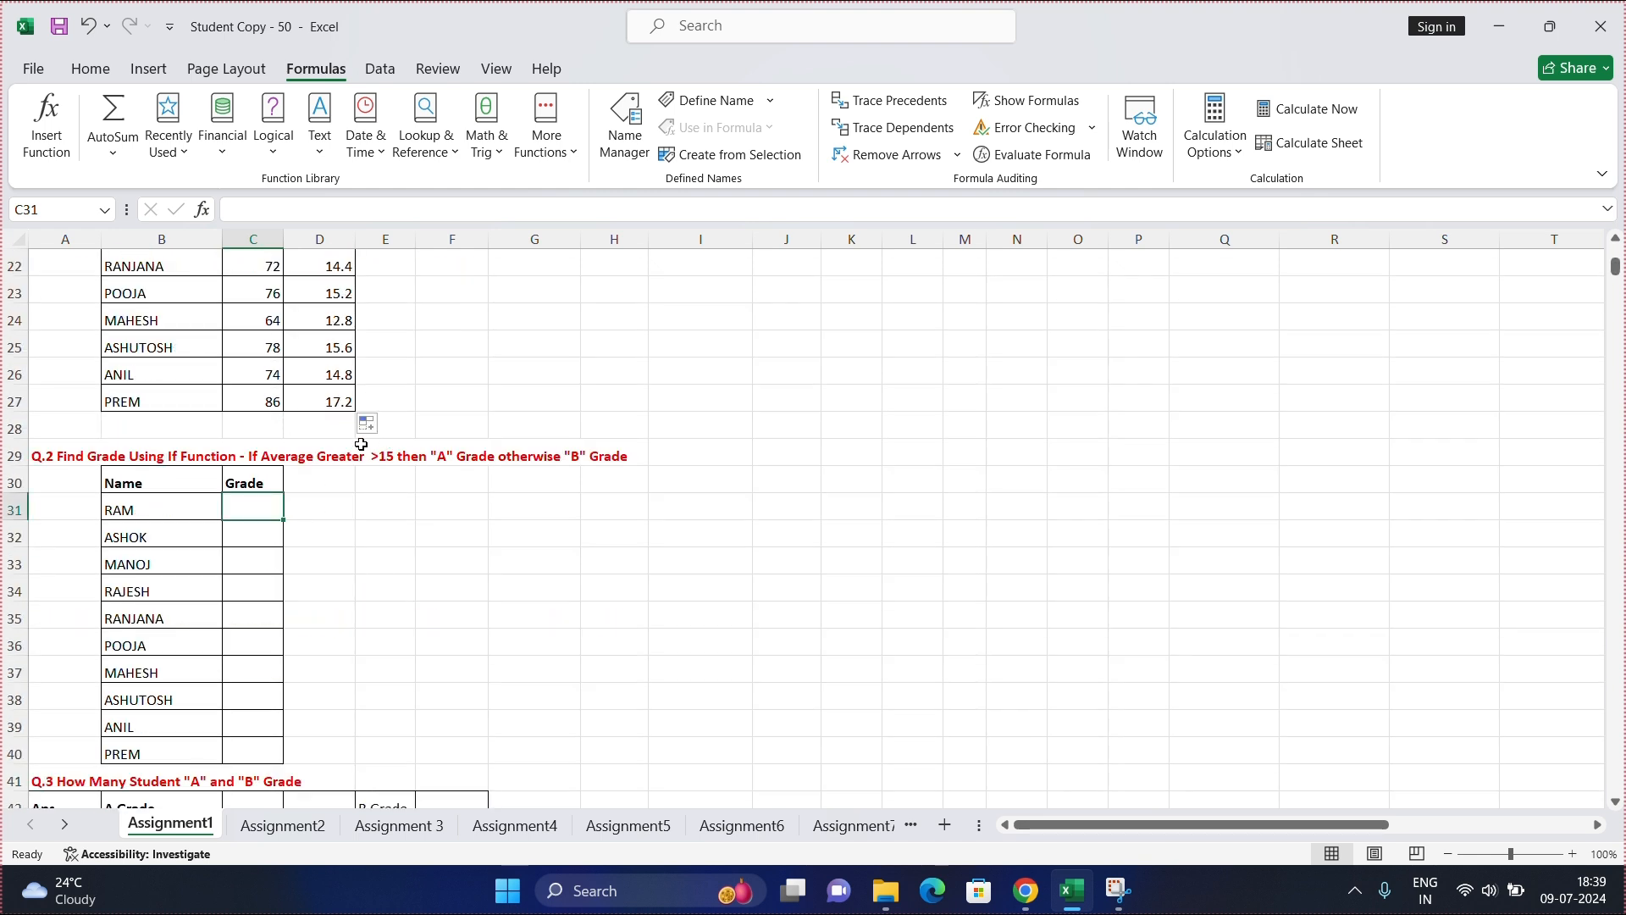
{"action": "scroll", "coordinate": [361, 444], "scroll_direction": "up", "scroll_amount": 2}
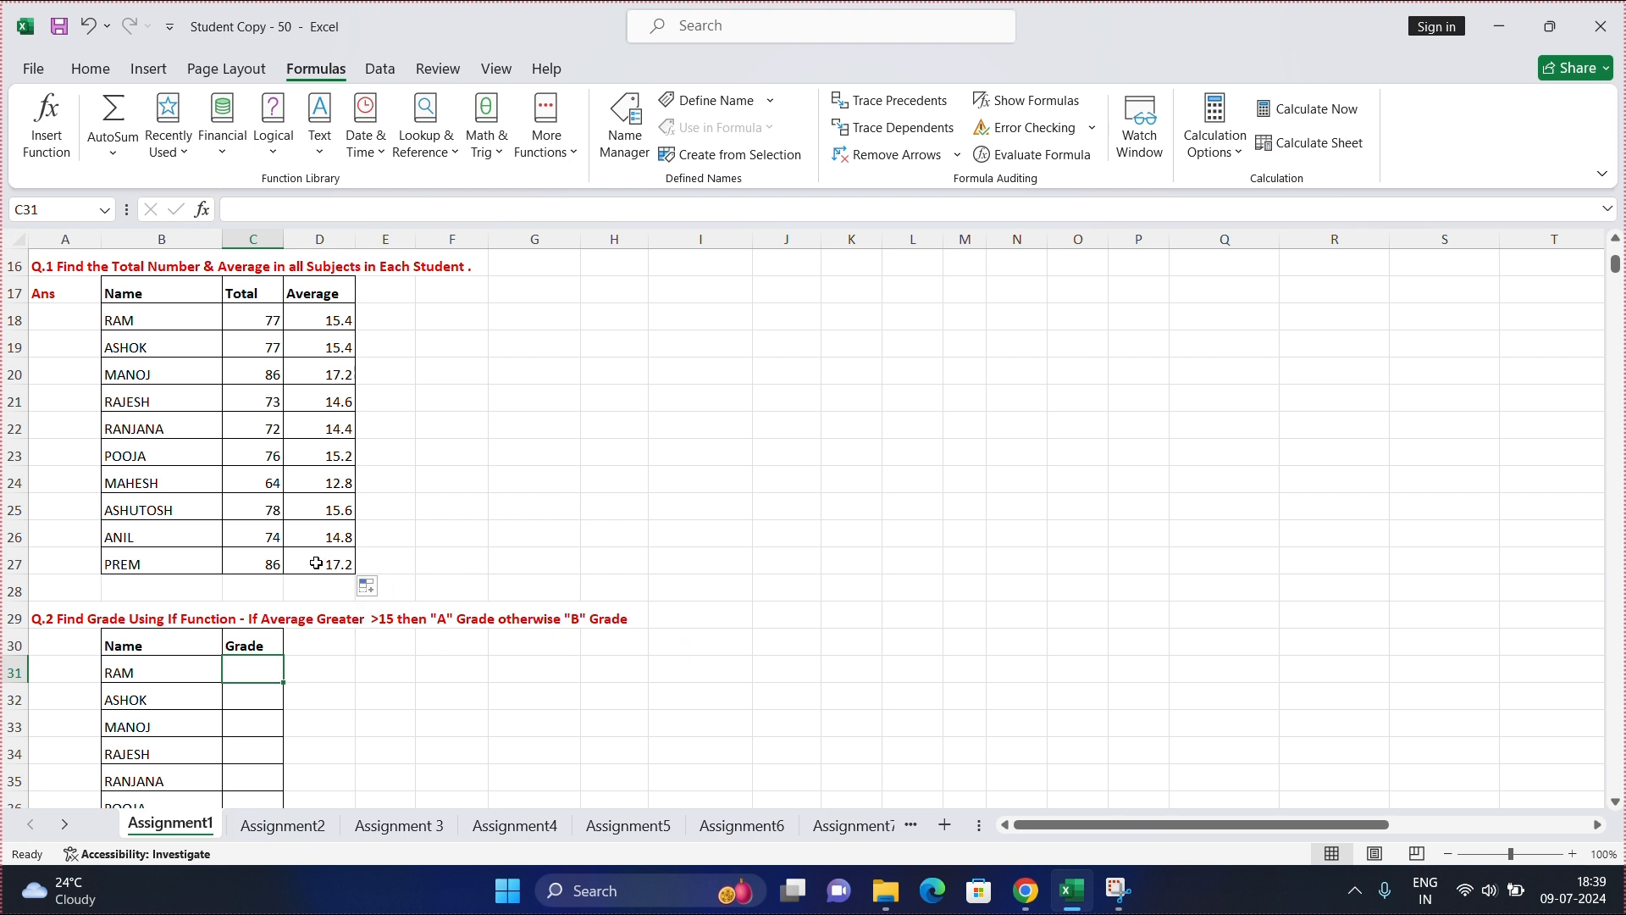
{"action": "scroll", "coordinate": [254, 530], "scroll_direction": "down", "scroll_amount": 2}
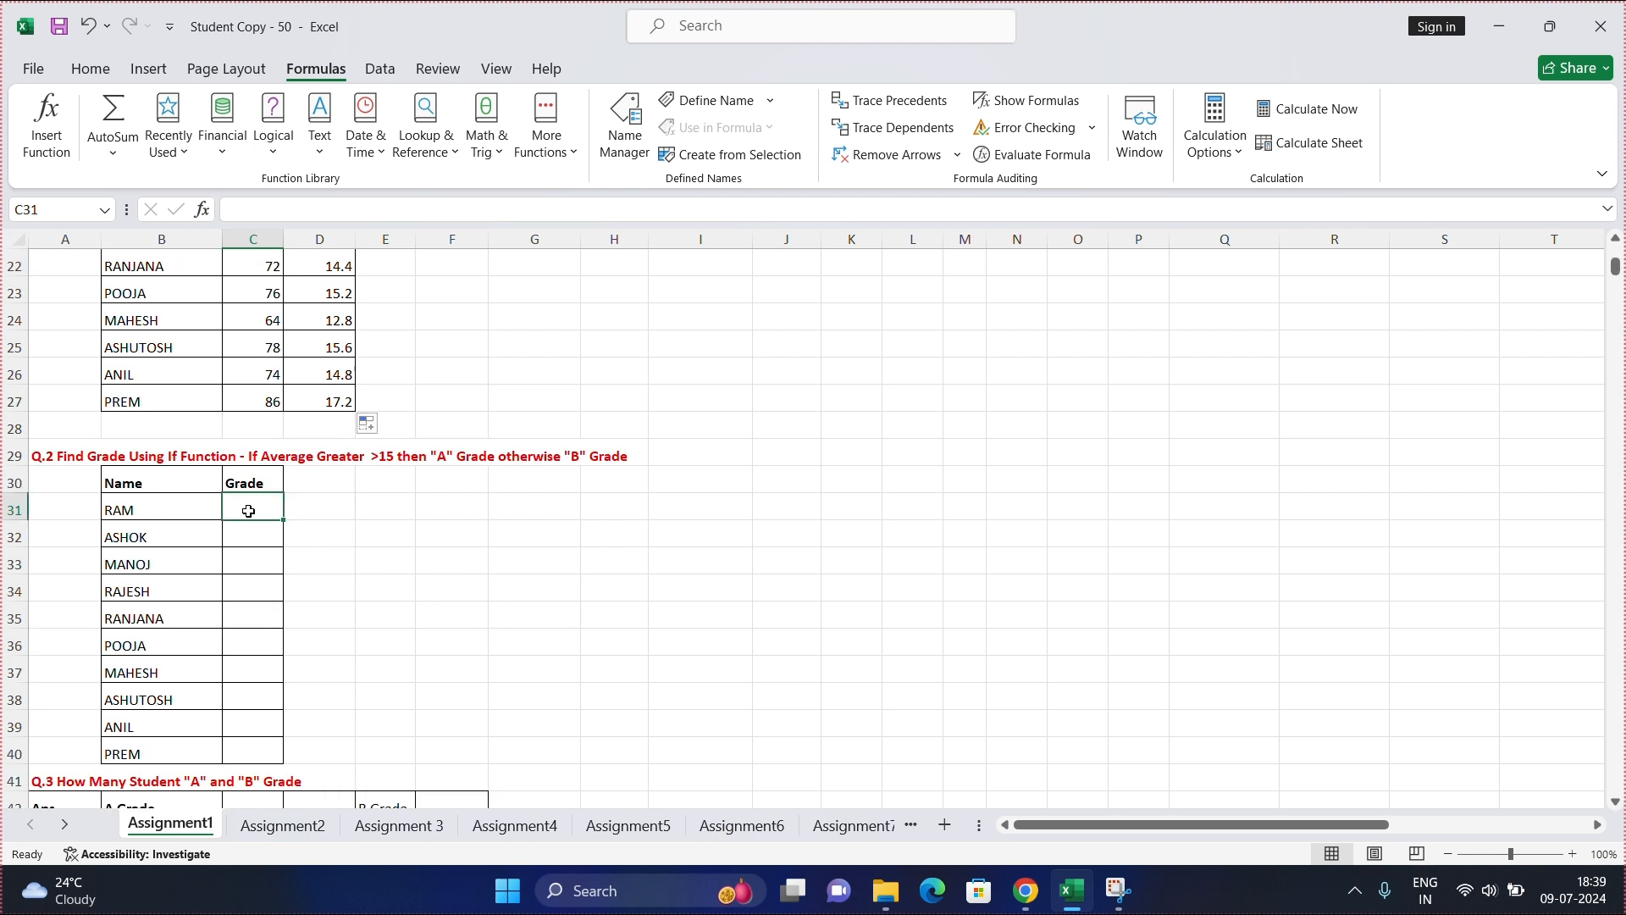
{"action": "type", "text": "="}
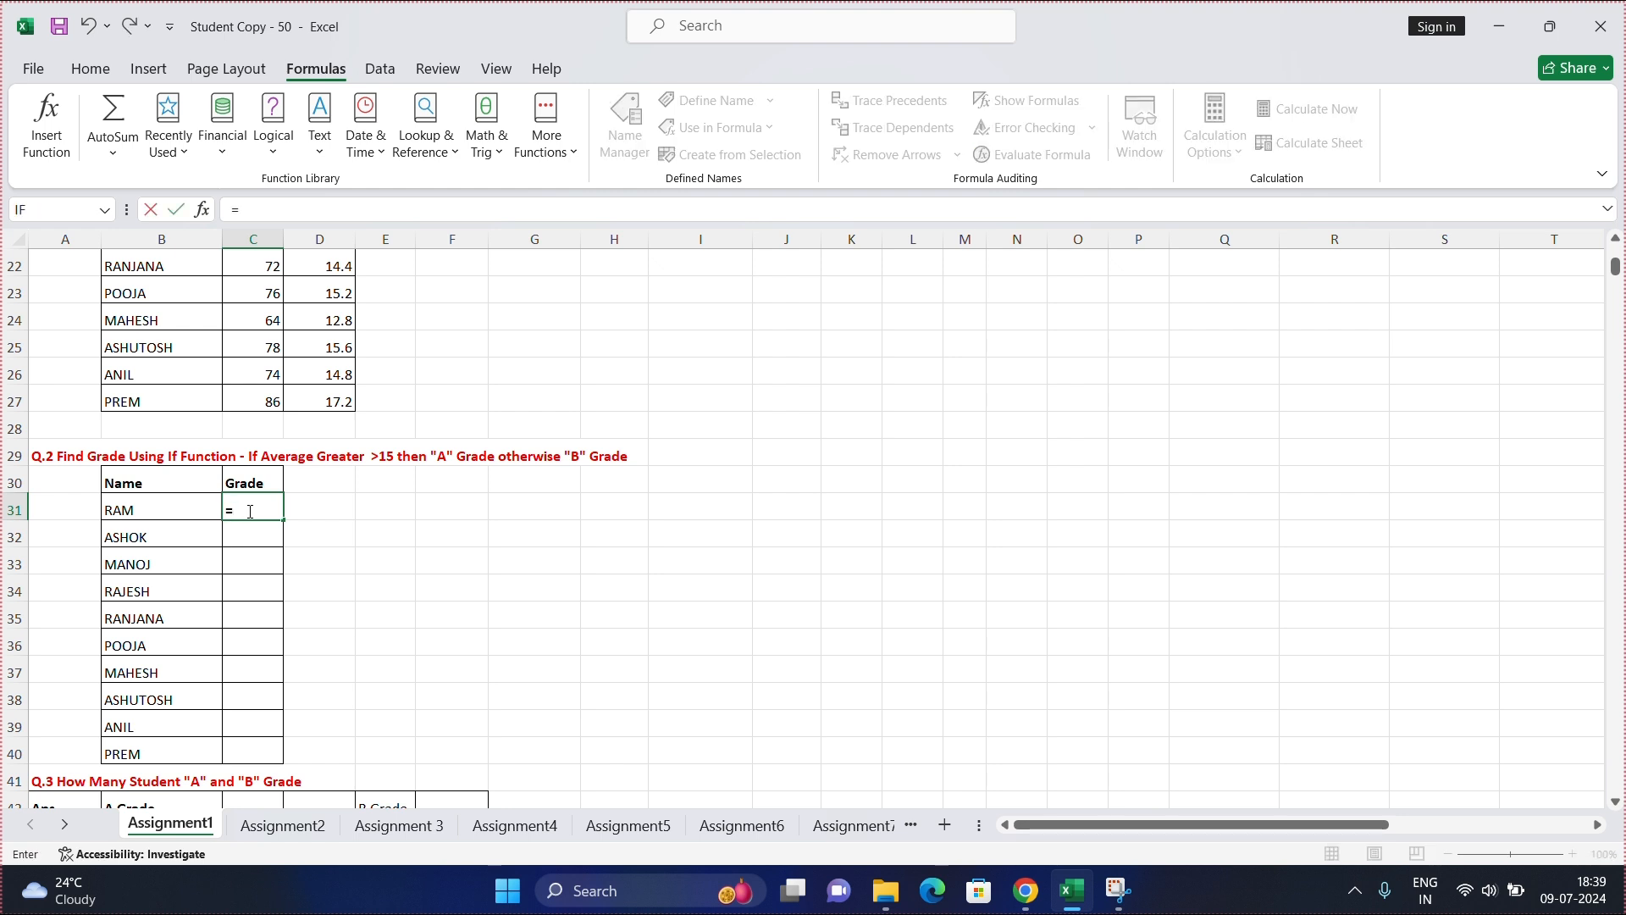
{"action": "type", "text": "IF("}
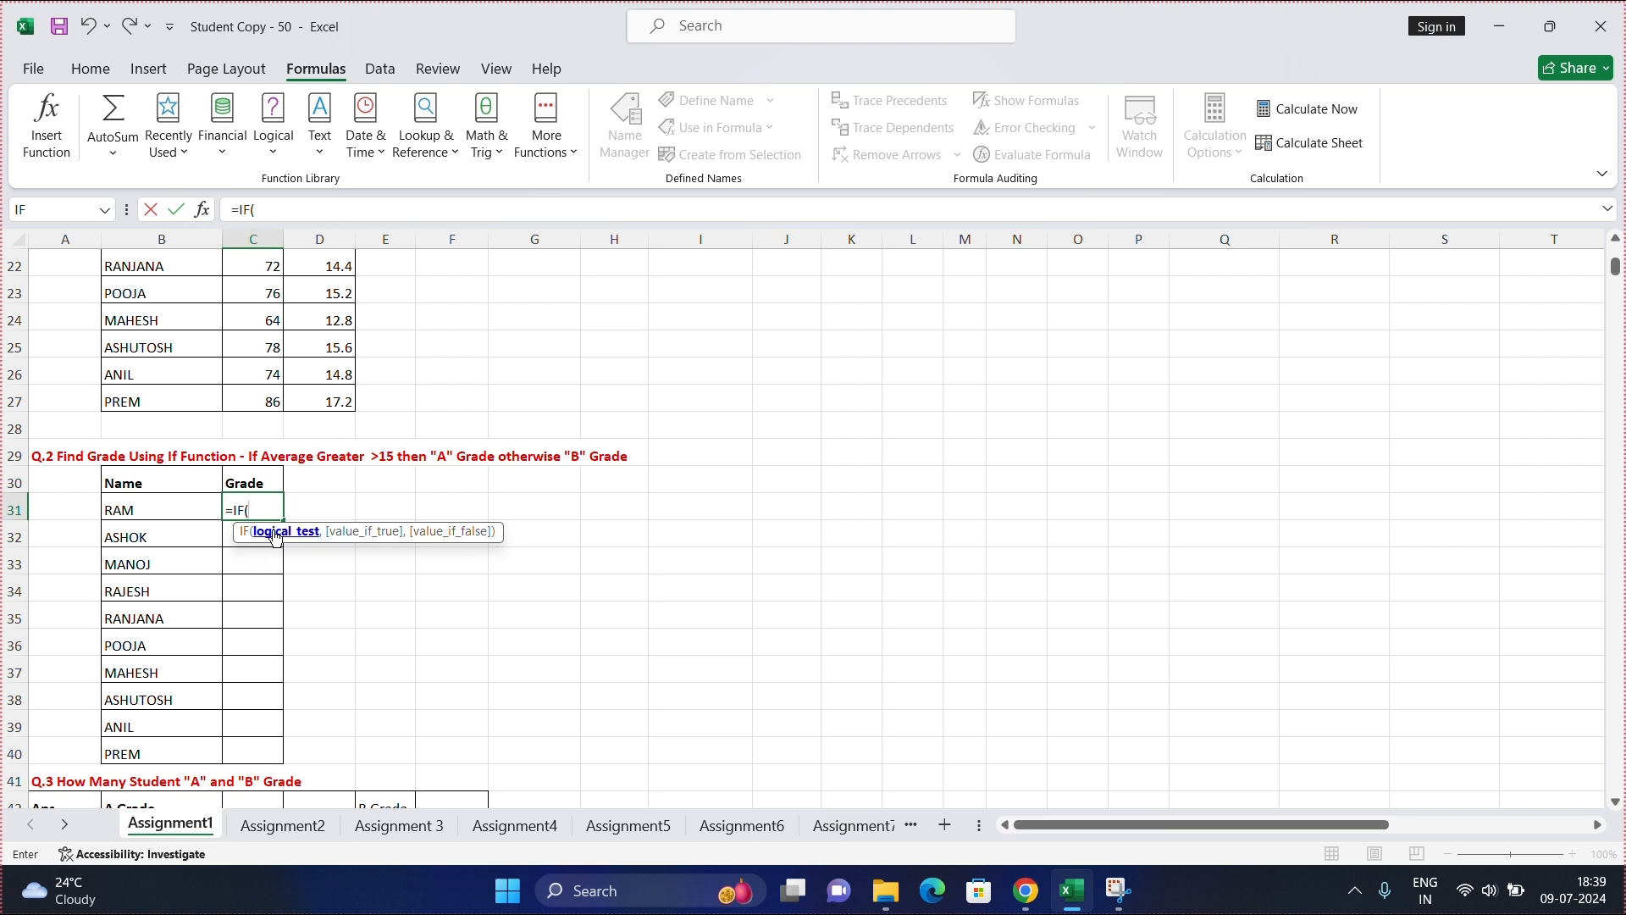
{"action": "scroll", "coordinate": [304, 330], "scroll_direction": "up", "scroll_amount": 3}
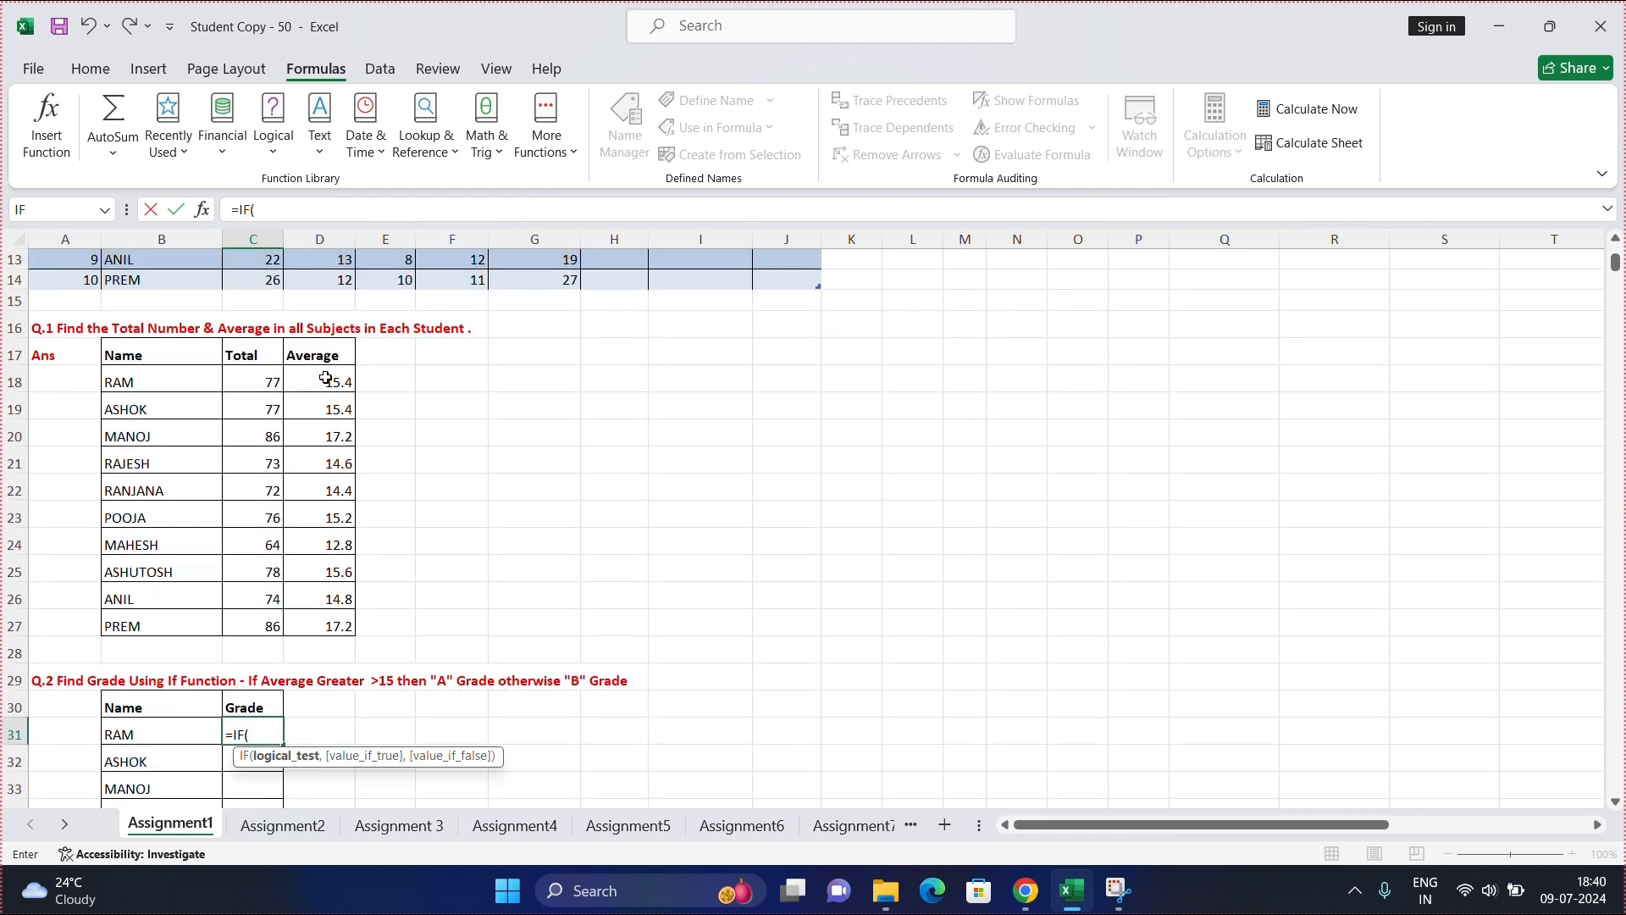
{"action": "left_click", "coordinate": [325, 379]}
{"action": "scroll", "coordinate": [307, 399], "scroll_direction": "down", "scroll_amount": 3}
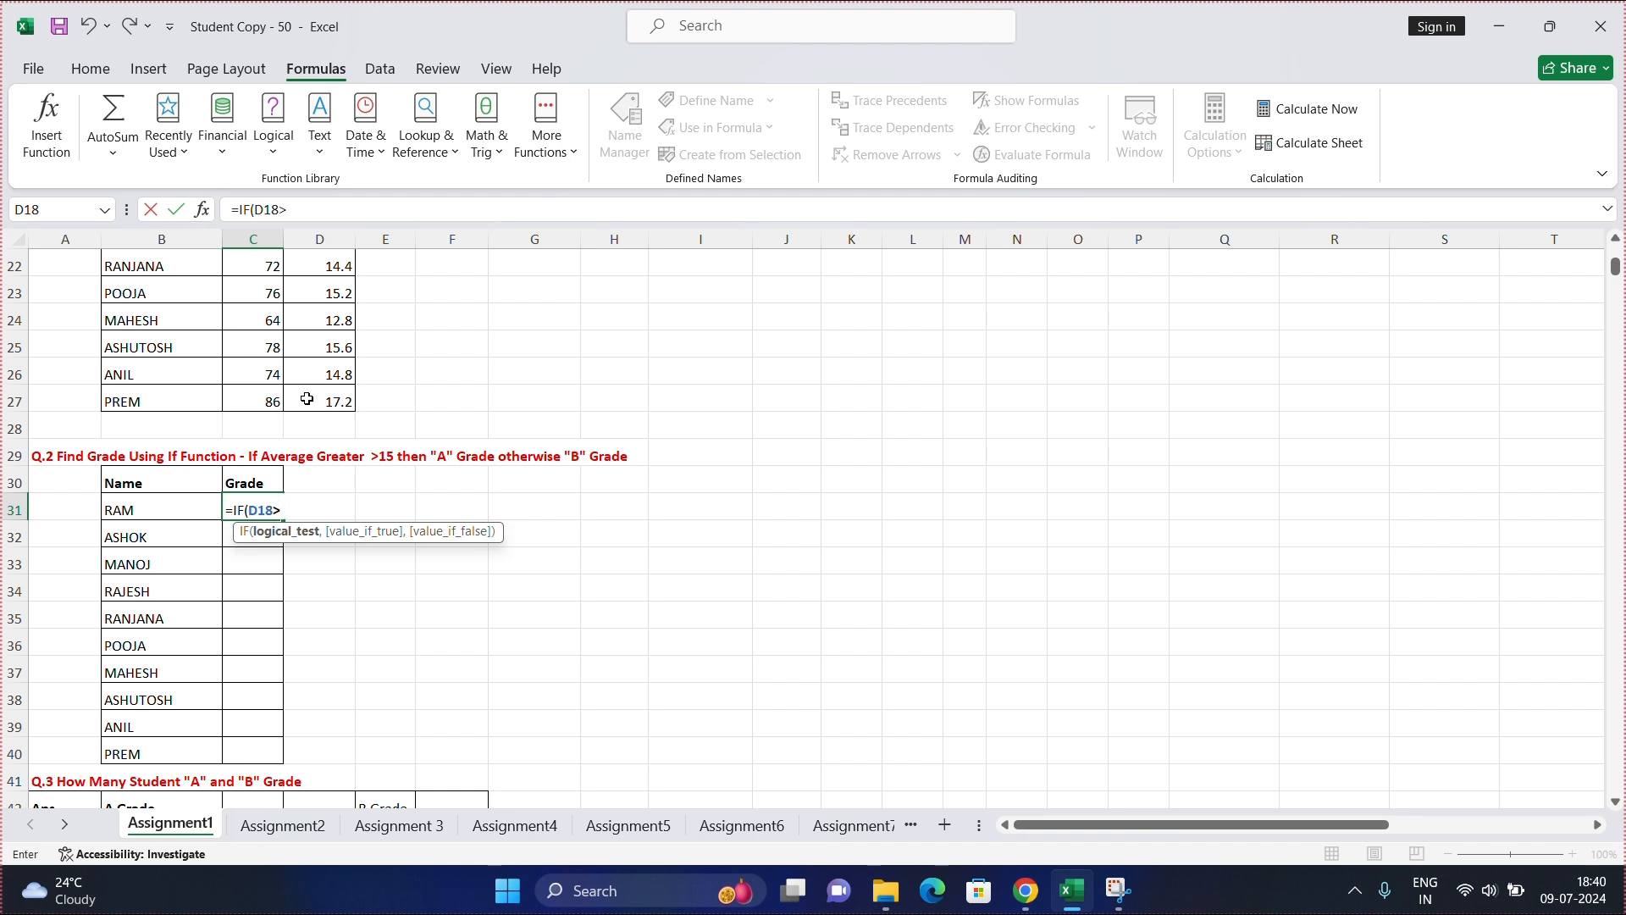
{"action": "type", "text": ">15,\"A"}
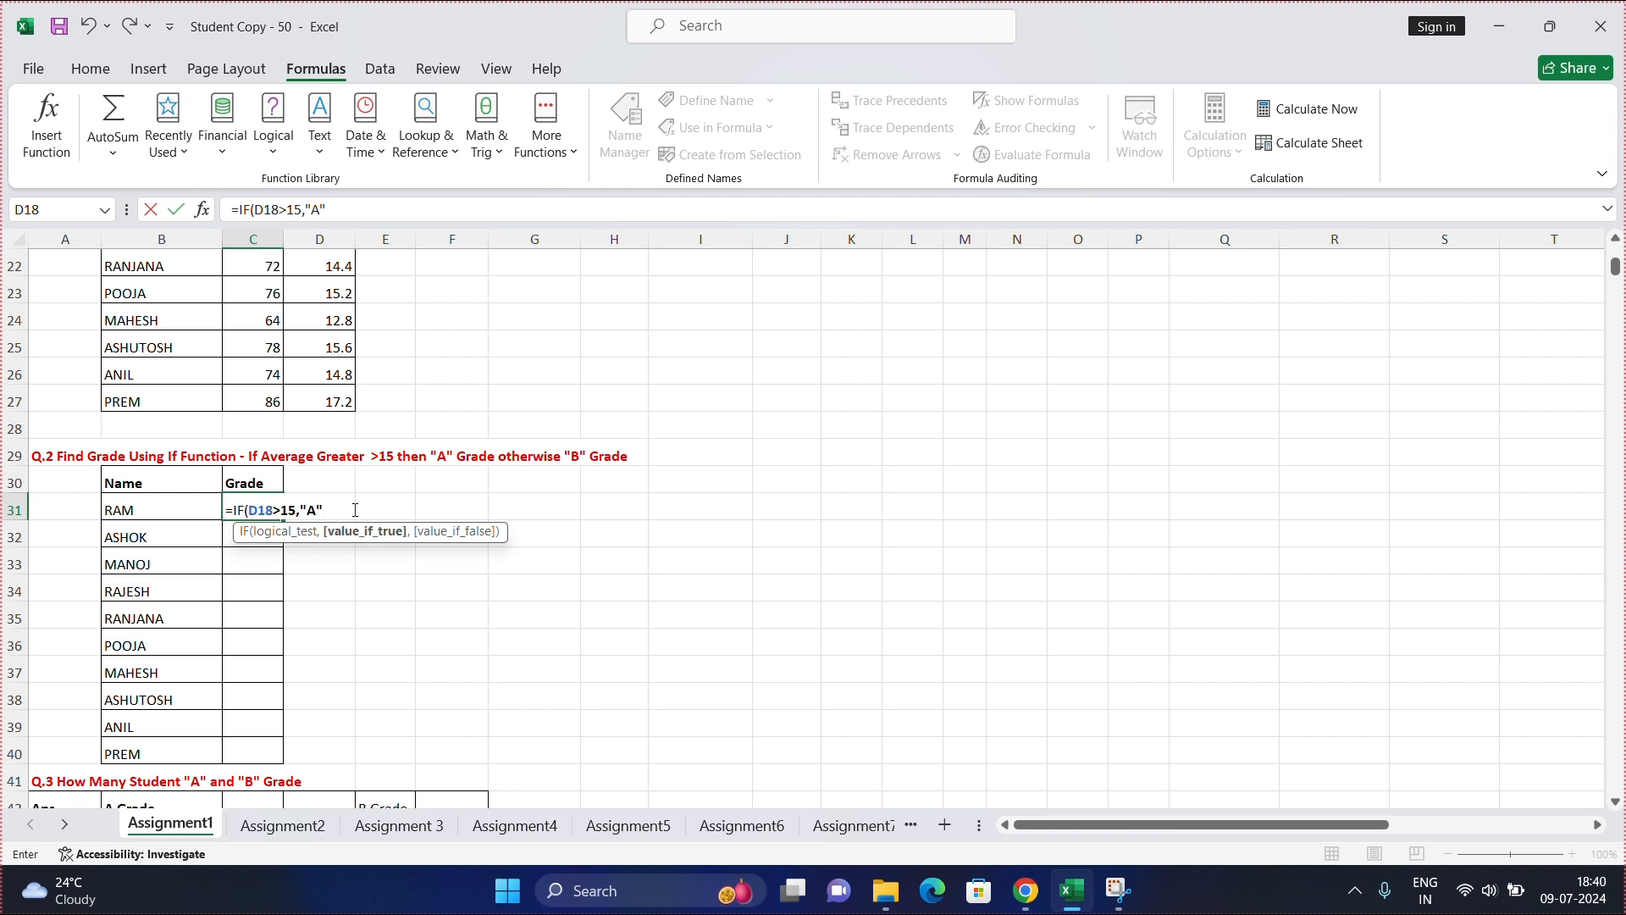
{"action": "type", "text": ",\"B"}
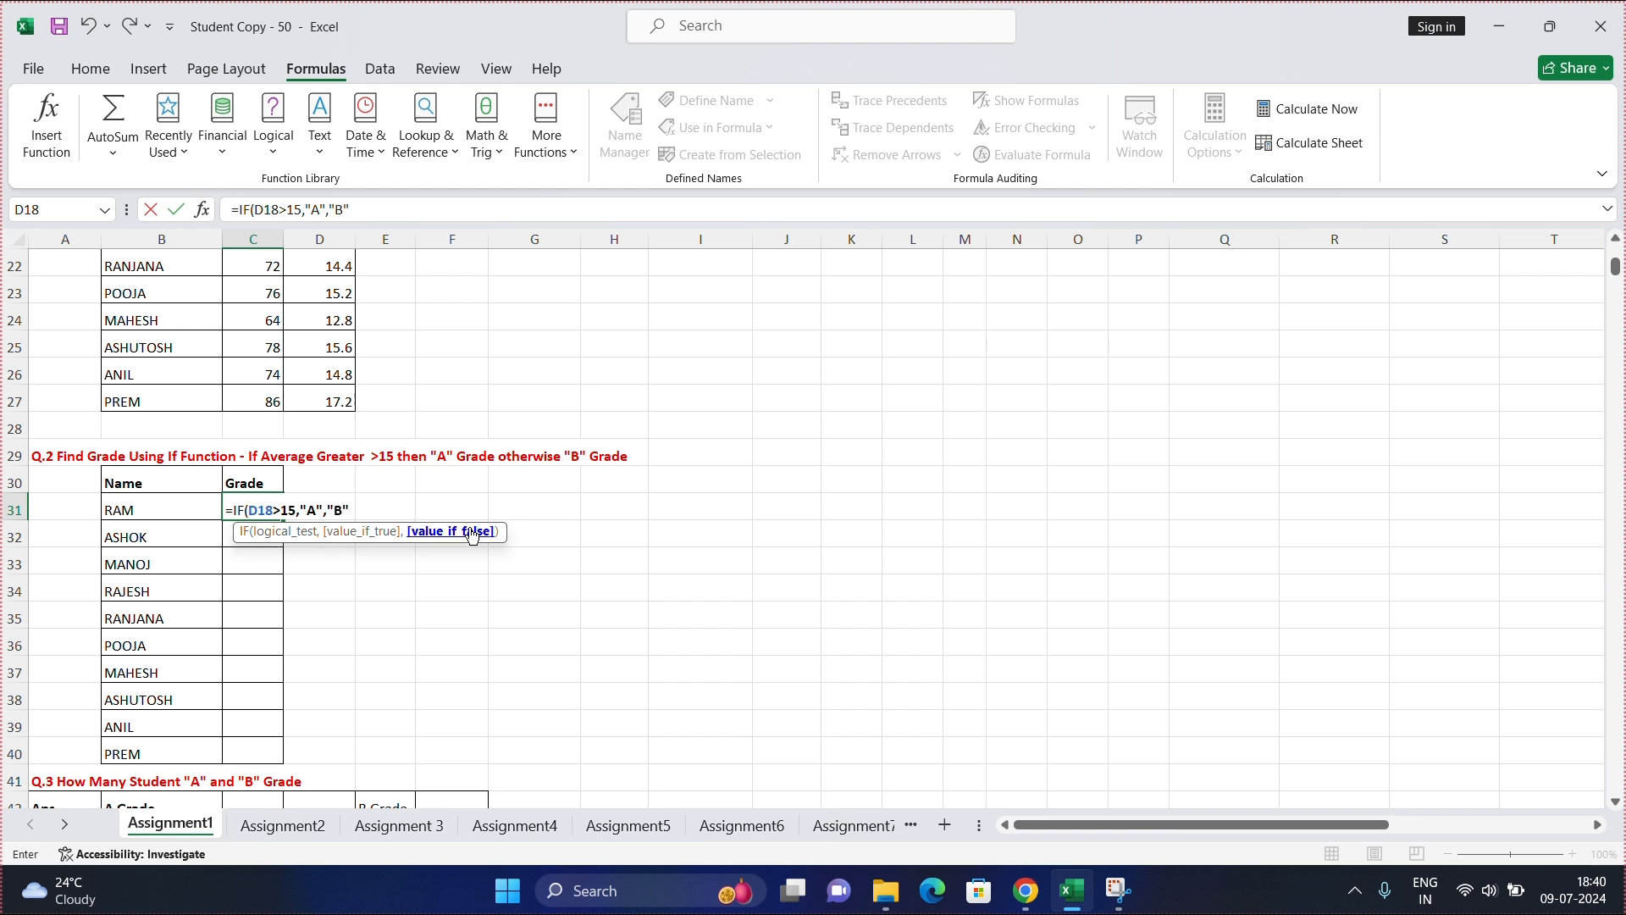
{"action": "key", "text": "Return"}
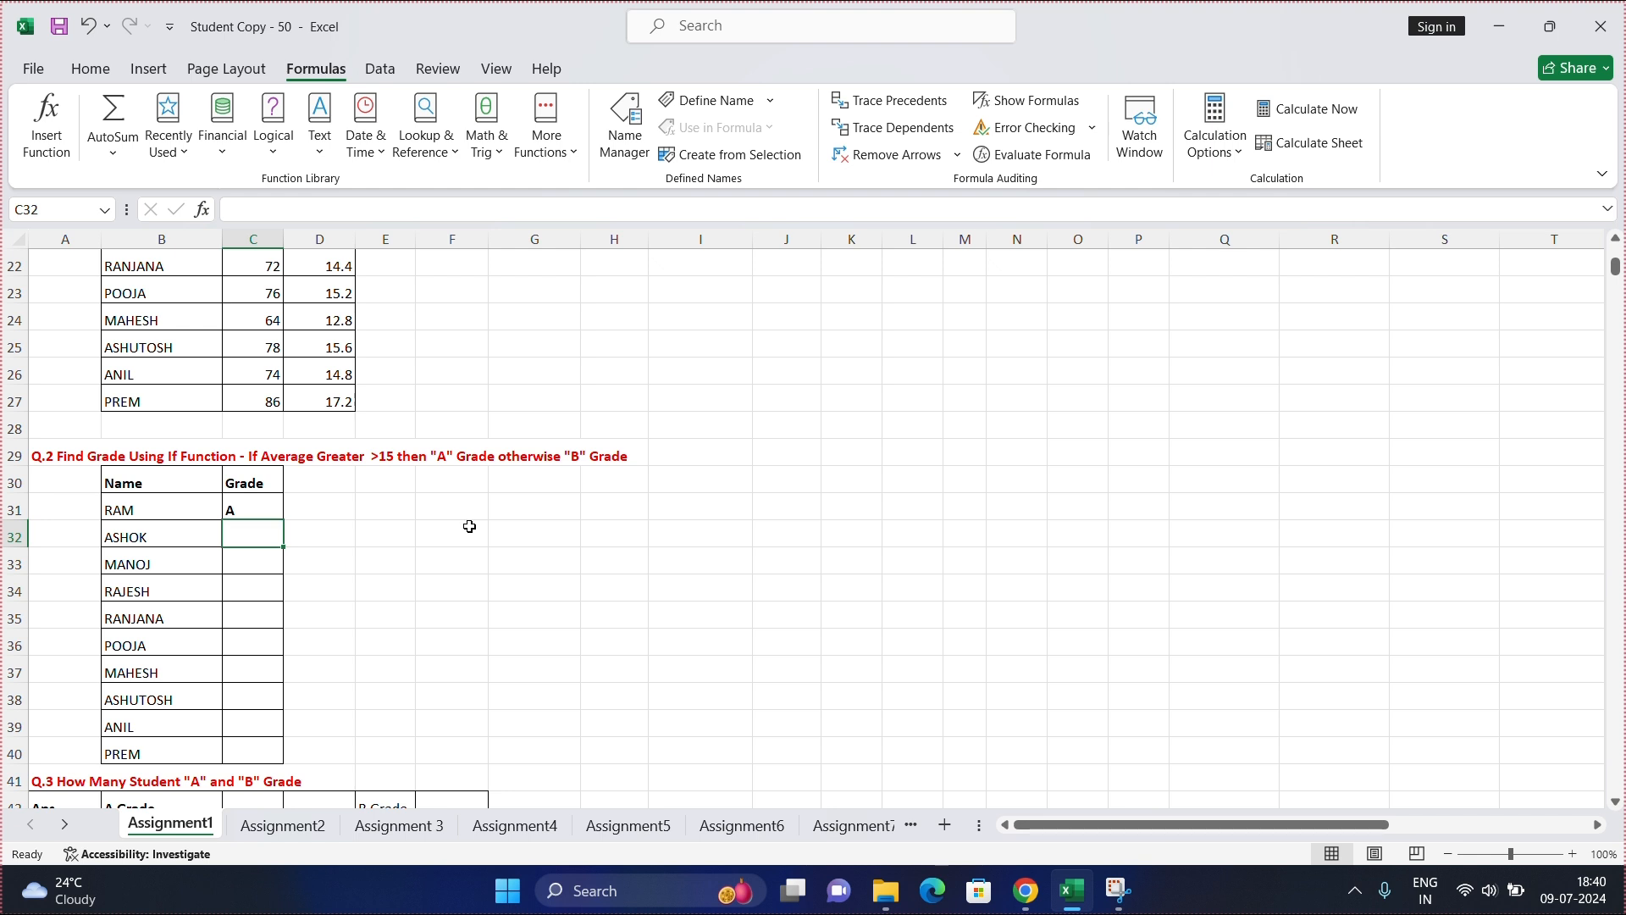
Fill the IF grade formula from C31 down to C40 in the Q.2 table
{"action": "left_click", "coordinate": [268, 517]}
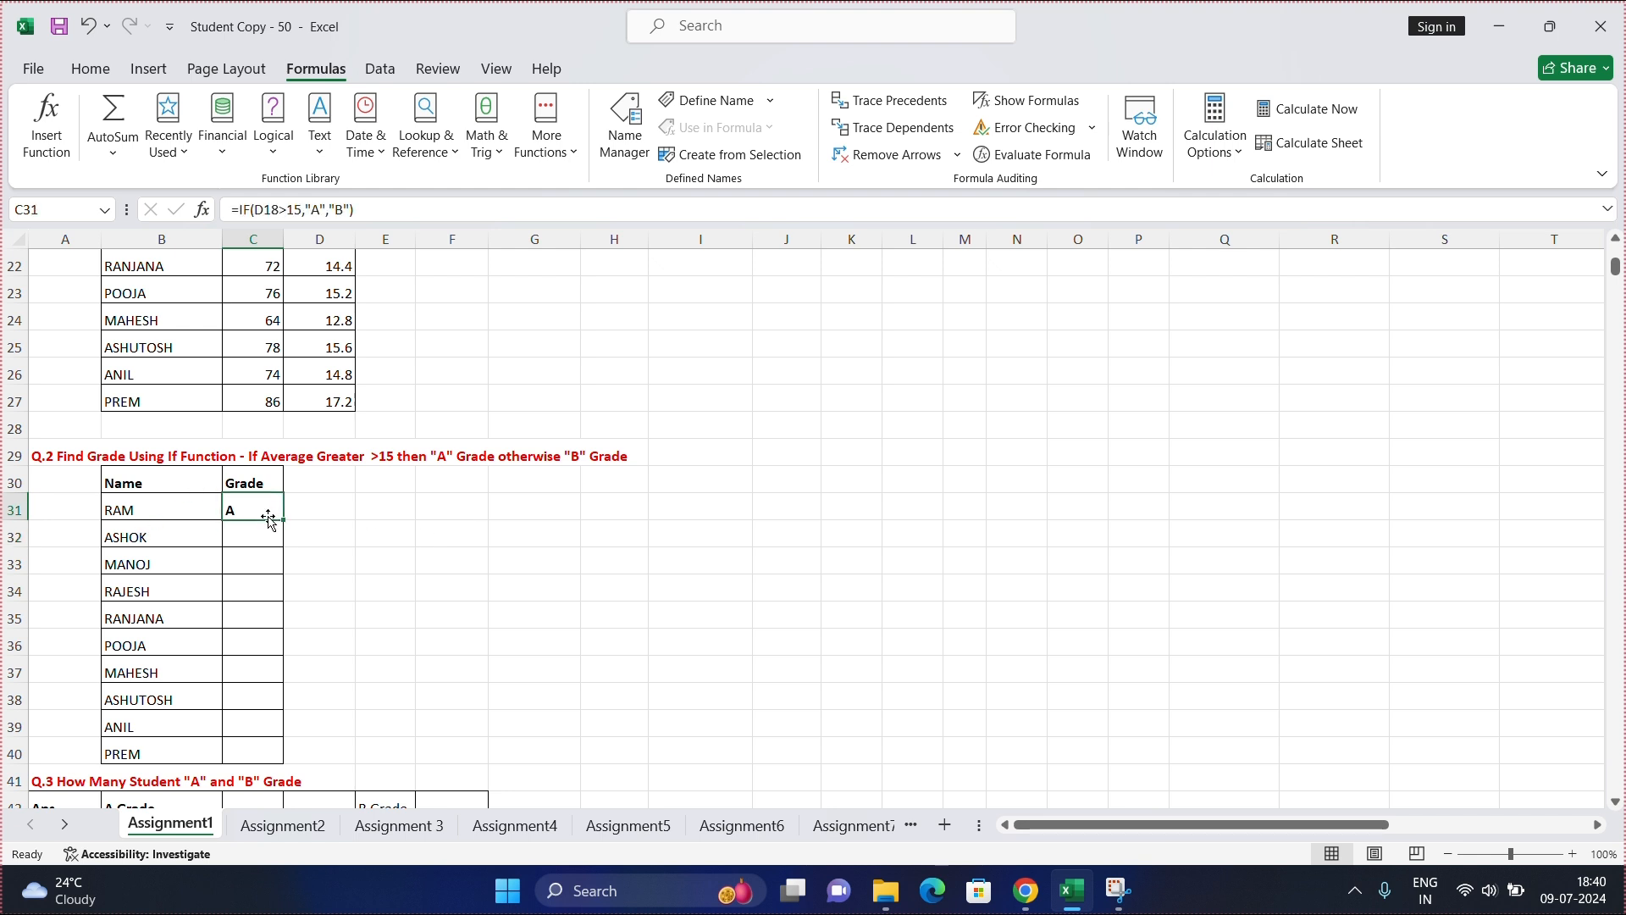
{"action": "left_click_drag", "start_coordinate": [281, 521], "coordinate": [263, 756]}
{"action": "left_click", "coordinate": [374, 669]}
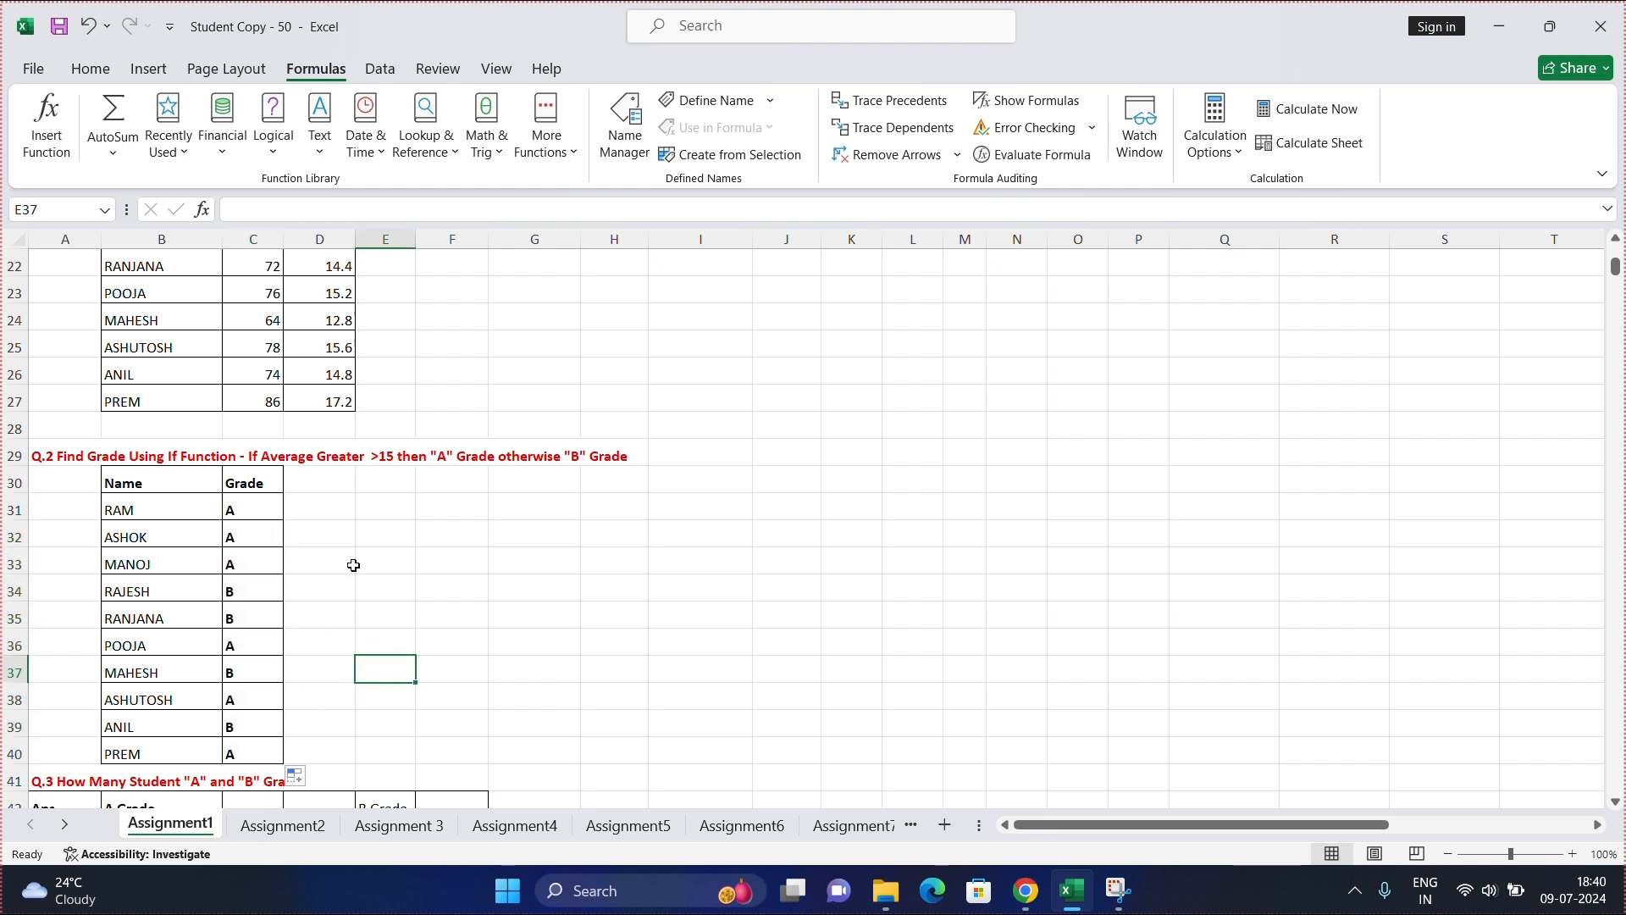
{"action": "scroll", "coordinate": [352, 562], "scroll_direction": "down", "scroll_amount": 2}
{"action": "scroll", "coordinate": [347, 559], "scroll_direction": "up", "scroll_amount": 1}
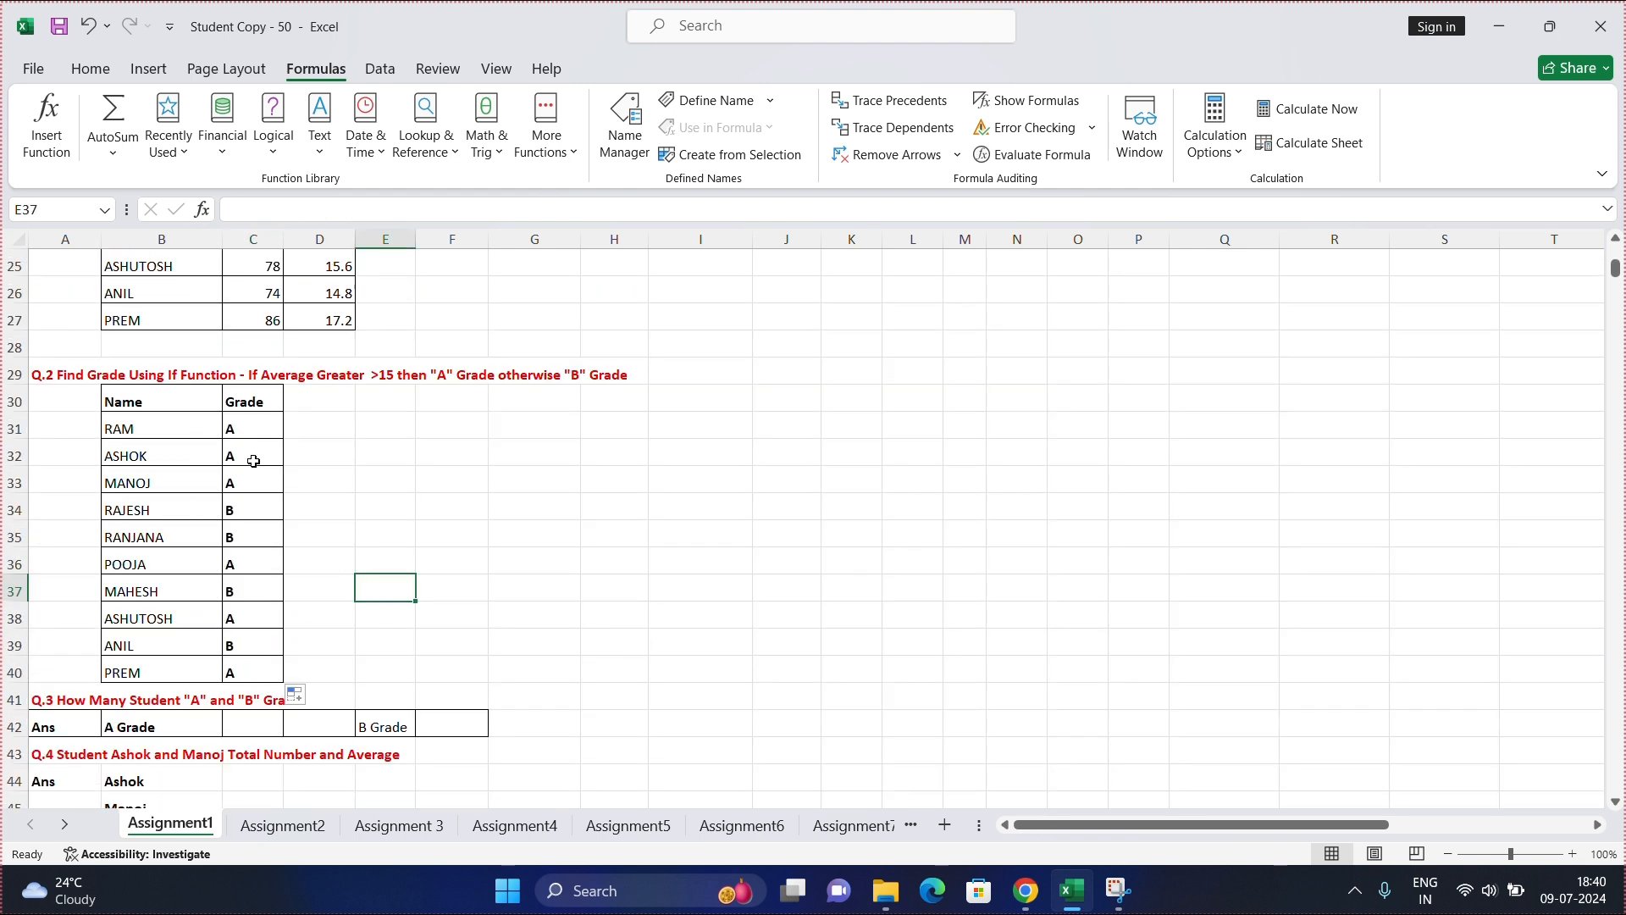
Clear the filled grades in C32:C40, keeping only the first student's formula
{"action": "left_click_drag", "start_coordinate": [250, 462], "coordinate": [245, 668]}
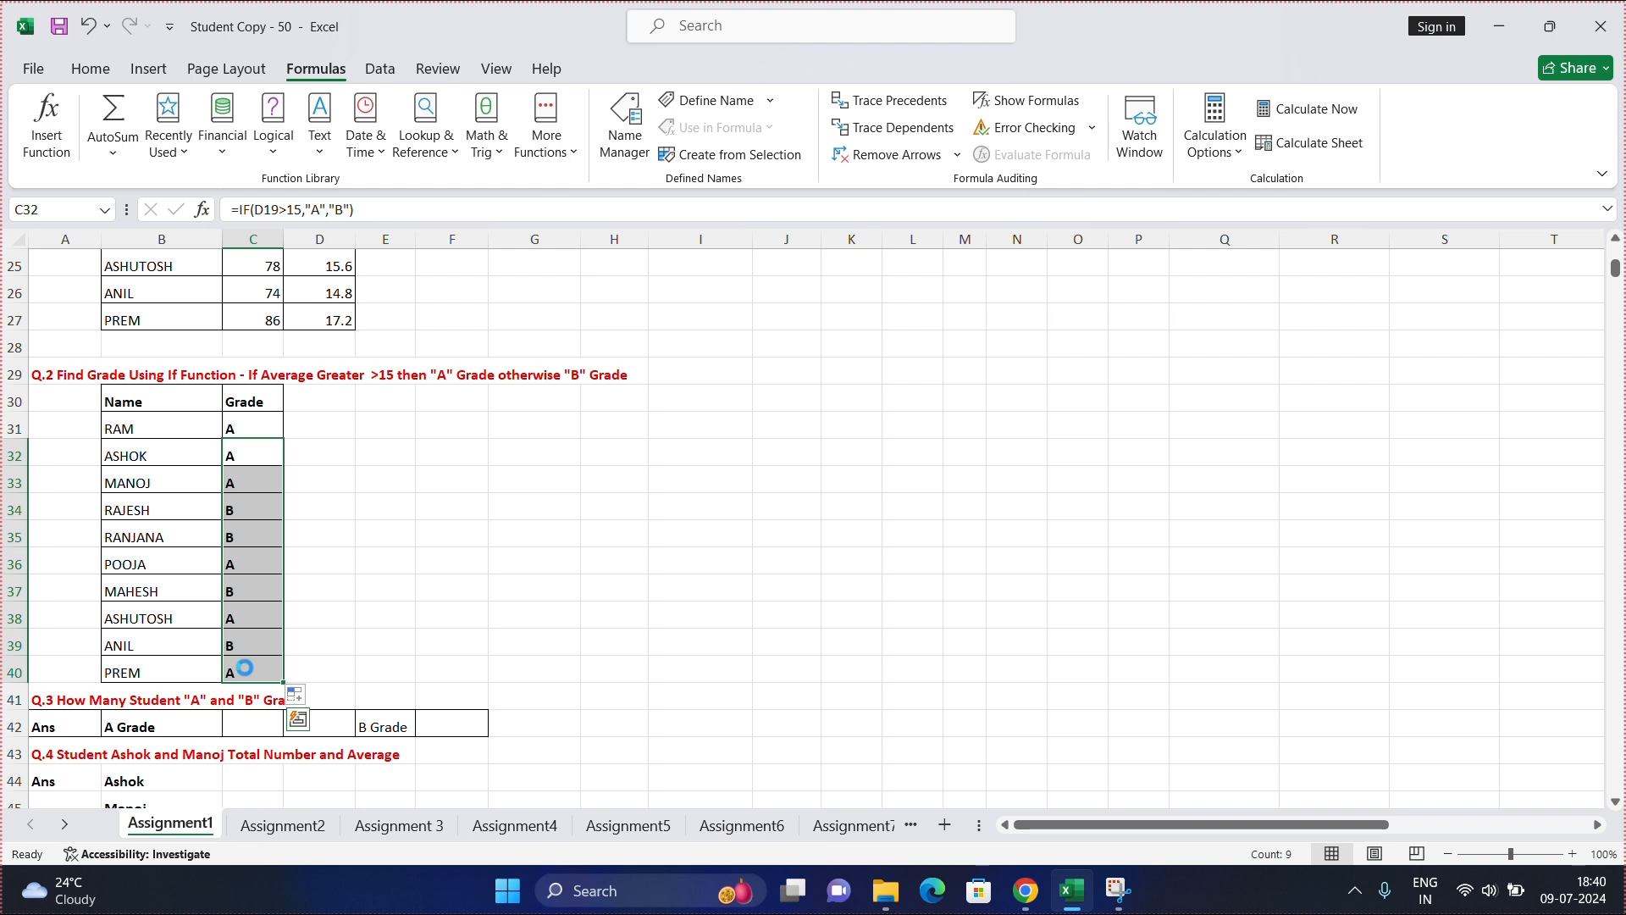
{"action": "key", "text": "Delete"}
{"action": "left_click", "coordinate": [433, 592]}
Insert the logical IF function in C32 with D18>15 as its logical test
{"action": "left_click", "coordinate": [236, 451]}
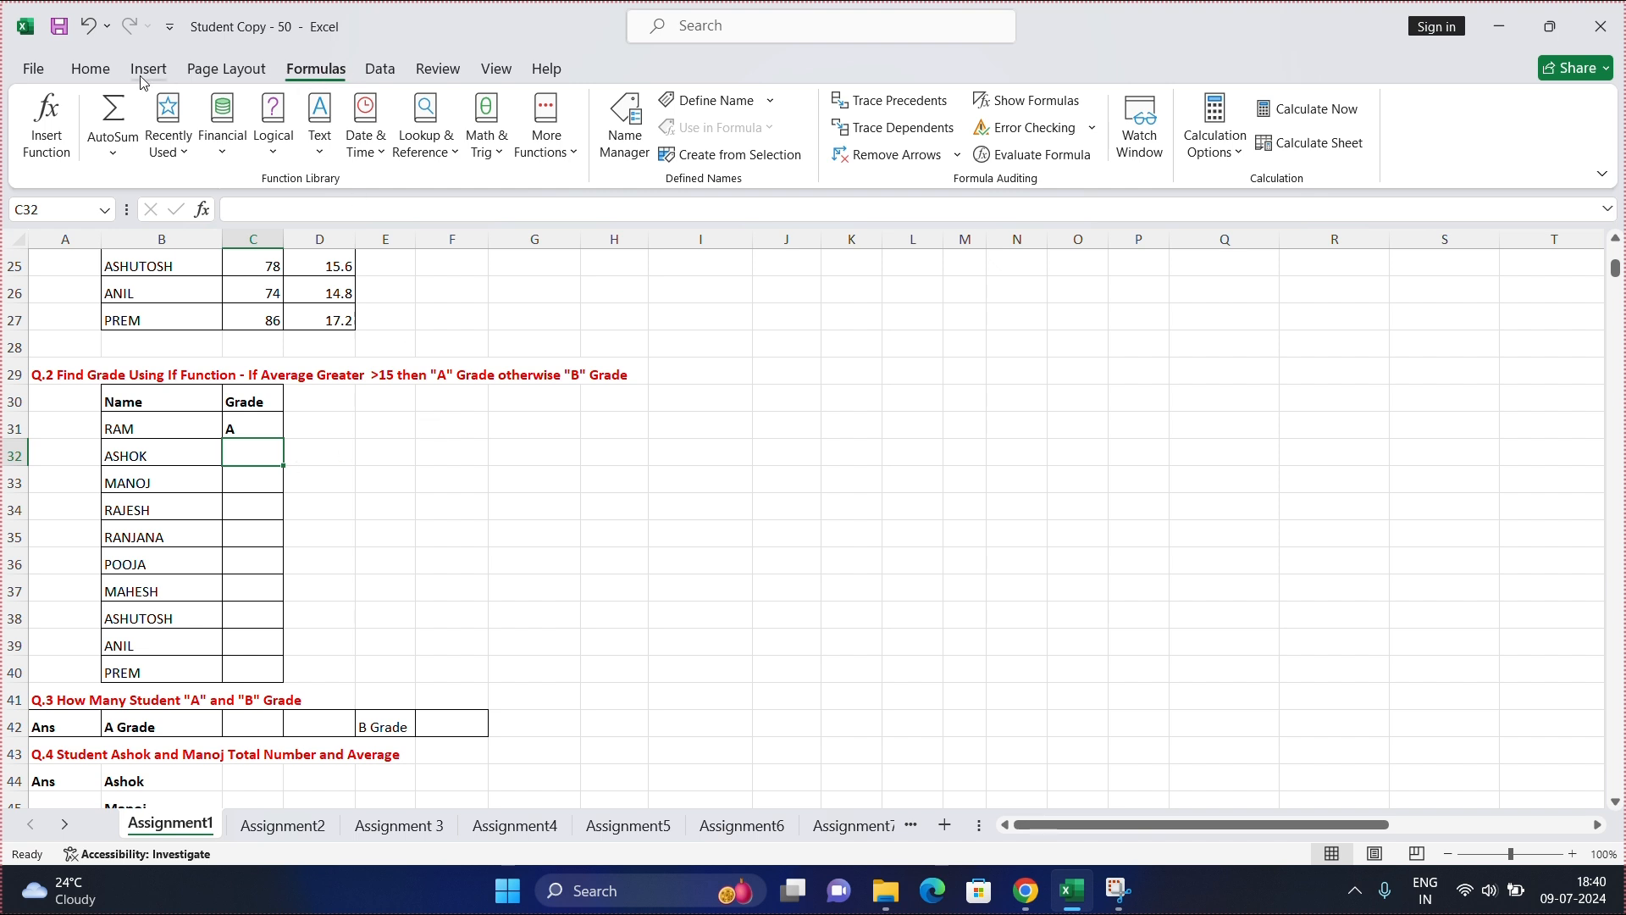
{"action": "left_click", "coordinate": [90, 69]}
{"action": "left_click", "coordinate": [315, 68]}
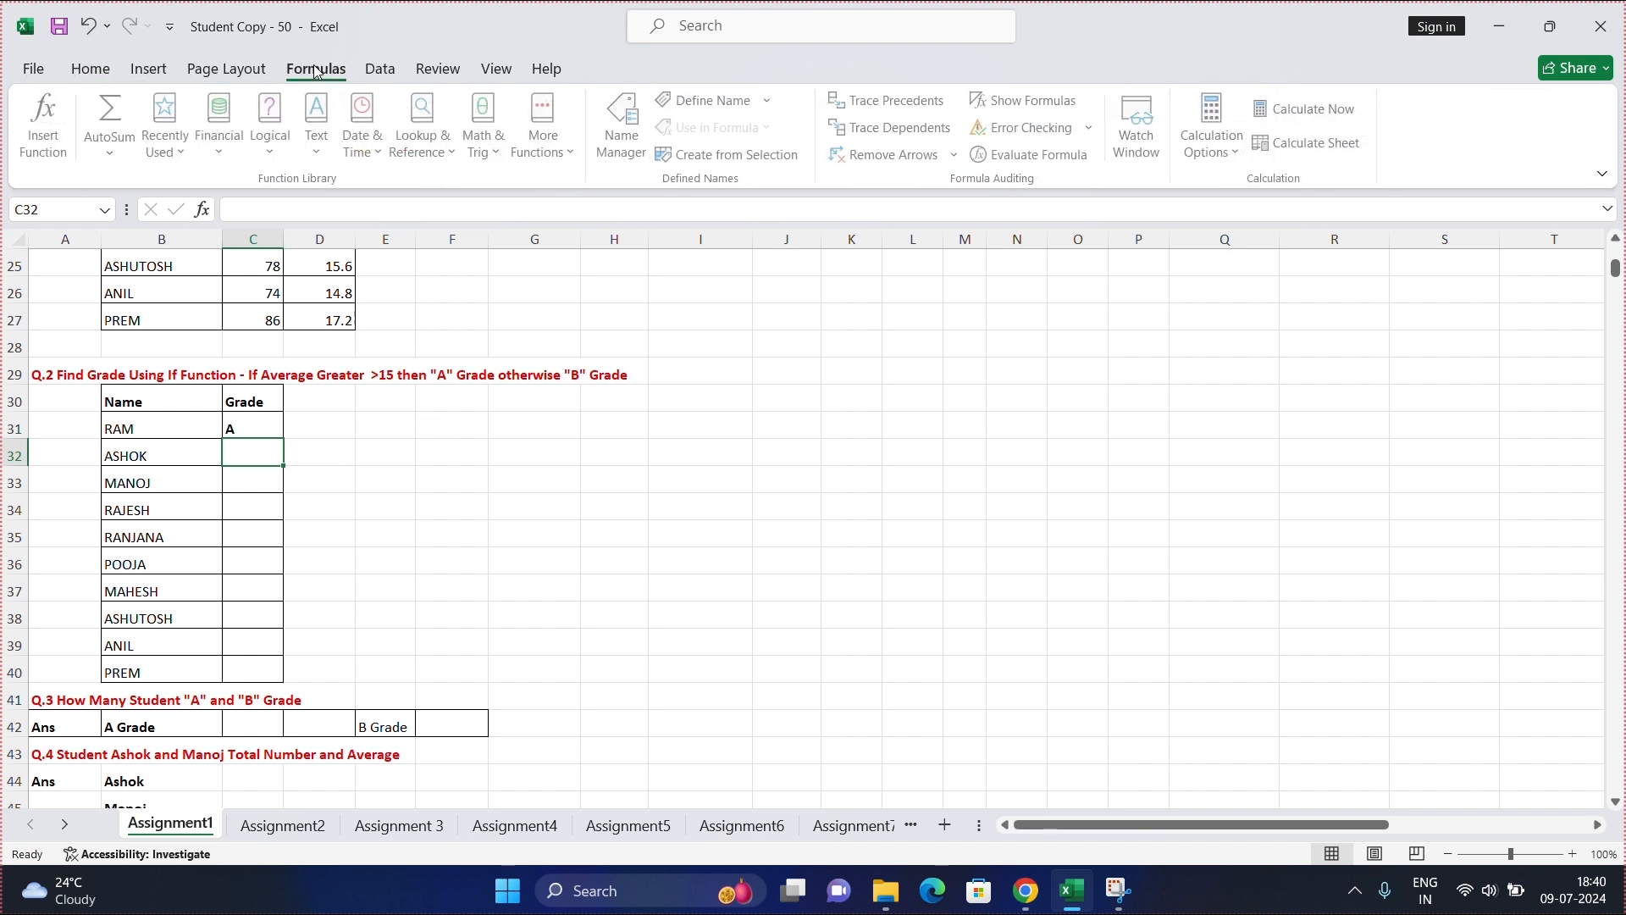
{"action": "left_click", "coordinate": [272, 149]}
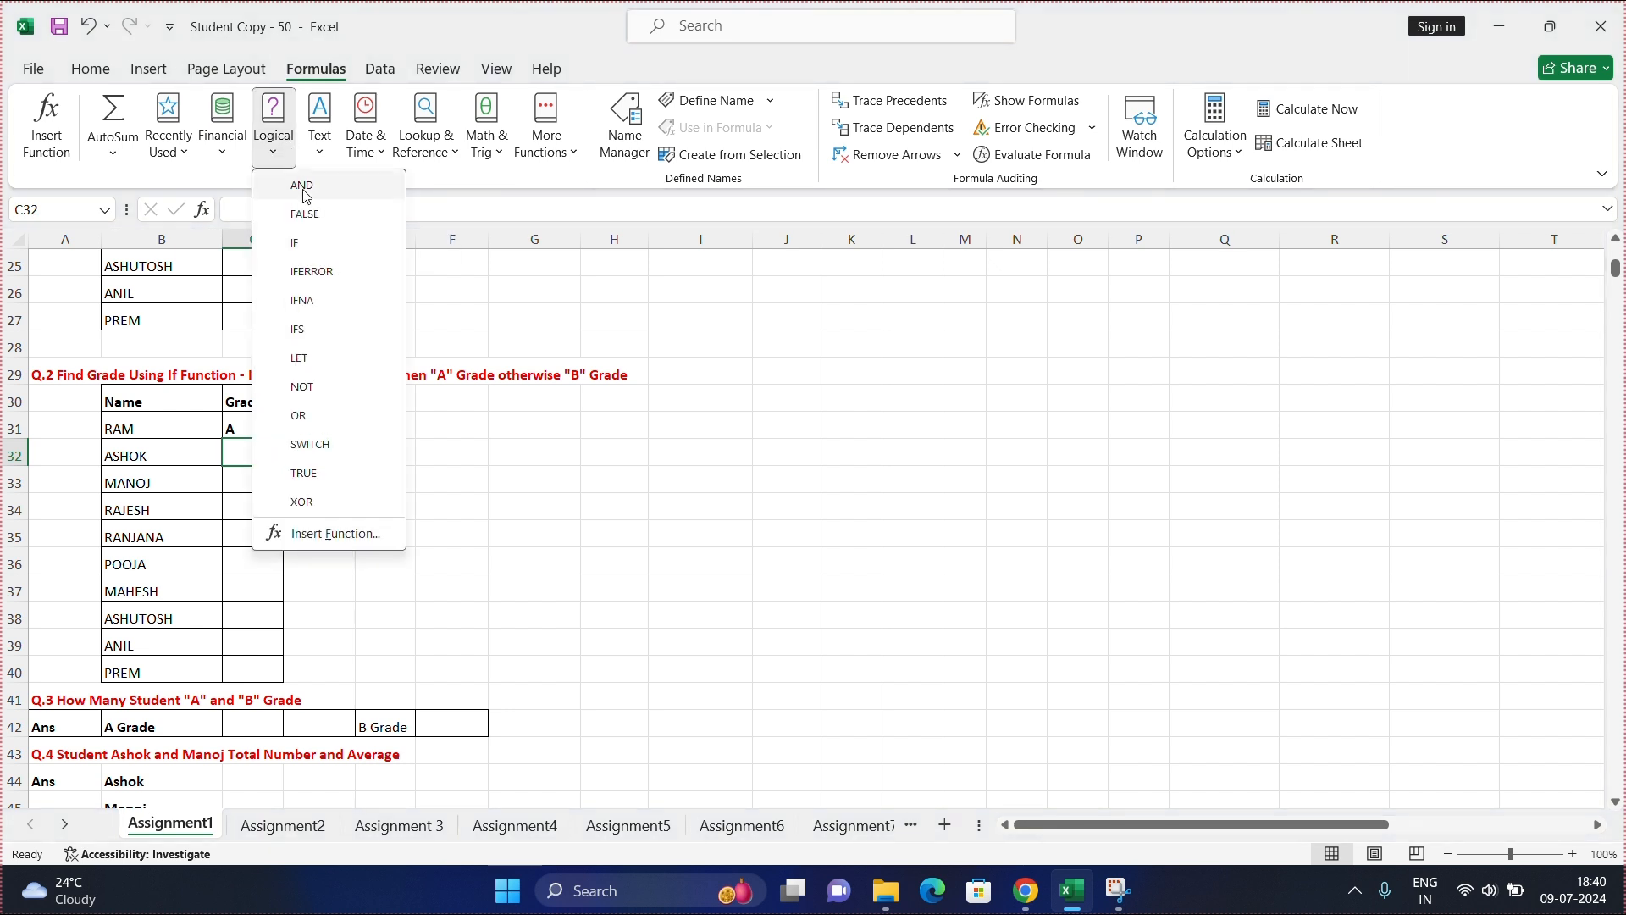
{"action": "left_click", "coordinate": [306, 247]}
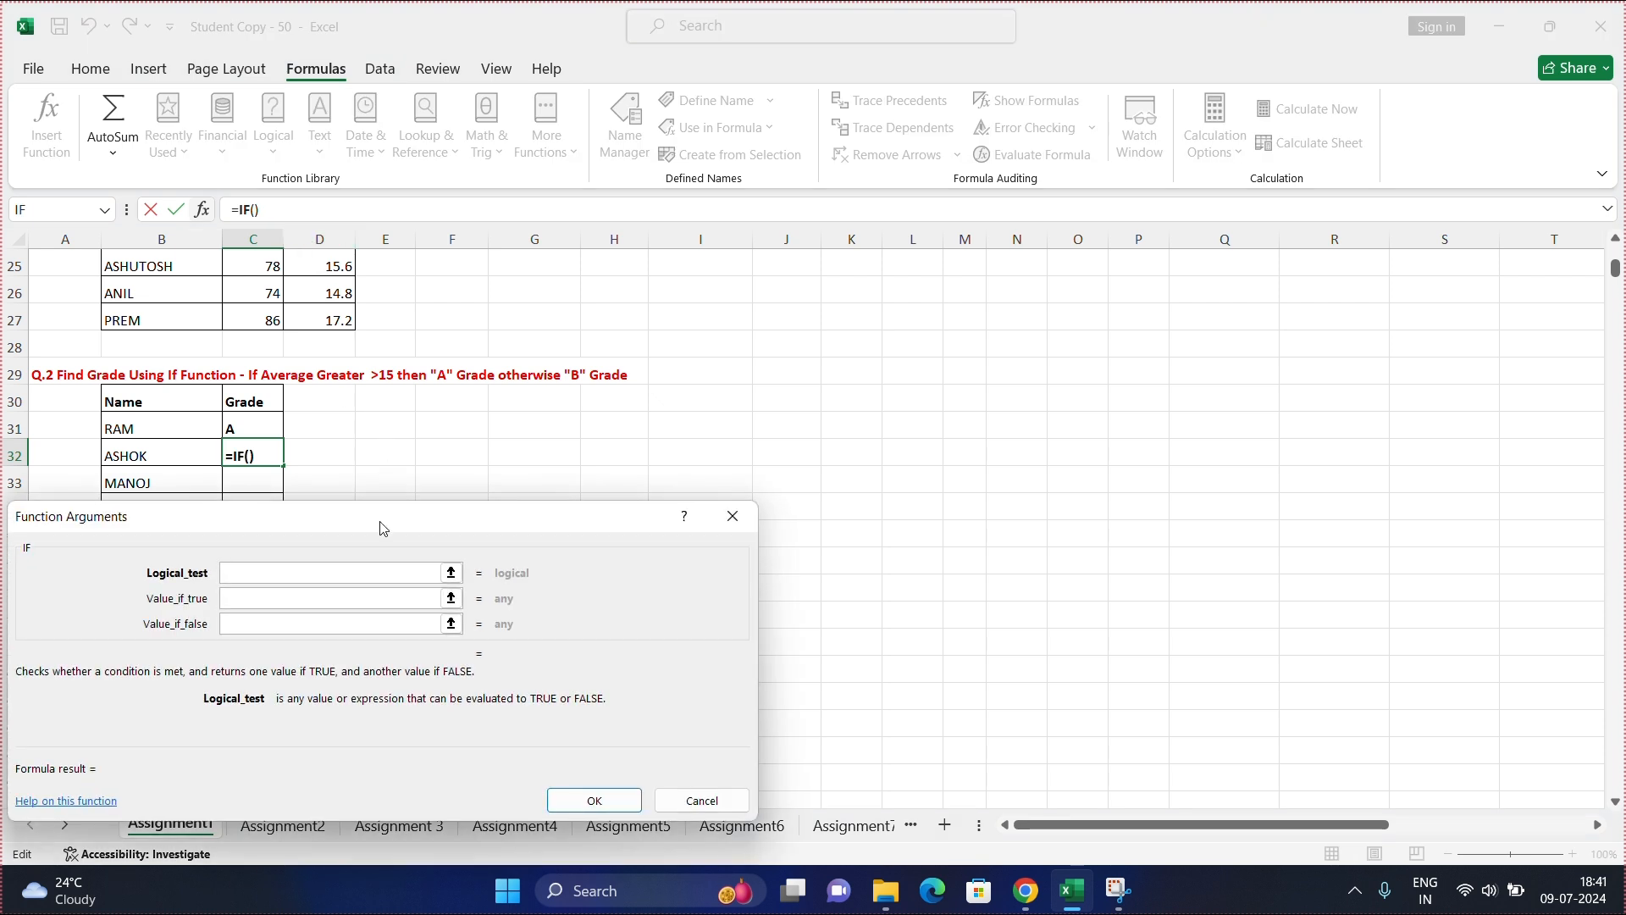
{"action": "left_click_drag", "start_coordinate": [383, 529], "coordinate": [1074, 306]}
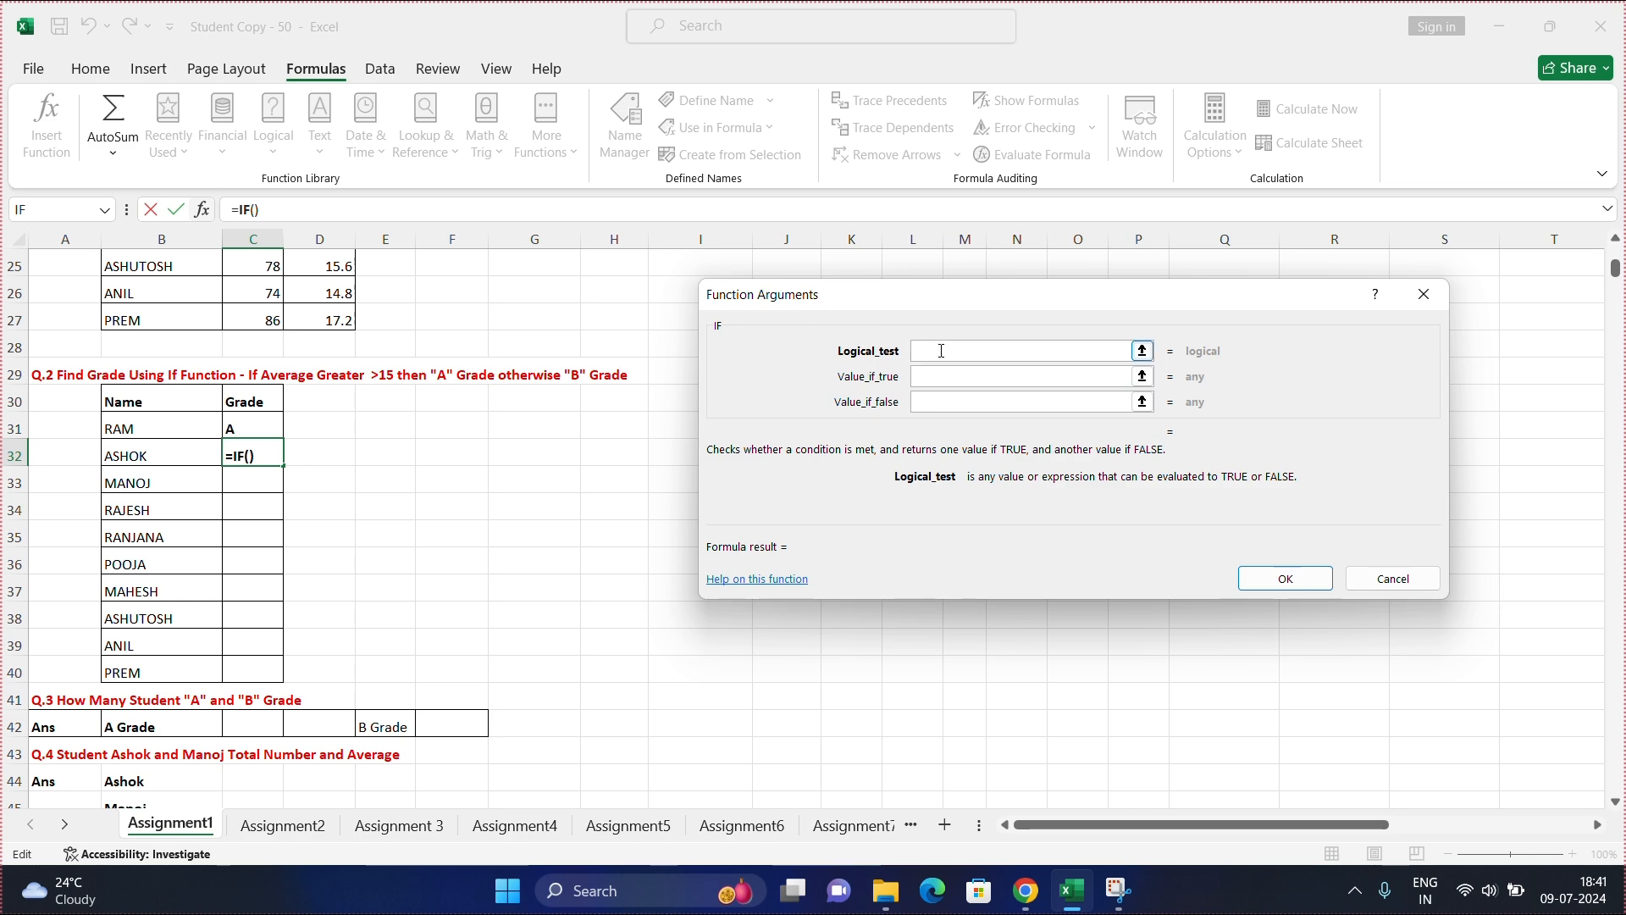
{"action": "scroll", "coordinate": [562, 460], "scroll_direction": "up", "scroll_amount": 5}
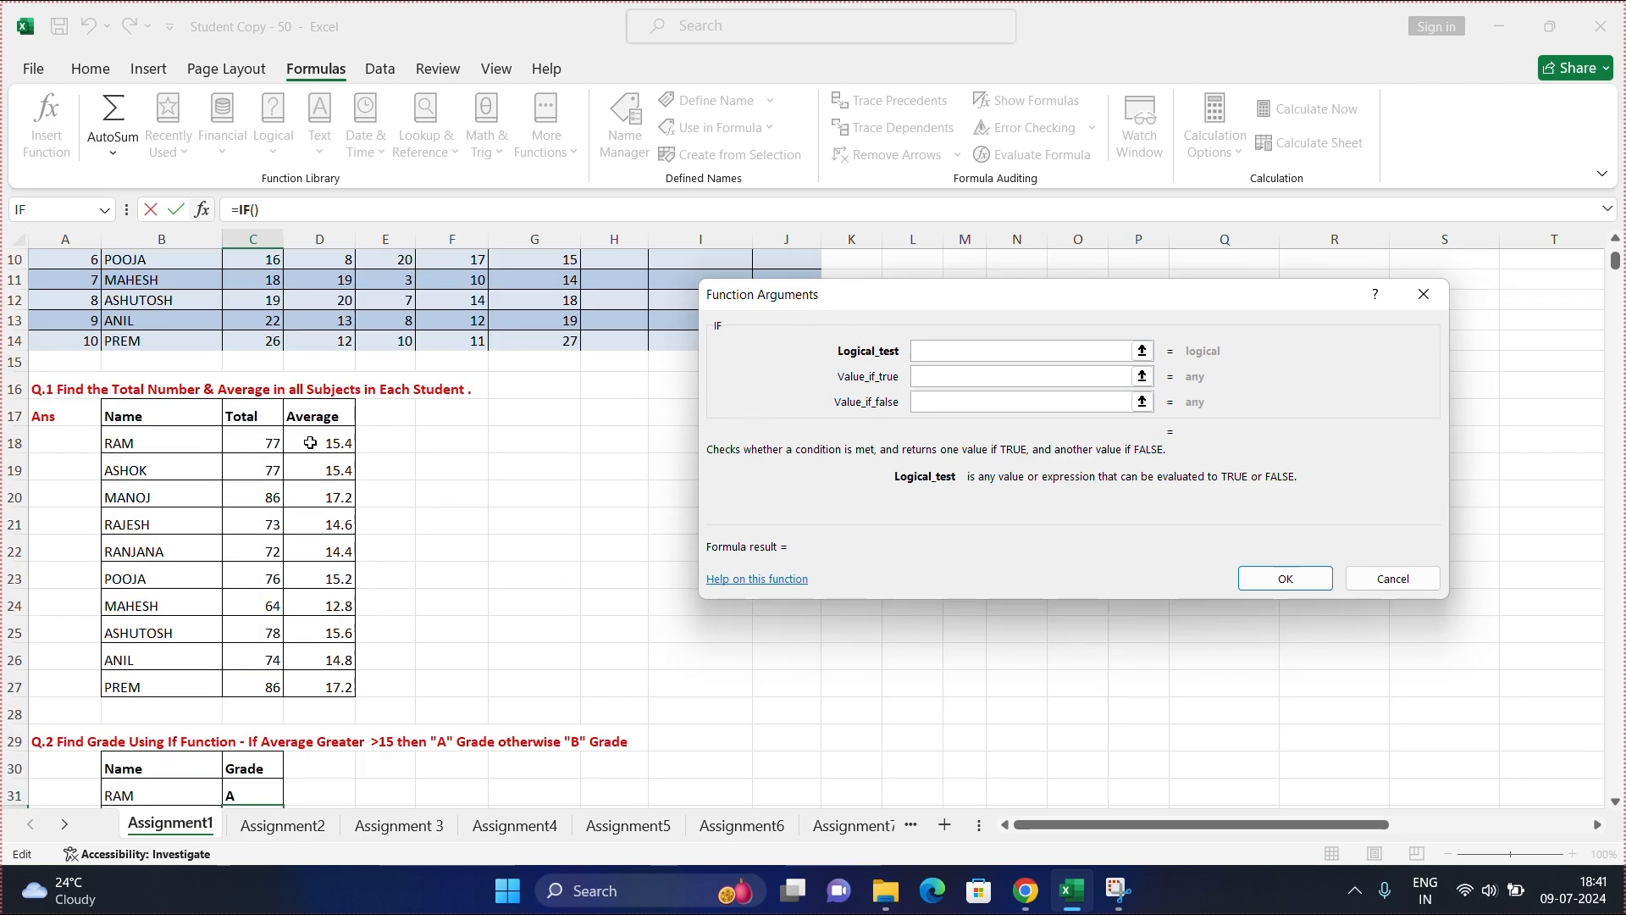
{"action": "left_click", "coordinate": [310, 443]}
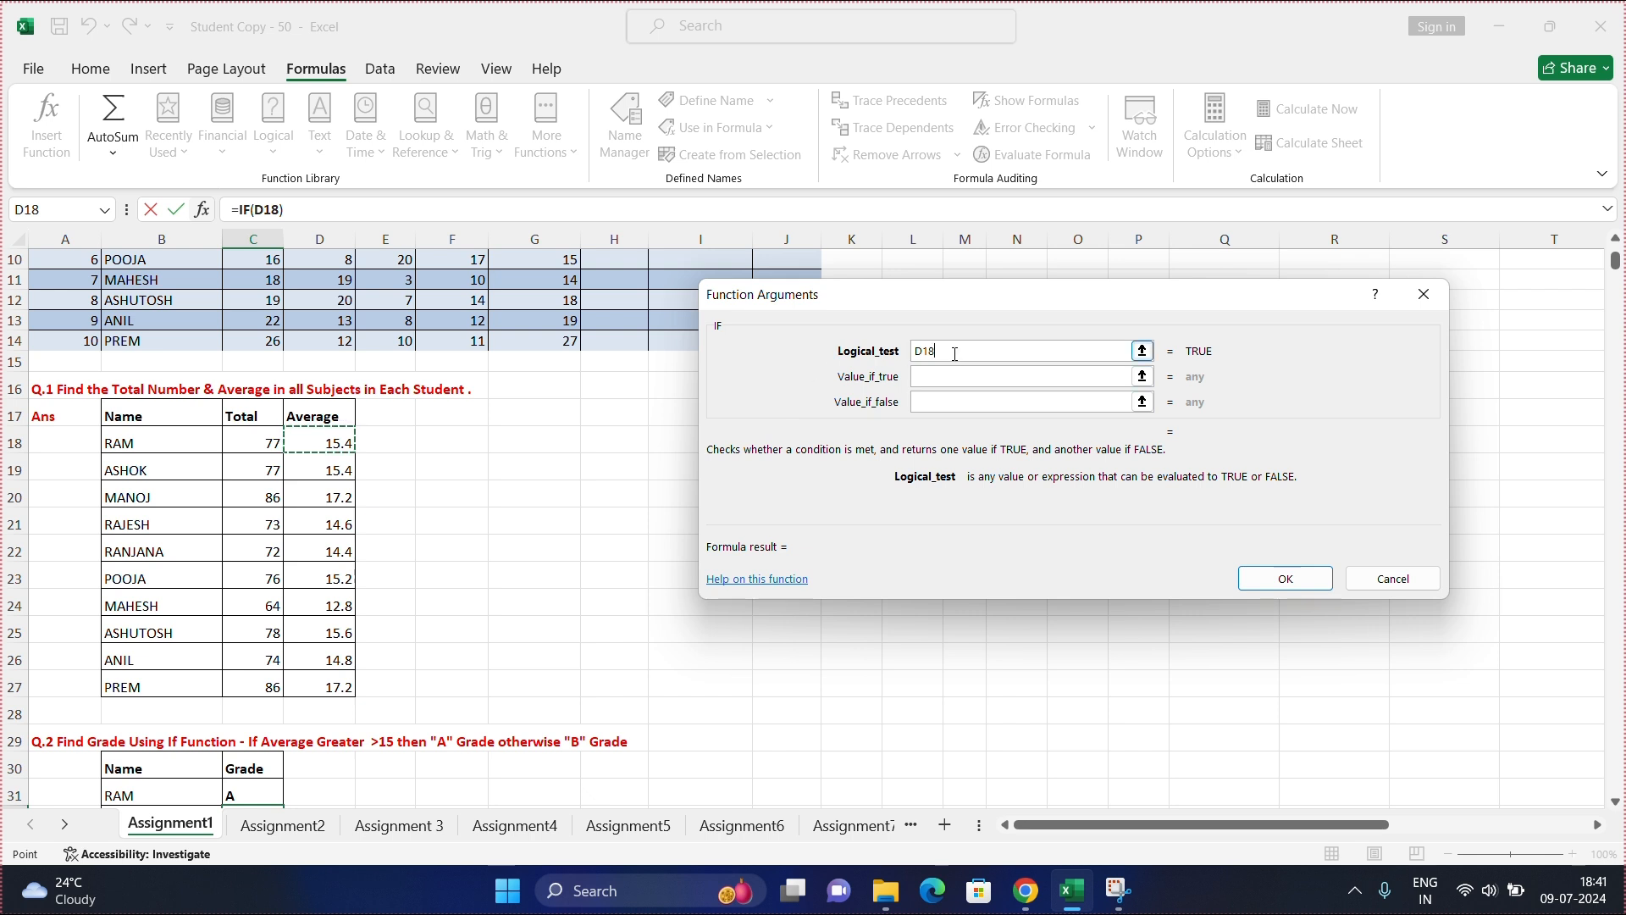
{"action": "type", "text": ">15"}
Set the IF function's value if true to "A" and value if false to "B", and confirm the formula
{"action": "left_click", "coordinate": [990, 378]}
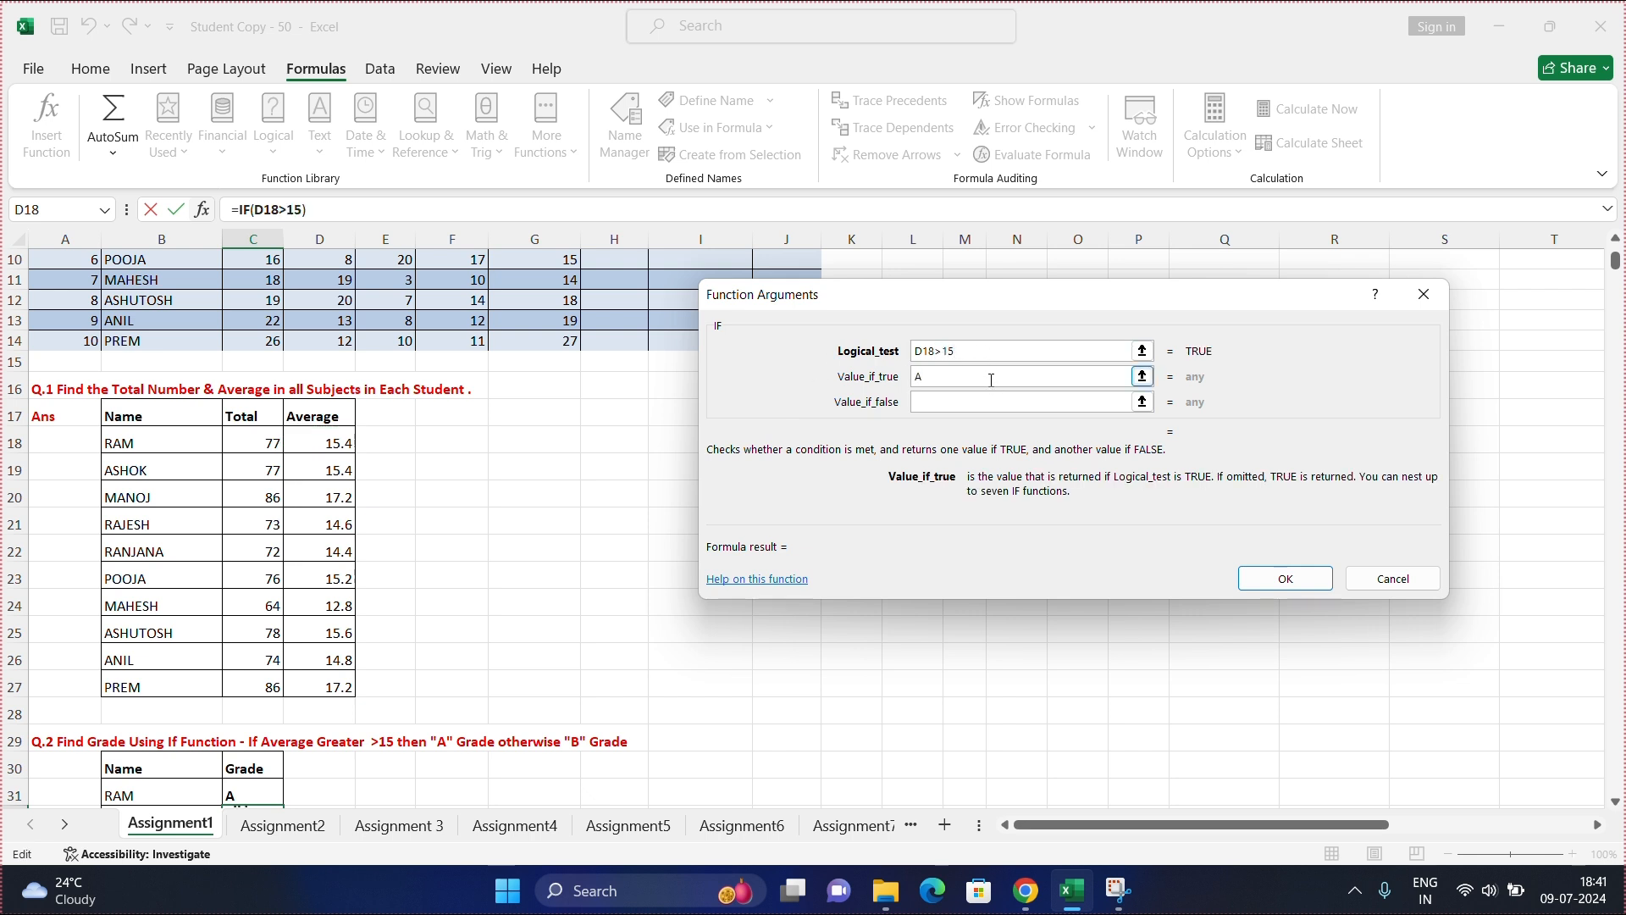
{"action": "type", "text": "A"}
{"action": "left_click", "coordinate": [934, 402]}
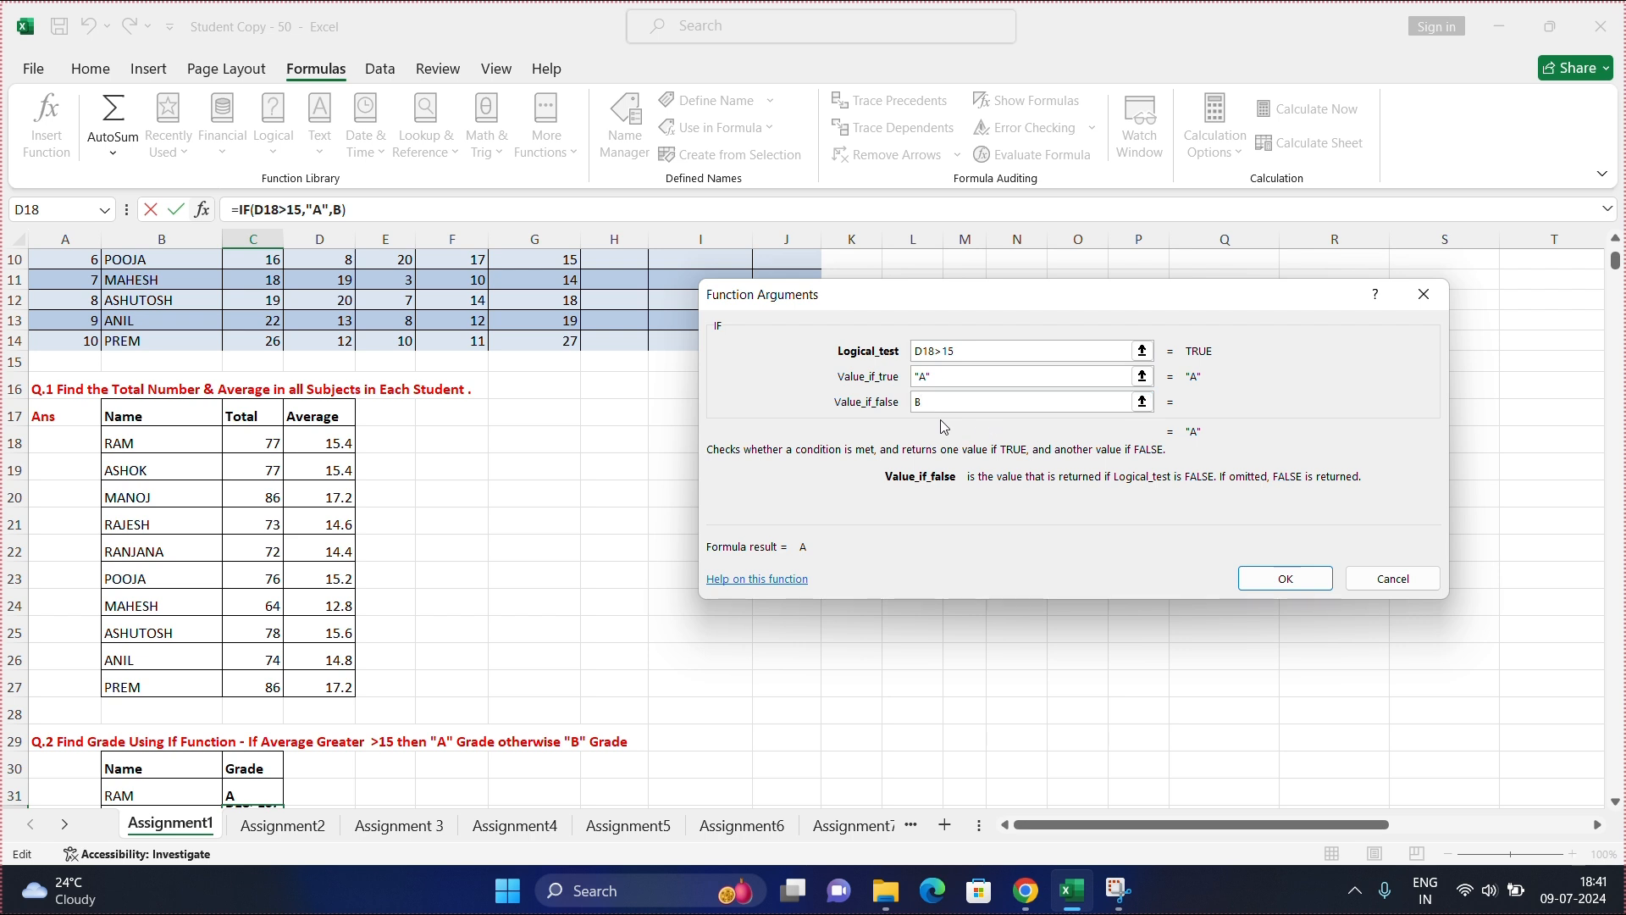
{"action": "left_click", "coordinate": [985, 385]}
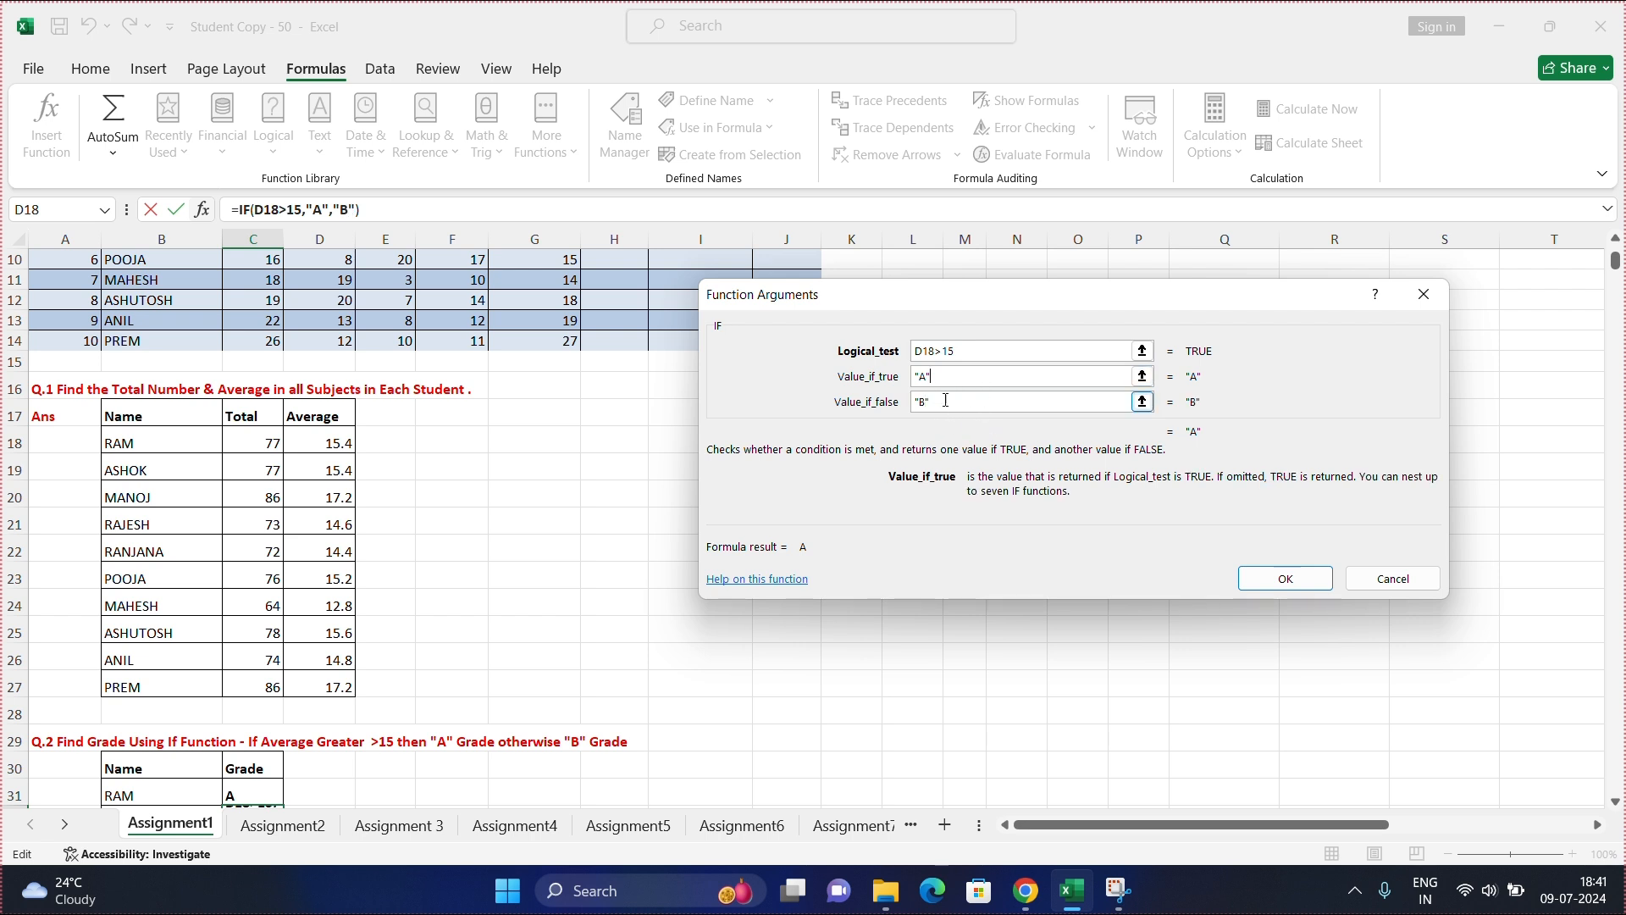
{"action": "left_click", "coordinate": [1284, 579]}
{"action": "scroll", "coordinate": [254, 593], "scroll_direction": "down", "scroll_amount": 4}
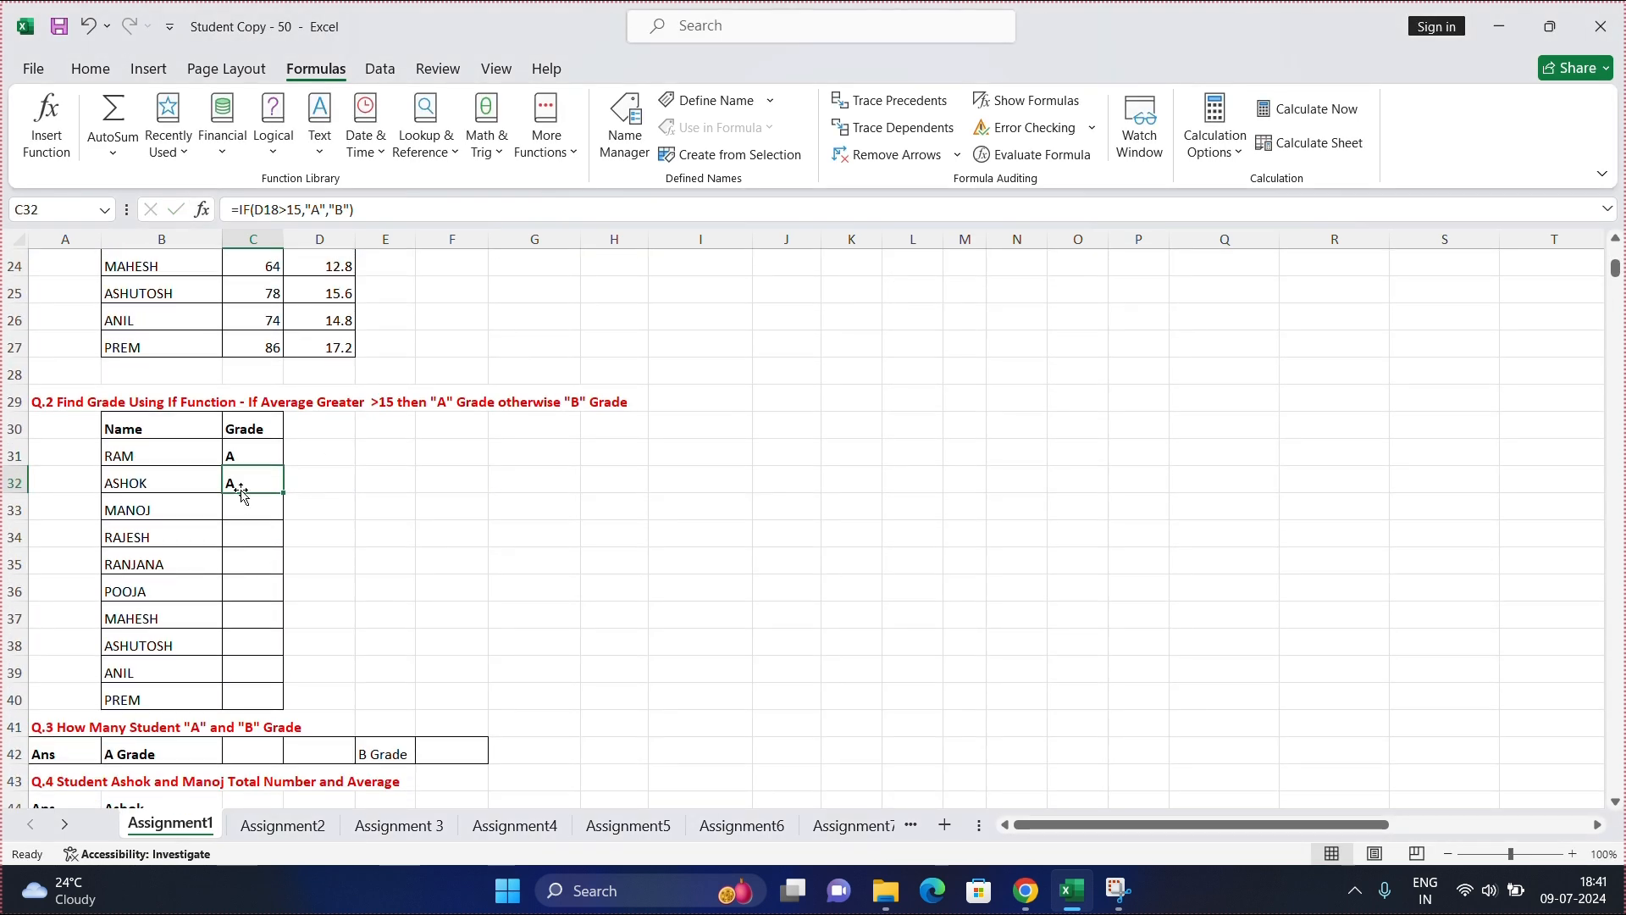
Fill the IF formula from C32 down to C40 for the remaining students
{"action": "left_click_drag", "start_coordinate": [282, 492], "coordinate": [251, 698]}
{"action": "left_click", "coordinate": [239, 508]}
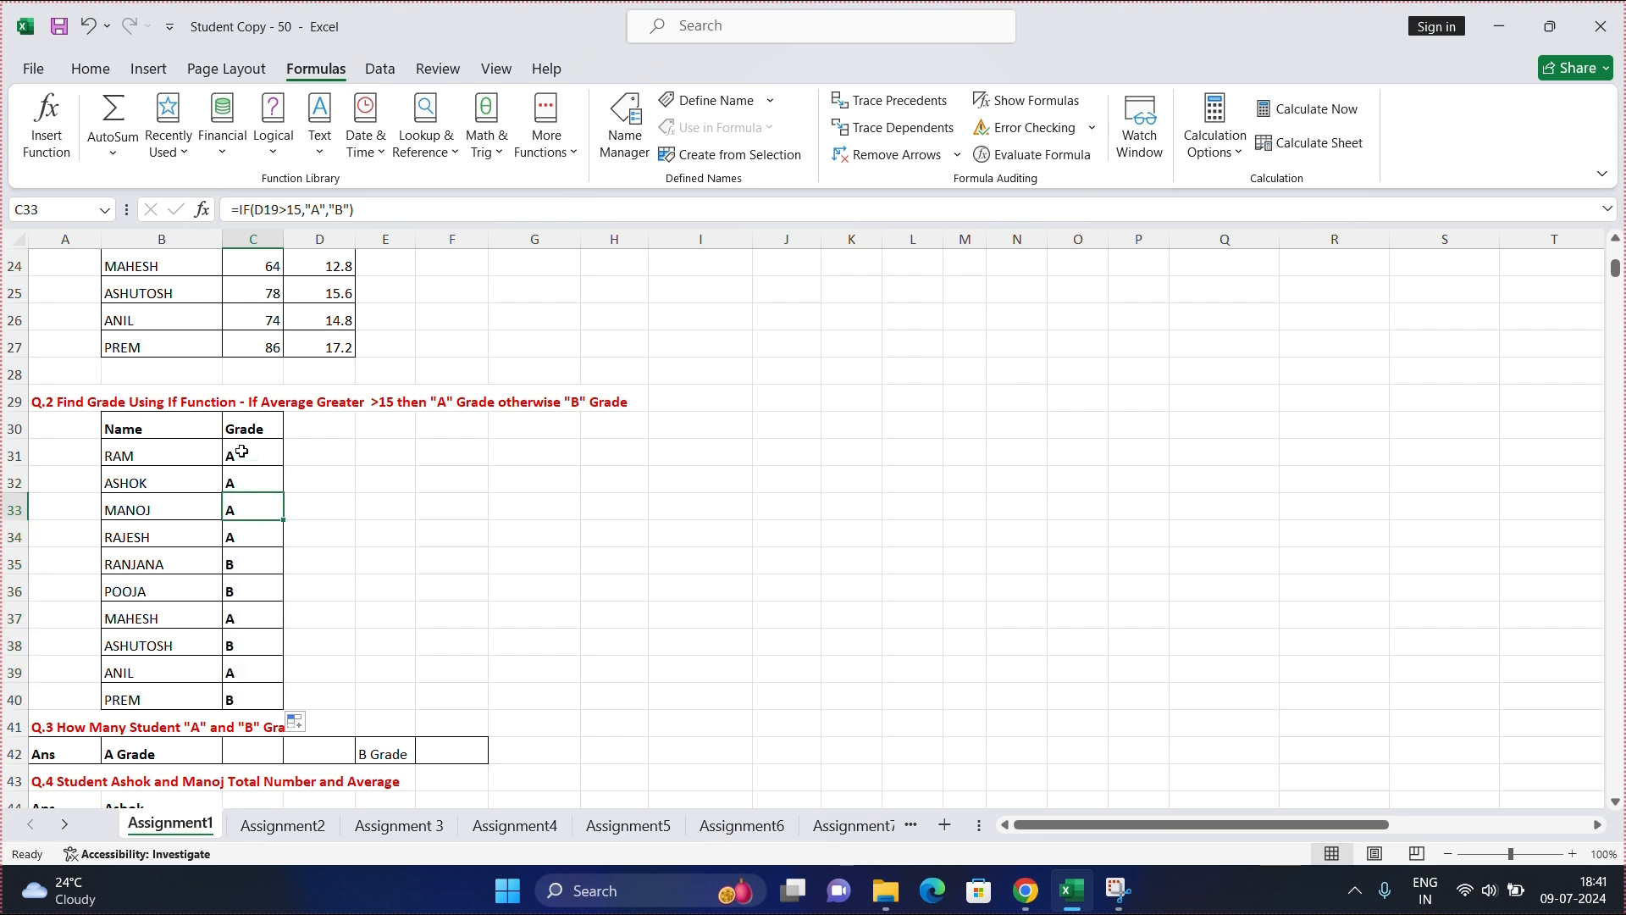
{"action": "left_click", "coordinate": [242, 452]}
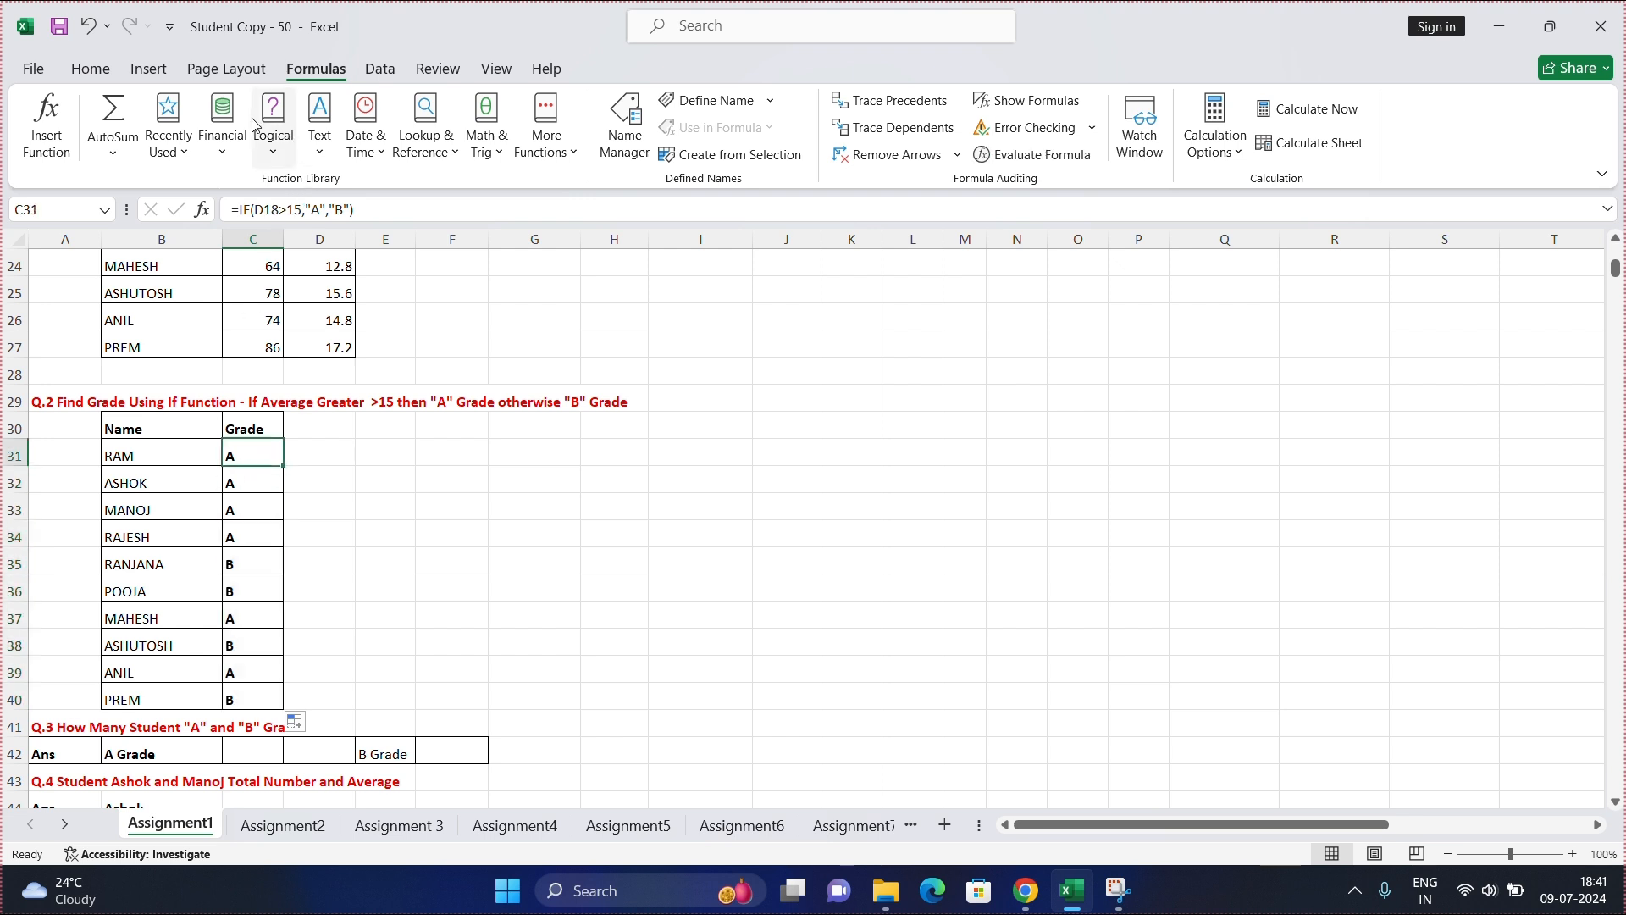
Enter =COUNTIF(C31:C40,"A") in C42 to count the students with A Grade for Q.3
{"action": "scroll", "coordinate": [360, 407], "scroll_direction": "down", "scroll_amount": 3}
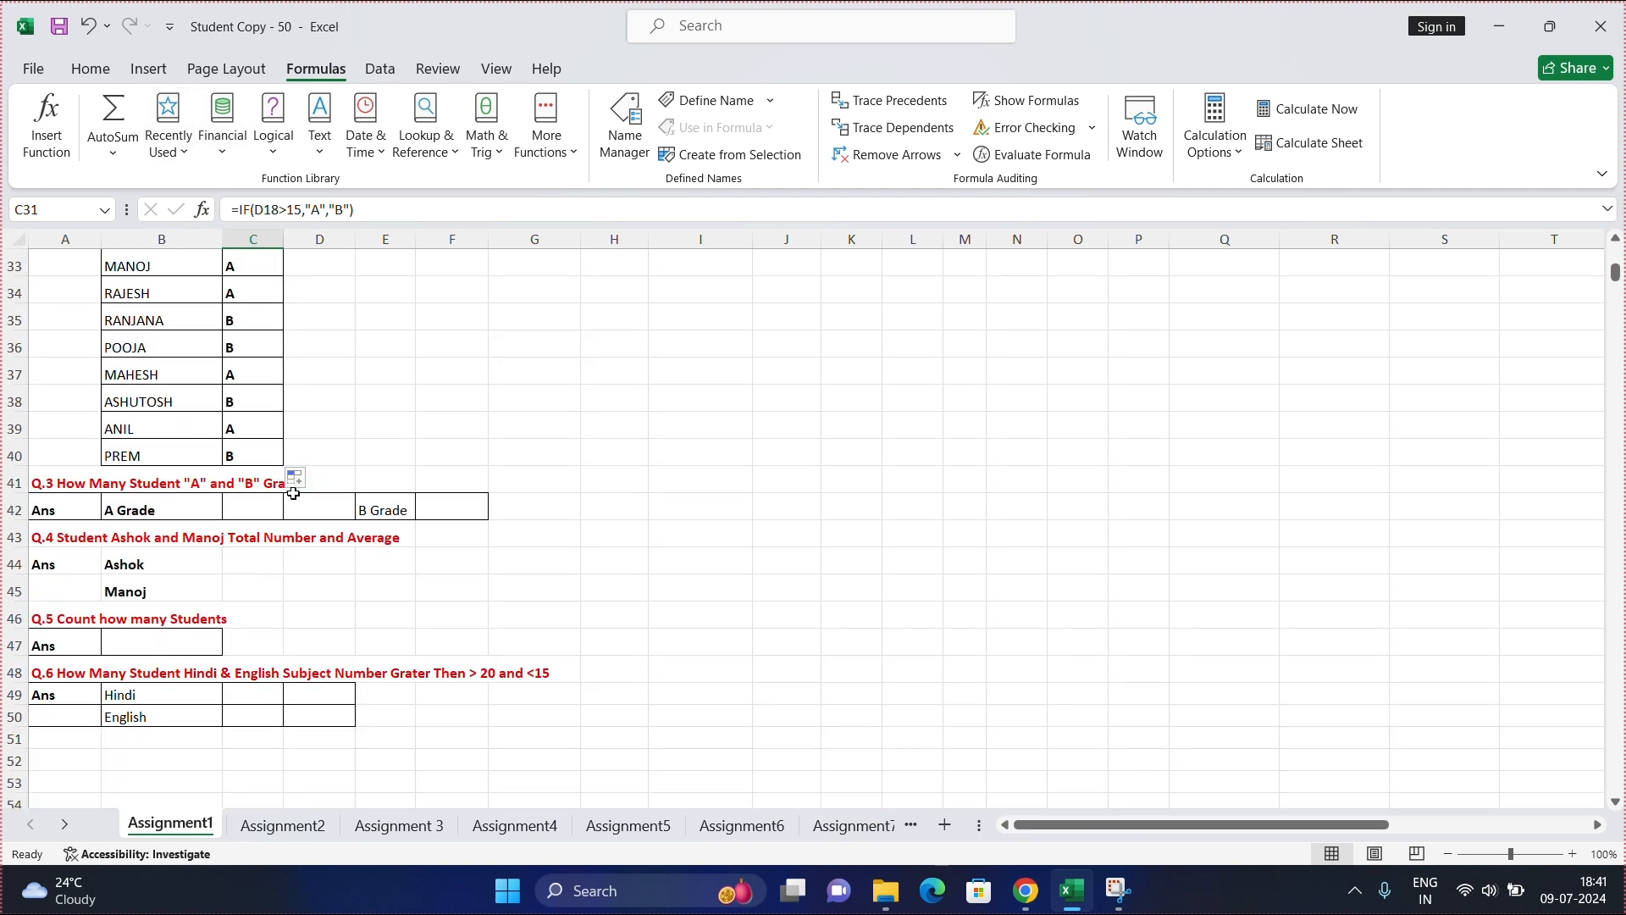
{"action": "left_click", "coordinate": [187, 510]}
{"action": "left_click", "coordinate": [484, 537]}
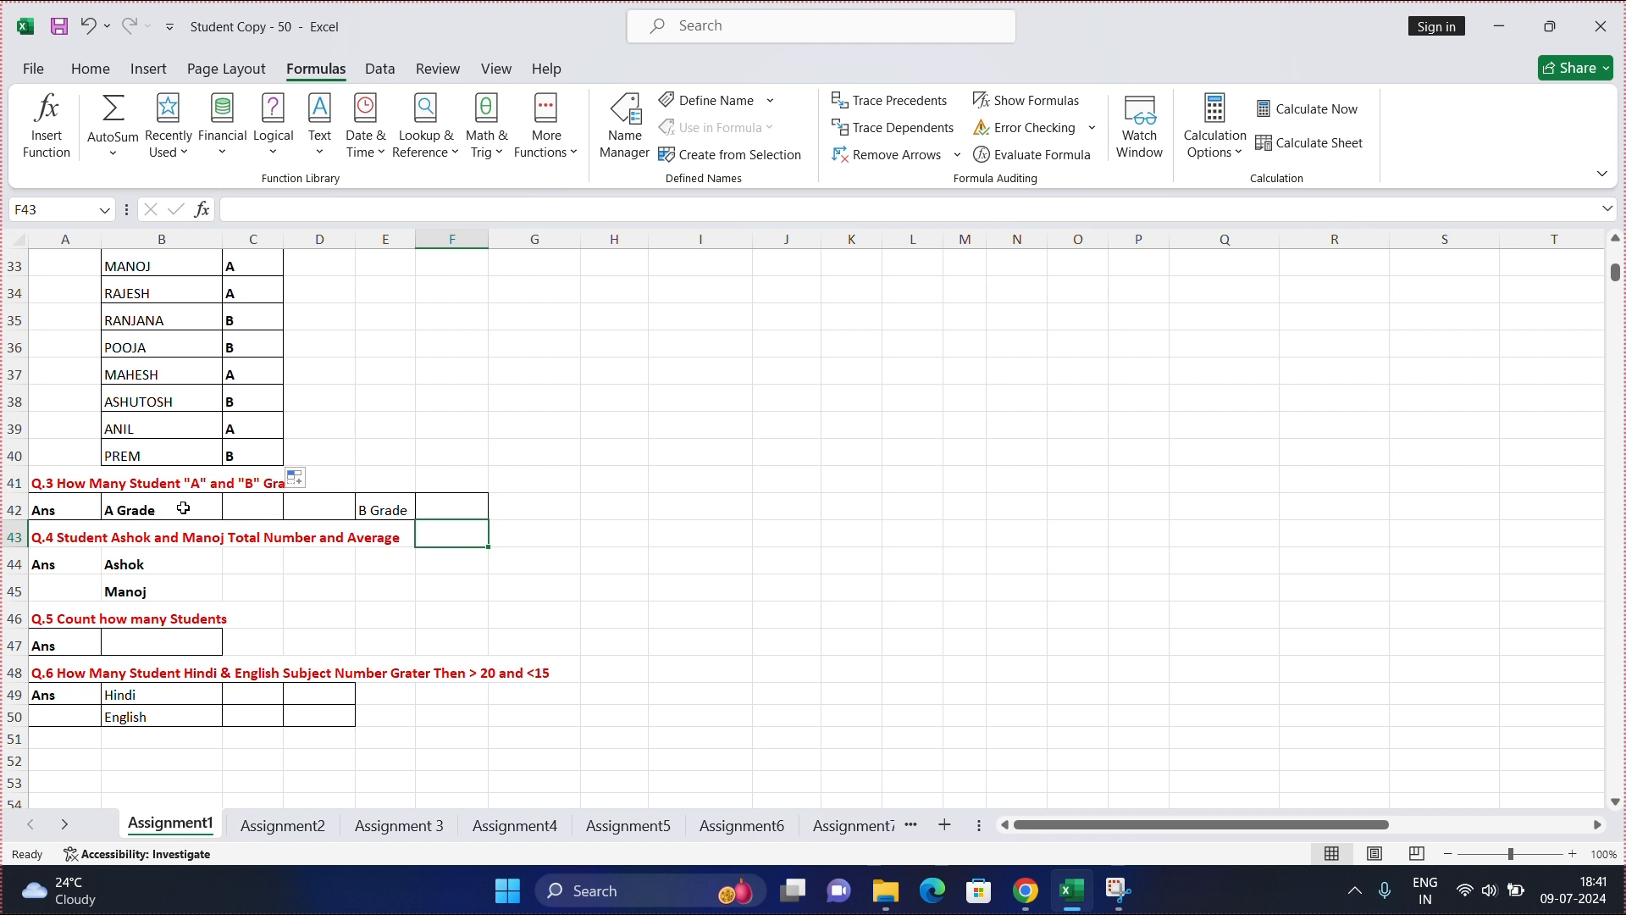
{"action": "left_click", "coordinate": [237, 508]}
{"action": "left_click", "coordinate": [445, 506]}
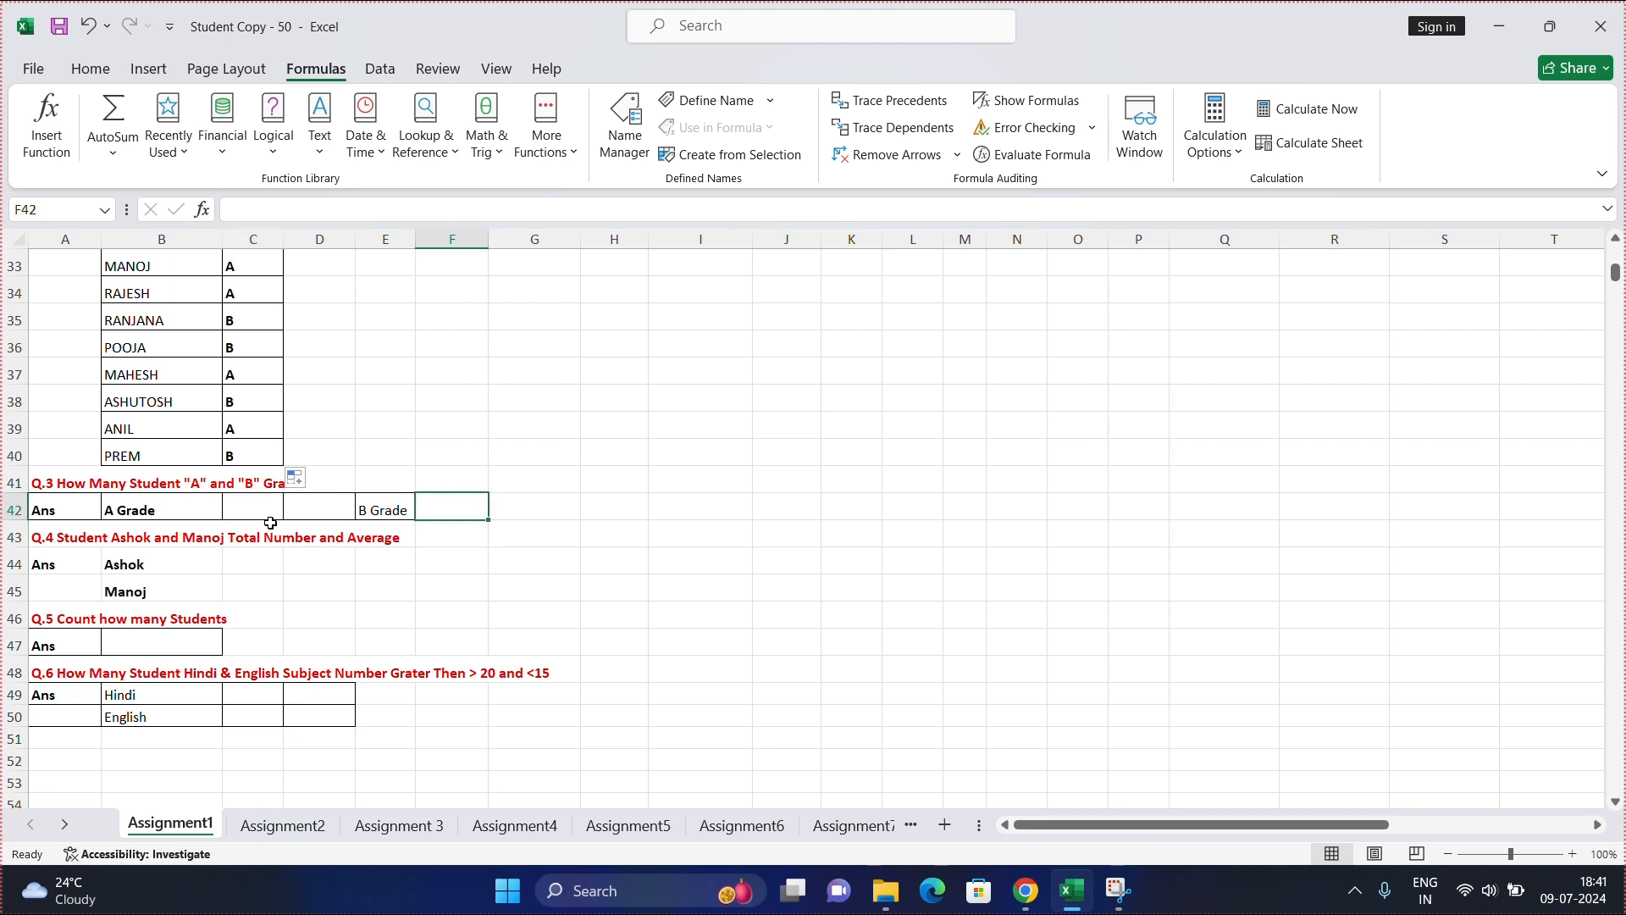
{"action": "left_click", "coordinate": [258, 511]}
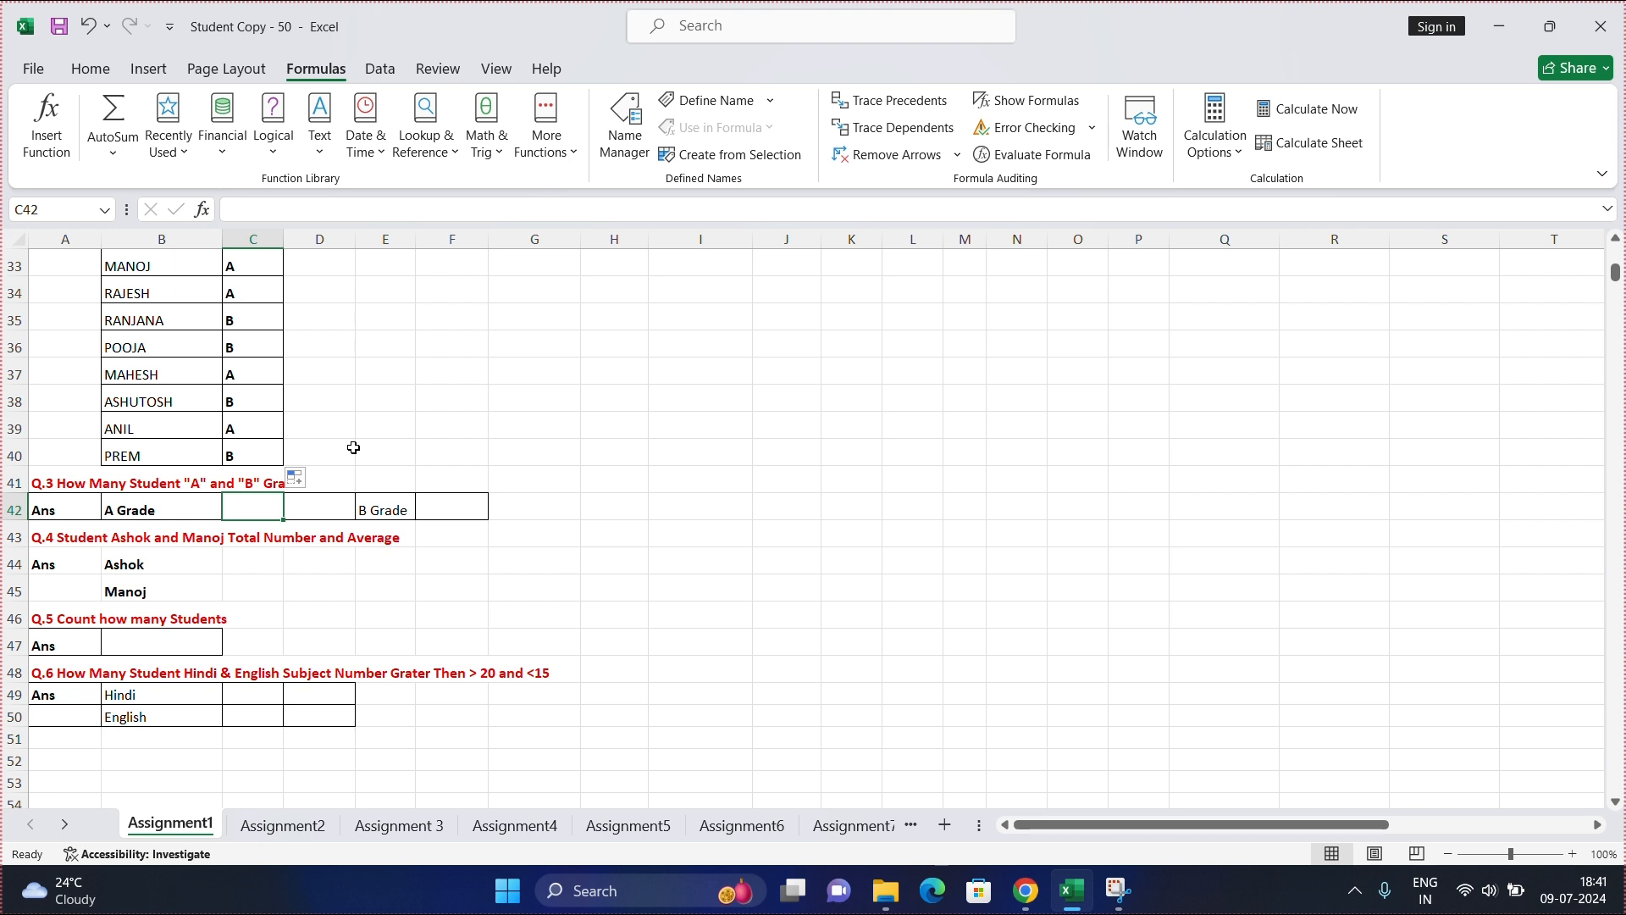
{"action": "type", "text": "=c"}
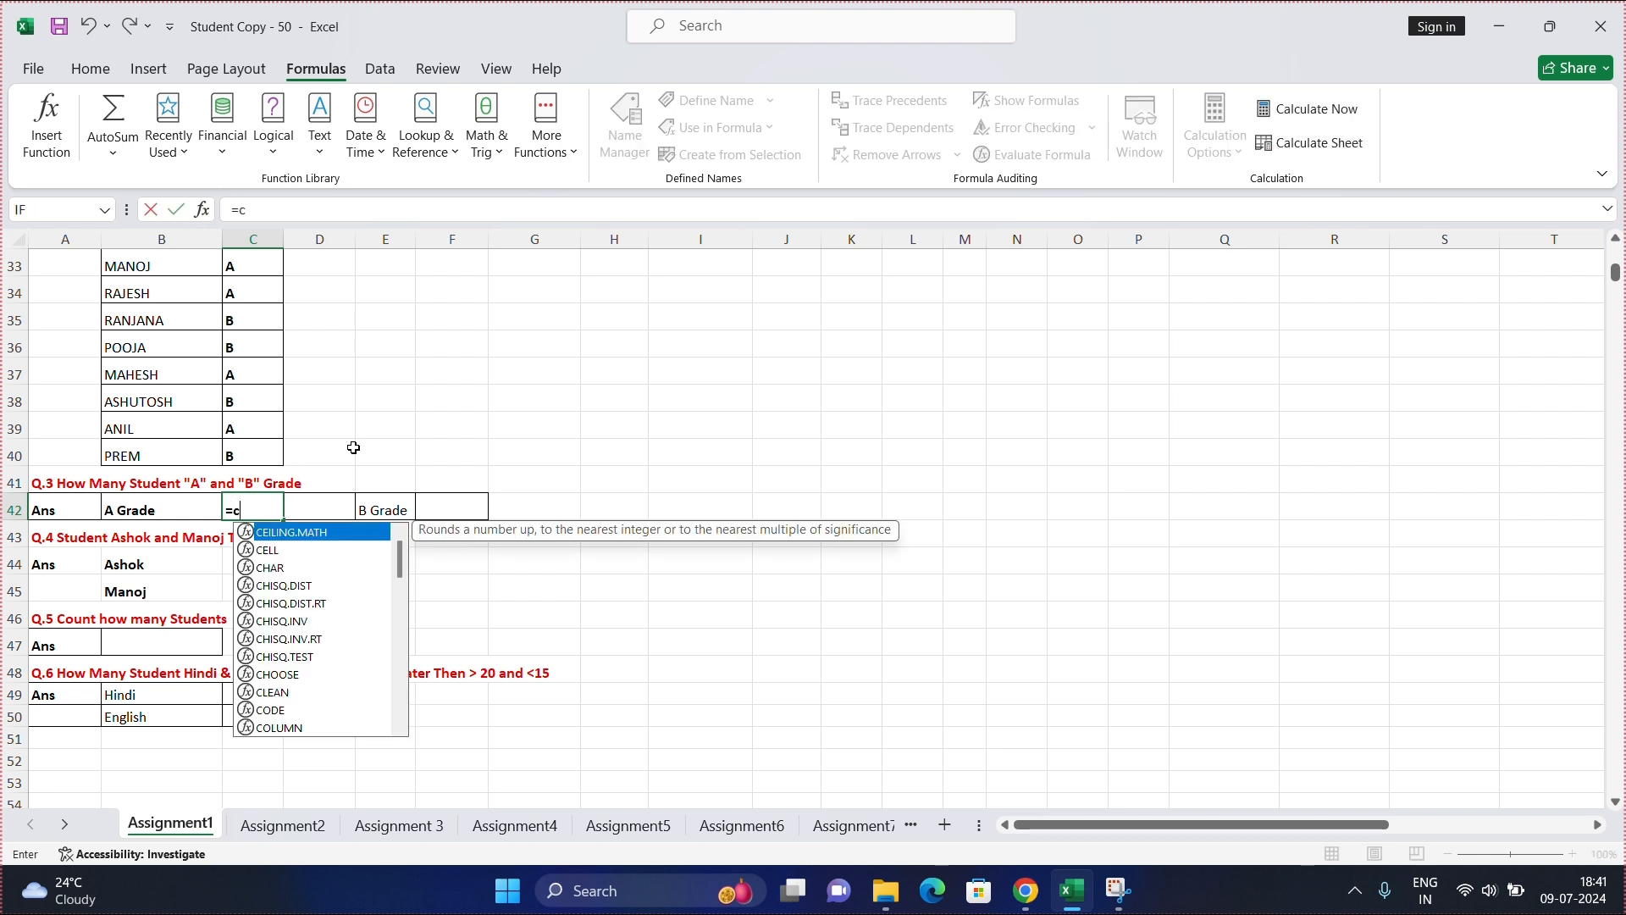
{"action": "type", "text": "ountif"}
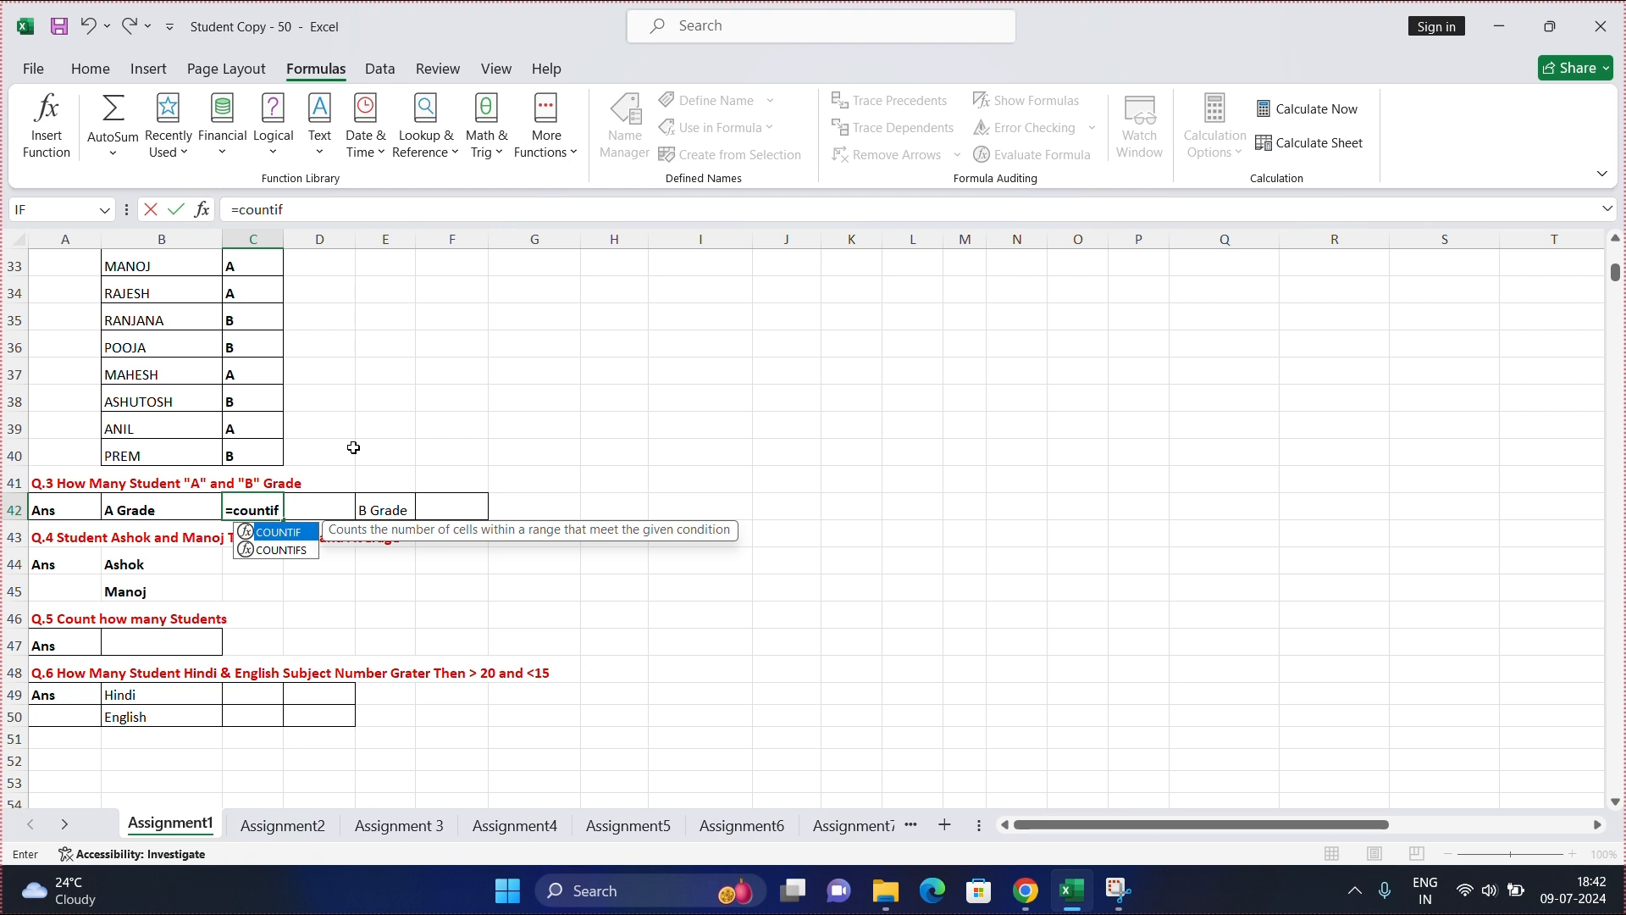
{"action": "key", "text": "Tab"}
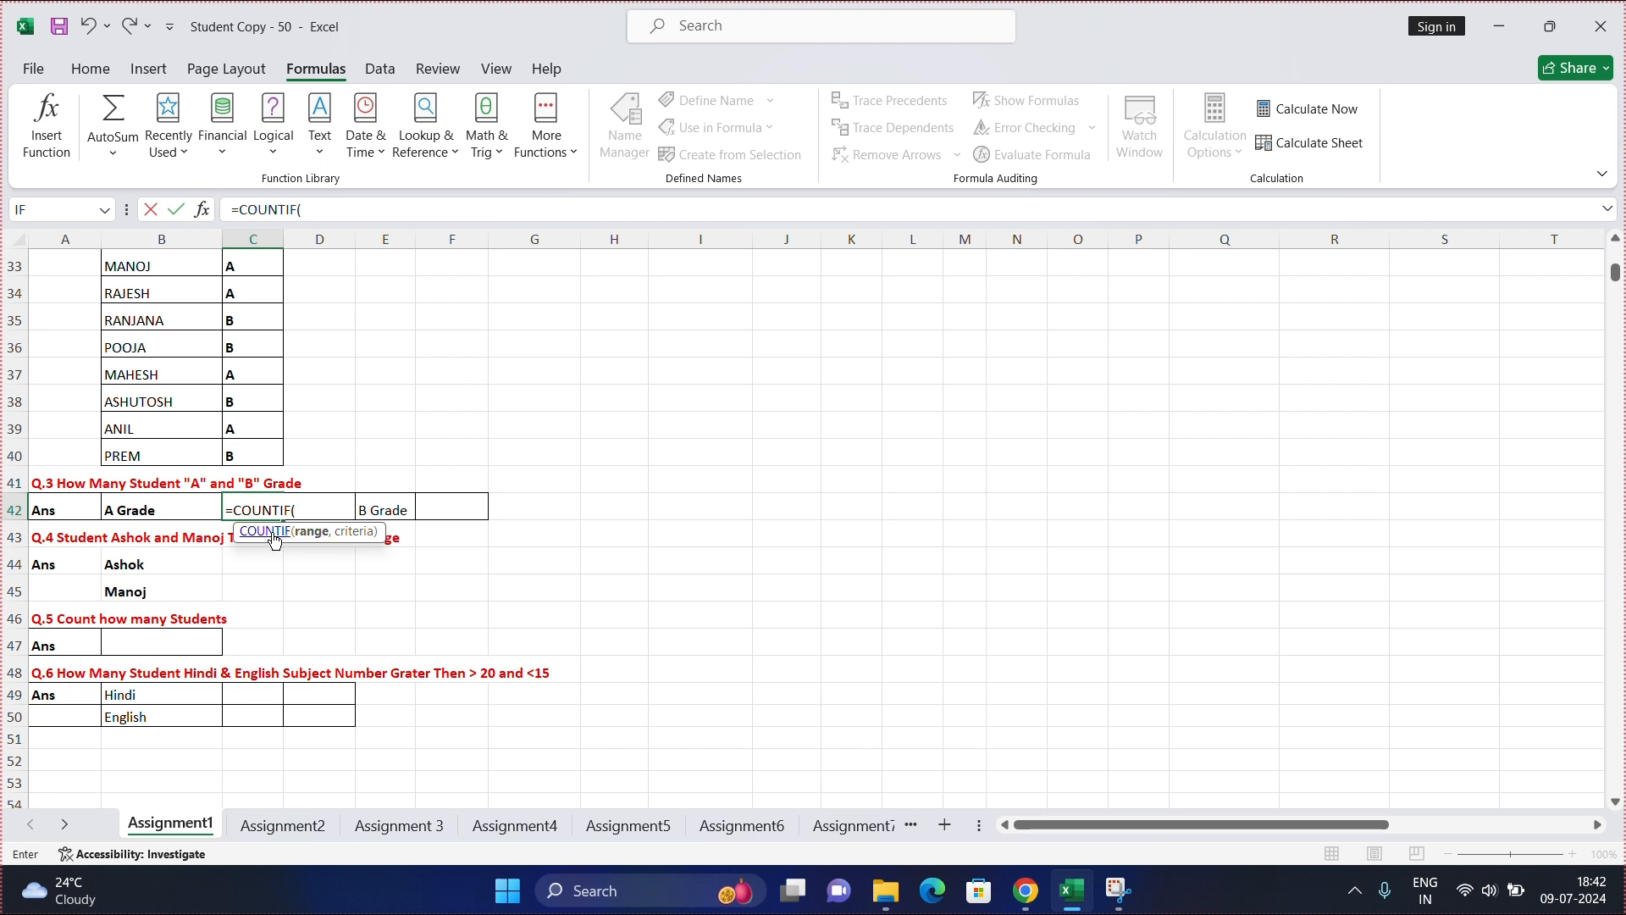
{"action": "scroll", "coordinate": [273, 542], "scroll_direction": "up", "scroll_amount": 2}
{"action": "left_click_drag", "start_coordinate": [230, 375], "coordinate": [266, 618]}
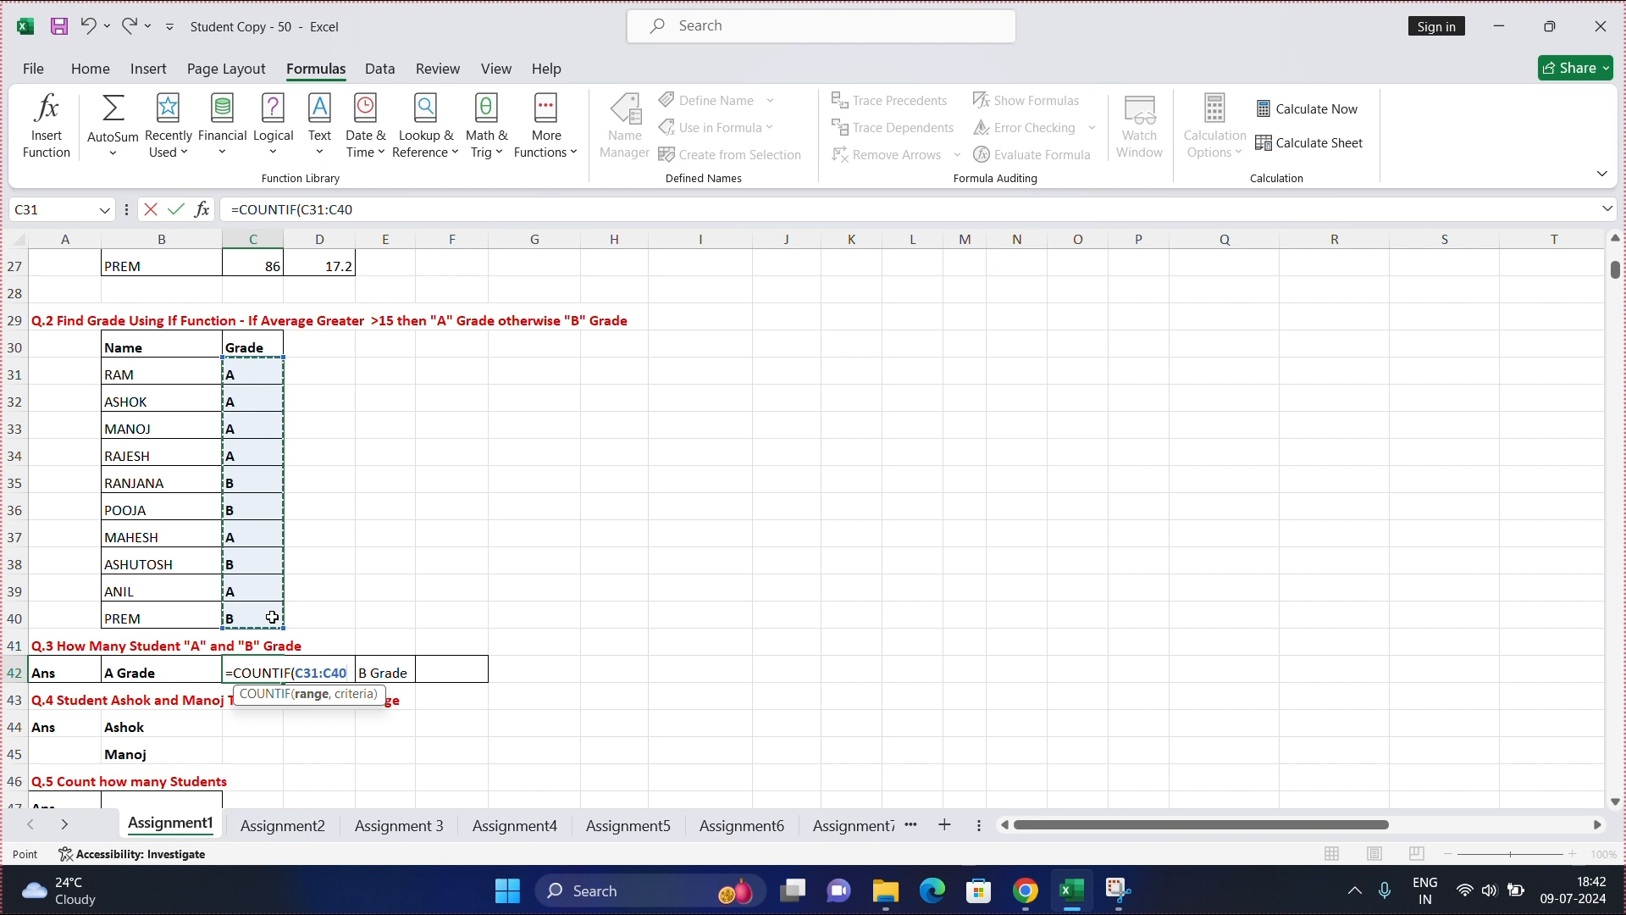
{"action": "type", "text": ",\"A"}
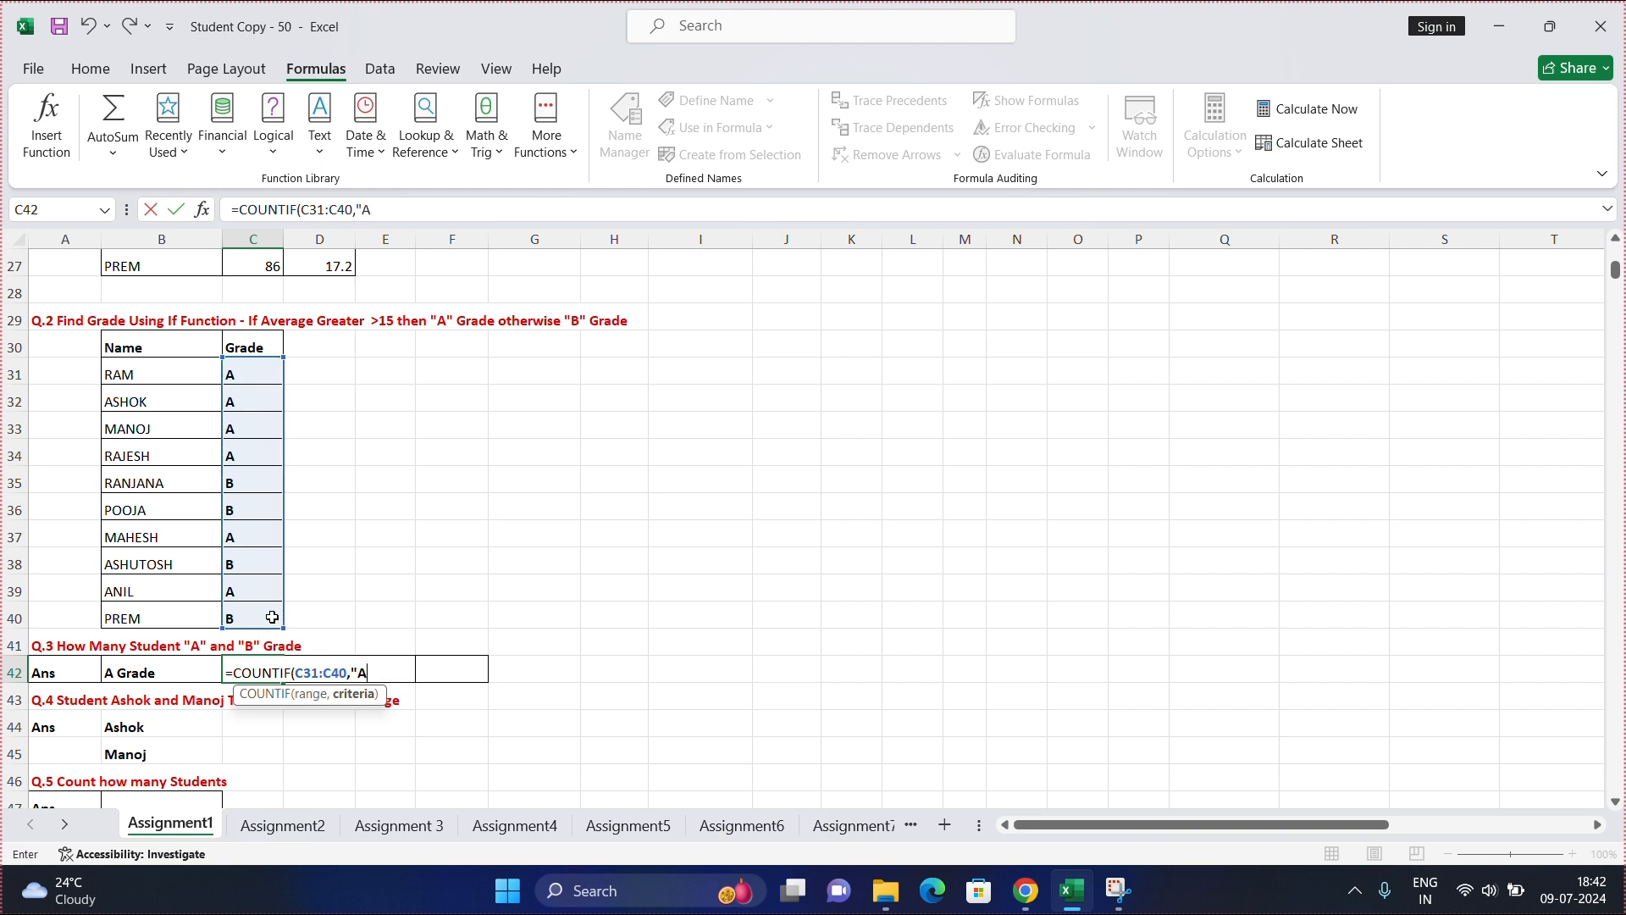
{"action": "key", "text": "Return"}
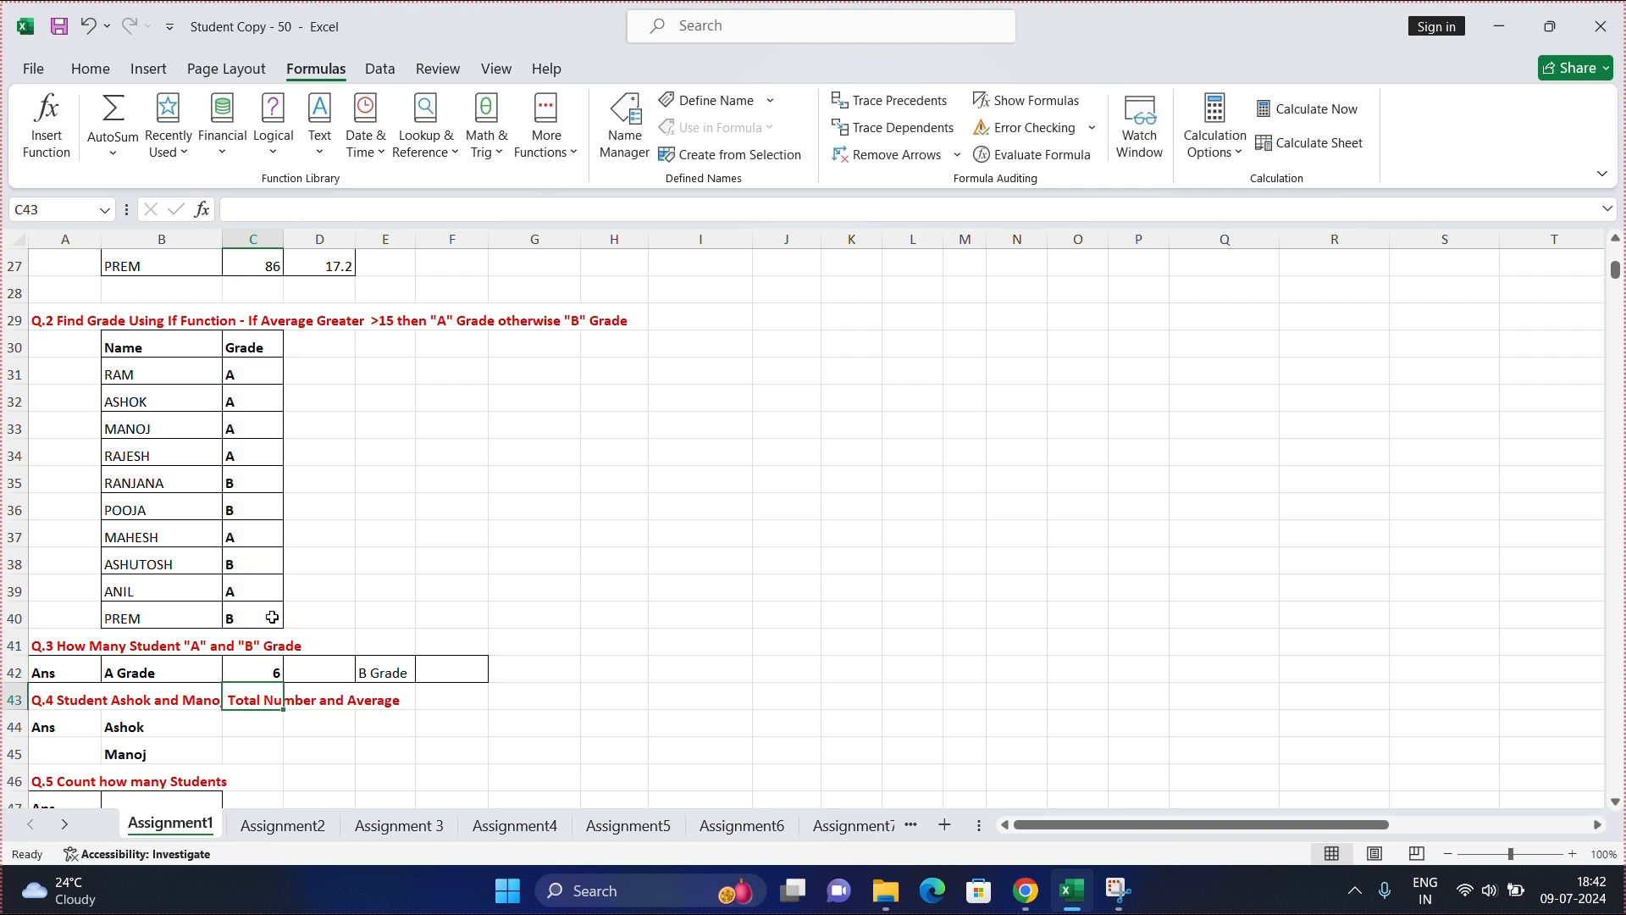
Check the A Grade count in C42 against the individual A grades in the Q.2 table
{"action": "left_click", "coordinate": [260, 671]}
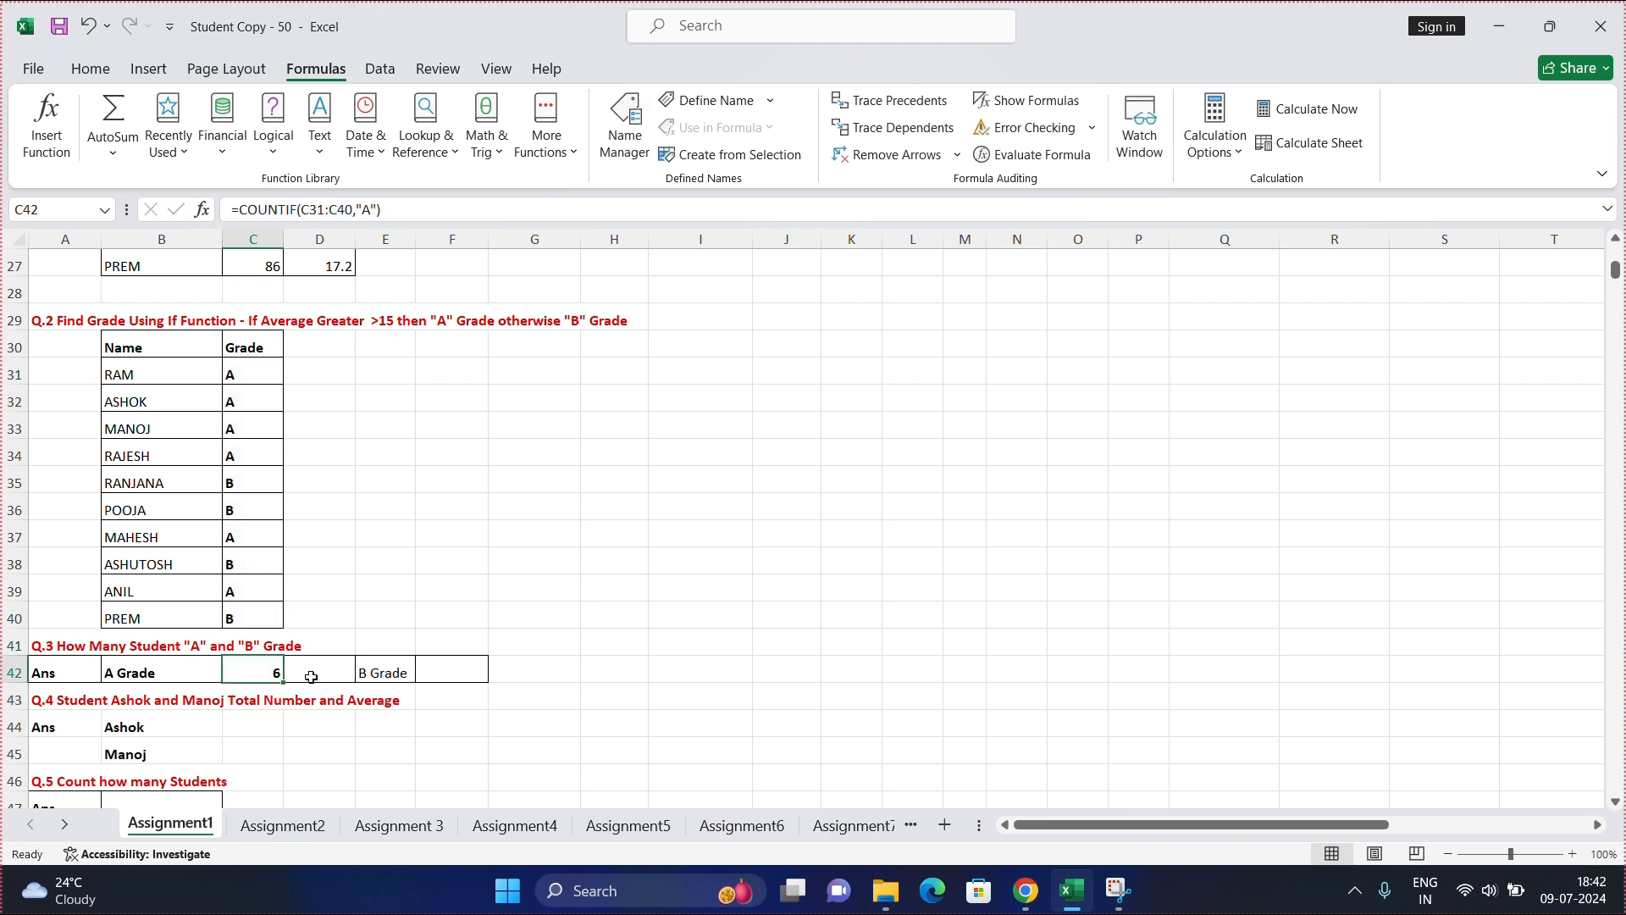
{"action": "left_click", "coordinate": [243, 371]}
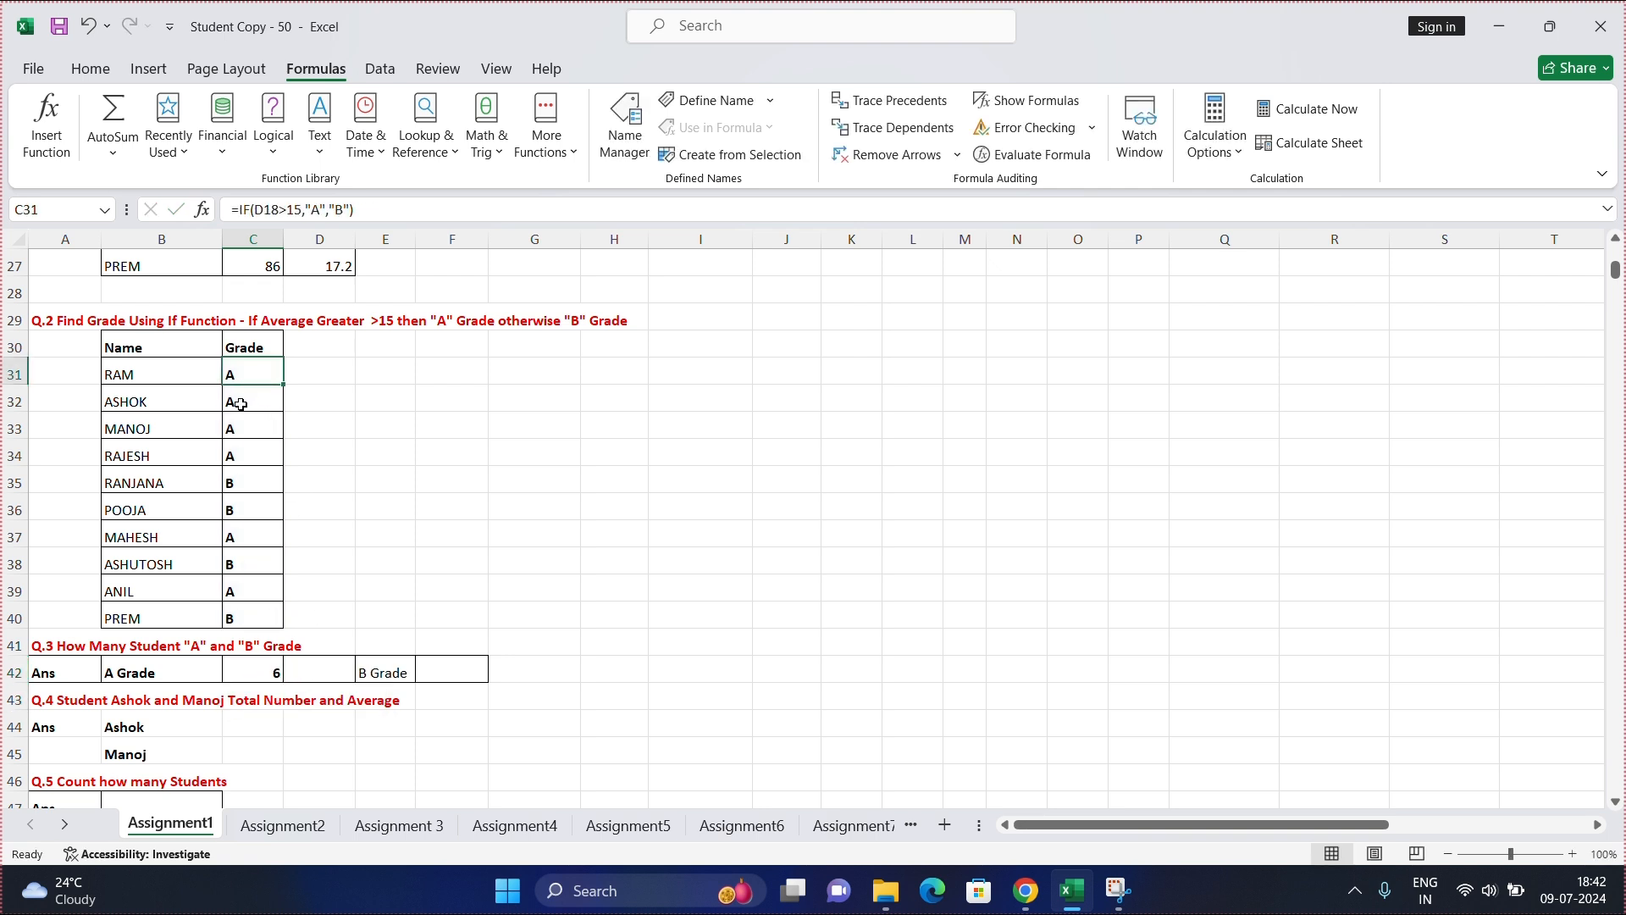
{"action": "left_click", "coordinate": [241, 405]}
{"action": "left_click", "coordinate": [251, 429]}
{"action": "left_click", "coordinate": [251, 458]}
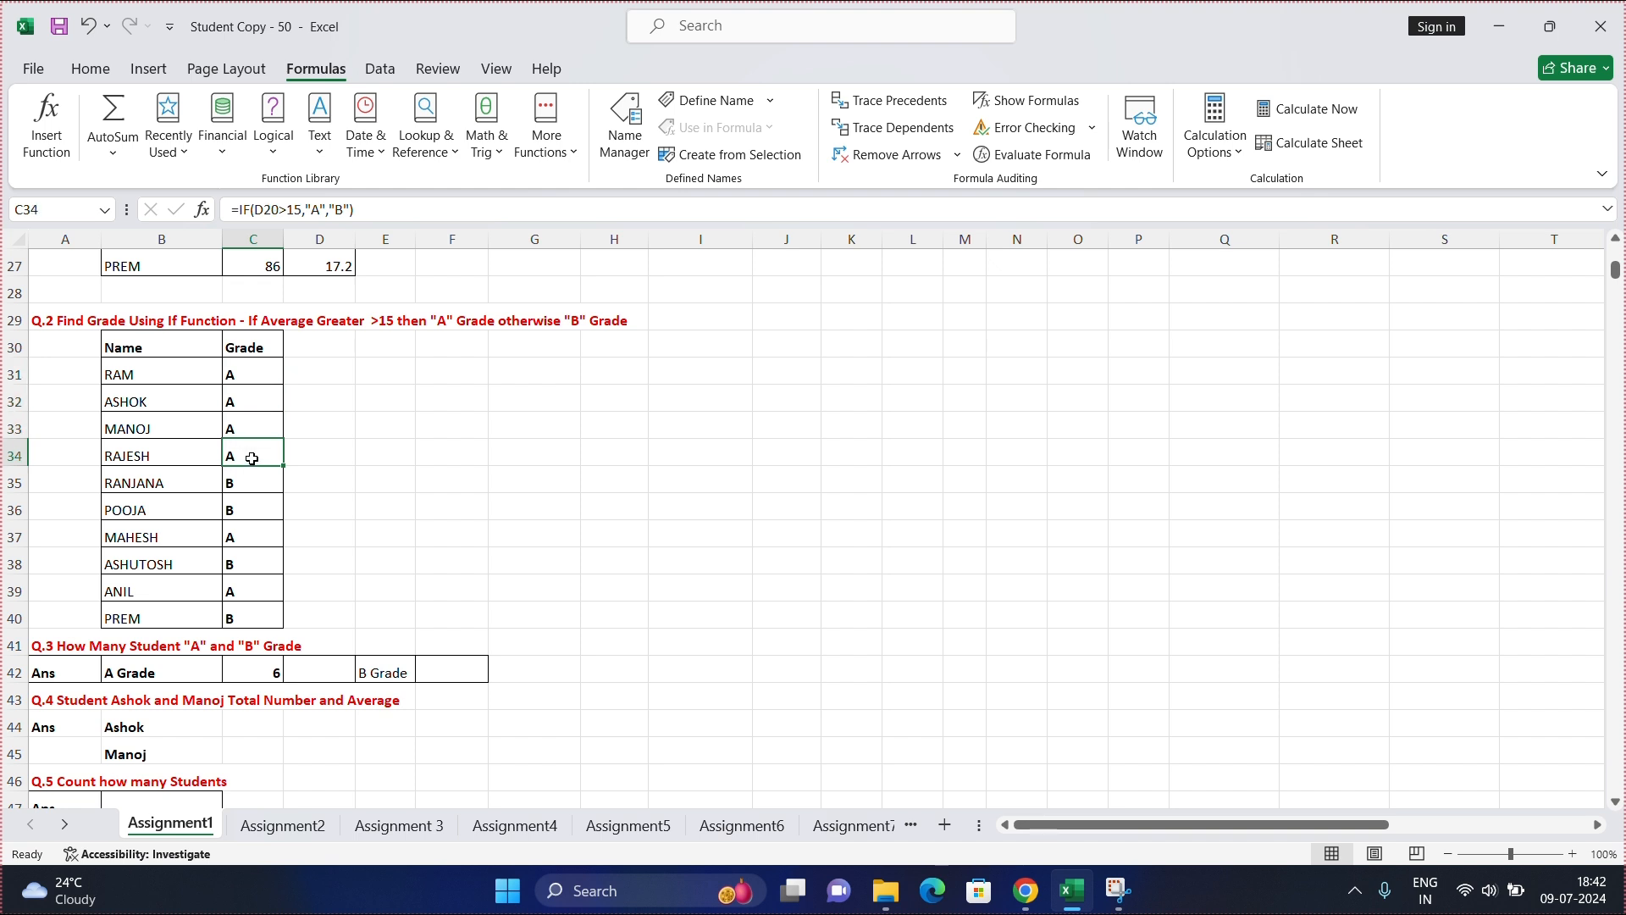
{"action": "left_click", "coordinate": [246, 538]}
{"action": "left_click", "coordinate": [244, 593]}
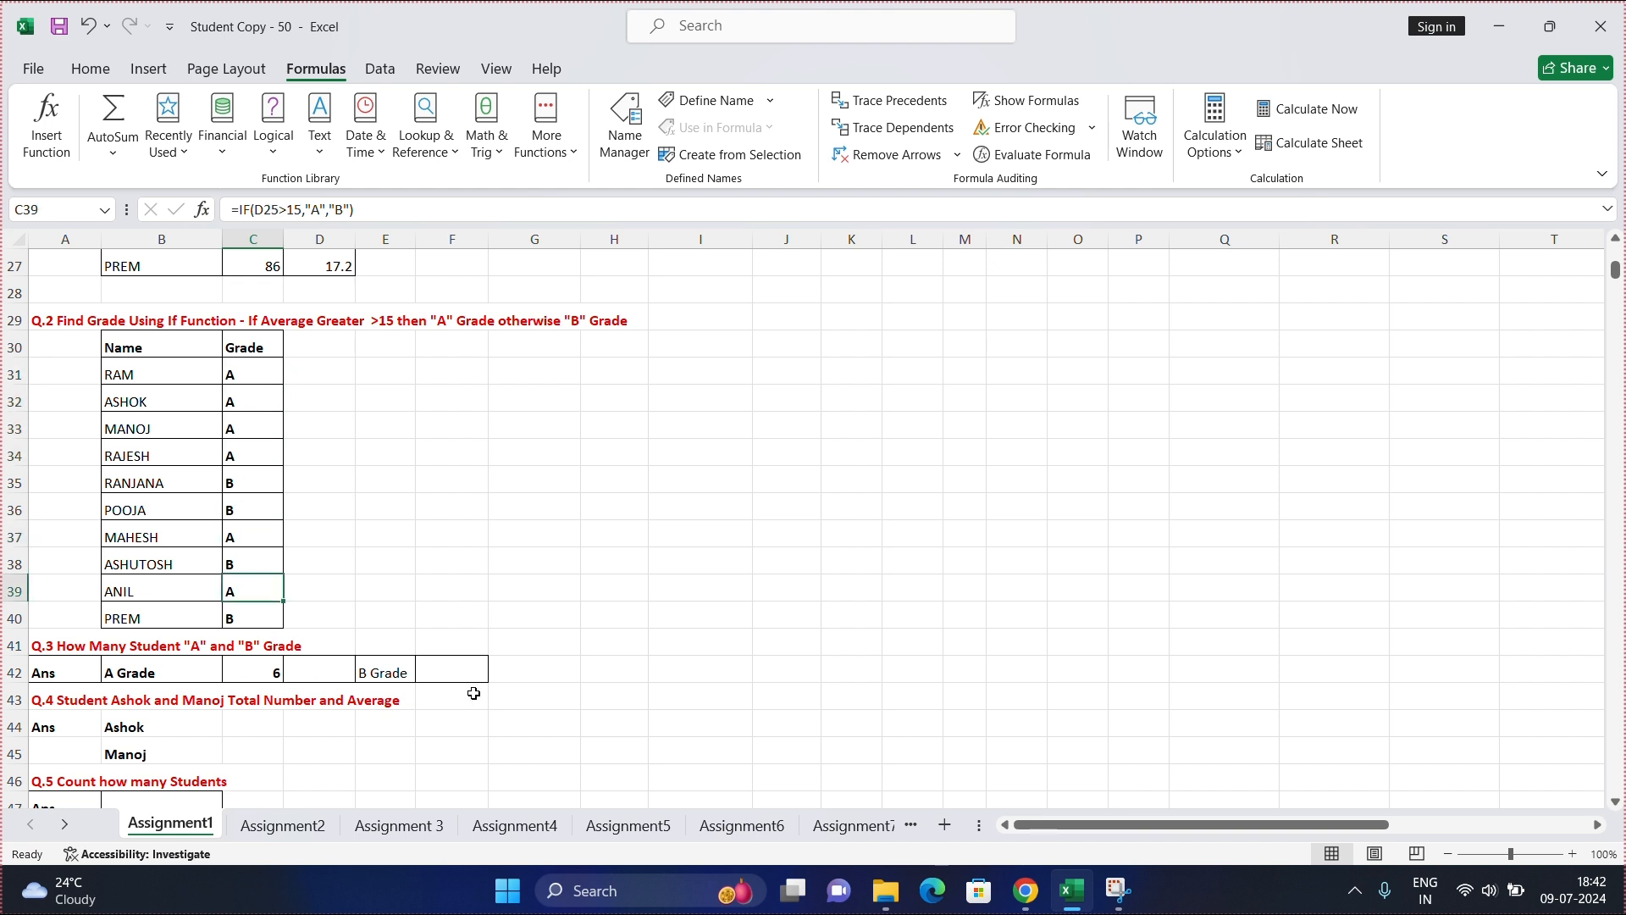
Enter =COUNTIF(C31:C40,"B") in F42 to count the students with B Grade for Q.3
{"action": "left_click", "coordinate": [446, 669]}
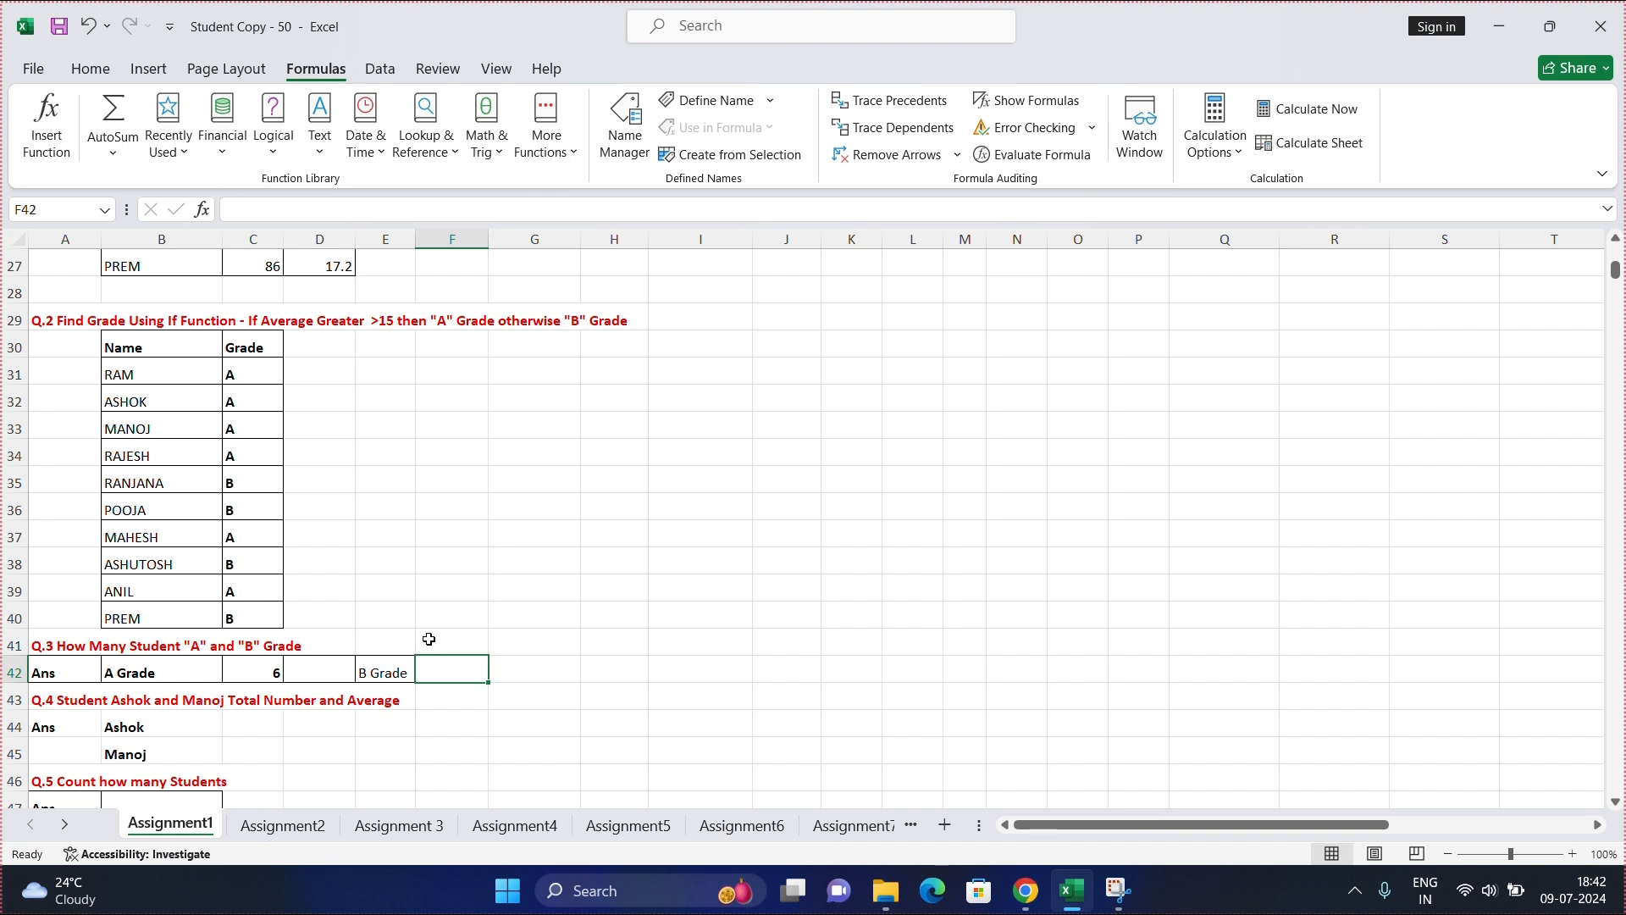
{"action": "type", "text": "=c"}
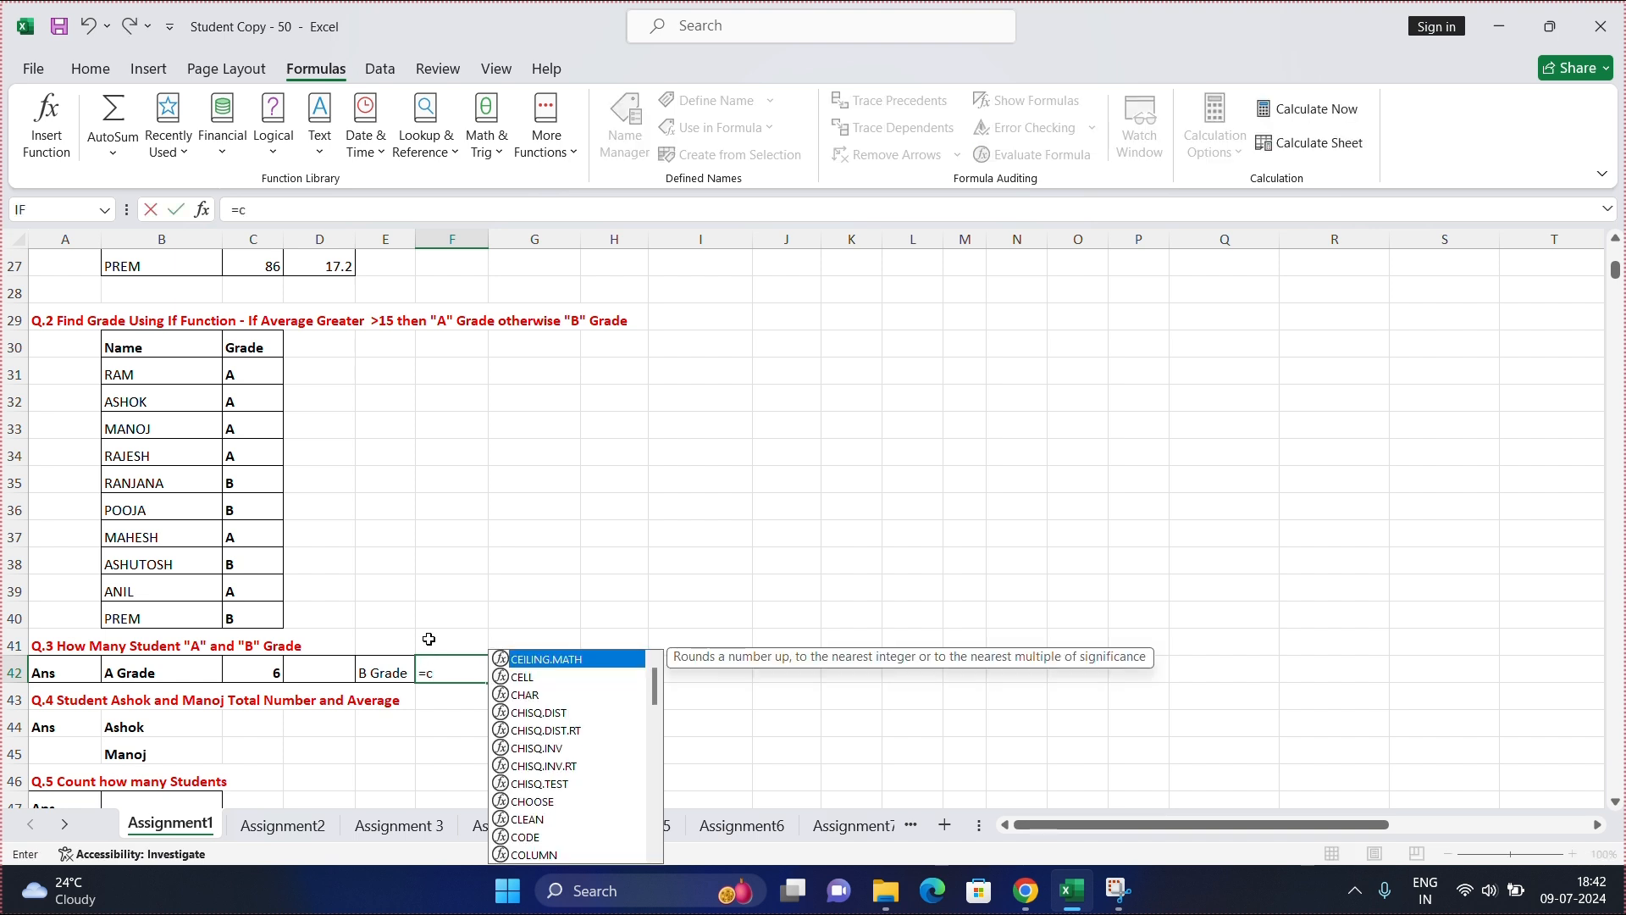
{"action": "type", "text": "ounti"}
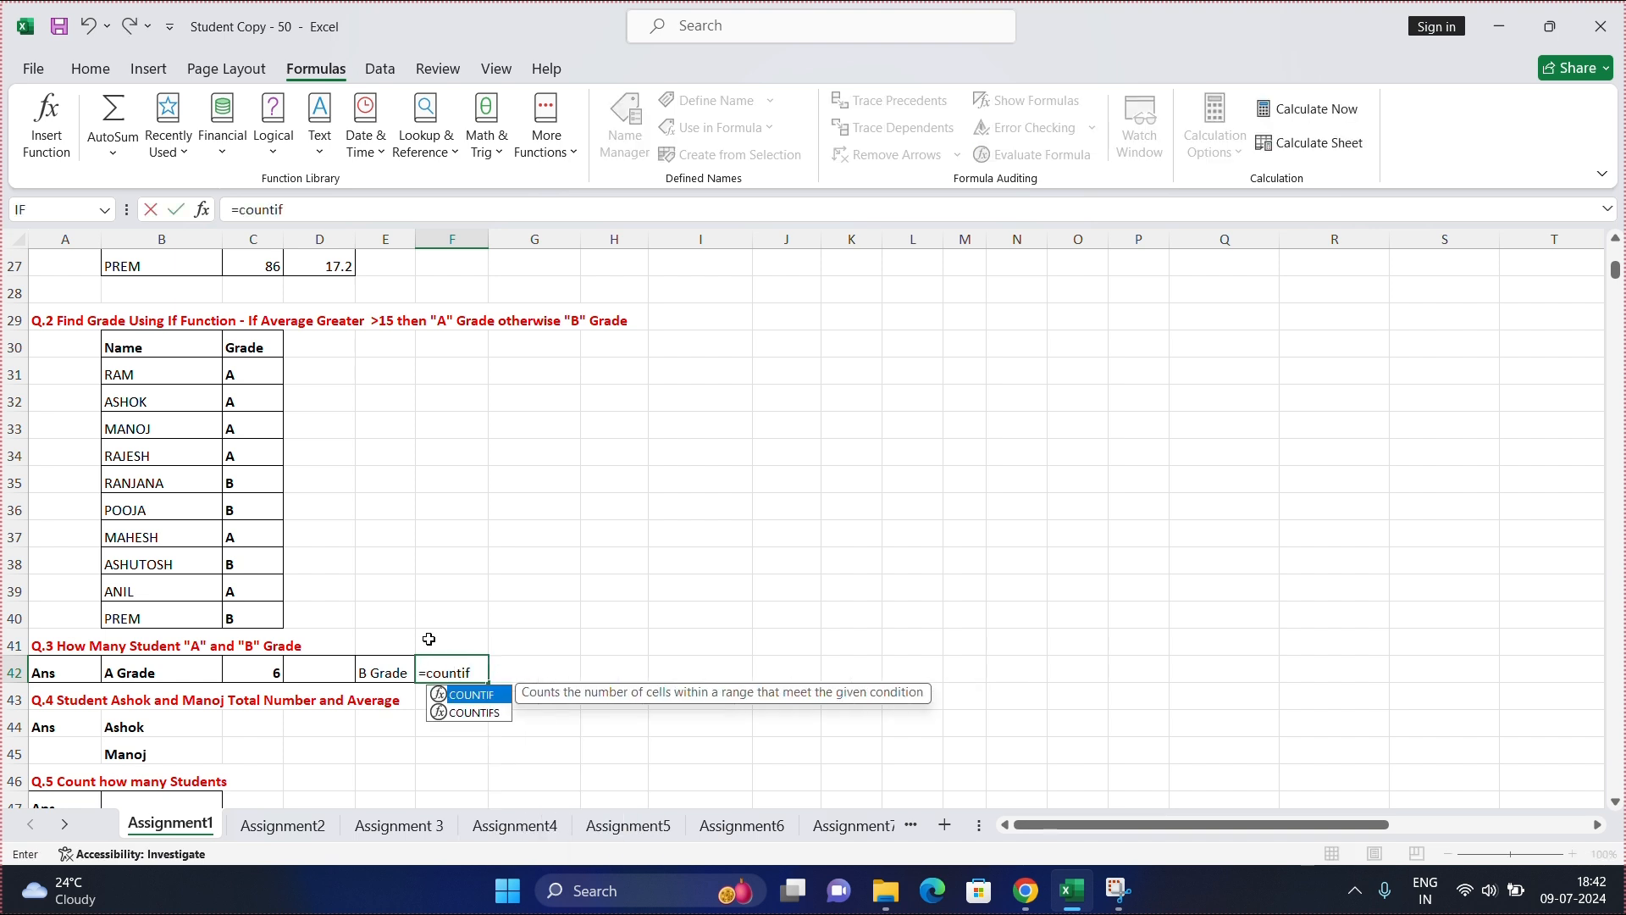
{"action": "type", "text": "f"}
{"action": "key", "text": "Tab"}
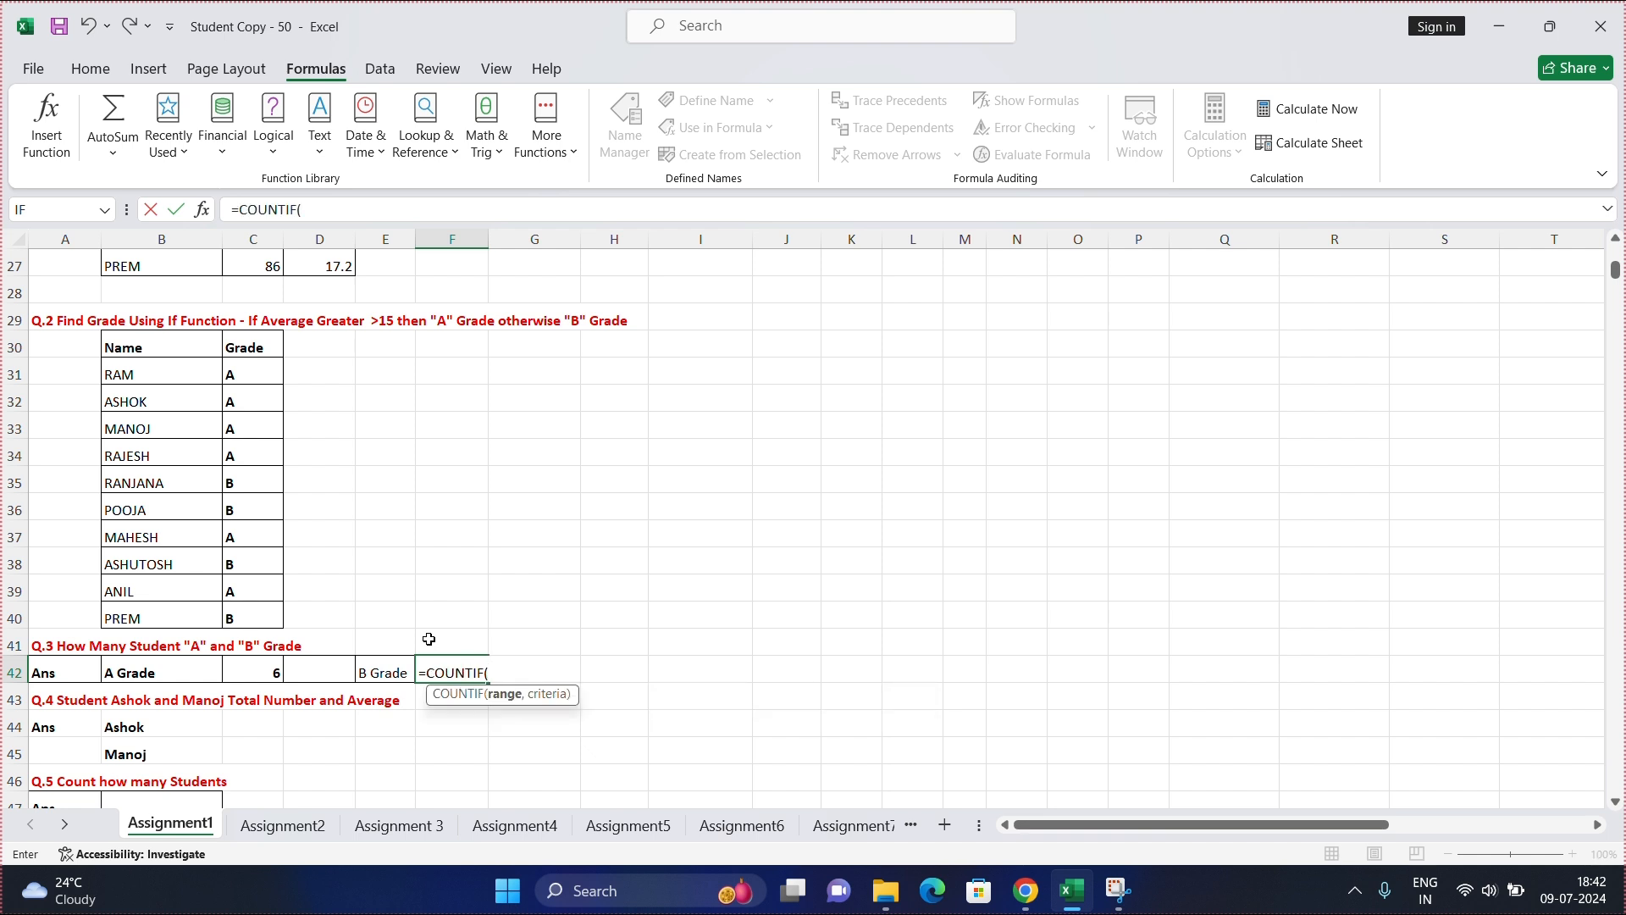
{"action": "left_click_drag", "start_coordinate": [233, 373], "coordinate": [250, 614]}
{"action": "type", "text": ",\"B"}
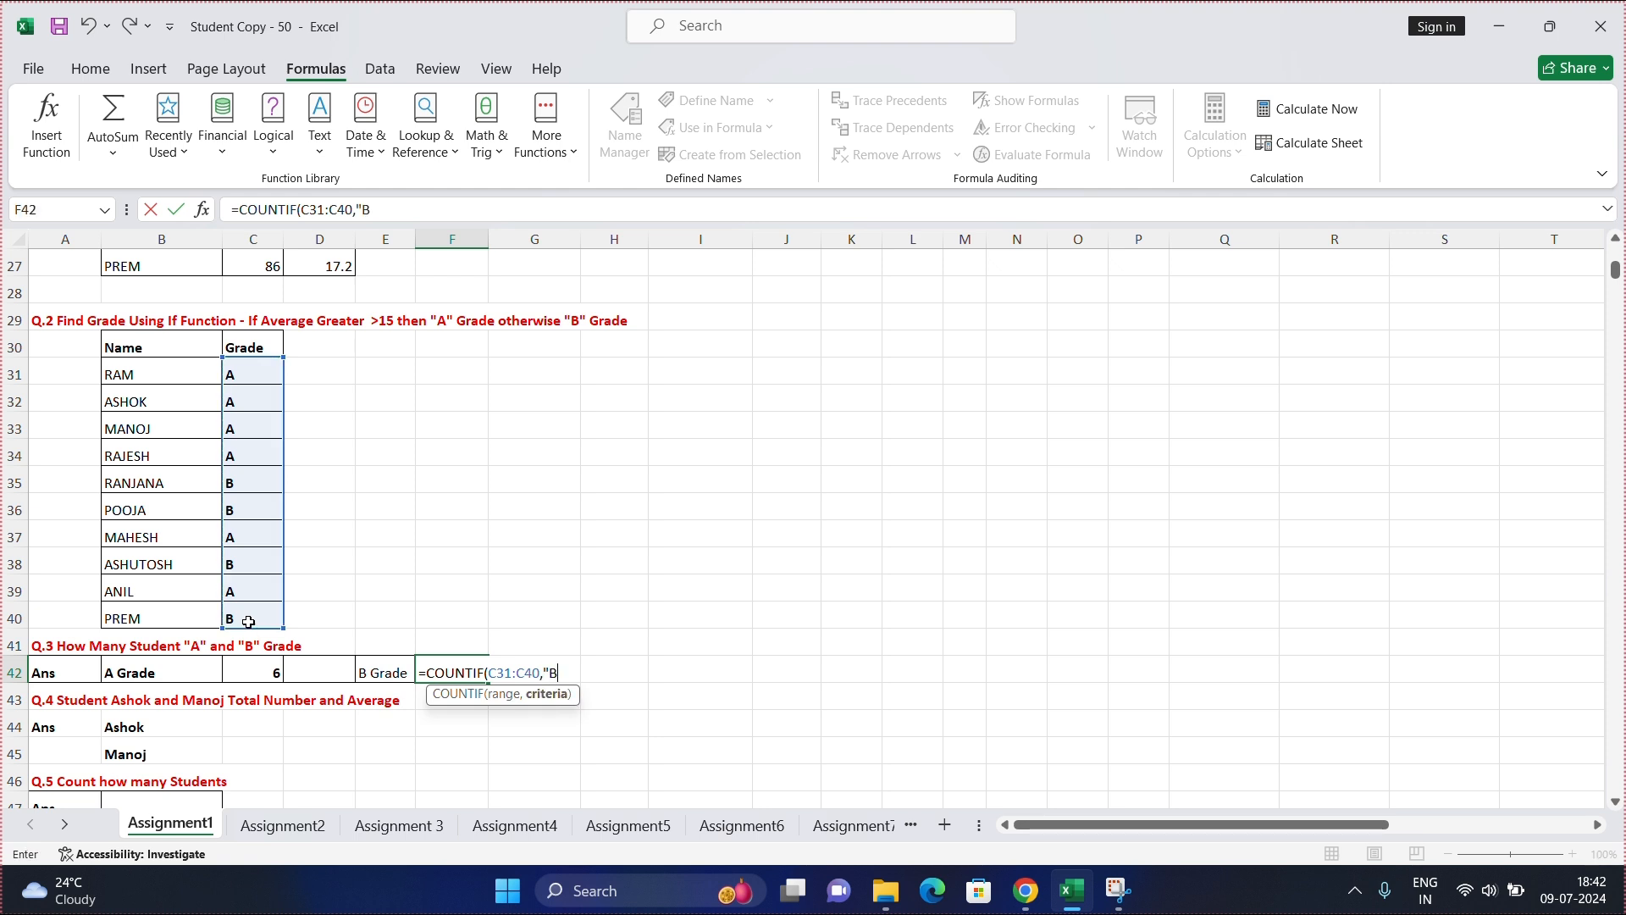
{"action": "type", "text": "\")"}
{"action": "key", "text": "Return"}
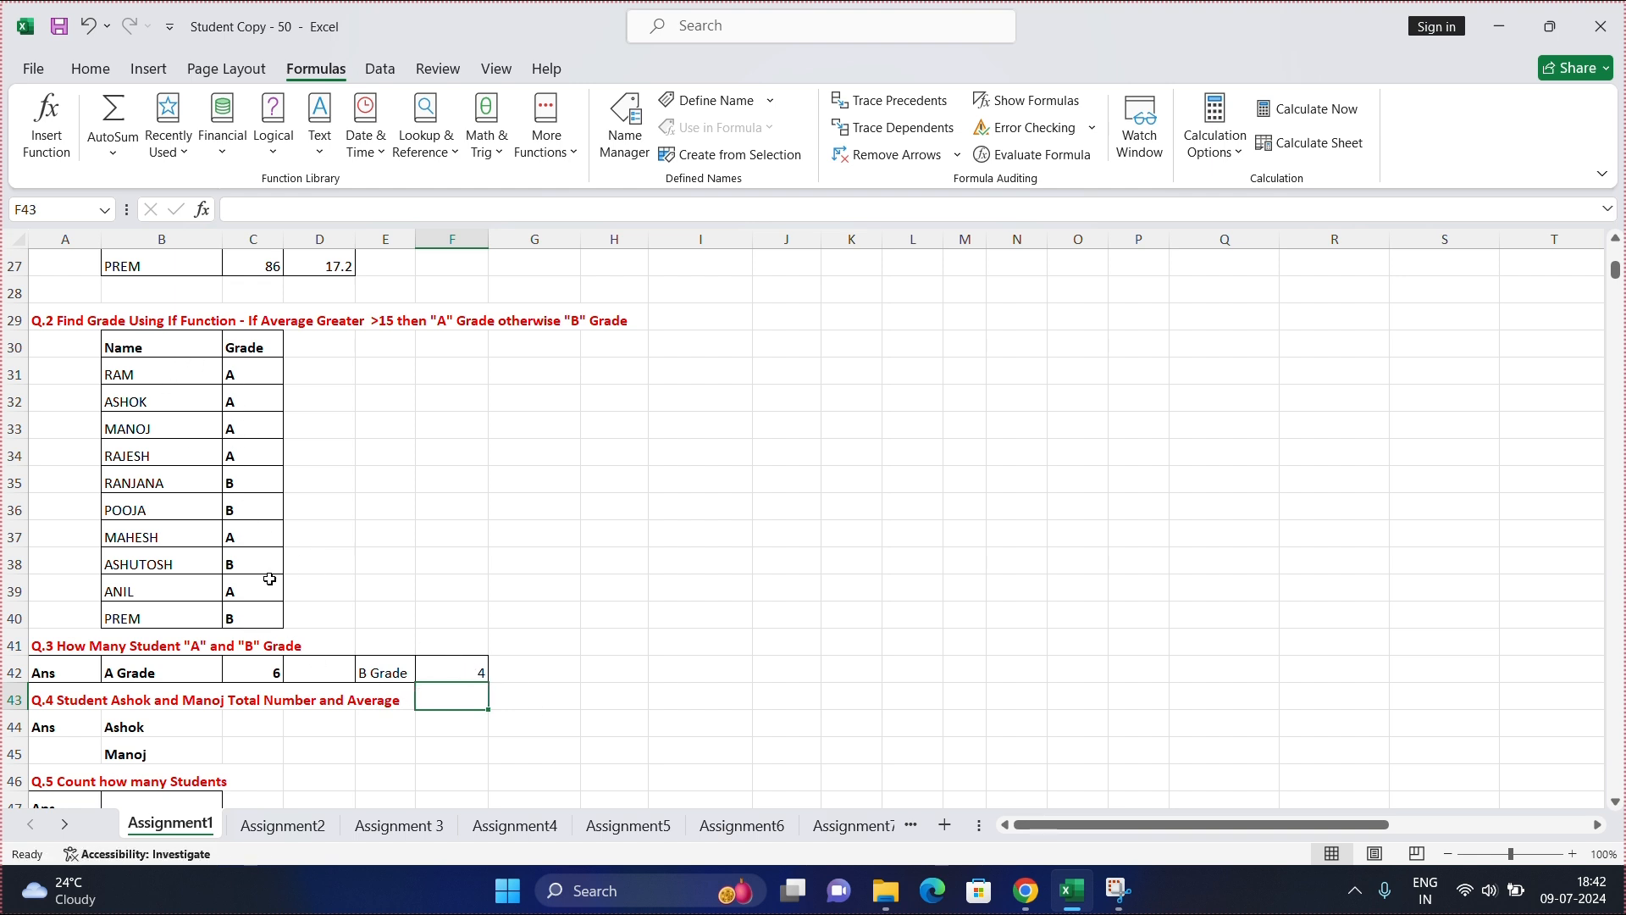
{"action": "left_click", "coordinate": [451, 669]}
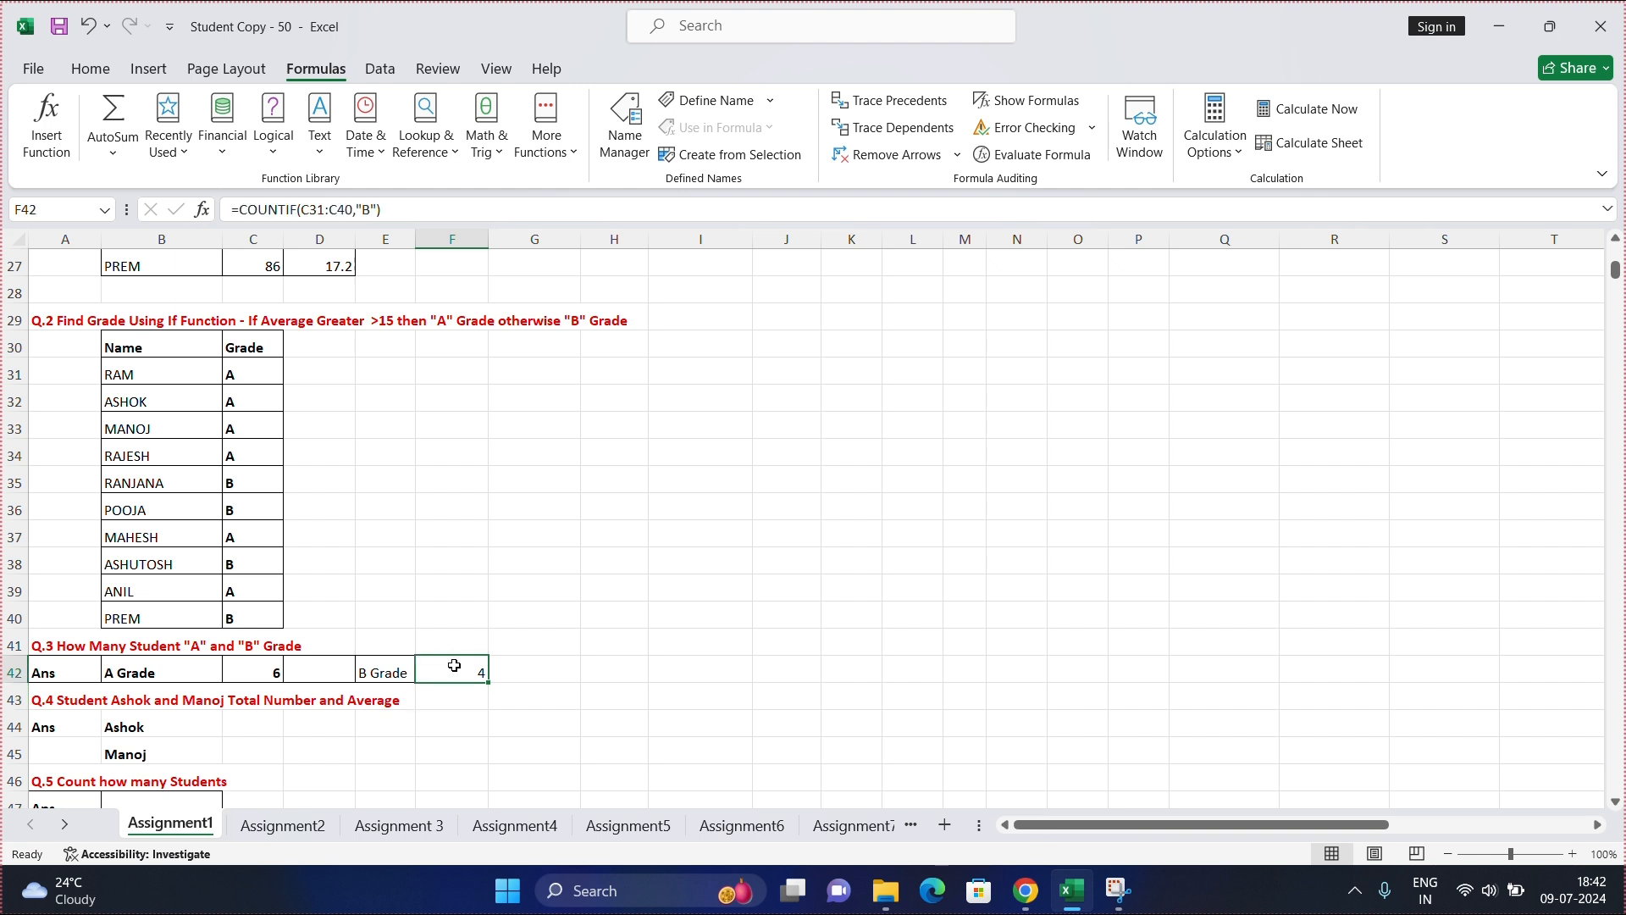
Start a SUMIF formula in C44 for Q.4 with the Q.1 names B18:B27 as the range
{"action": "scroll", "coordinate": [435, 658], "scroll_direction": "down", "scroll_amount": 2}
{"action": "scroll", "coordinate": [432, 649], "scroll_direction": "down", "scroll_amount": 2}
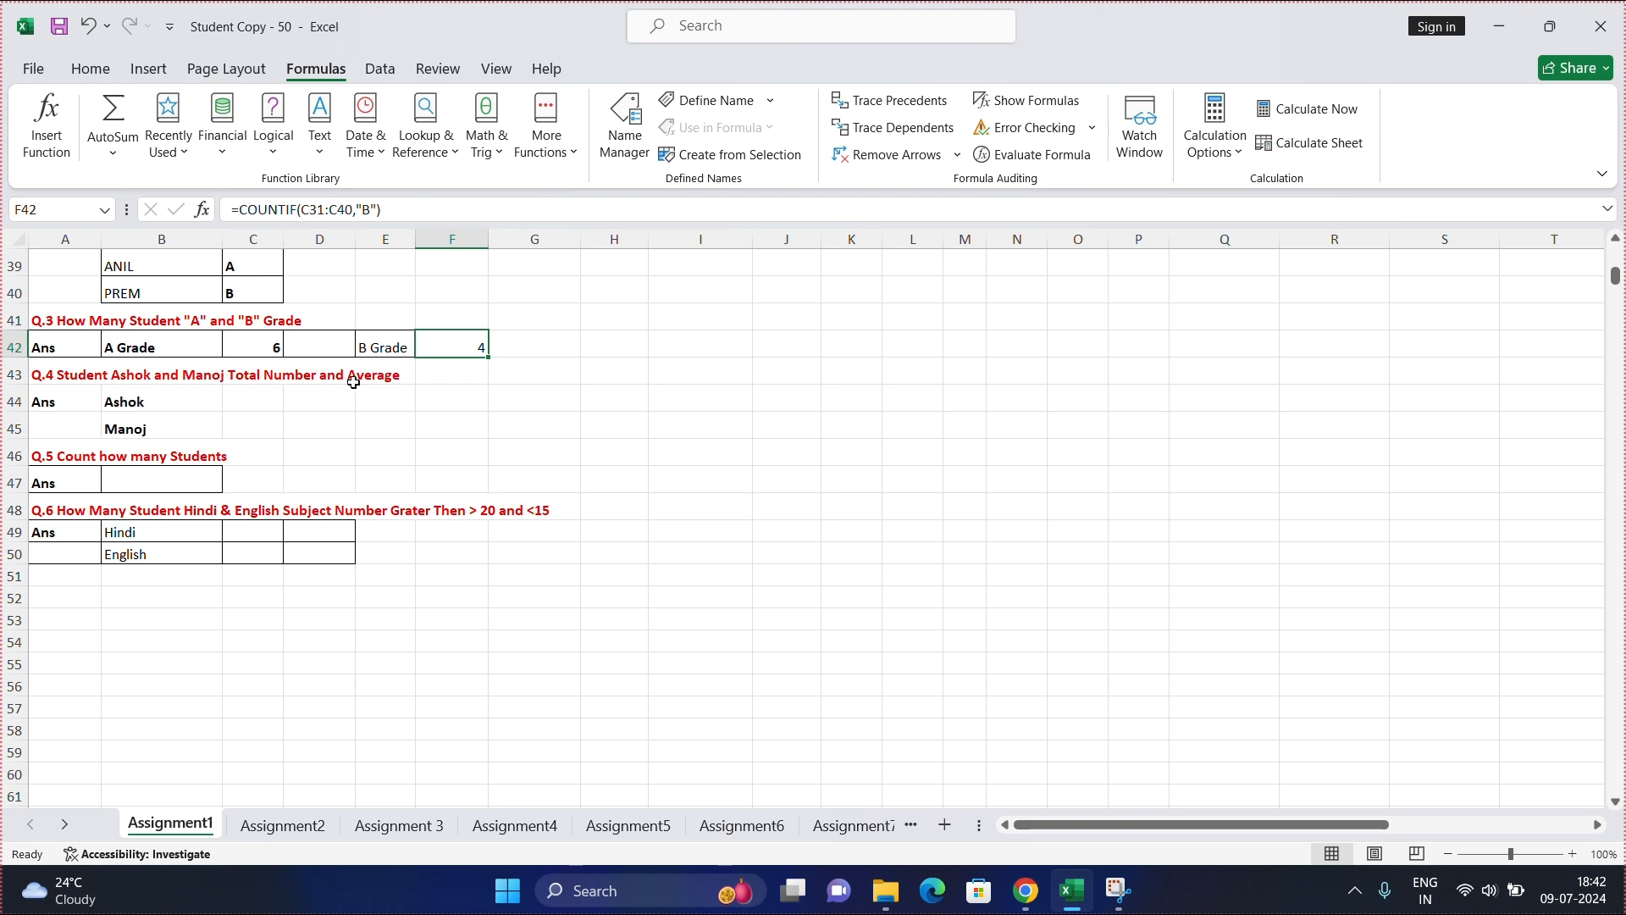
{"action": "left_click", "coordinate": [247, 395]}
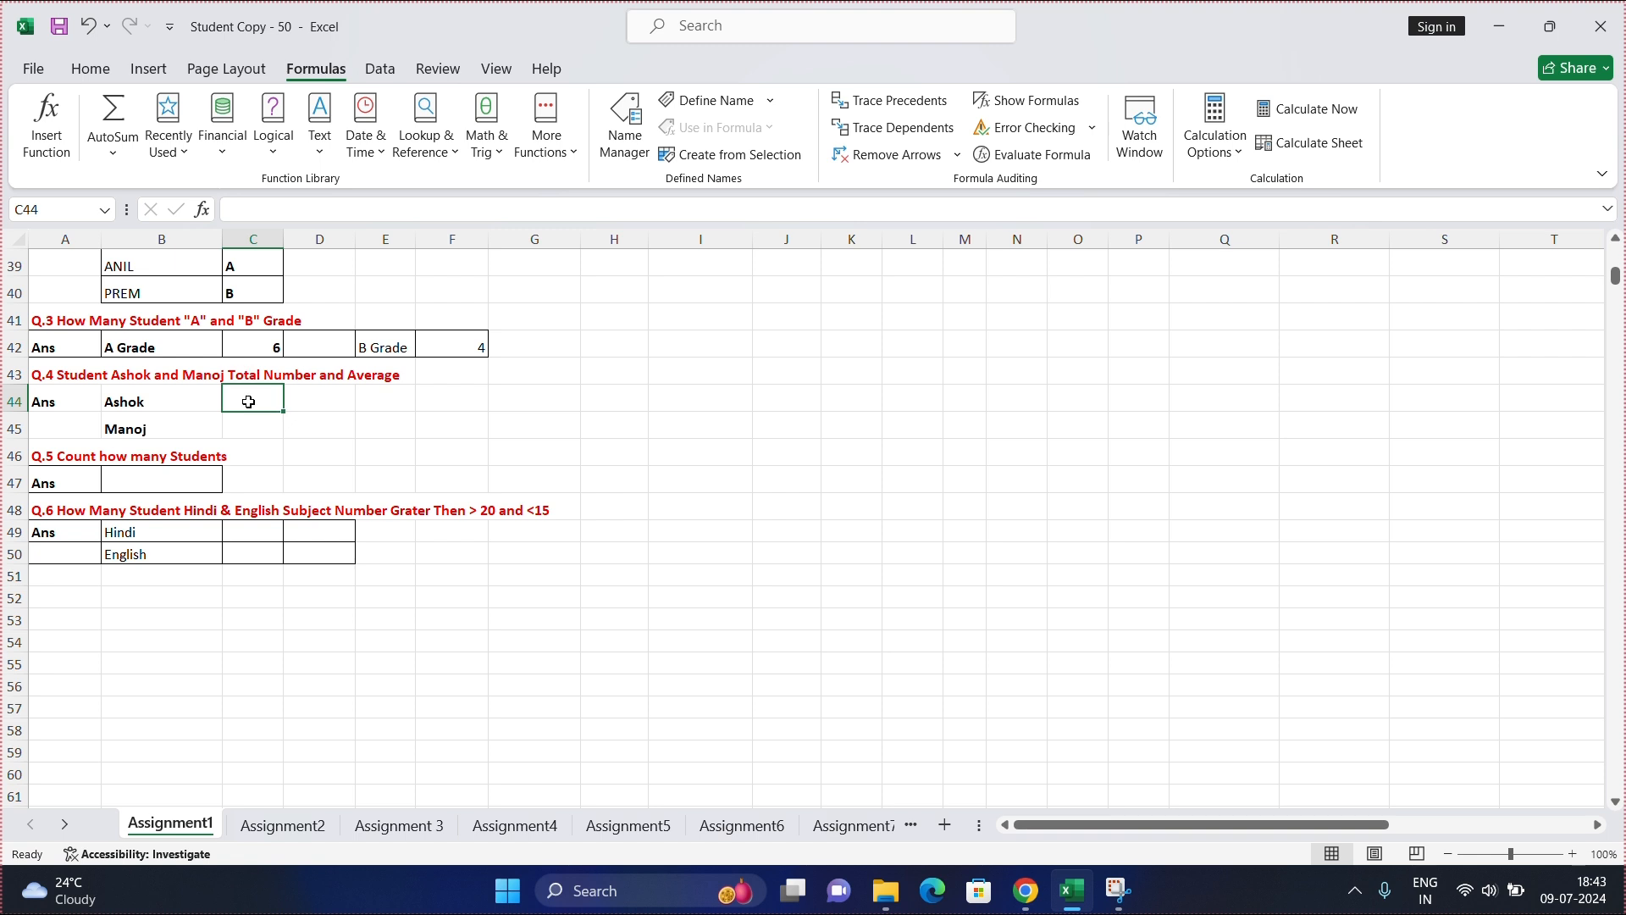
{"action": "type", "text": "=sumif"}
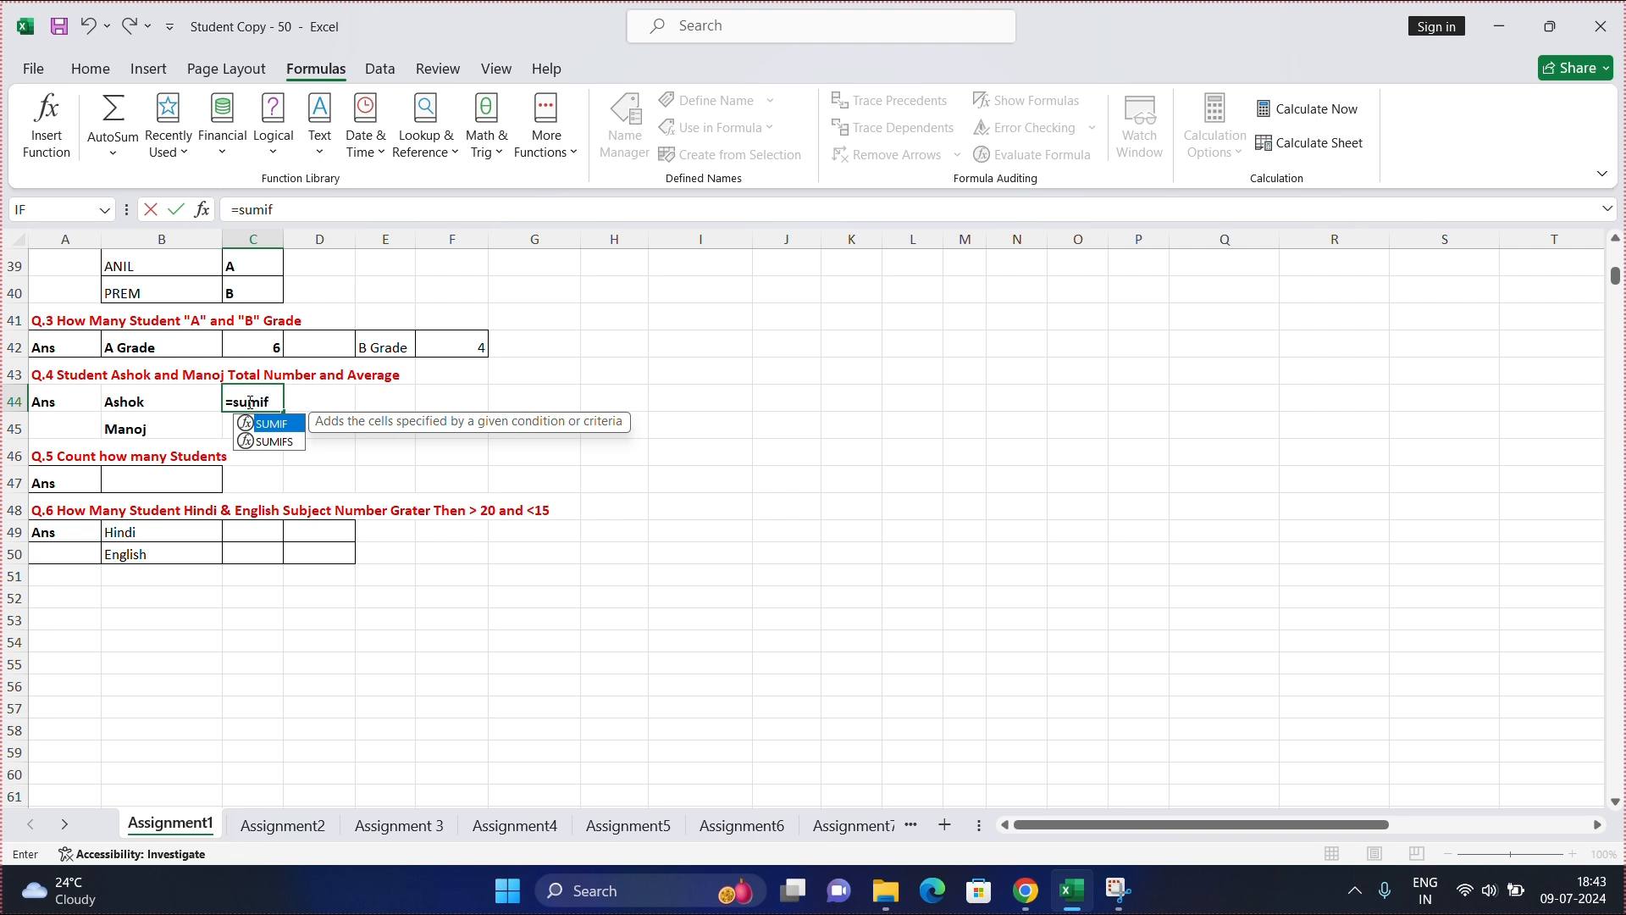
{"action": "key", "text": "Tab"}
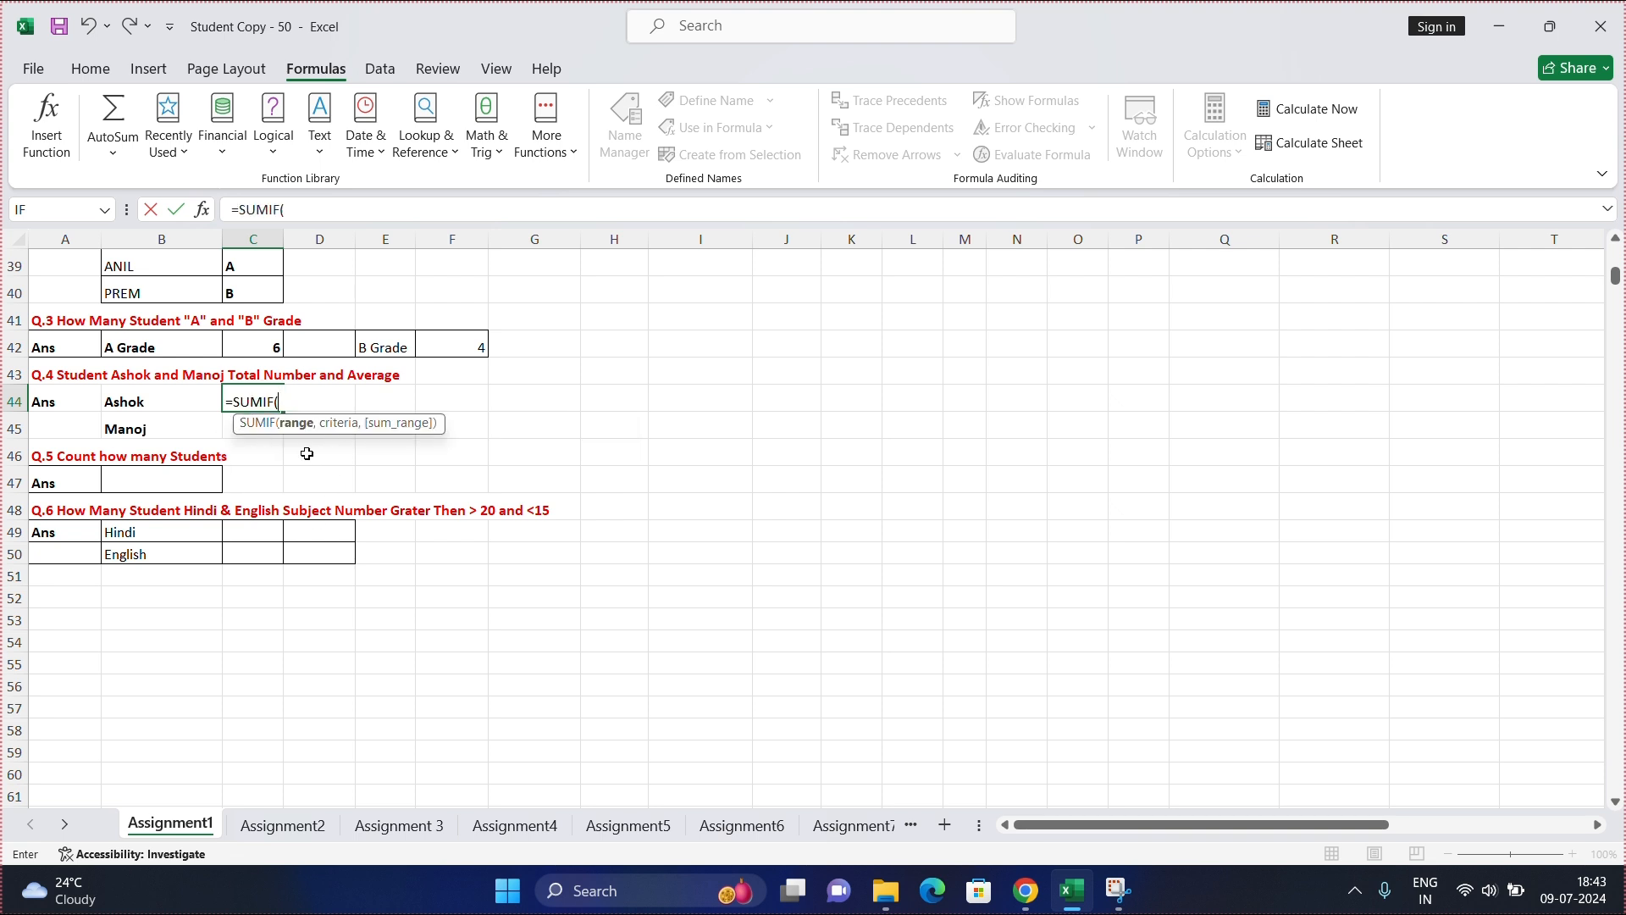
{"action": "scroll", "coordinate": [284, 436], "scroll_direction": "up", "scroll_amount": 4}
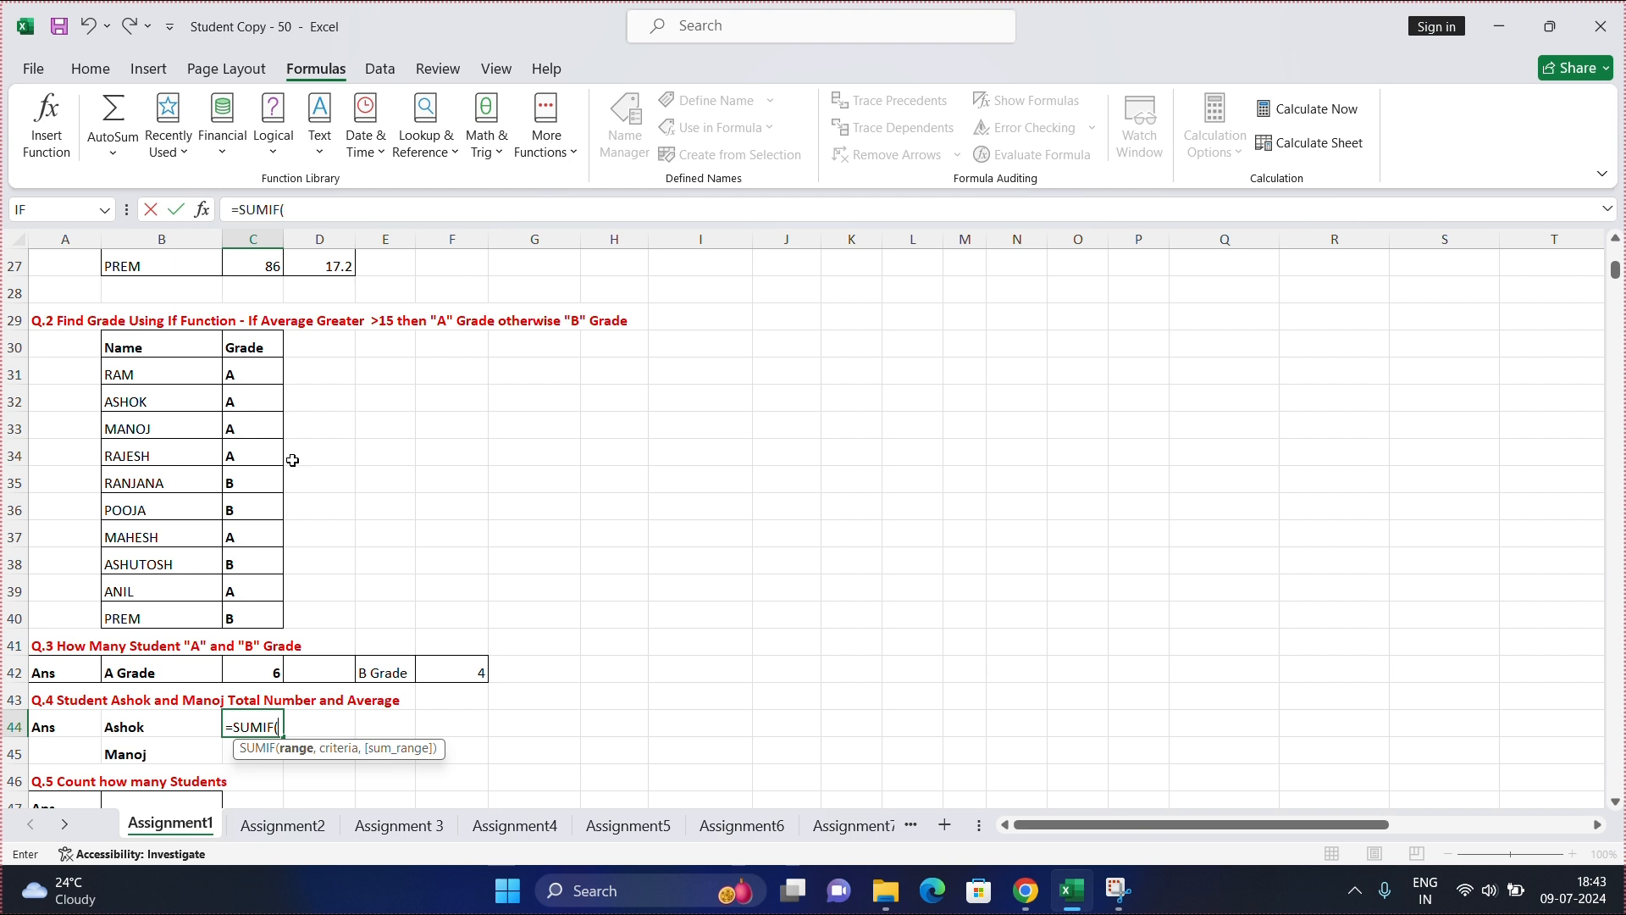
{"action": "scroll", "coordinate": [292, 460], "scroll_direction": "down", "scroll_amount": 1}
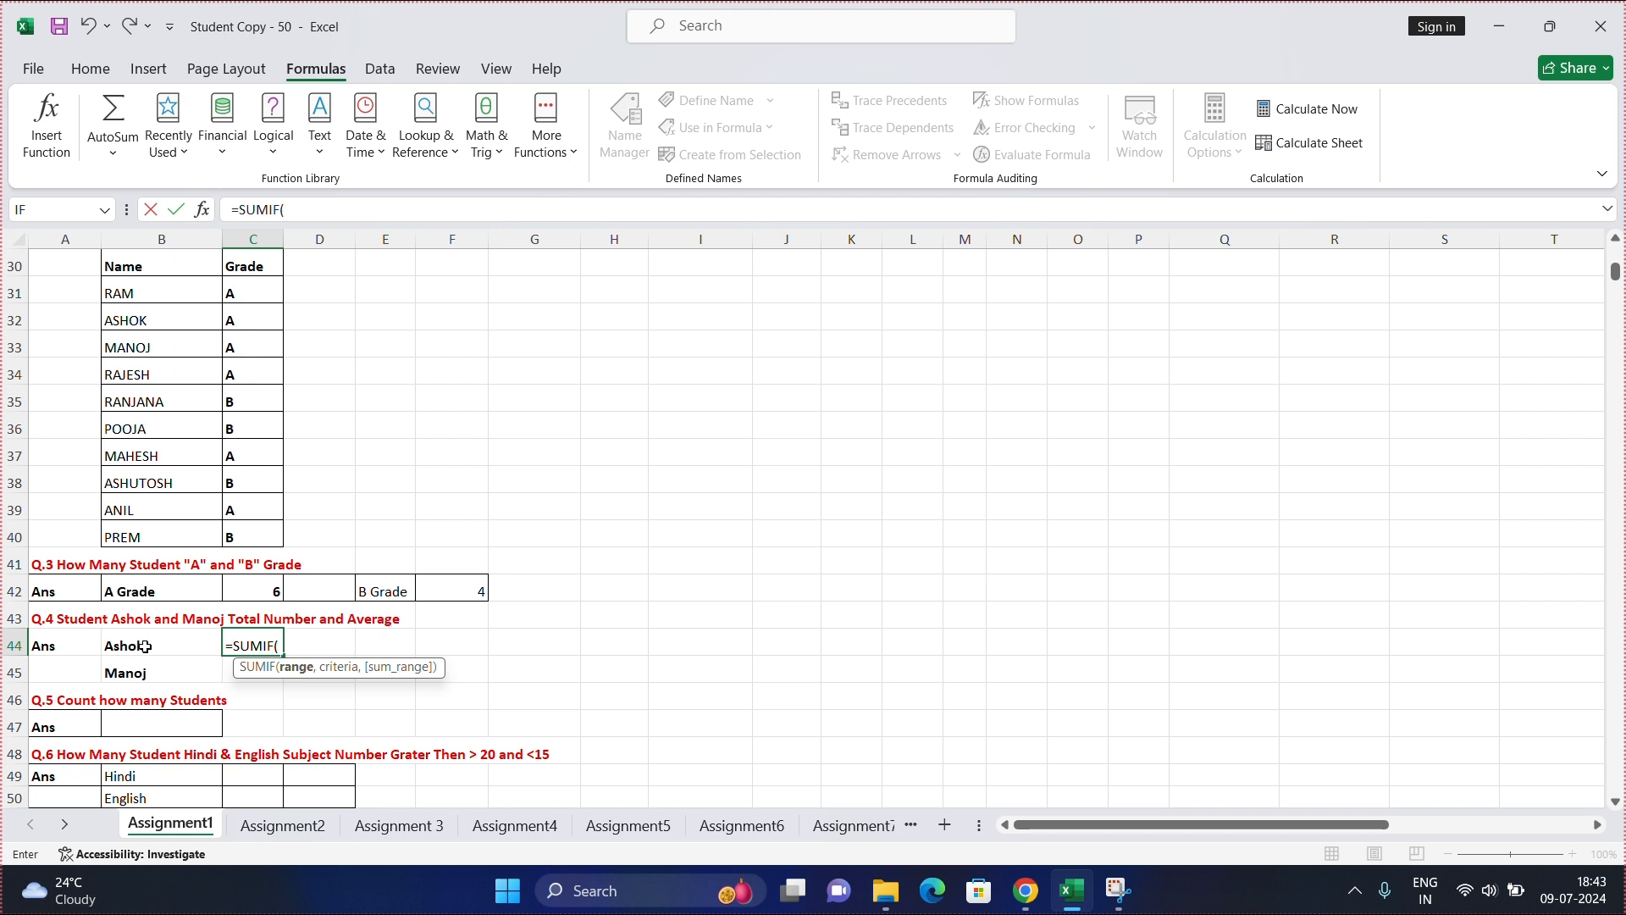
{"action": "scroll", "coordinate": [145, 646], "scroll_direction": "up", "scroll_amount": 10}
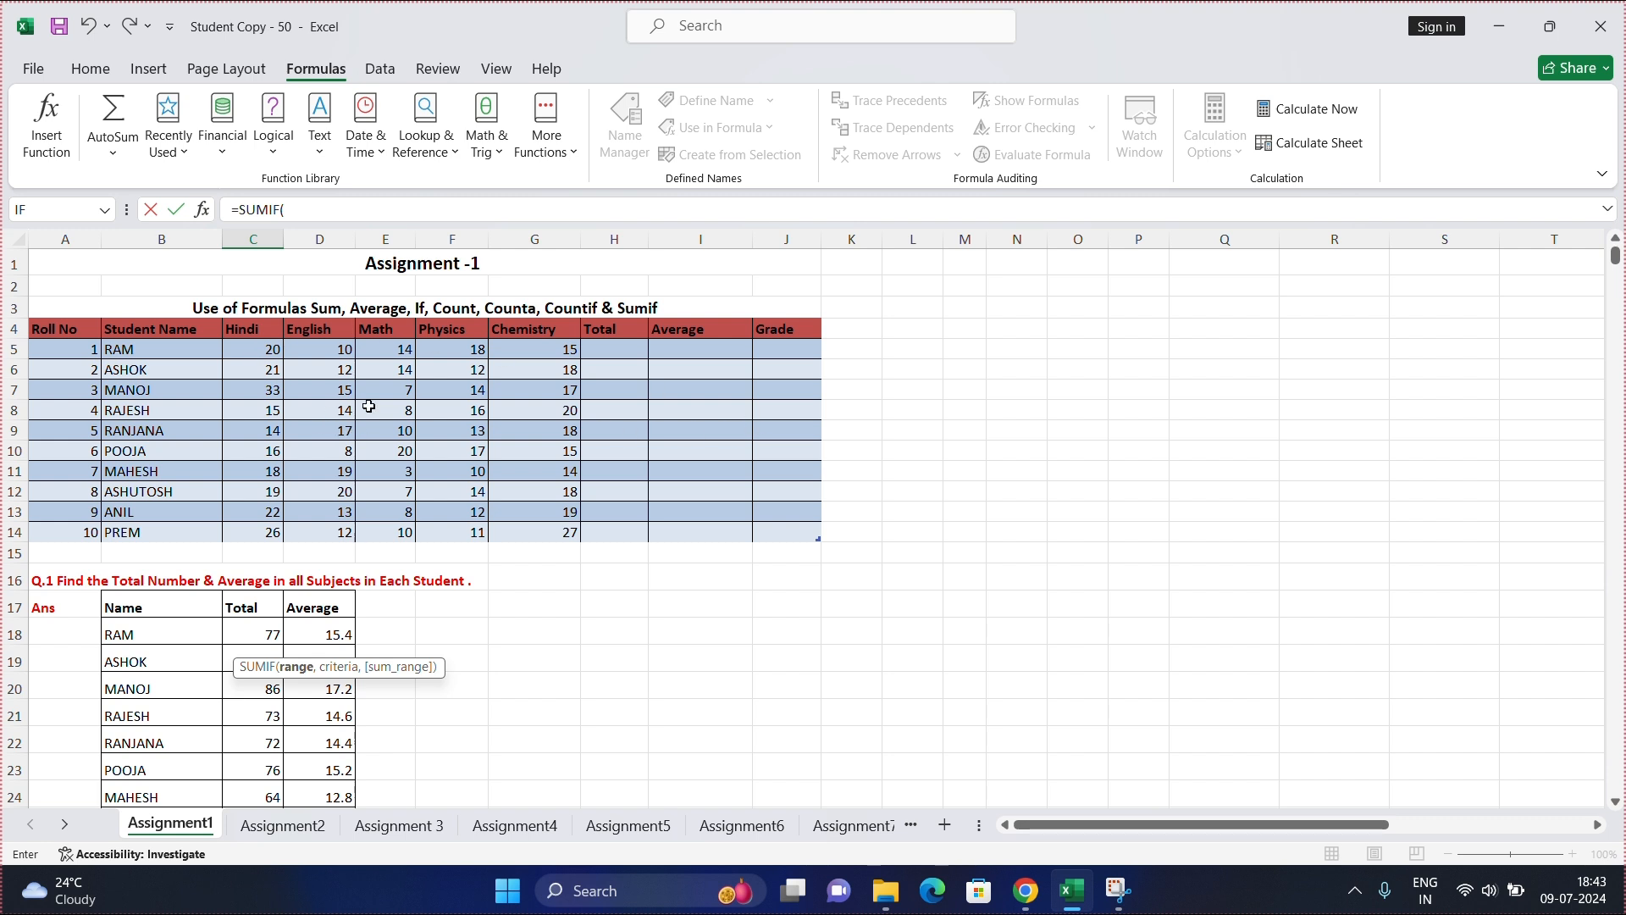
{"action": "scroll", "coordinate": [369, 406], "scroll_direction": "down", "scroll_amount": 12}
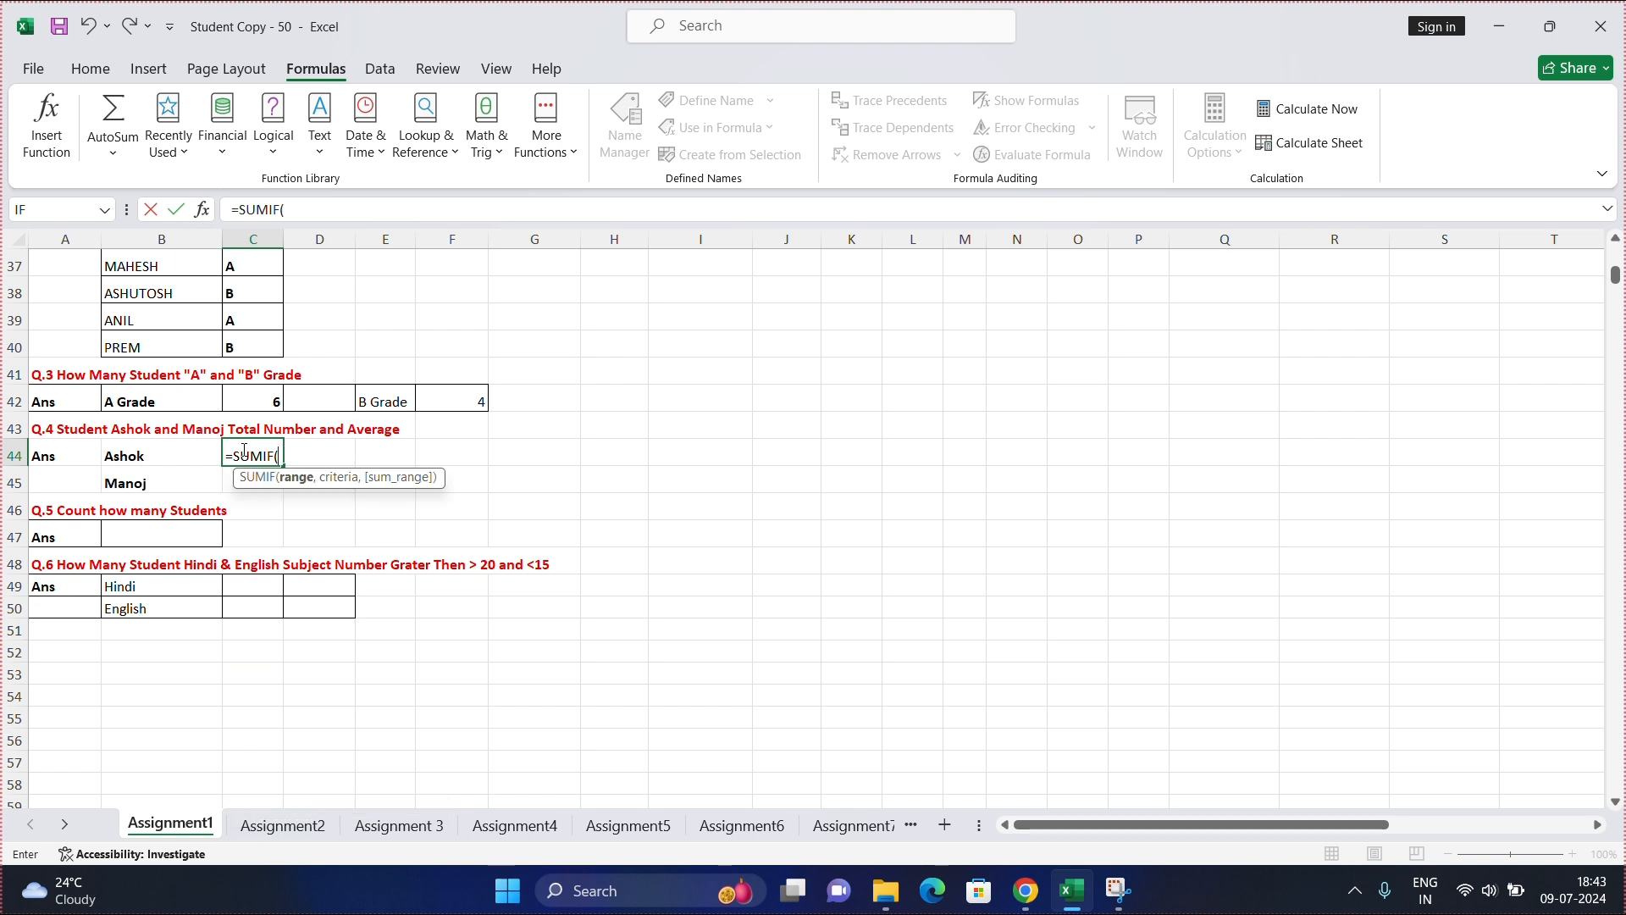
{"action": "scroll", "coordinate": [244, 451], "scroll_direction": "up", "scroll_amount": 4}
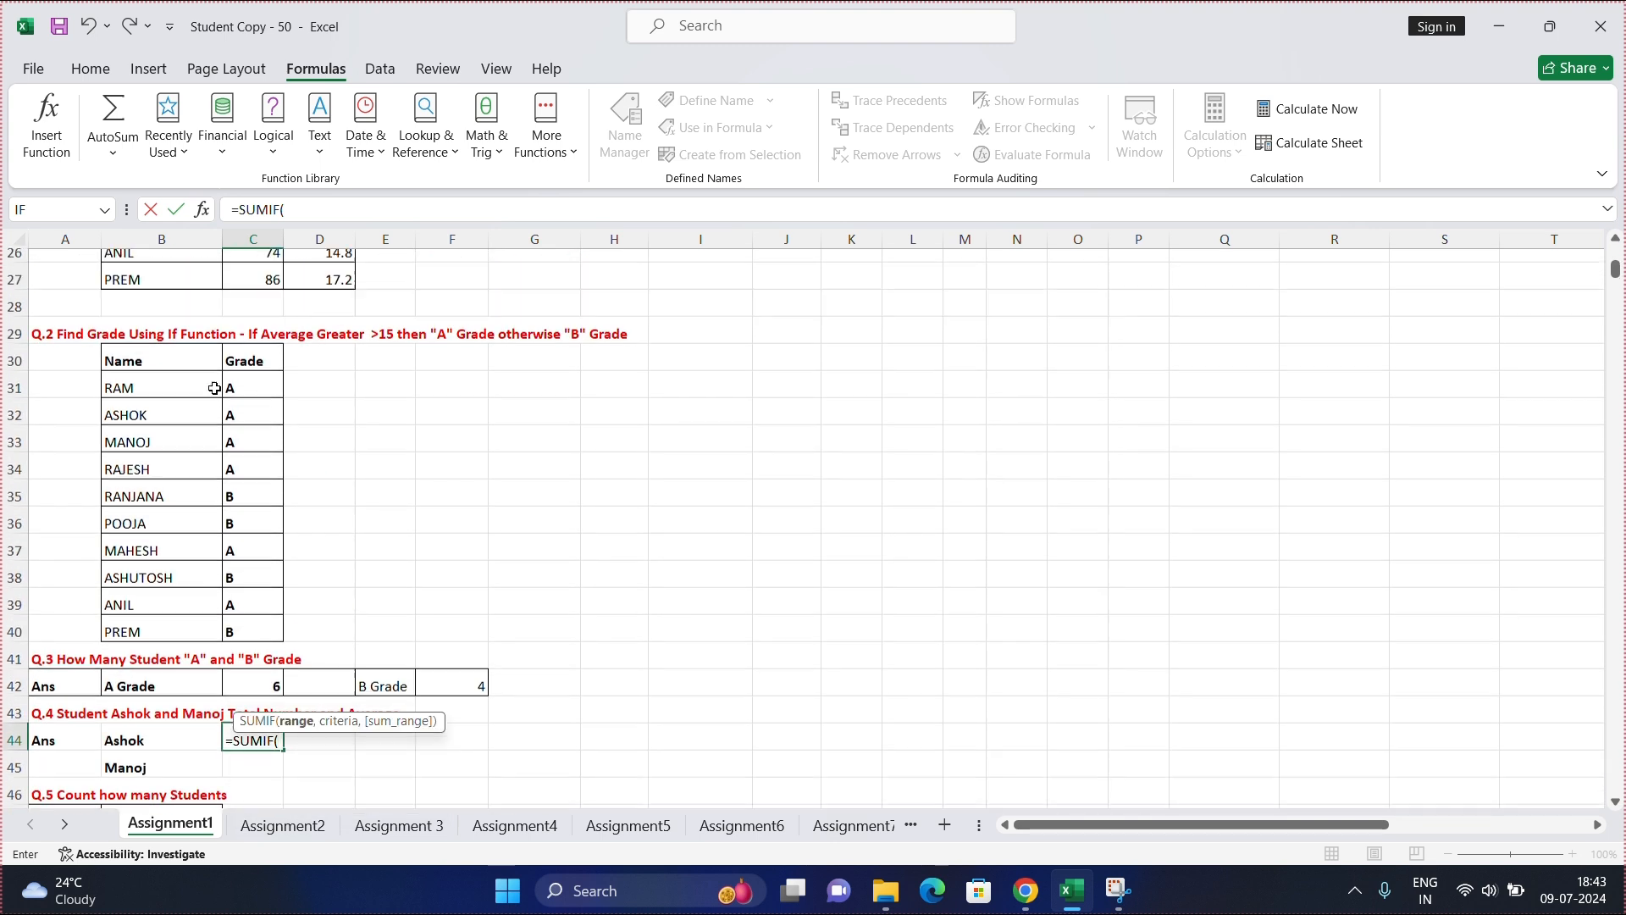
{"action": "scroll", "coordinate": [214, 388], "scroll_direction": "up", "scroll_amount": 2}
{"action": "scroll", "coordinate": [216, 390], "scroll_direction": "up", "scroll_amount": 2}
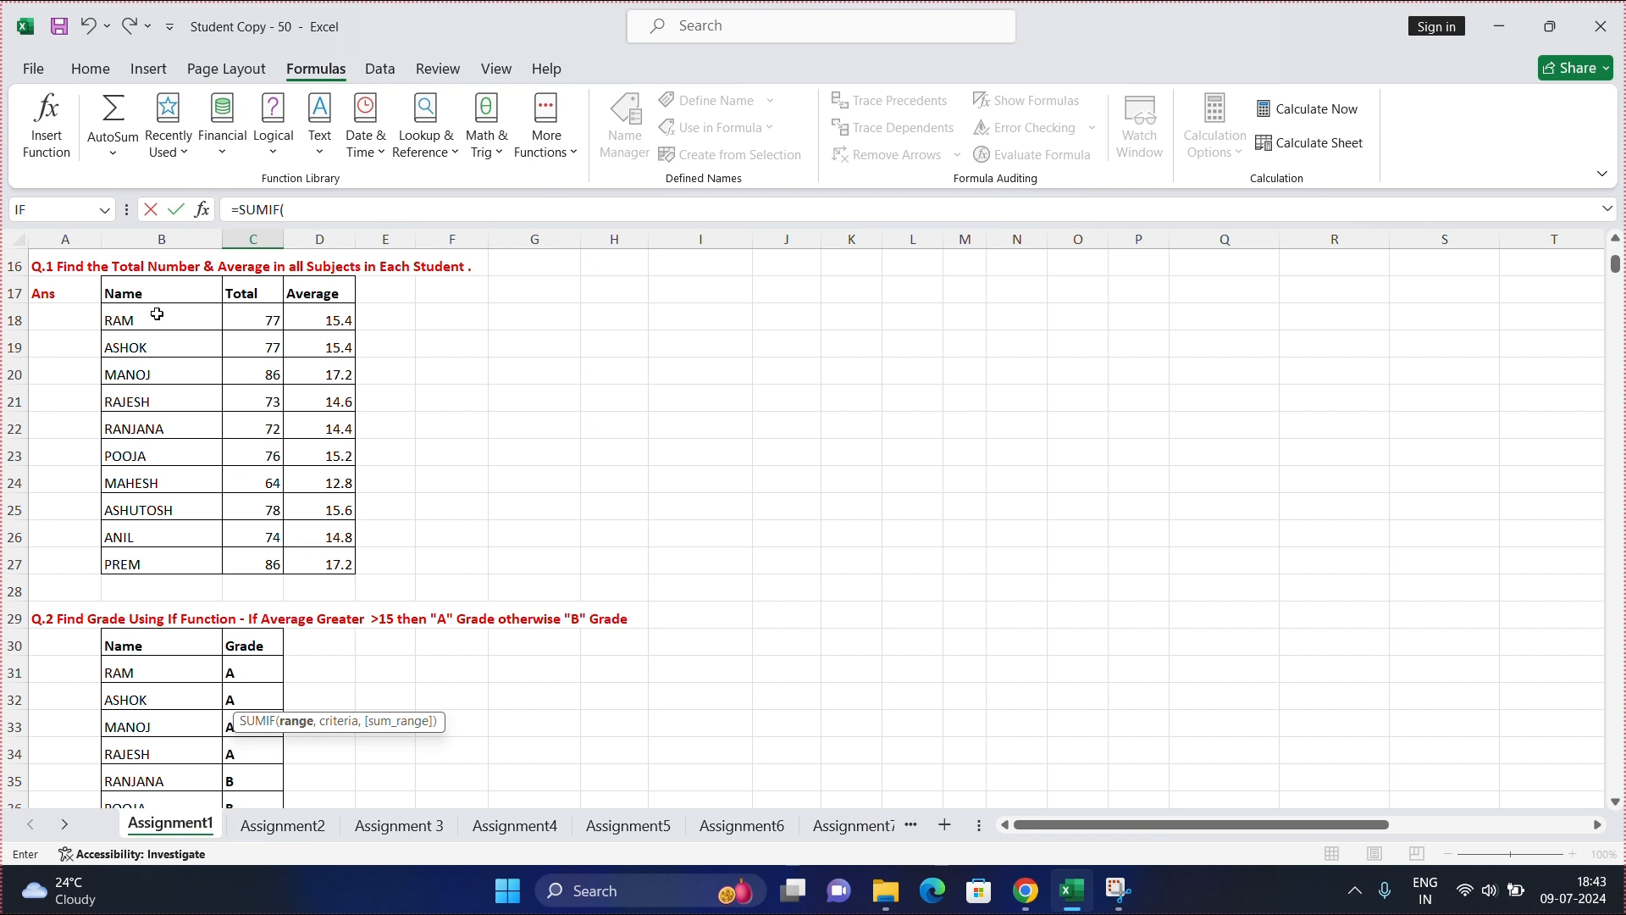
{"action": "left_click_drag", "start_coordinate": [157, 314], "coordinate": [154, 555]}
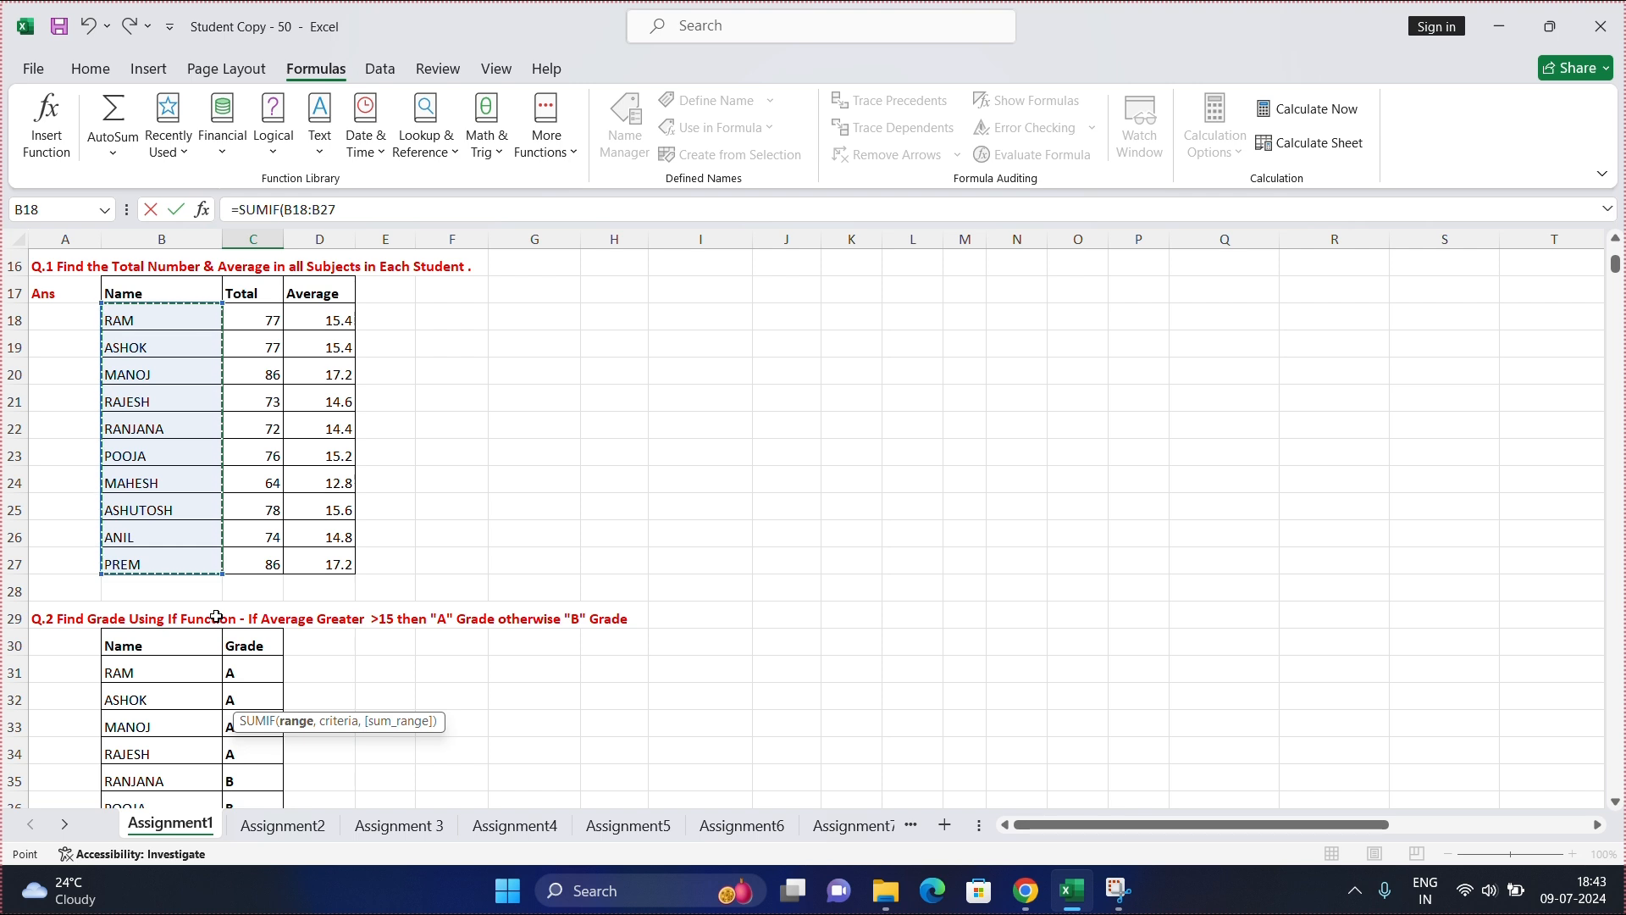
{"action": "type", "text": ","}
Complete the SUMIF formula in C44 with B44 as criteria and the totals C18:C27 as sum range
{"action": "scroll", "coordinate": [271, 468], "scroll_direction": "down", "scroll_amount": 5}
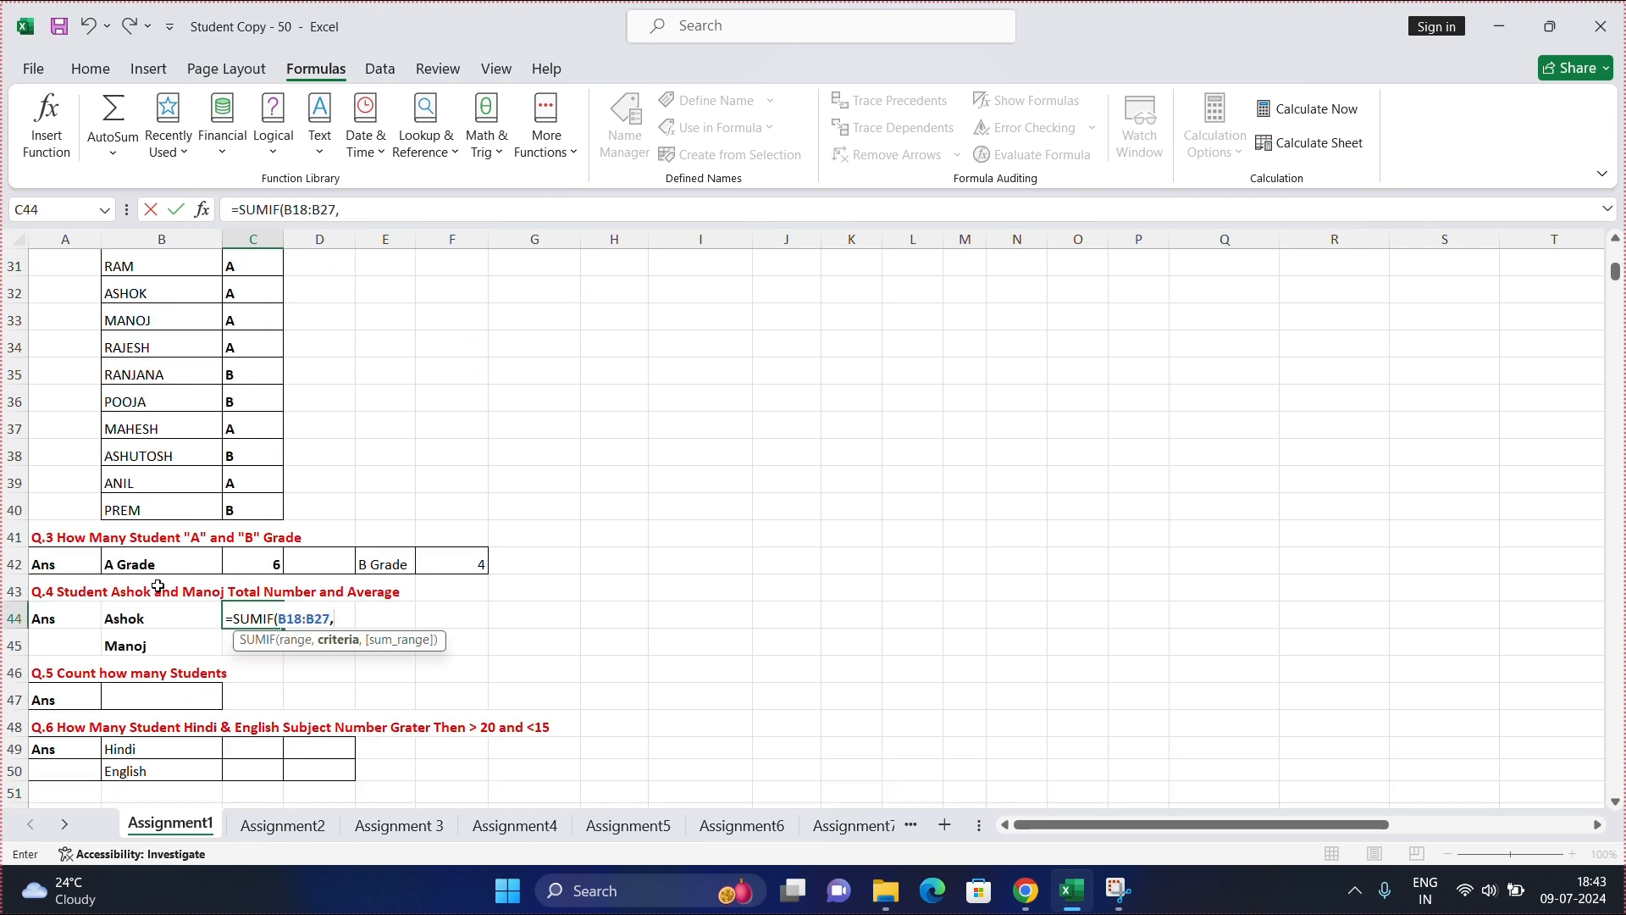
{"action": "left_click", "coordinate": [152, 621]}
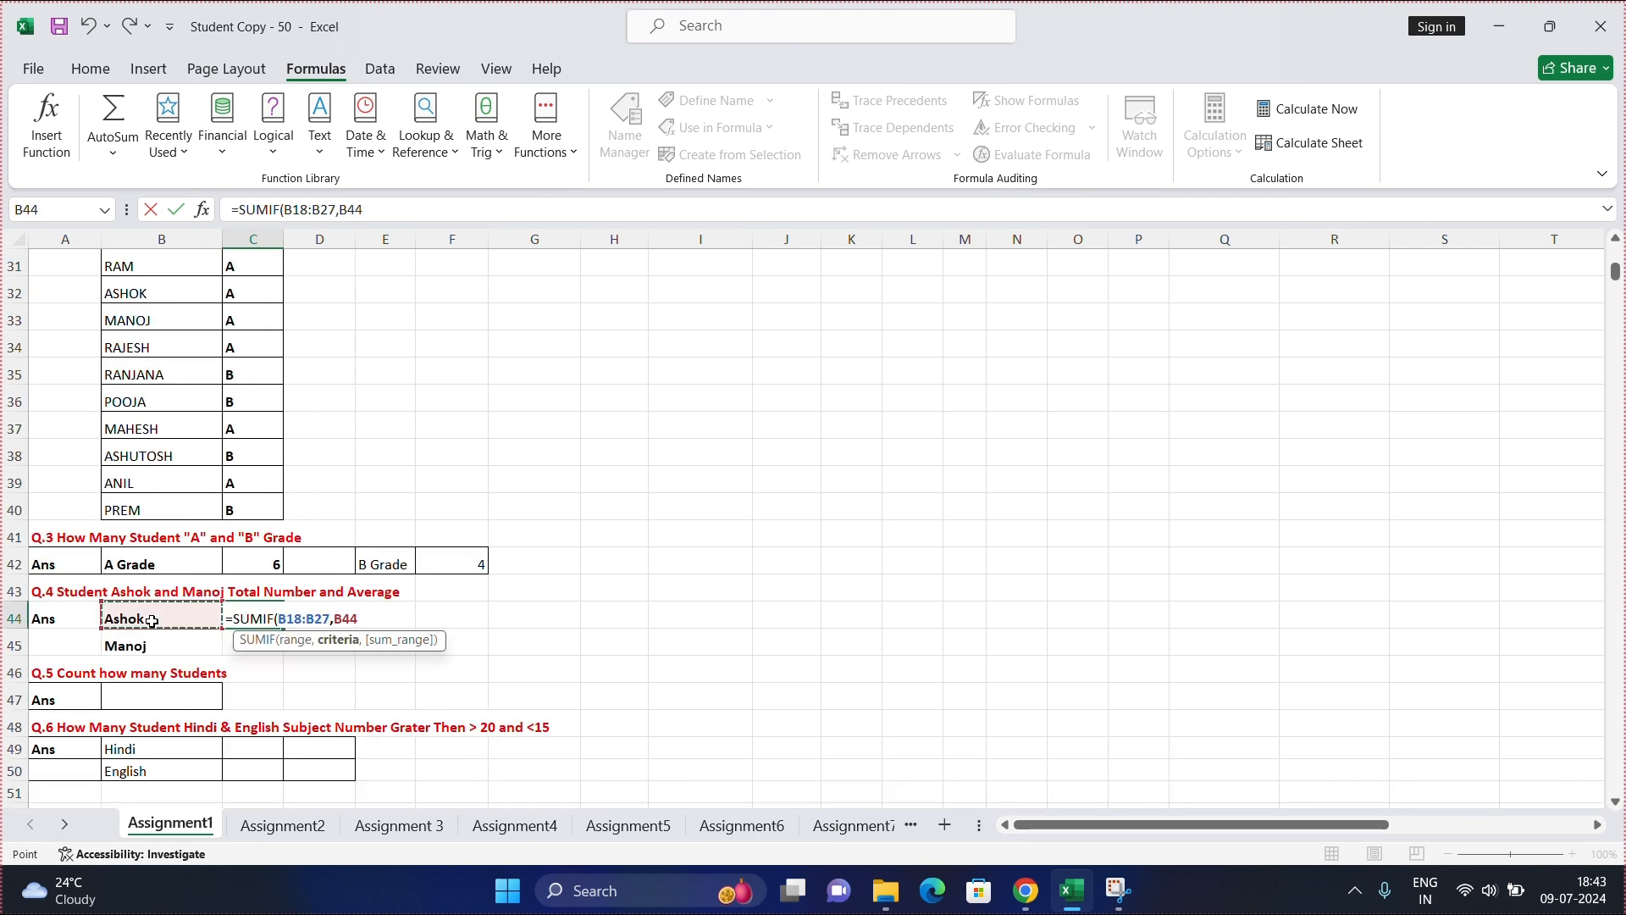
{"action": "type", "text": ","}
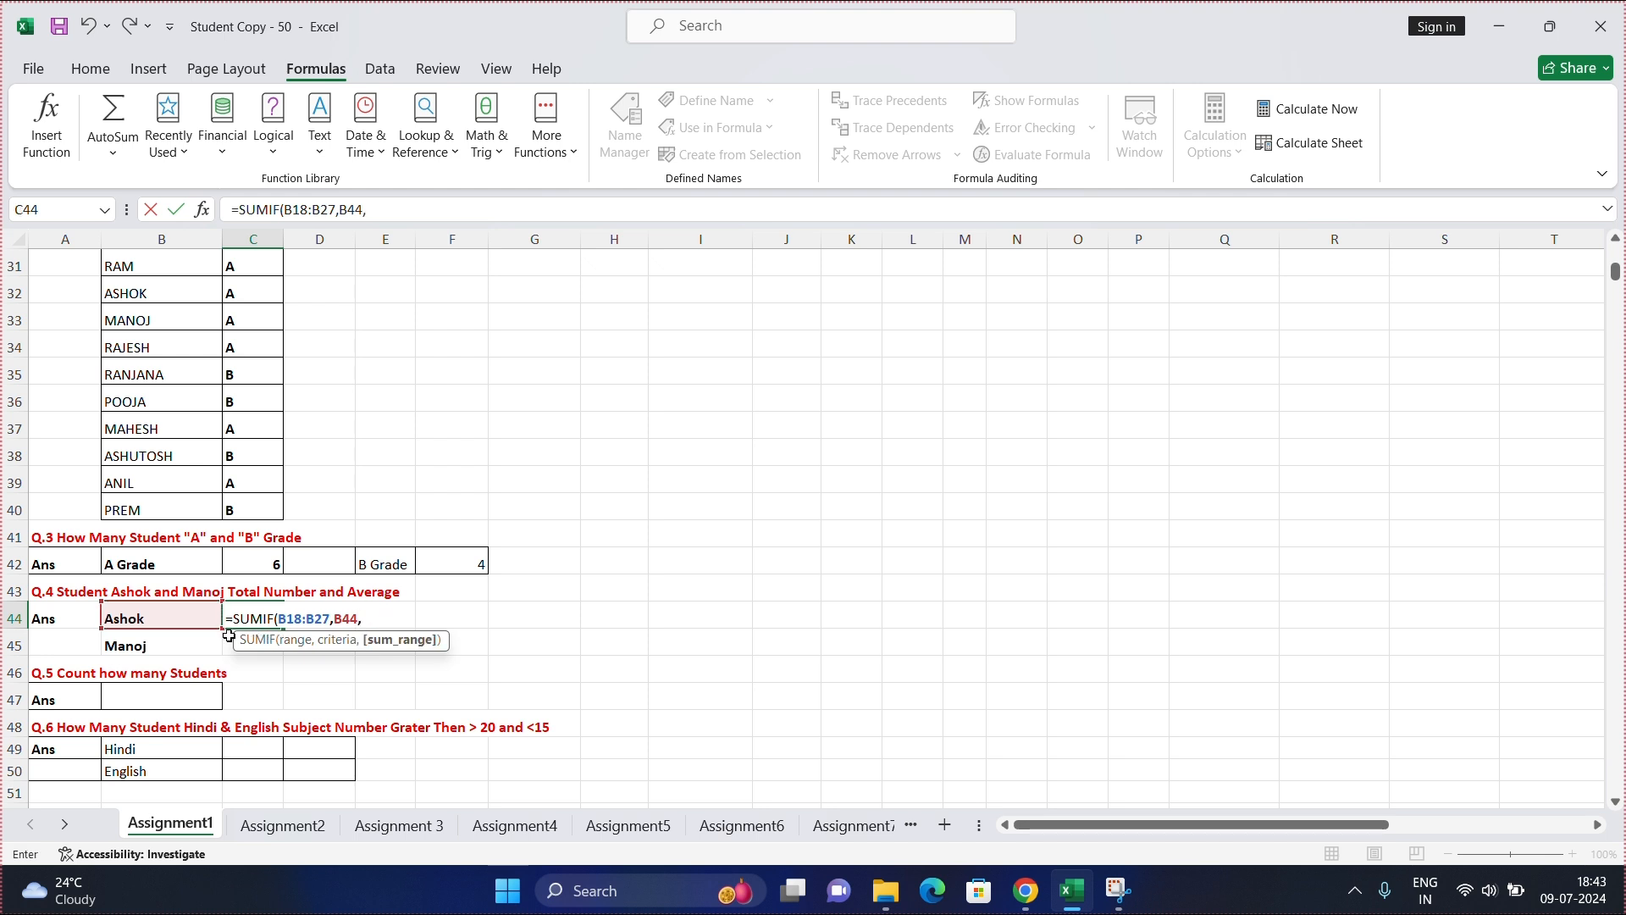
{"action": "scroll", "coordinate": [229, 505], "scroll_direction": "up", "scroll_amount": 3}
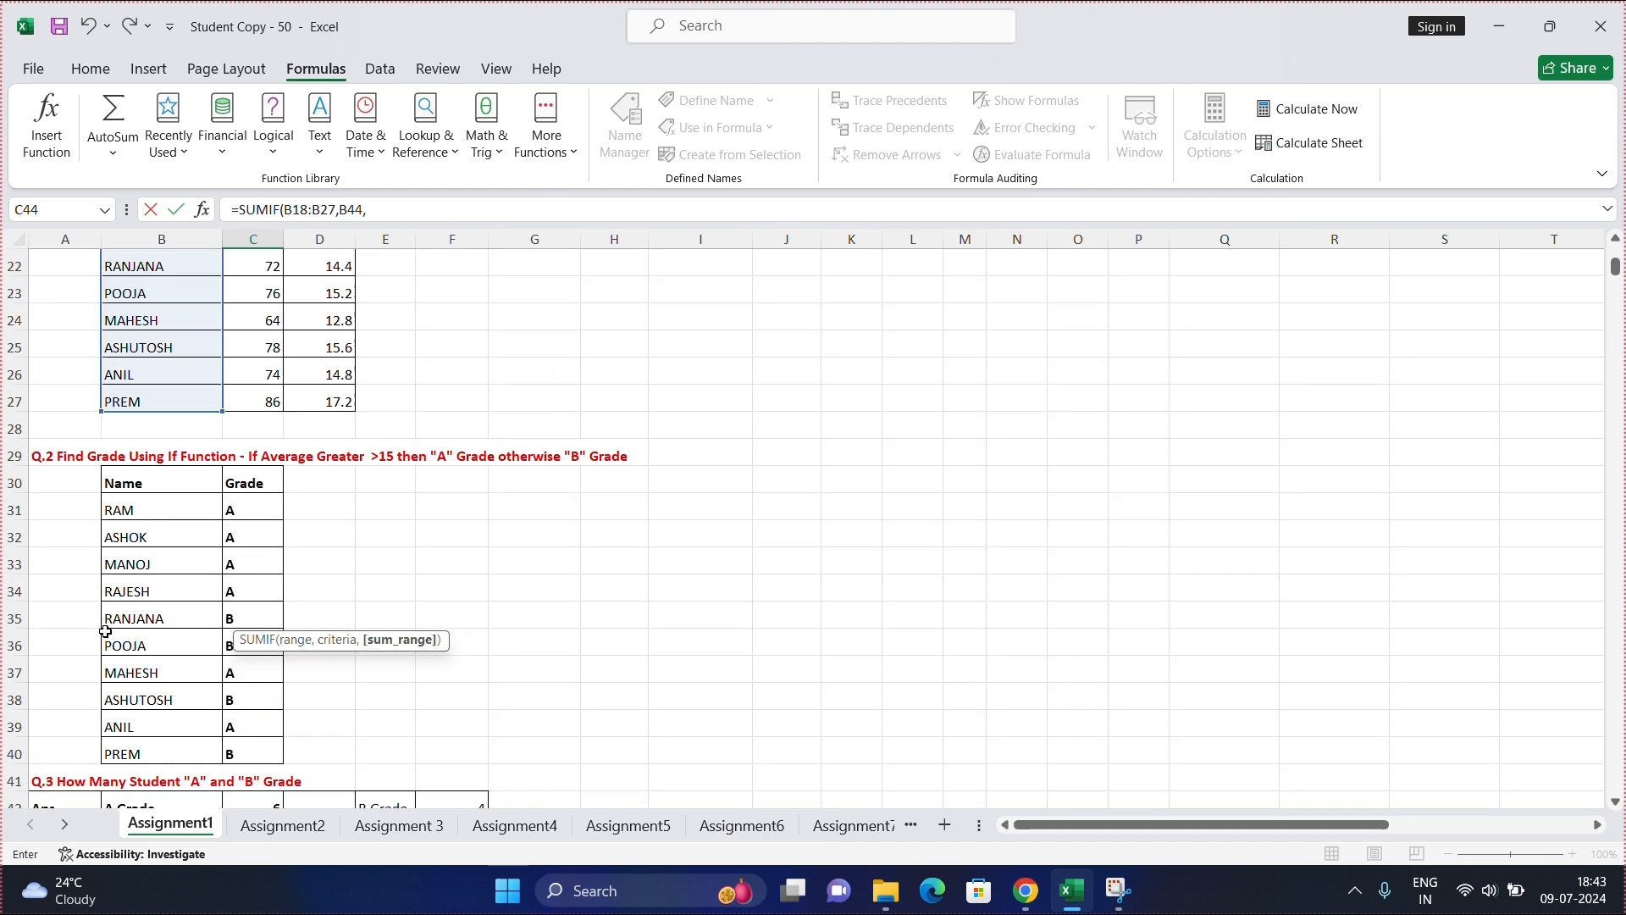
{"action": "scroll", "coordinate": [105, 631], "scroll_direction": "up", "scroll_amount": 2}
{"action": "left_click_drag", "start_coordinate": [262, 316], "coordinate": [255, 555]}
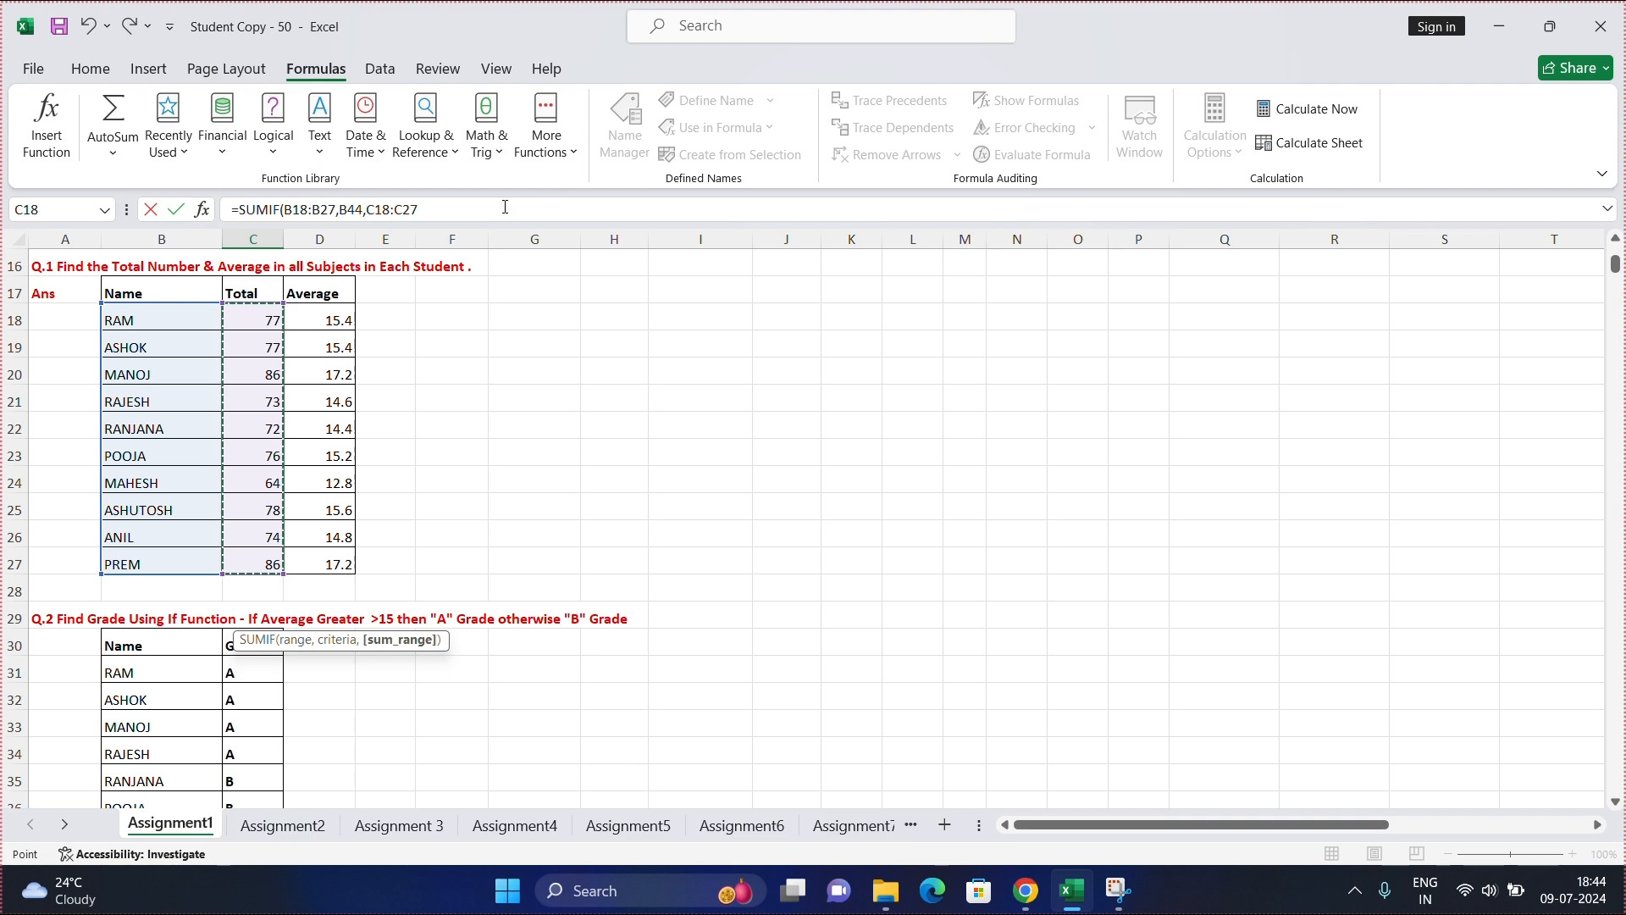
{"action": "type", "text": ")"}
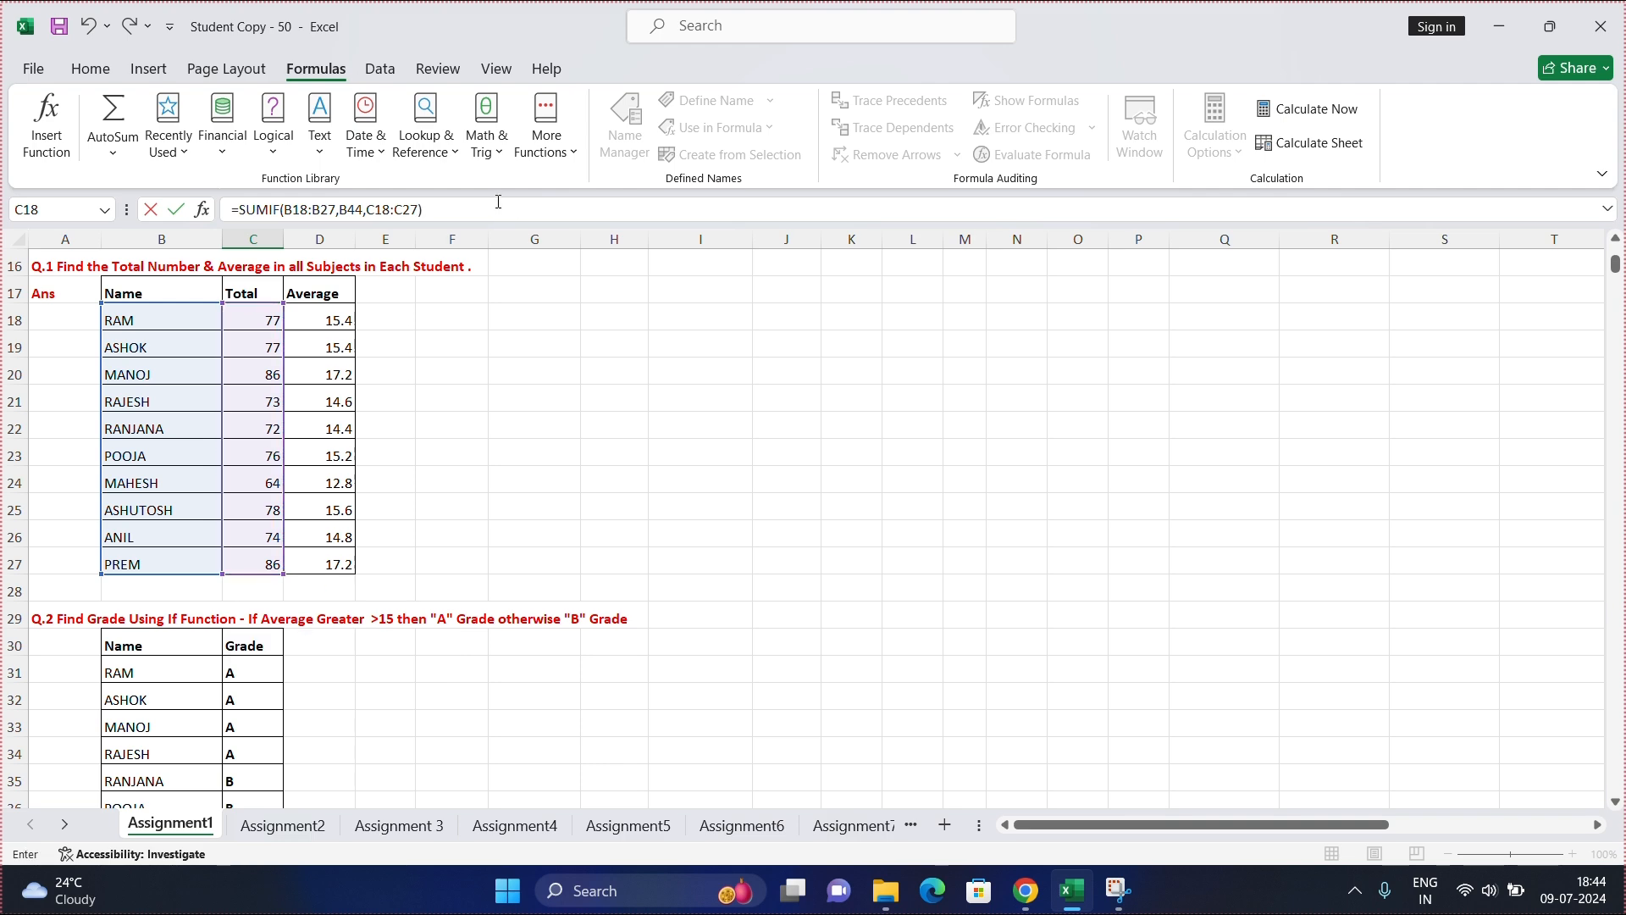
{"action": "key", "text": "Return"}
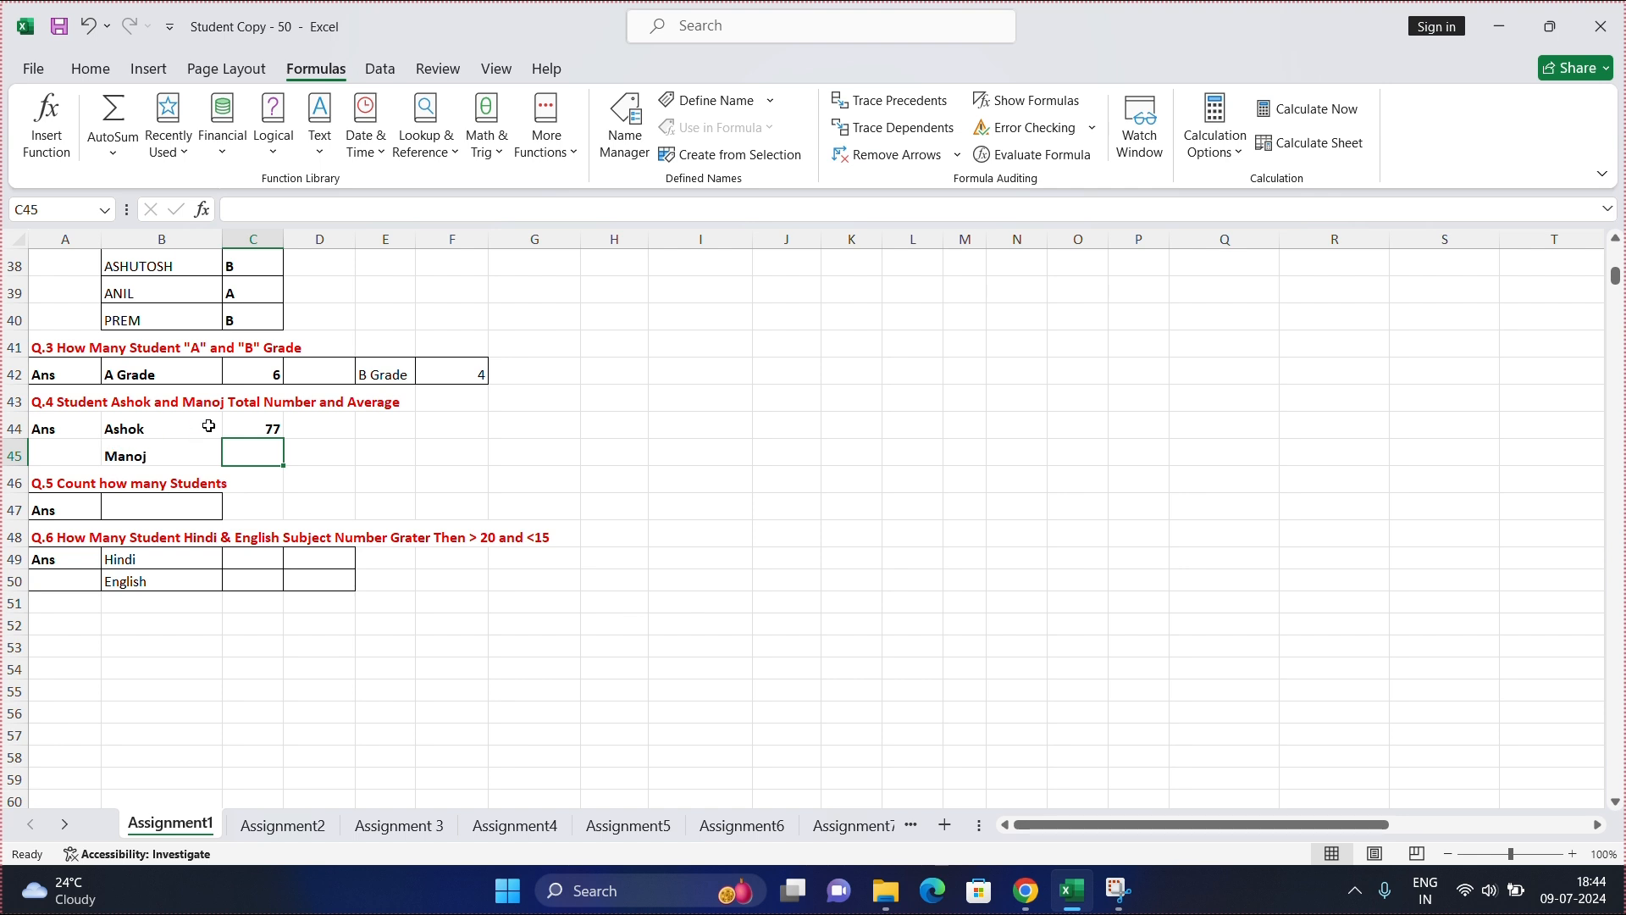
Check the SUMIF result in C44 against the same student's total in the Q.1 table
{"action": "left_click", "coordinate": [252, 431]}
{"action": "scroll", "coordinate": [246, 428], "scroll_direction": "up", "scroll_amount": 8}
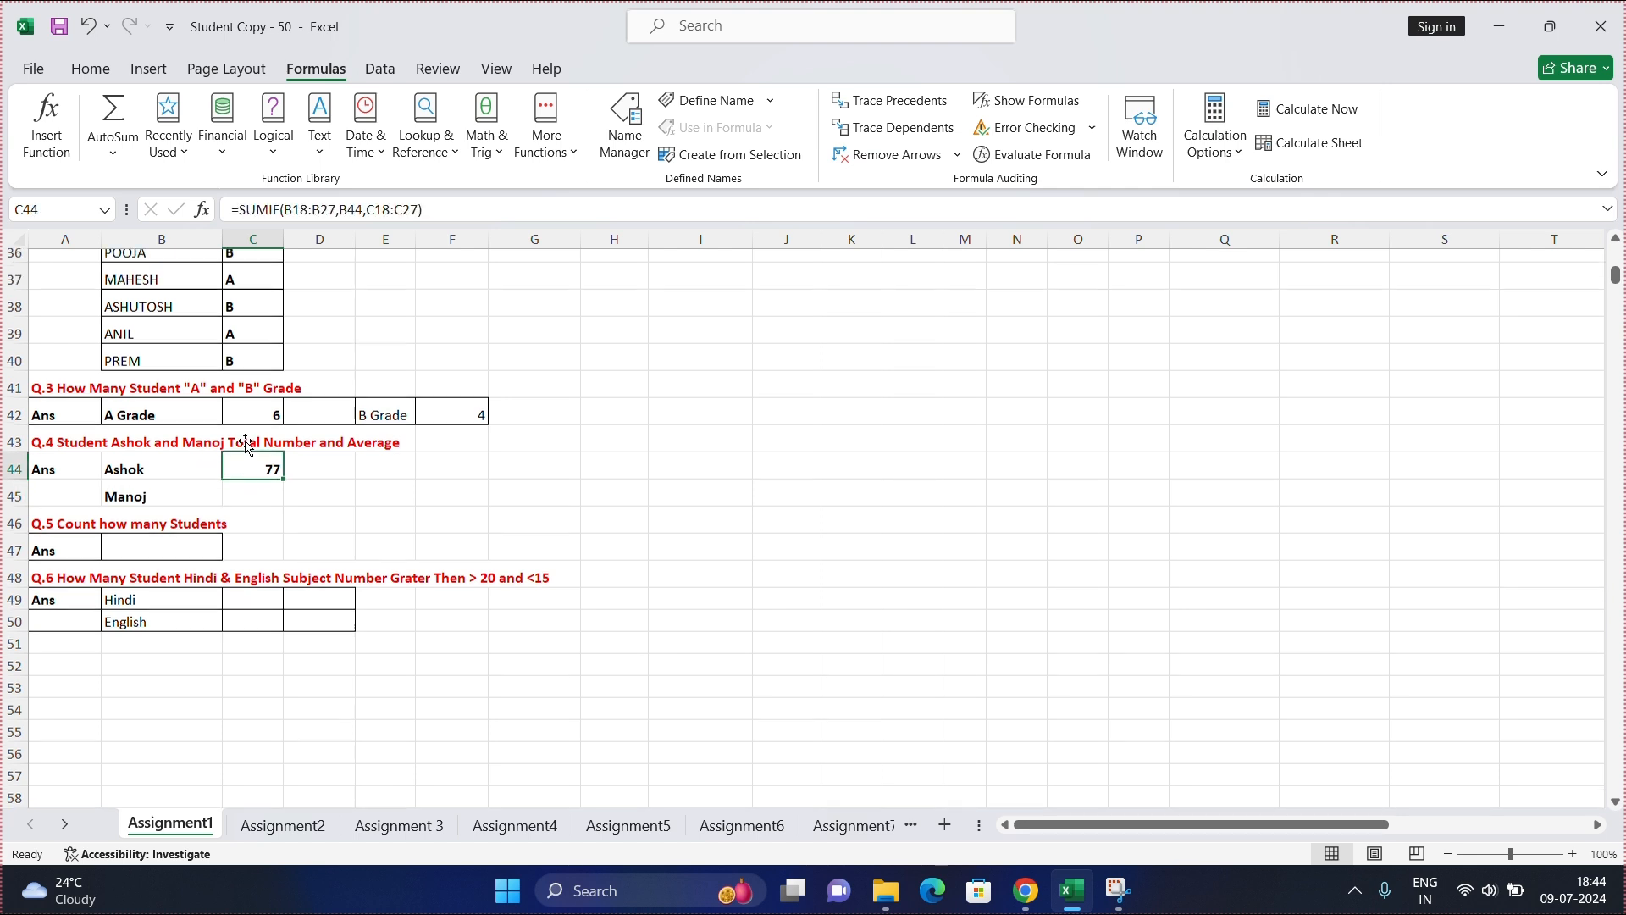
{"action": "left_click", "coordinate": [276, 364]}
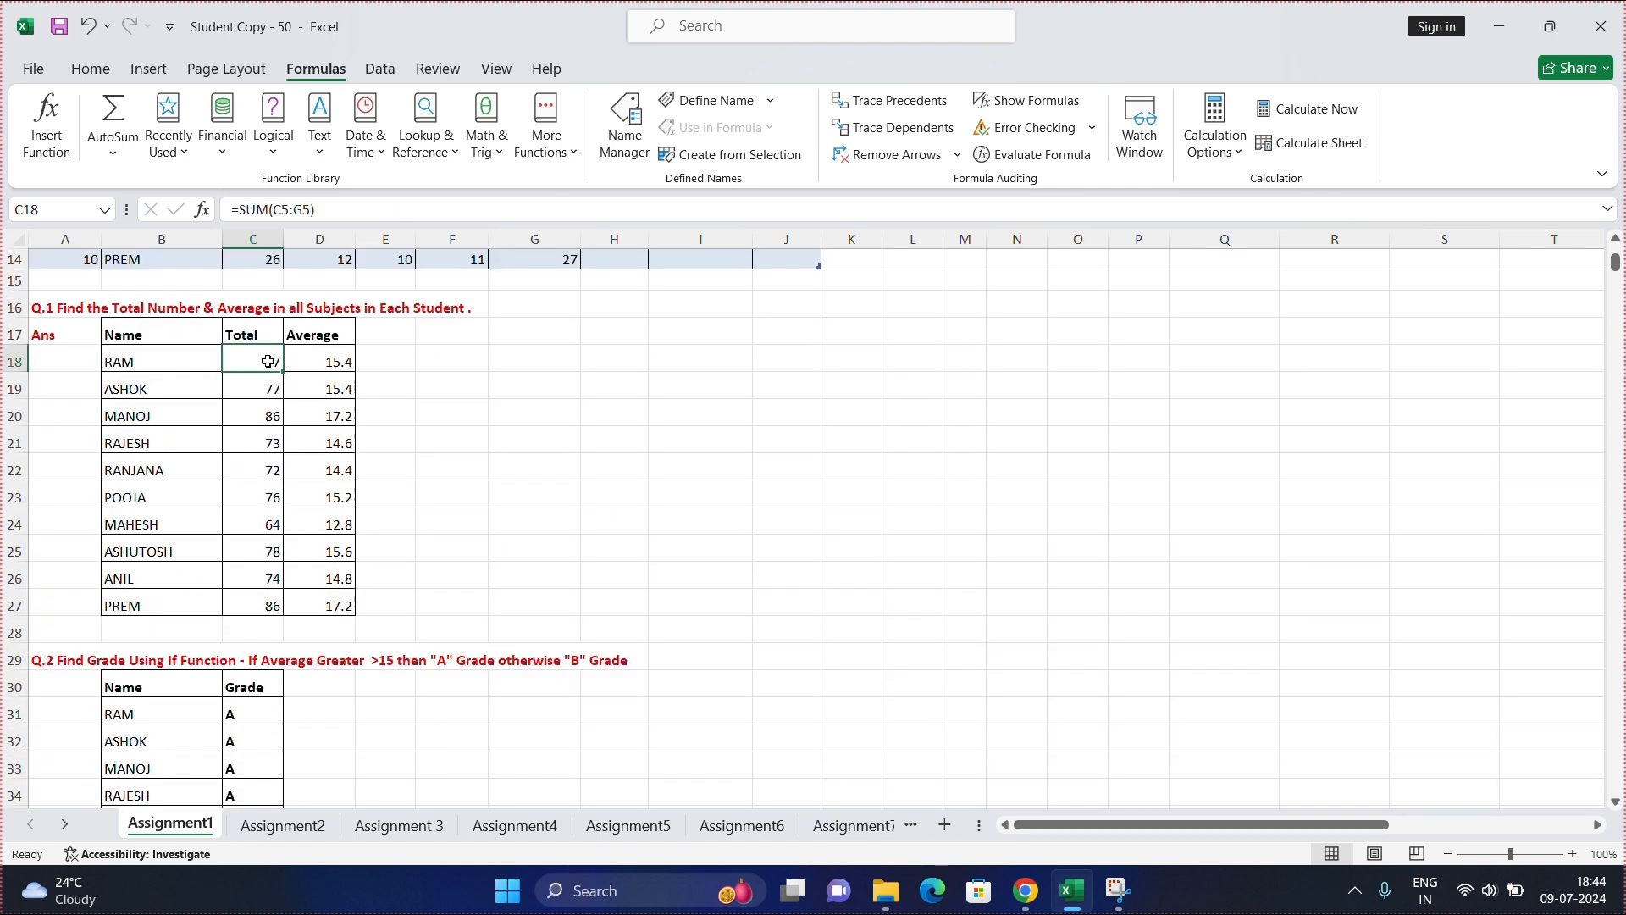
{"action": "left_click", "coordinate": [250, 386]}
{"action": "scroll", "coordinate": [172, 396], "scroll_direction": "down", "scroll_amount": 8}
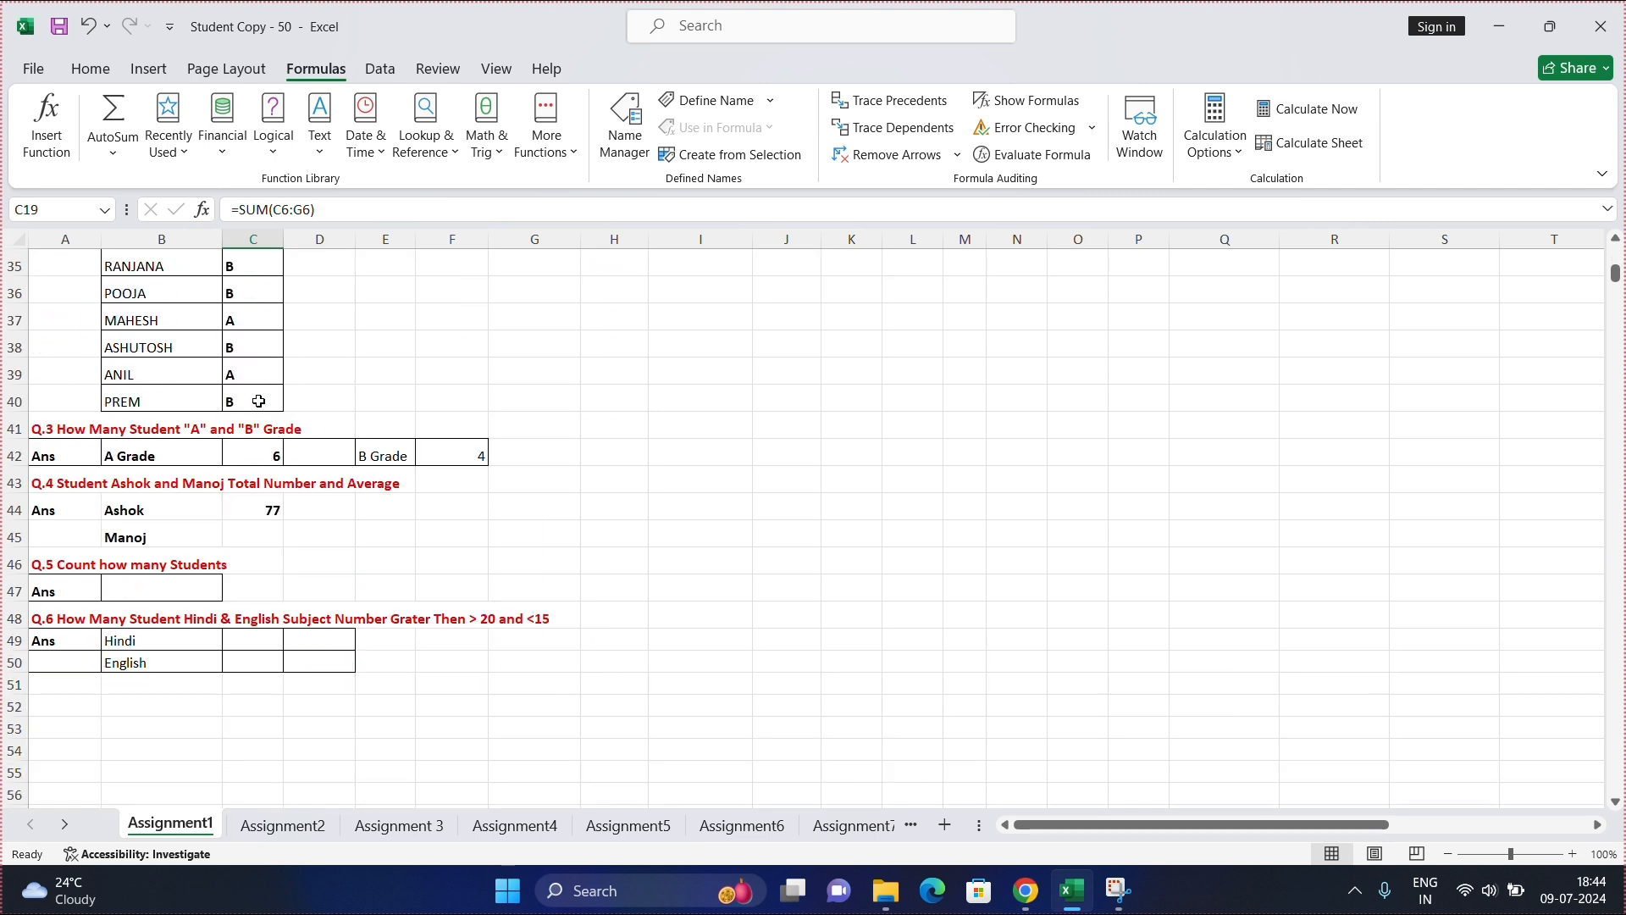
{"action": "left_click", "coordinate": [255, 432]}
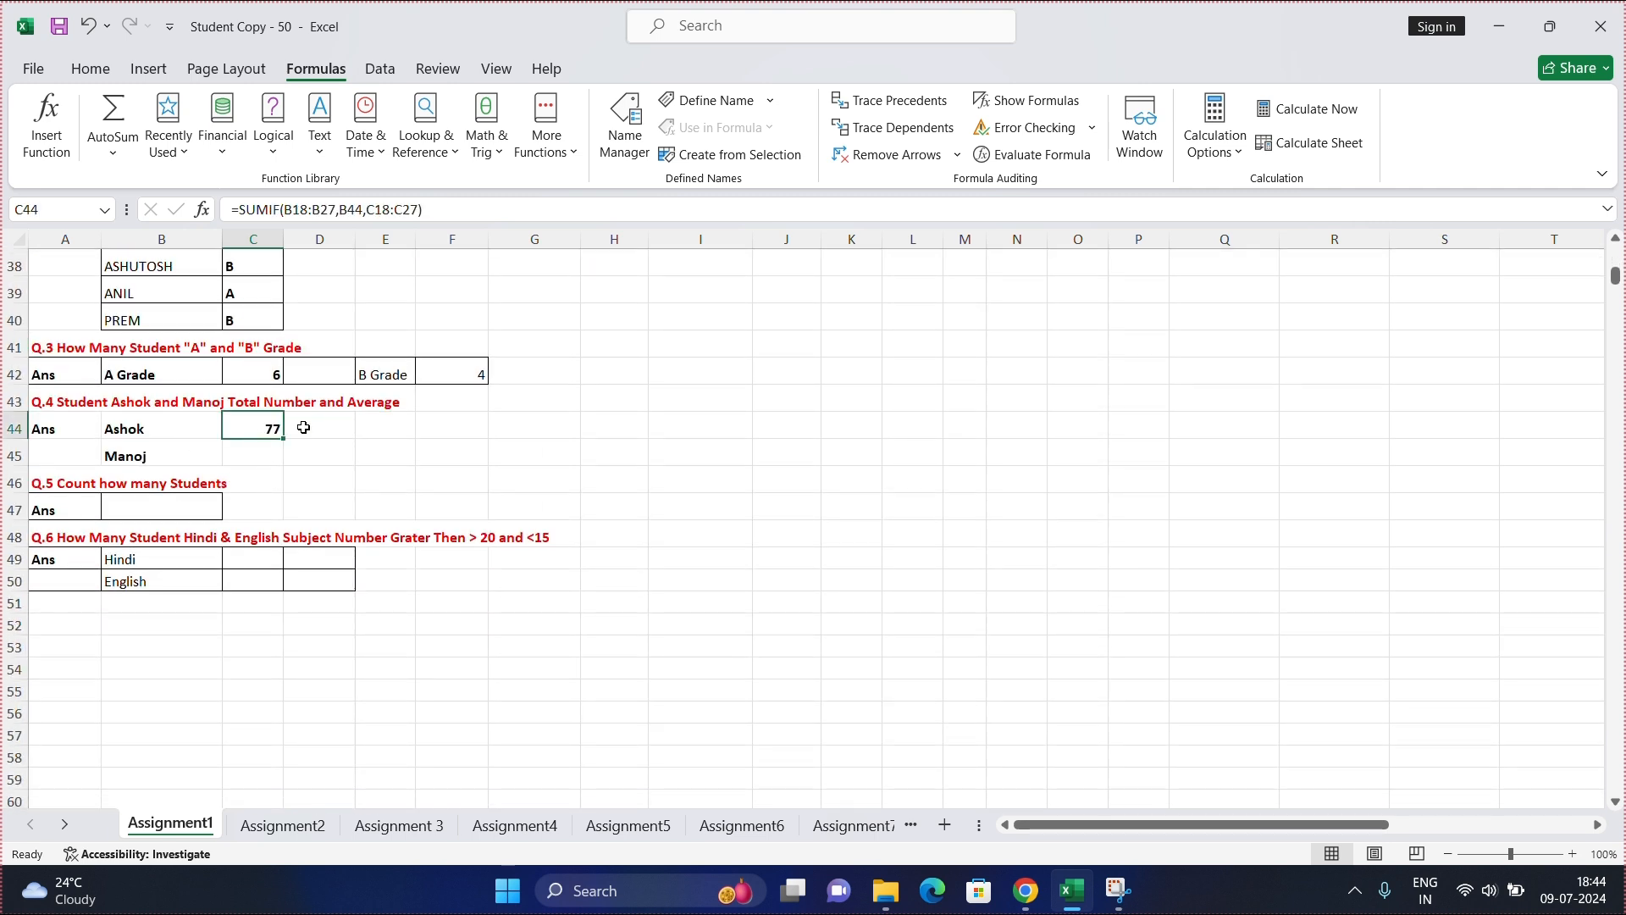
Fill the SUMIF formula from C44 down to C45 for the second Q.4 student
{"action": "left_click_drag", "start_coordinate": [284, 439], "coordinate": [283, 438]}
{"action": "left_click", "coordinate": [145, 449]}
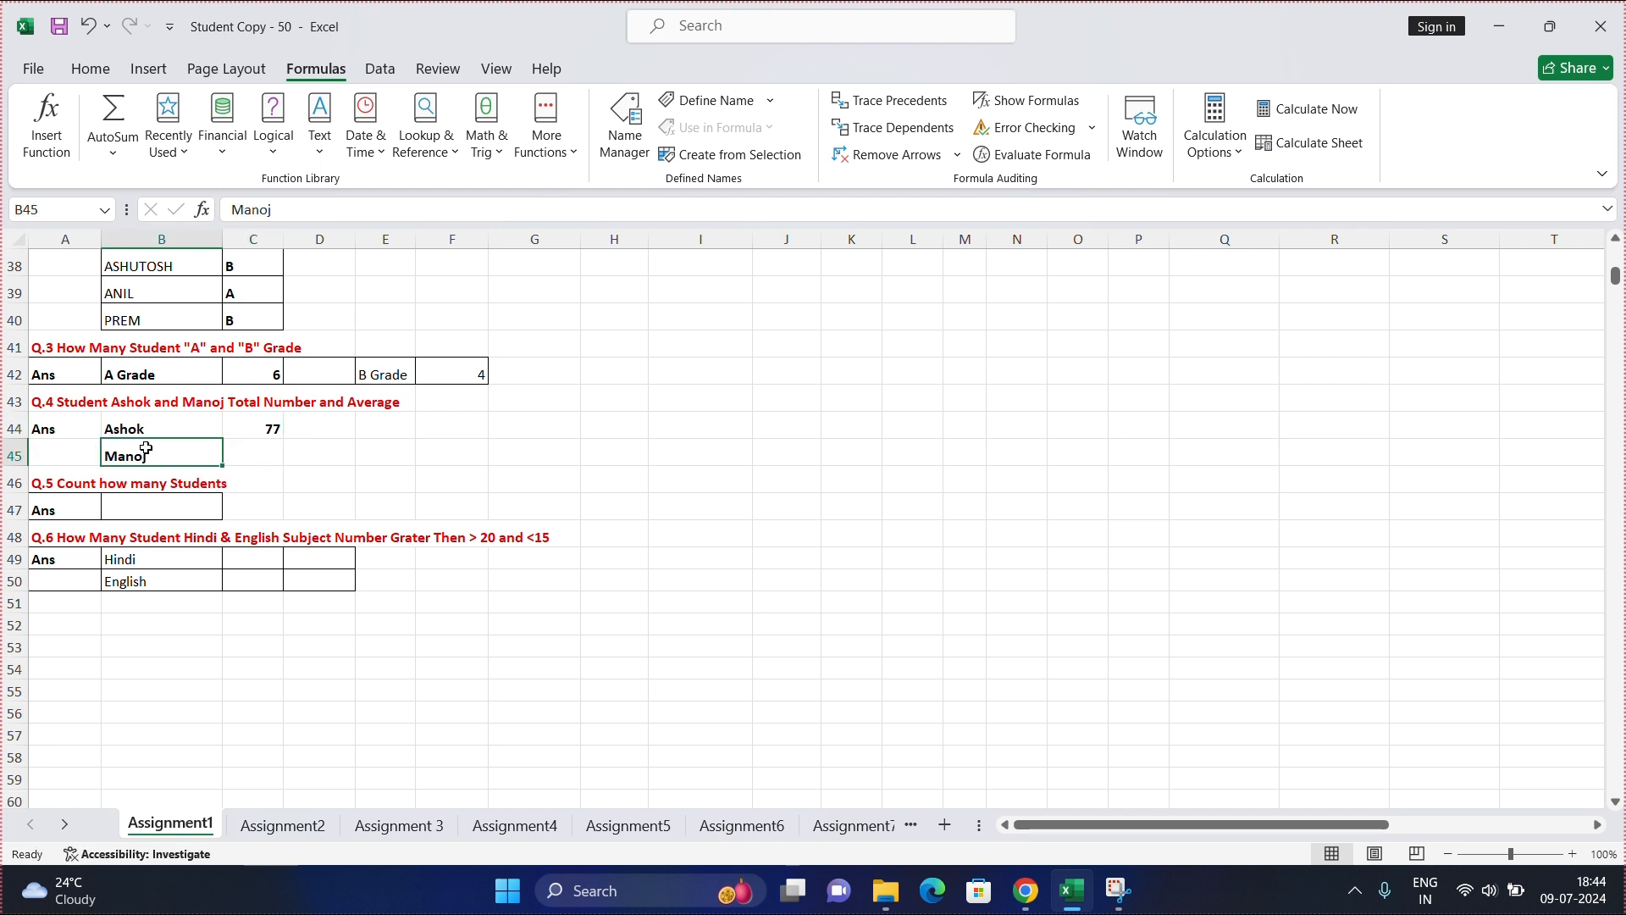
{"action": "left_click", "coordinate": [272, 430]}
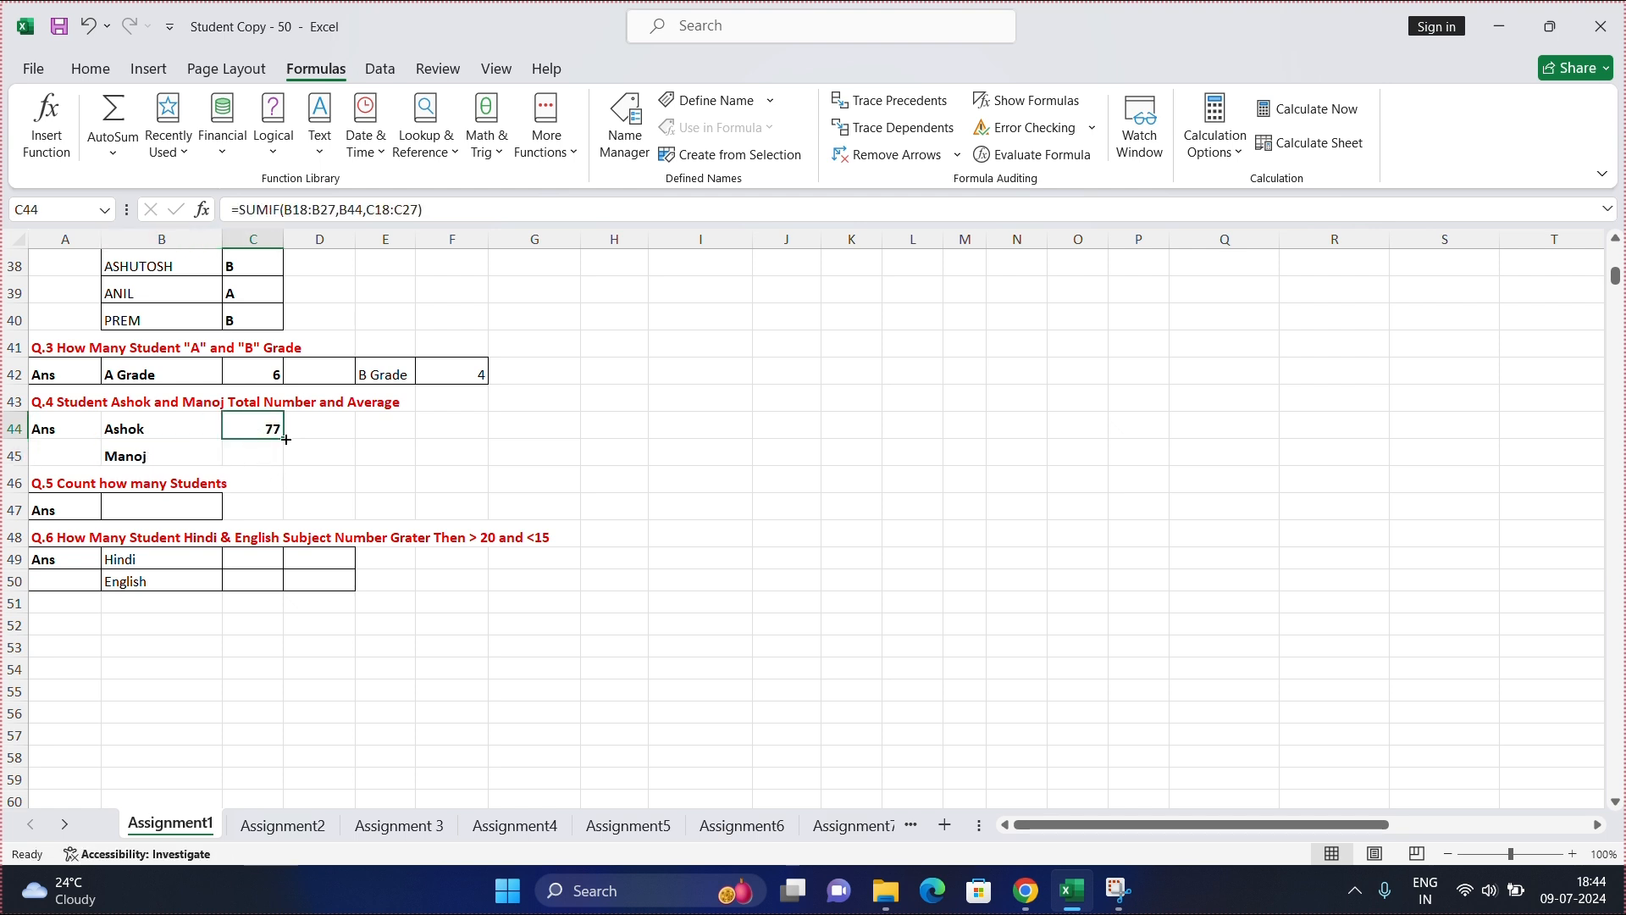
{"action": "left_click_drag", "start_coordinate": [286, 439], "coordinate": [288, 462]}
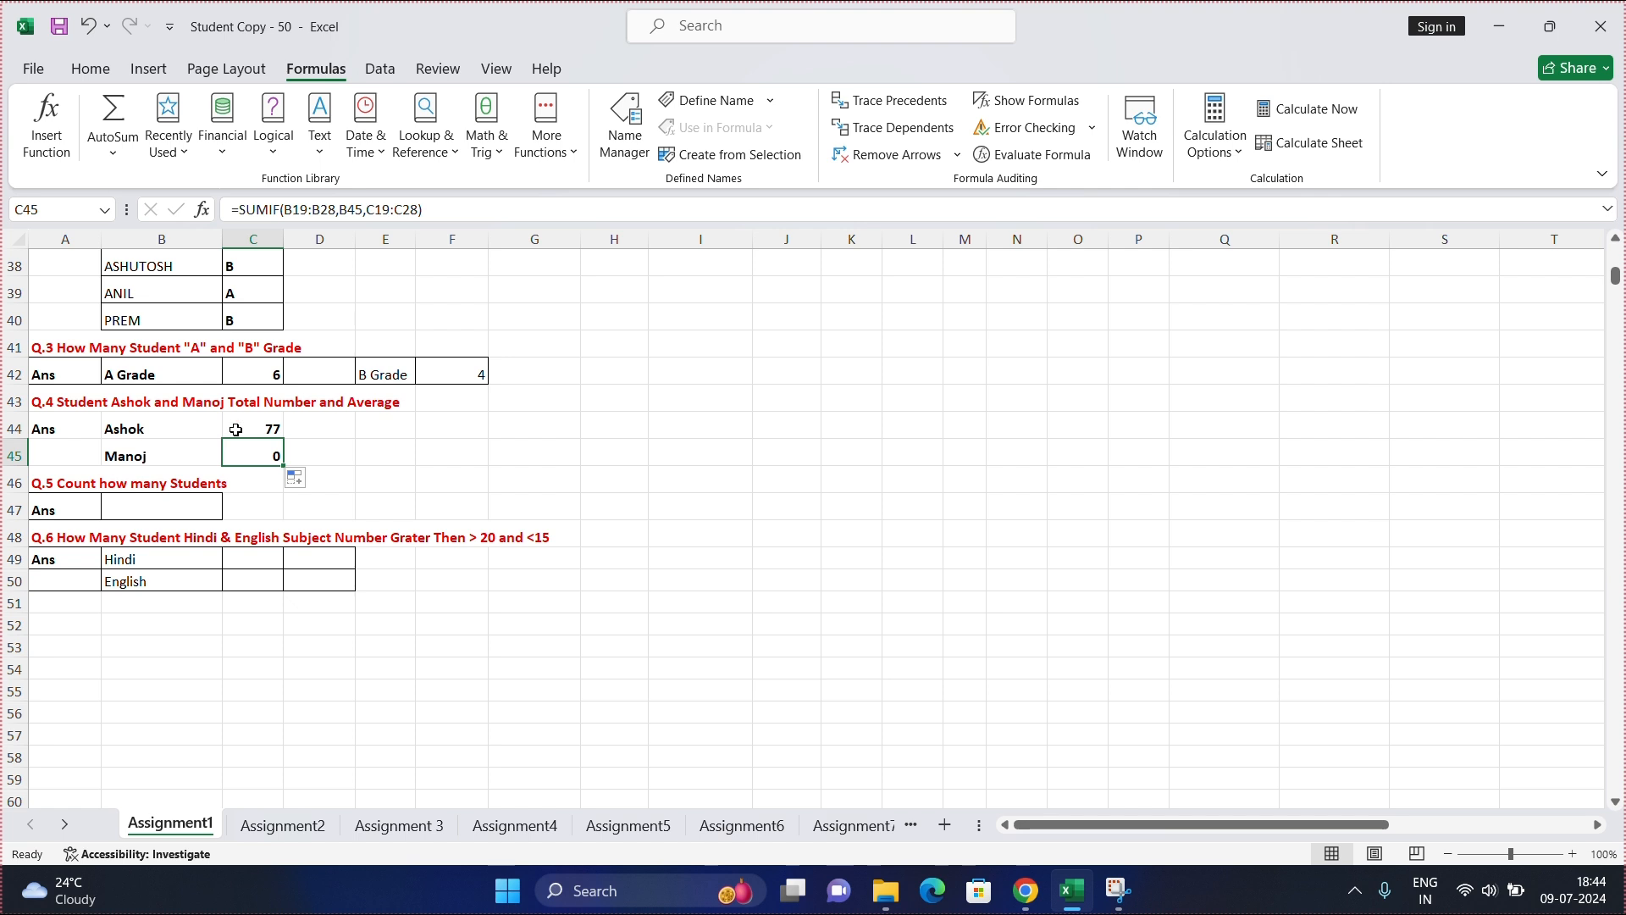
Try to re-enter B45 as the criteria of the SUMIF formula in C45
{"action": "left_click", "coordinate": [366, 210]}
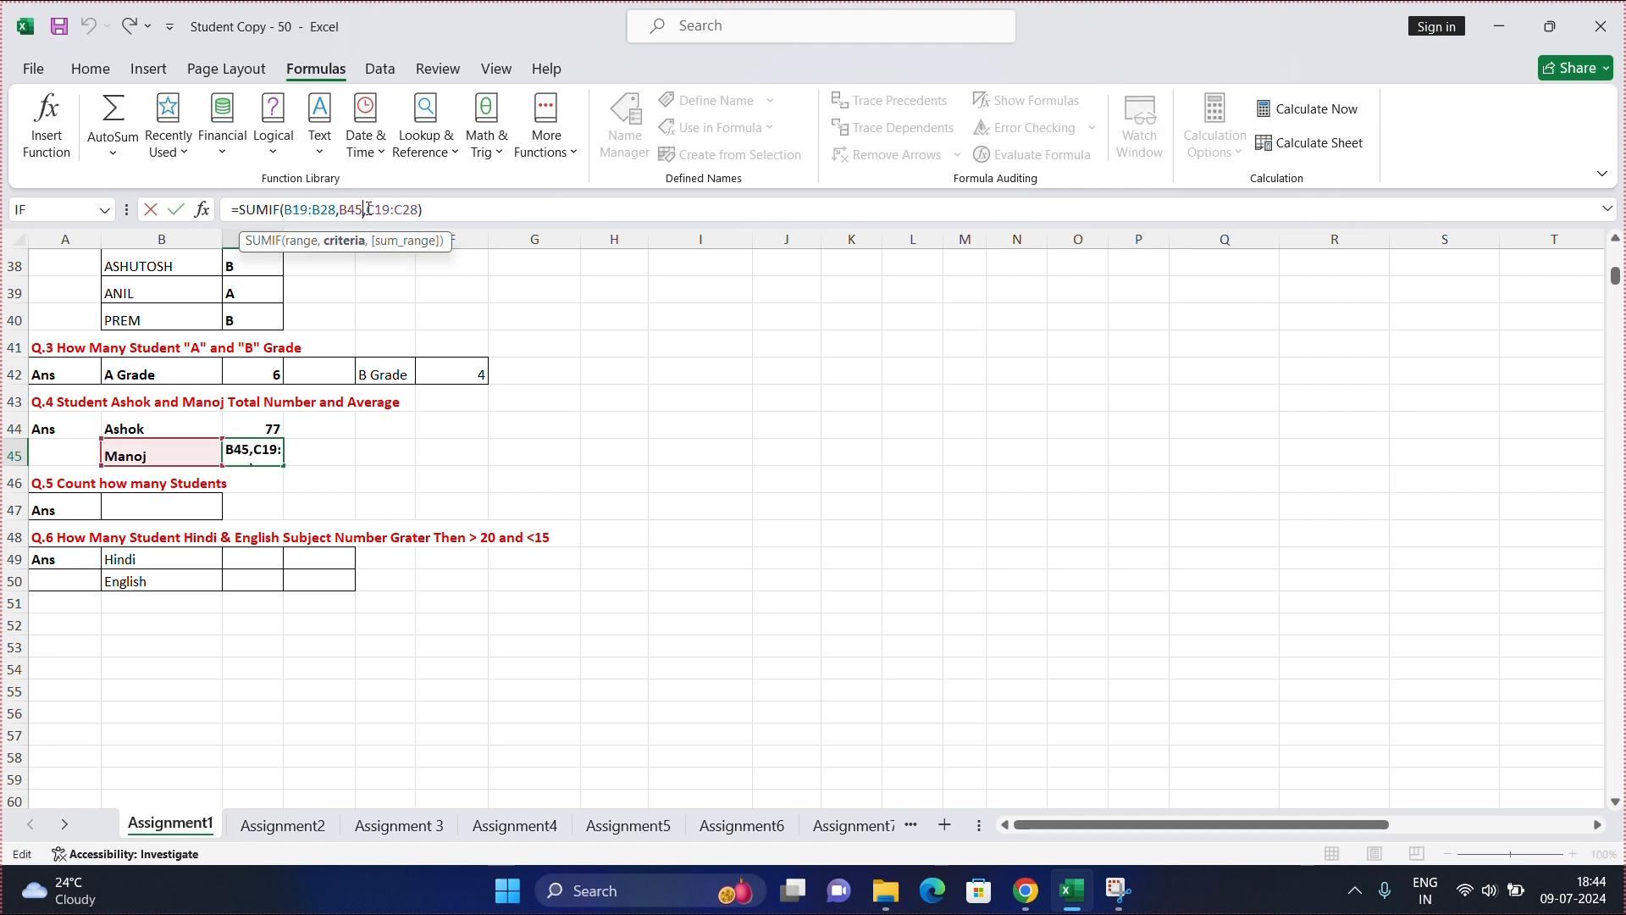
{"action": "scroll", "coordinate": [366, 334], "scroll_direction": "up", "scroll_amount": 3}
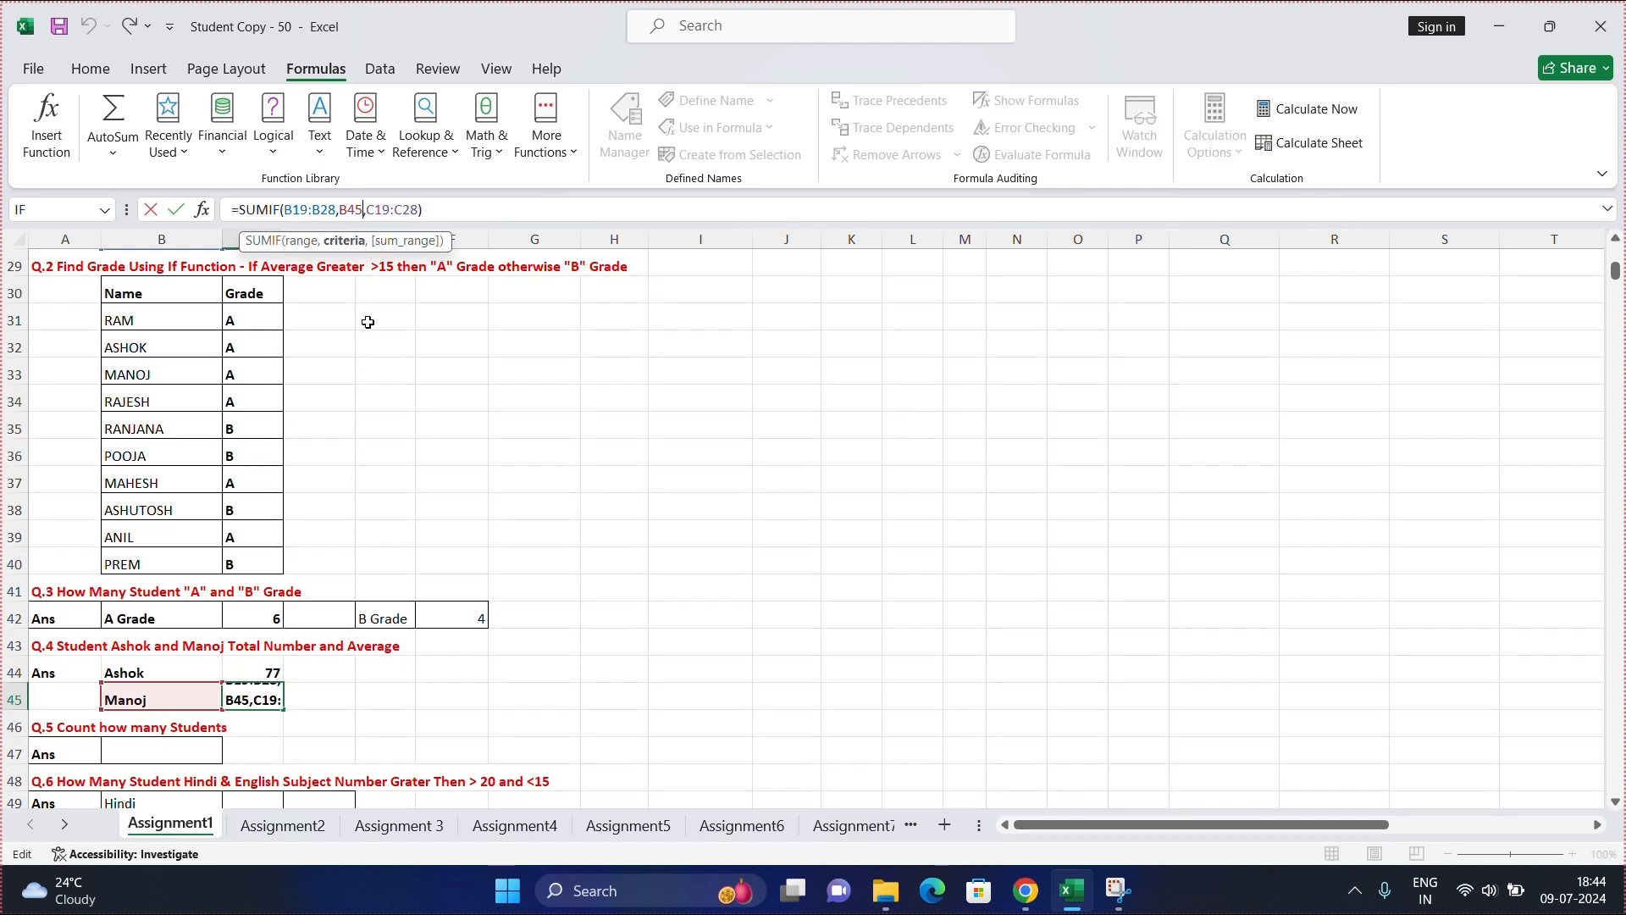
{"action": "key", "text": "BackSpace"}
{"action": "key", "text": "BackSpace"}
{"action": "key", "text": "BackSpace"}
{"action": "scroll", "coordinate": [355, 329], "scroll_direction": "down", "scroll_amount": 2}
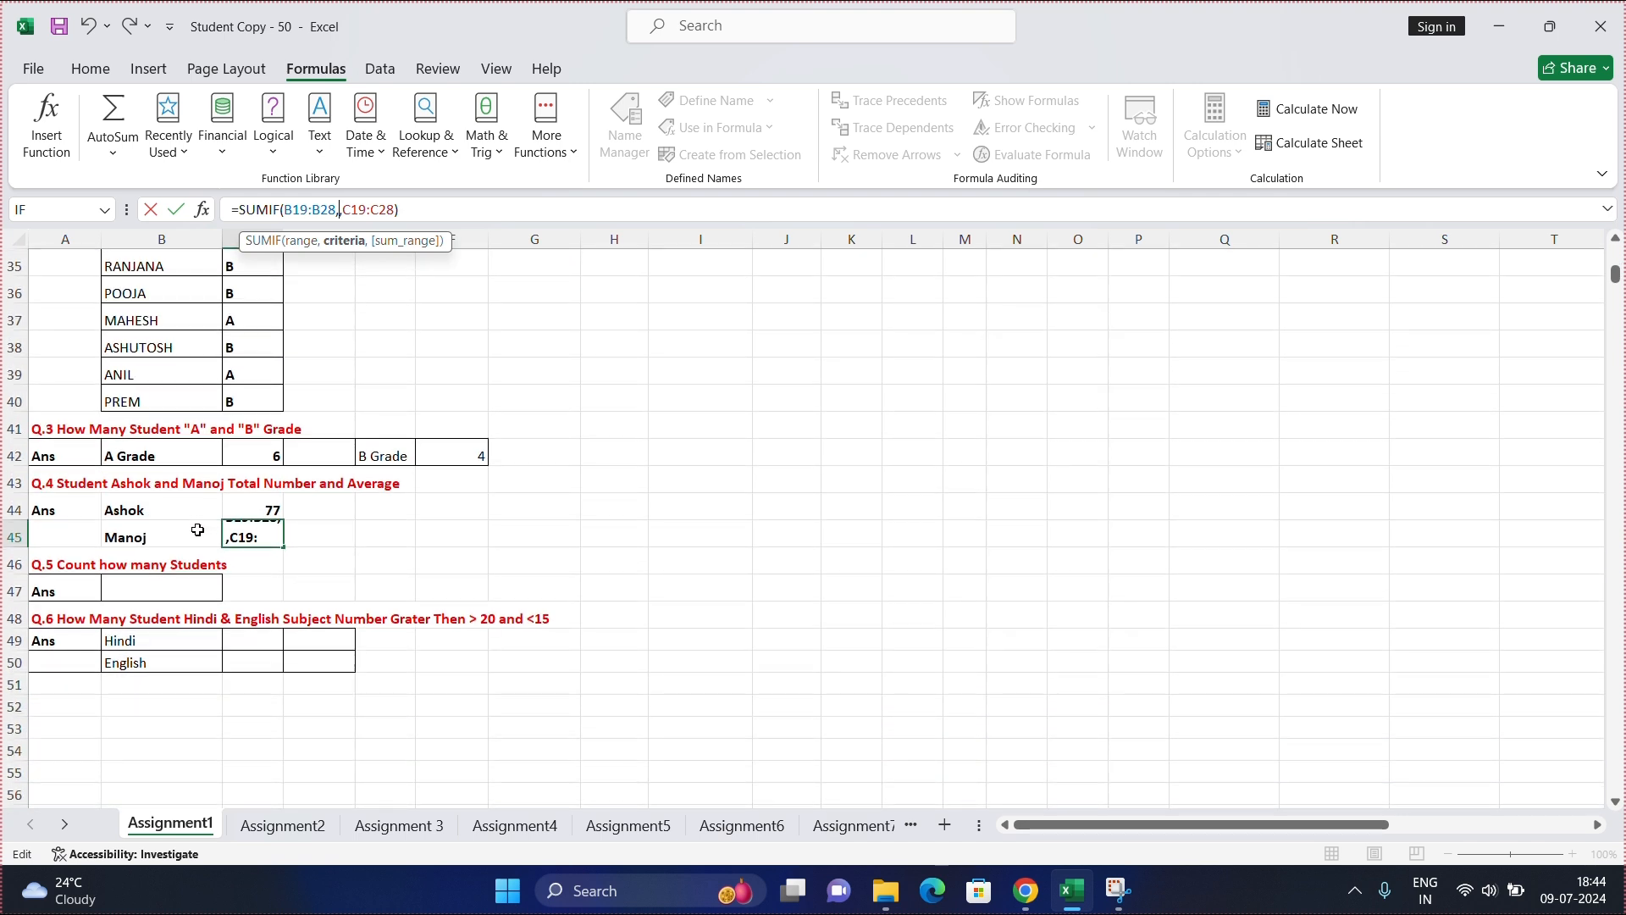
{"action": "left_click", "coordinate": [173, 540]}
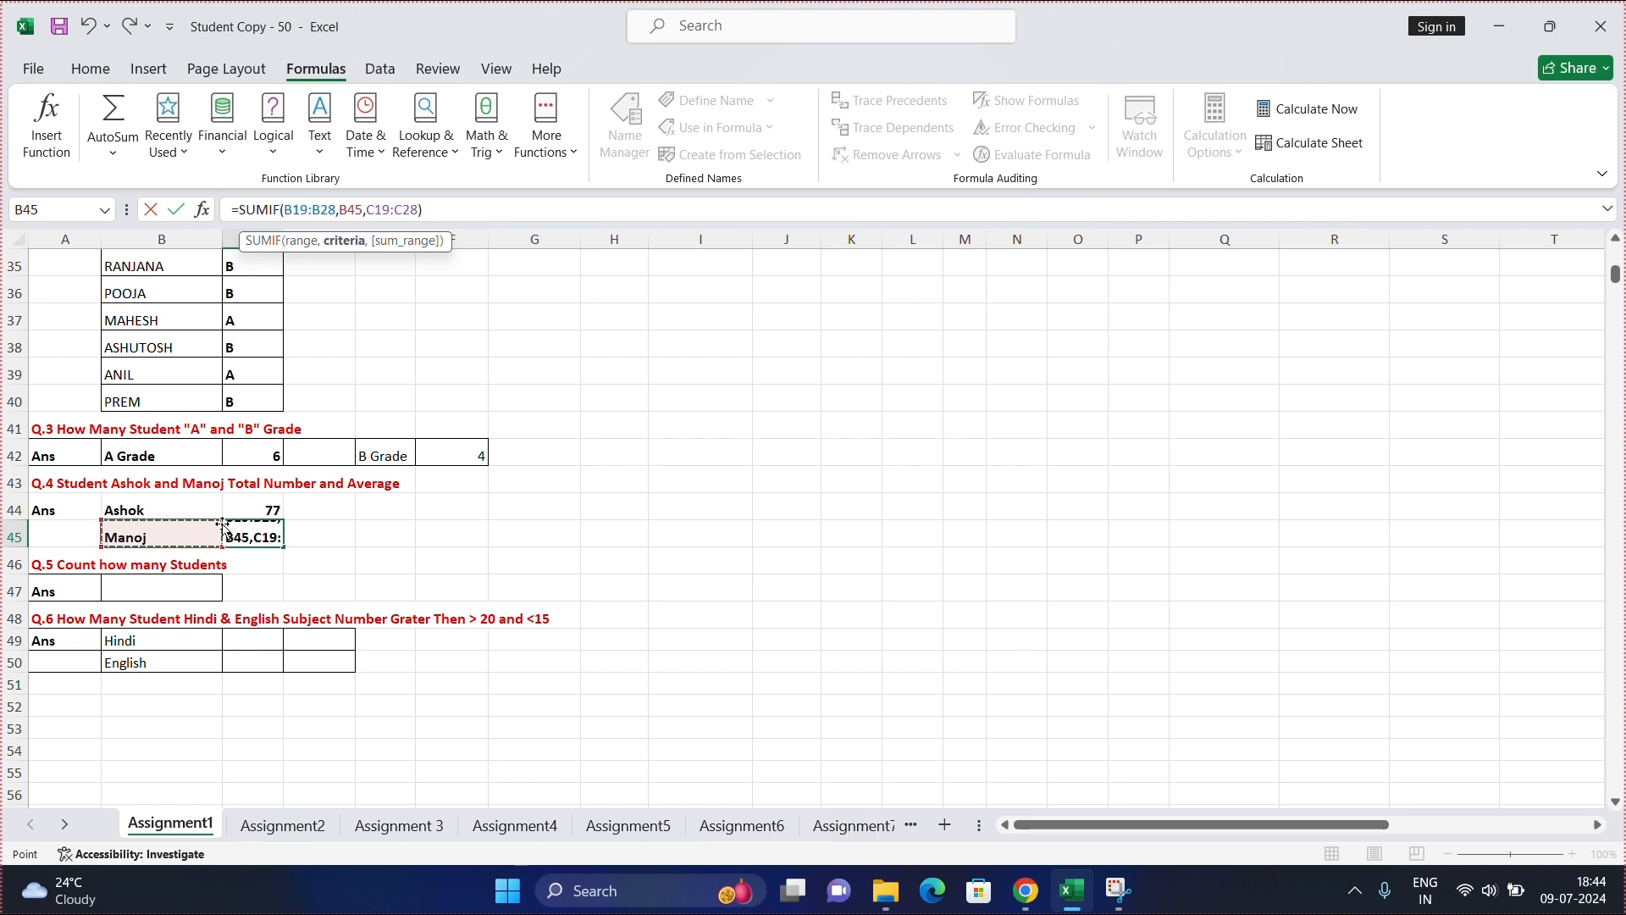
{"action": "key", "text": "Return"}
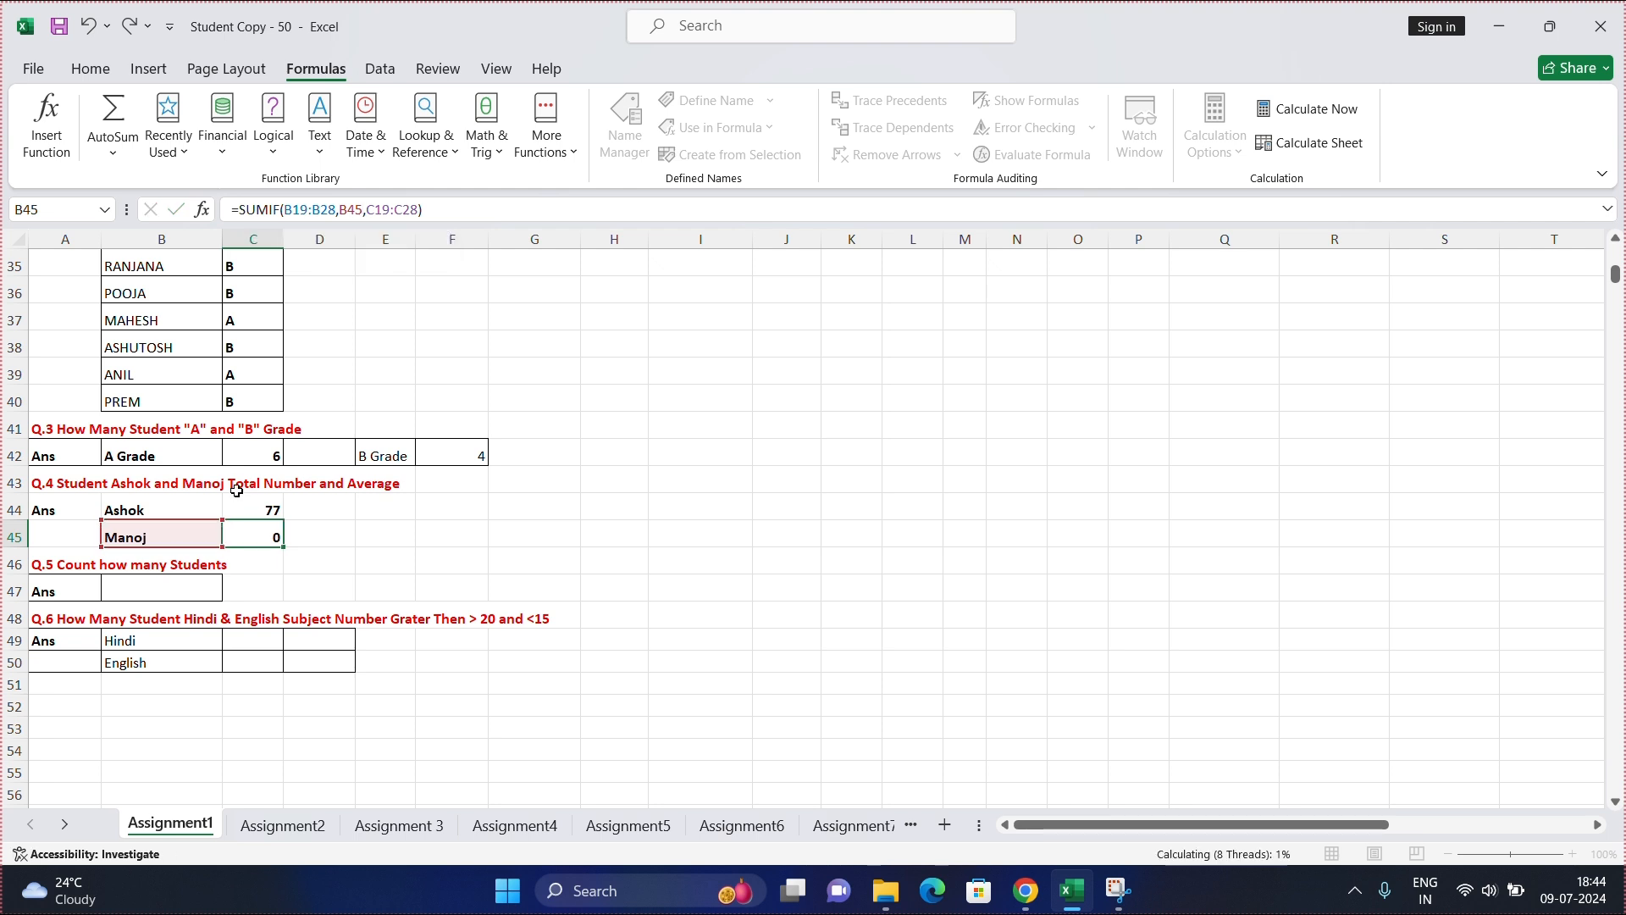
Replace the criteria of the SUMIF formula in C45 with the student's name cell B20 from the Q.1 table, and check the result
{"action": "left_click", "coordinate": [267, 530]}
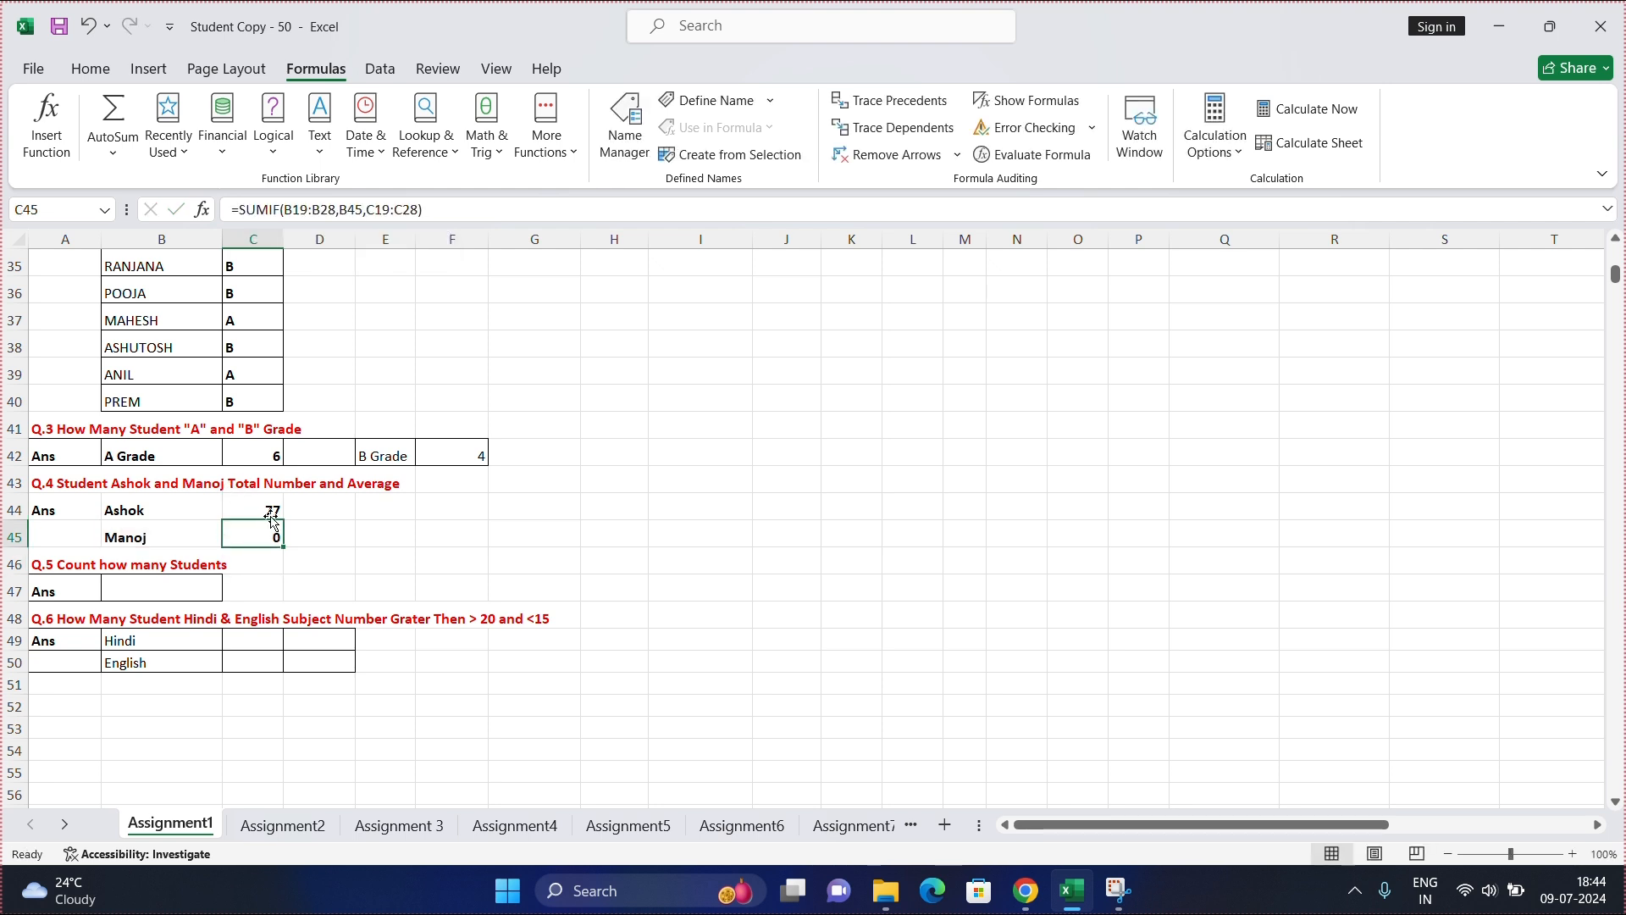
{"action": "left_click", "coordinate": [359, 215]}
{"action": "scroll", "coordinate": [303, 400], "scroll_direction": "up", "scroll_amount": 7}
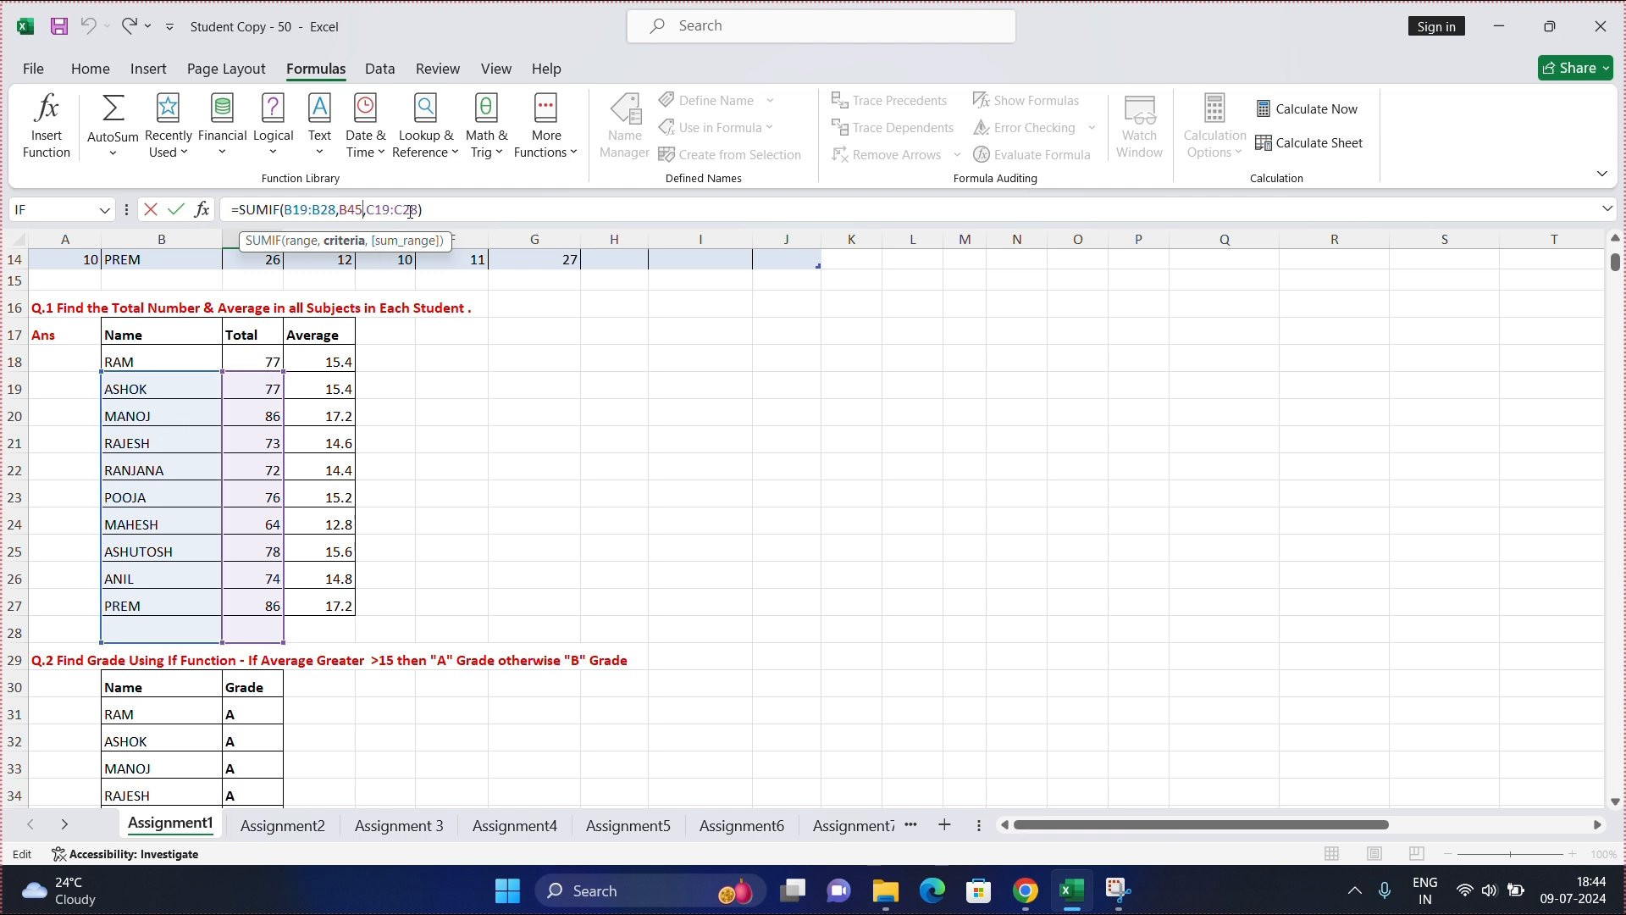
{"action": "key", "text": "BackSpace"}
{"action": "key", "text": "BackSpace"}
{"action": "key", "text": "BackSpace"}
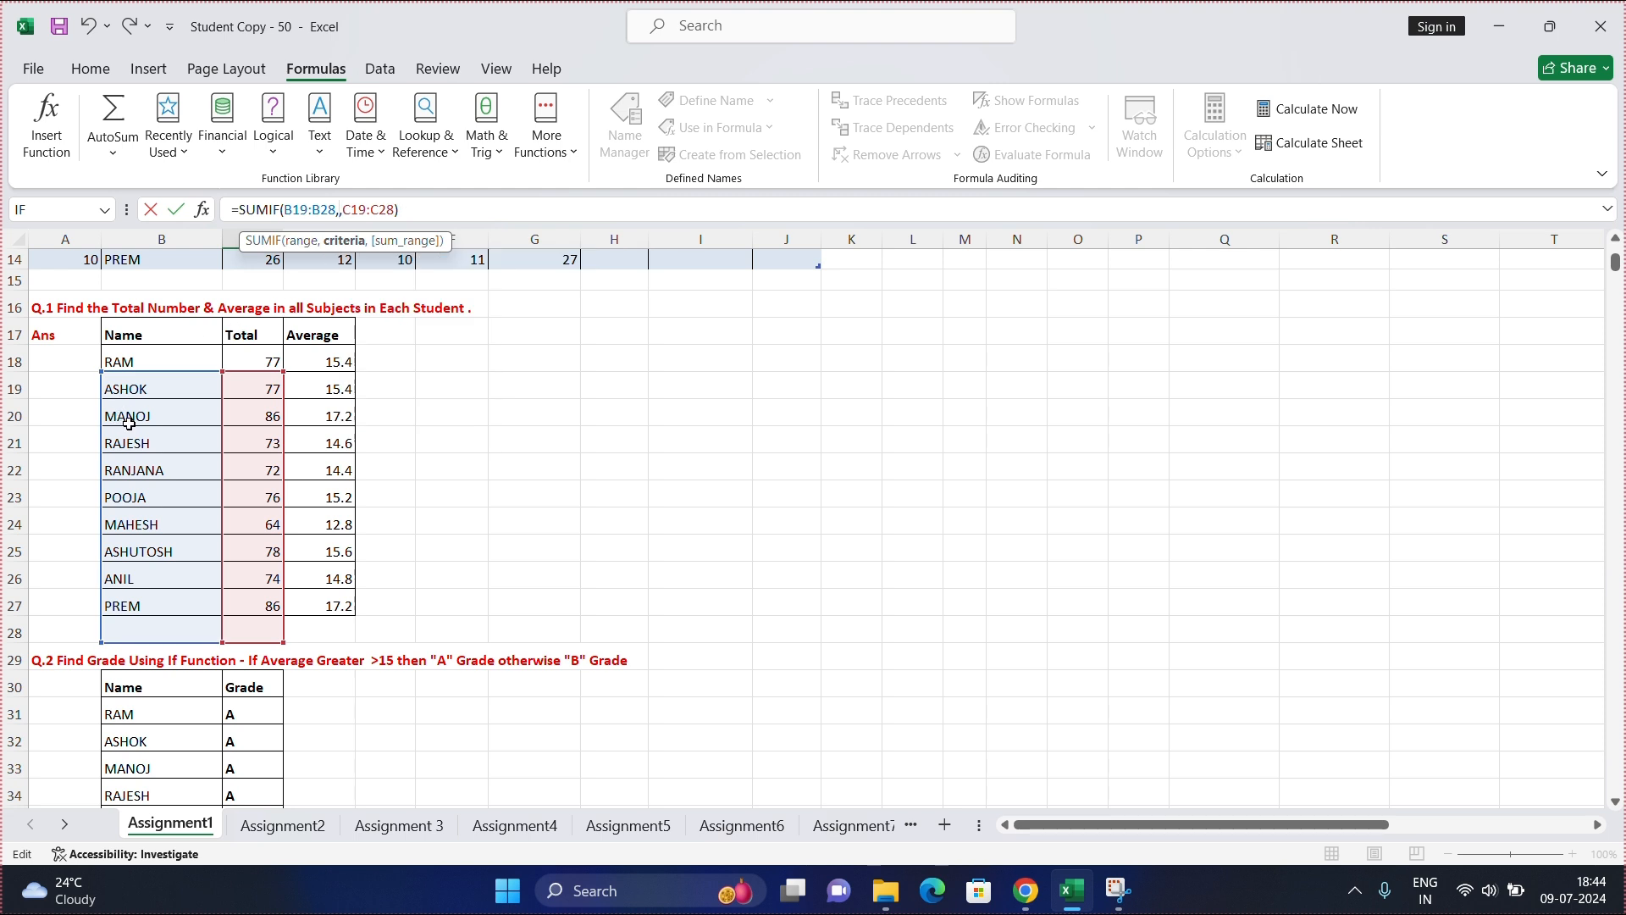
{"action": "left_click", "coordinate": [128, 422]}
{"action": "key", "text": "Return"}
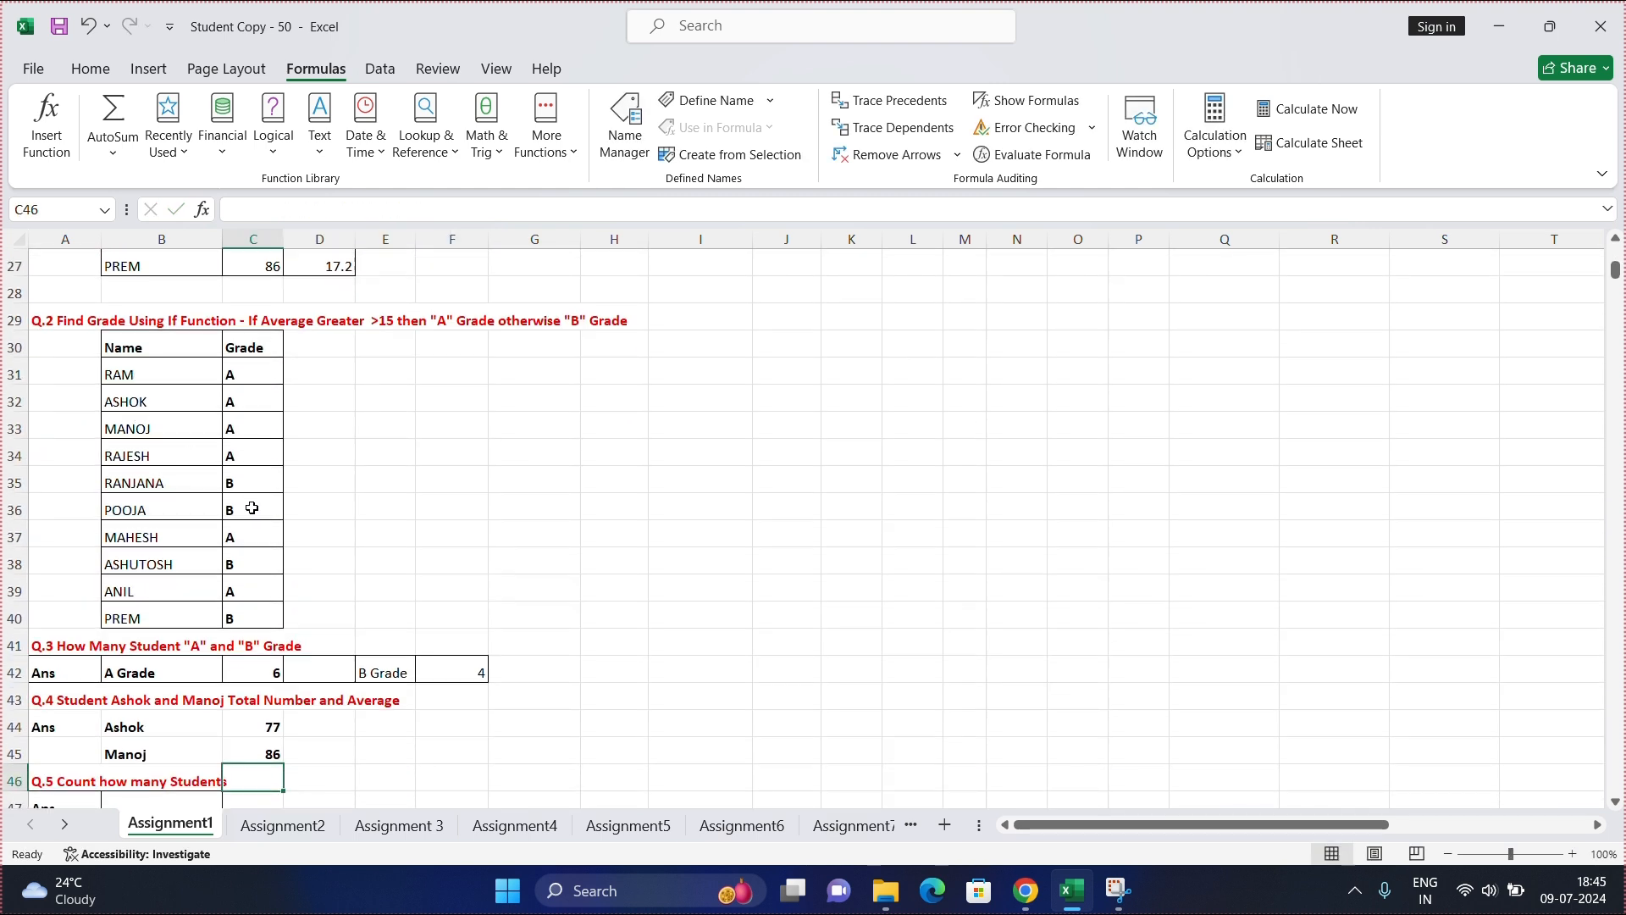
{"action": "scroll", "coordinate": [251, 507], "scroll_direction": "down", "scroll_amount": 3}
{"action": "left_click", "coordinate": [254, 509]}
{"action": "left_click", "coordinate": [158, 510]}
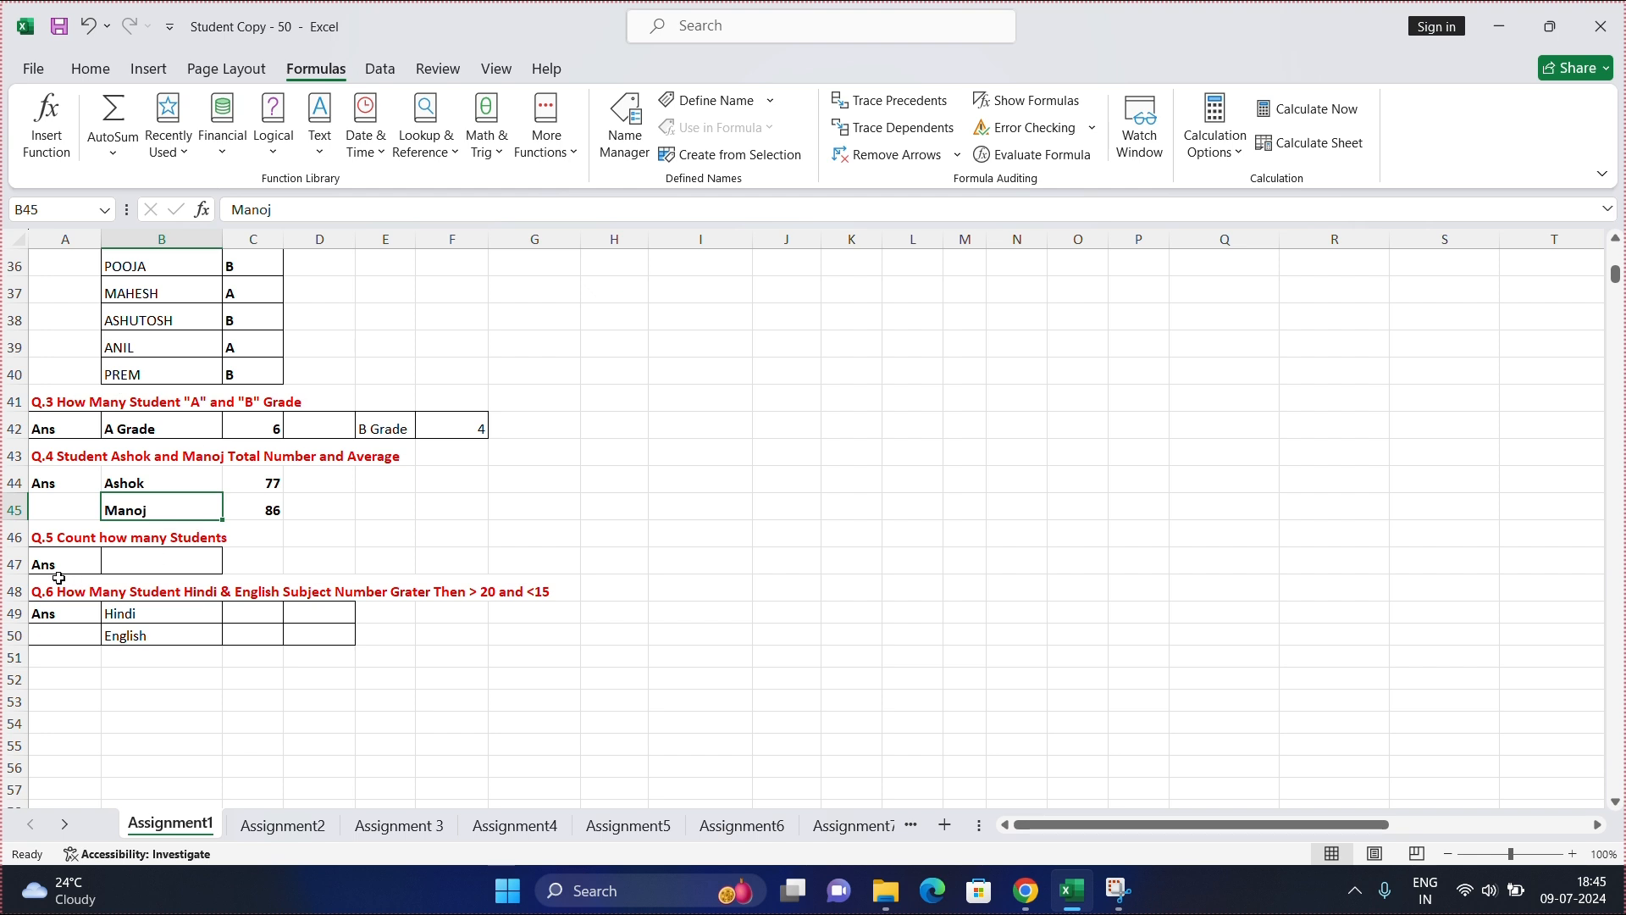
Count the students for Q.5 in B47 with a COUNTA formula over the Student Name column of Table_1
{"action": "left_click", "coordinate": [140, 556]}
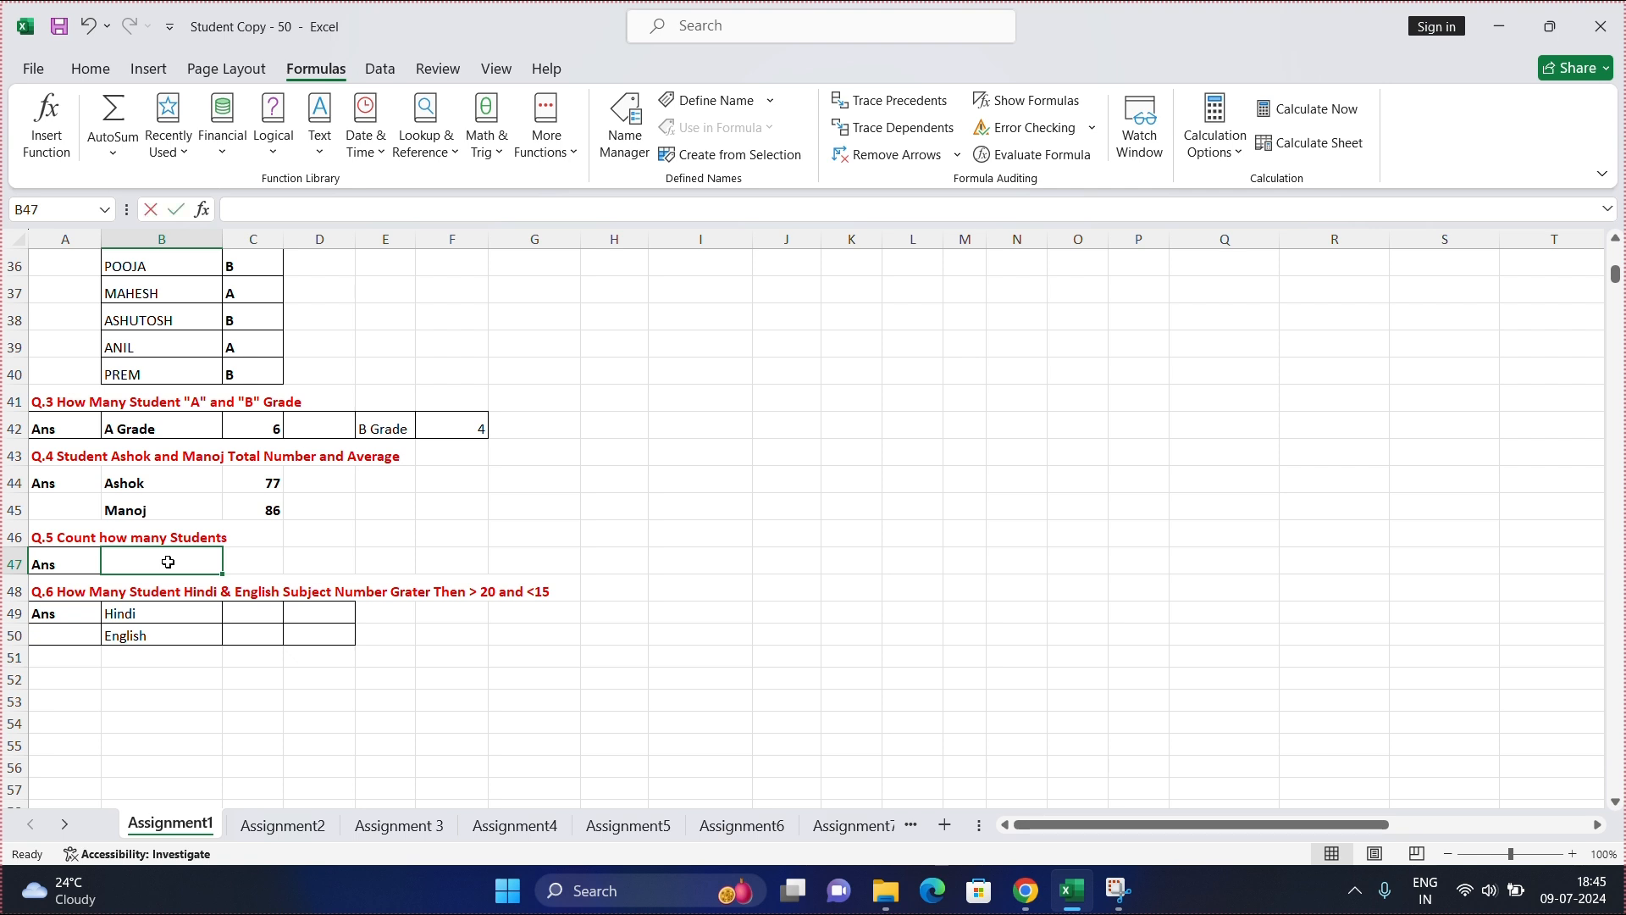
{"action": "type", "text": "=count"}
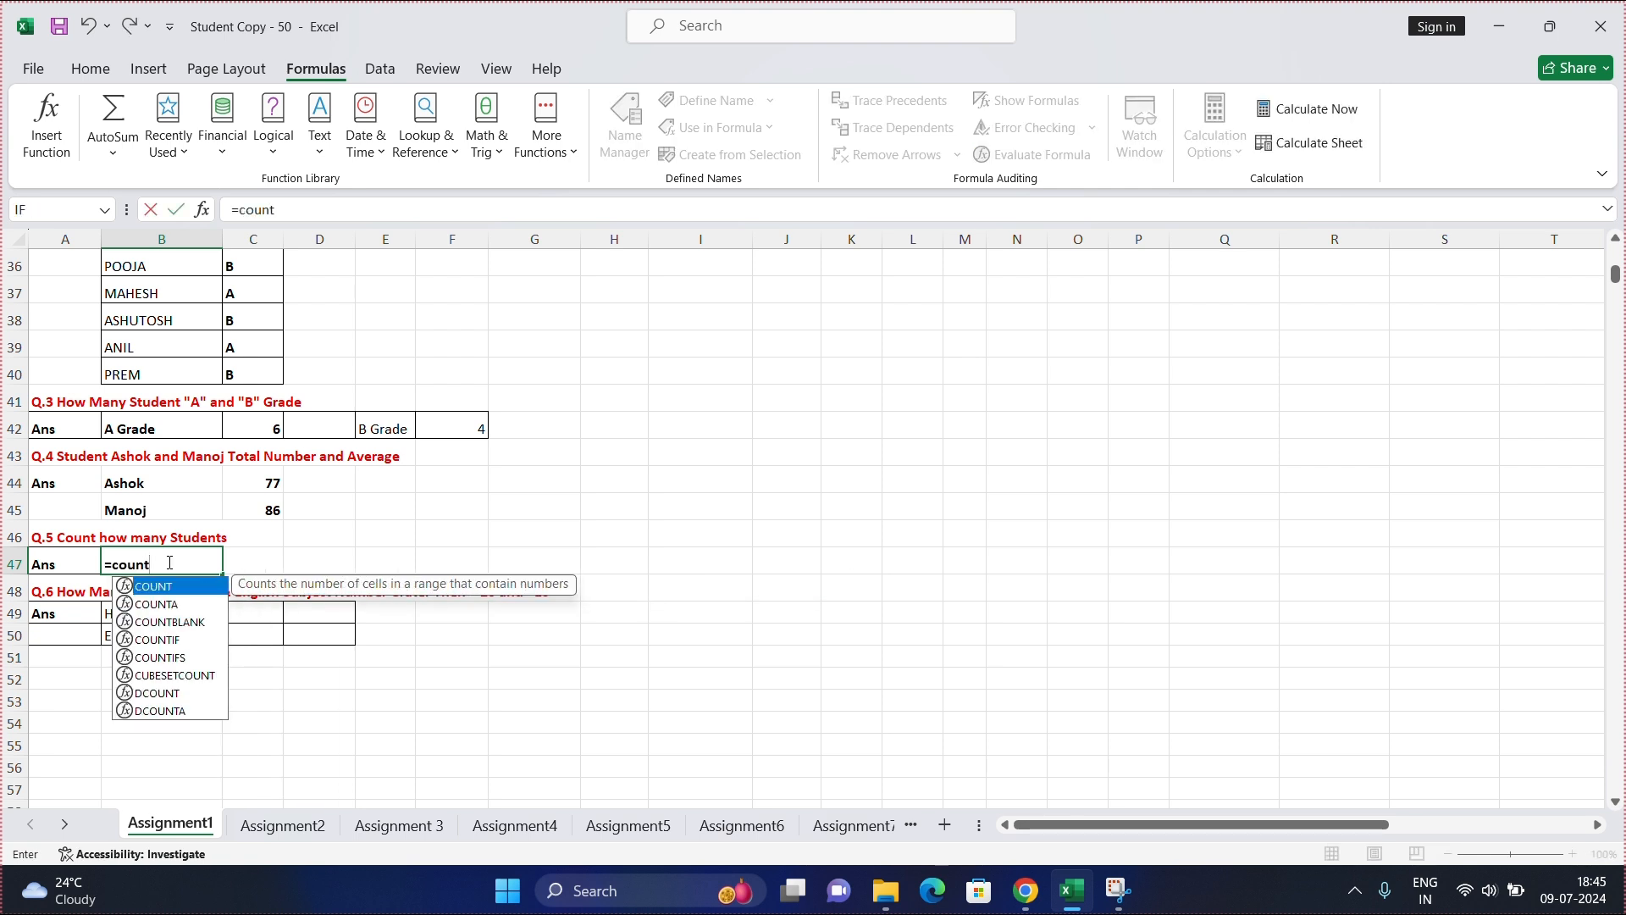
{"action": "type", "text": "a"}
{"action": "key", "text": "Tab"}
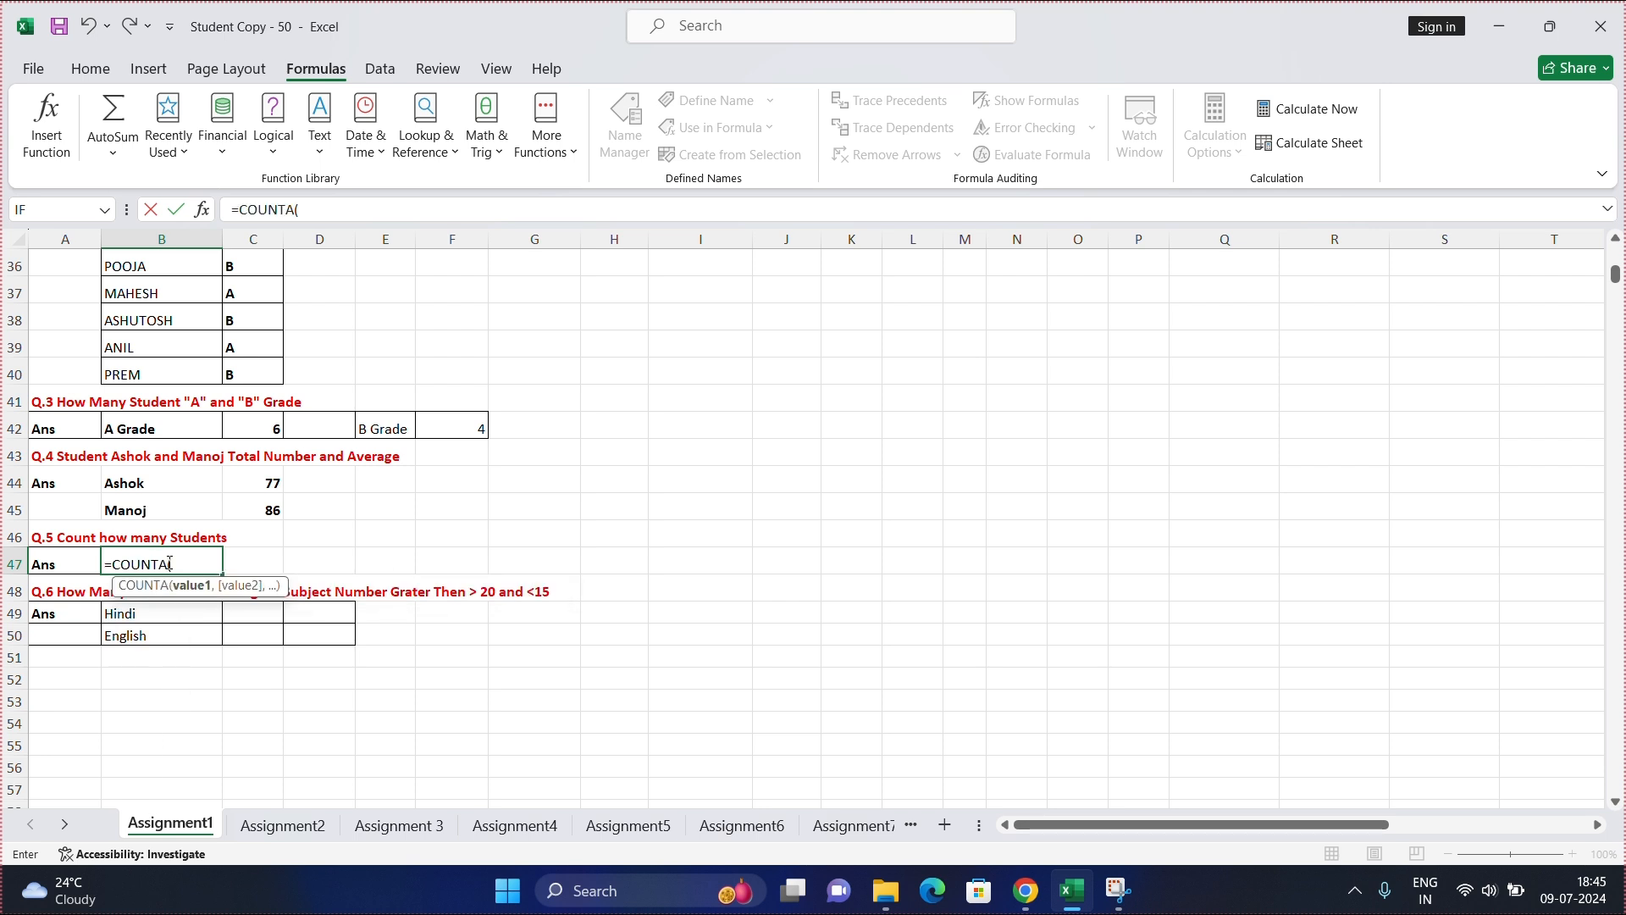
{"action": "scroll", "coordinate": [209, 573], "scroll_direction": "up", "scroll_amount": 12}
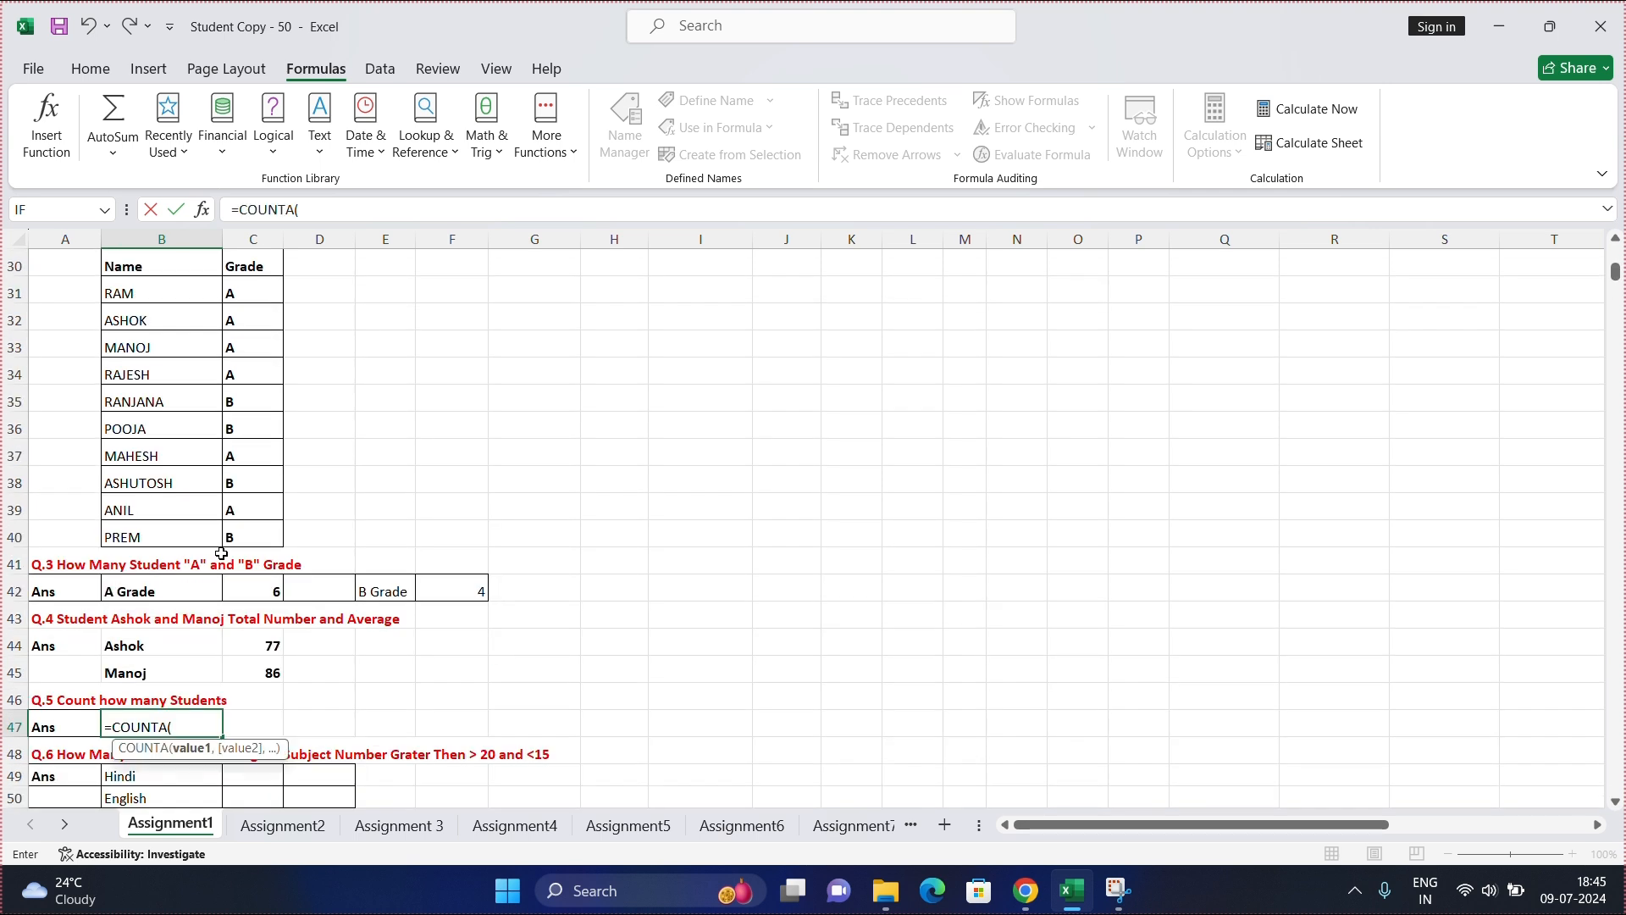
{"action": "left_click_drag", "start_coordinate": [181, 350], "coordinate": [180, 531]}
{"action": "scroll", "coordinate": [180, 461], "scroll_direction": "down", "scroll_amount": 4}
{"action": "scroll", "coordinate": [181, 460], "scroll_direction": "down", "scroll_amount": 10}
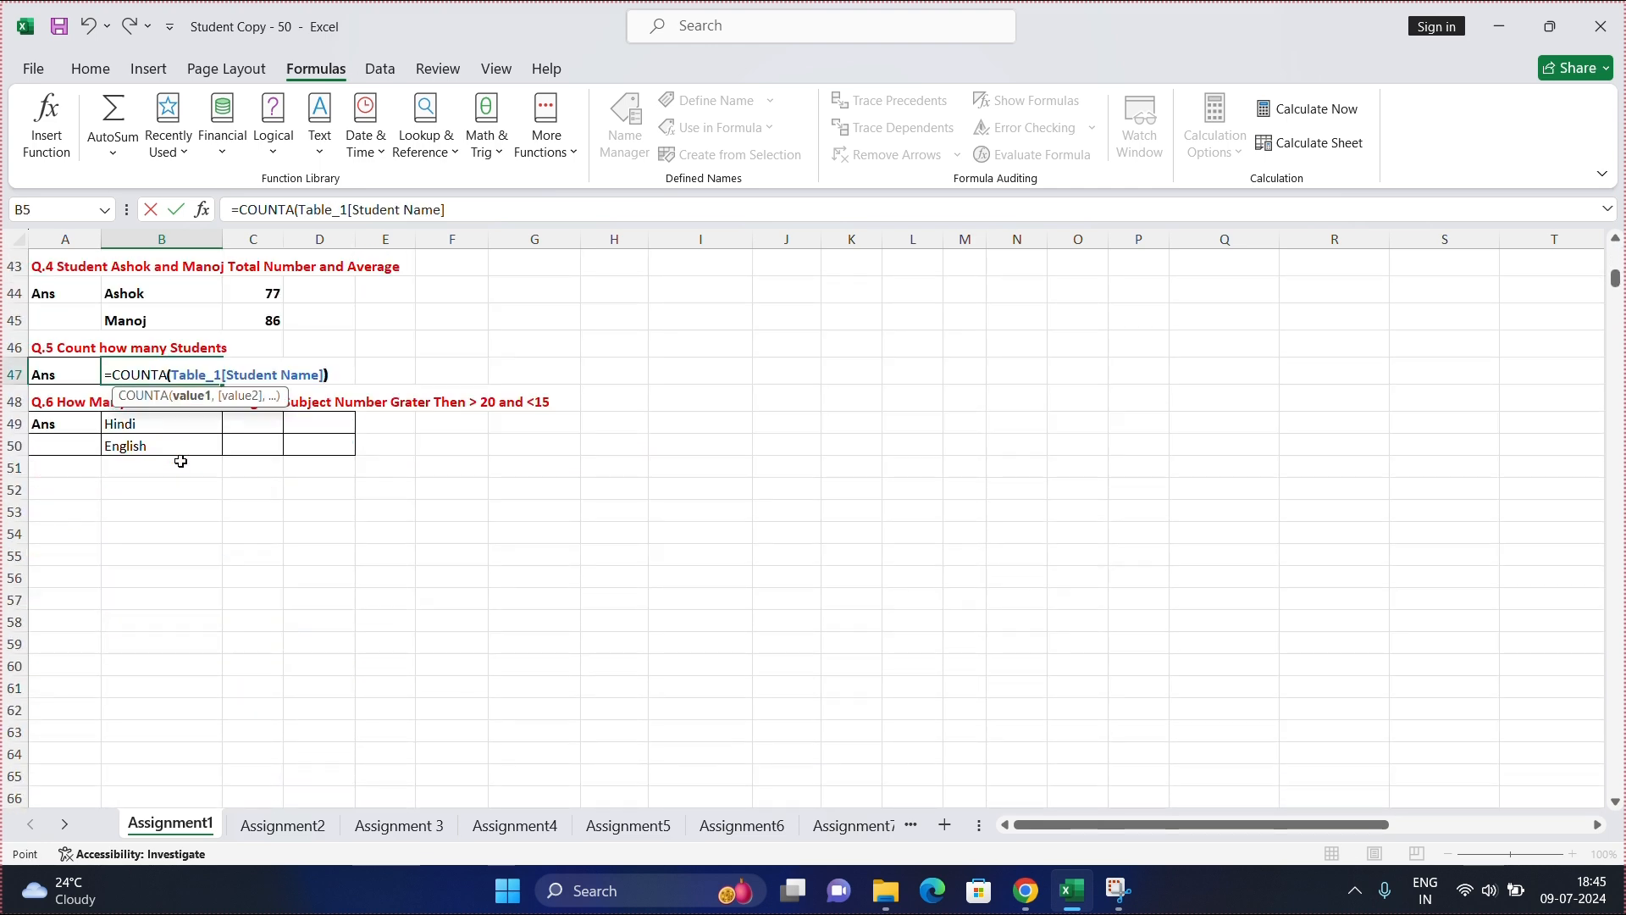
{"action": "key", "text": "Return"}
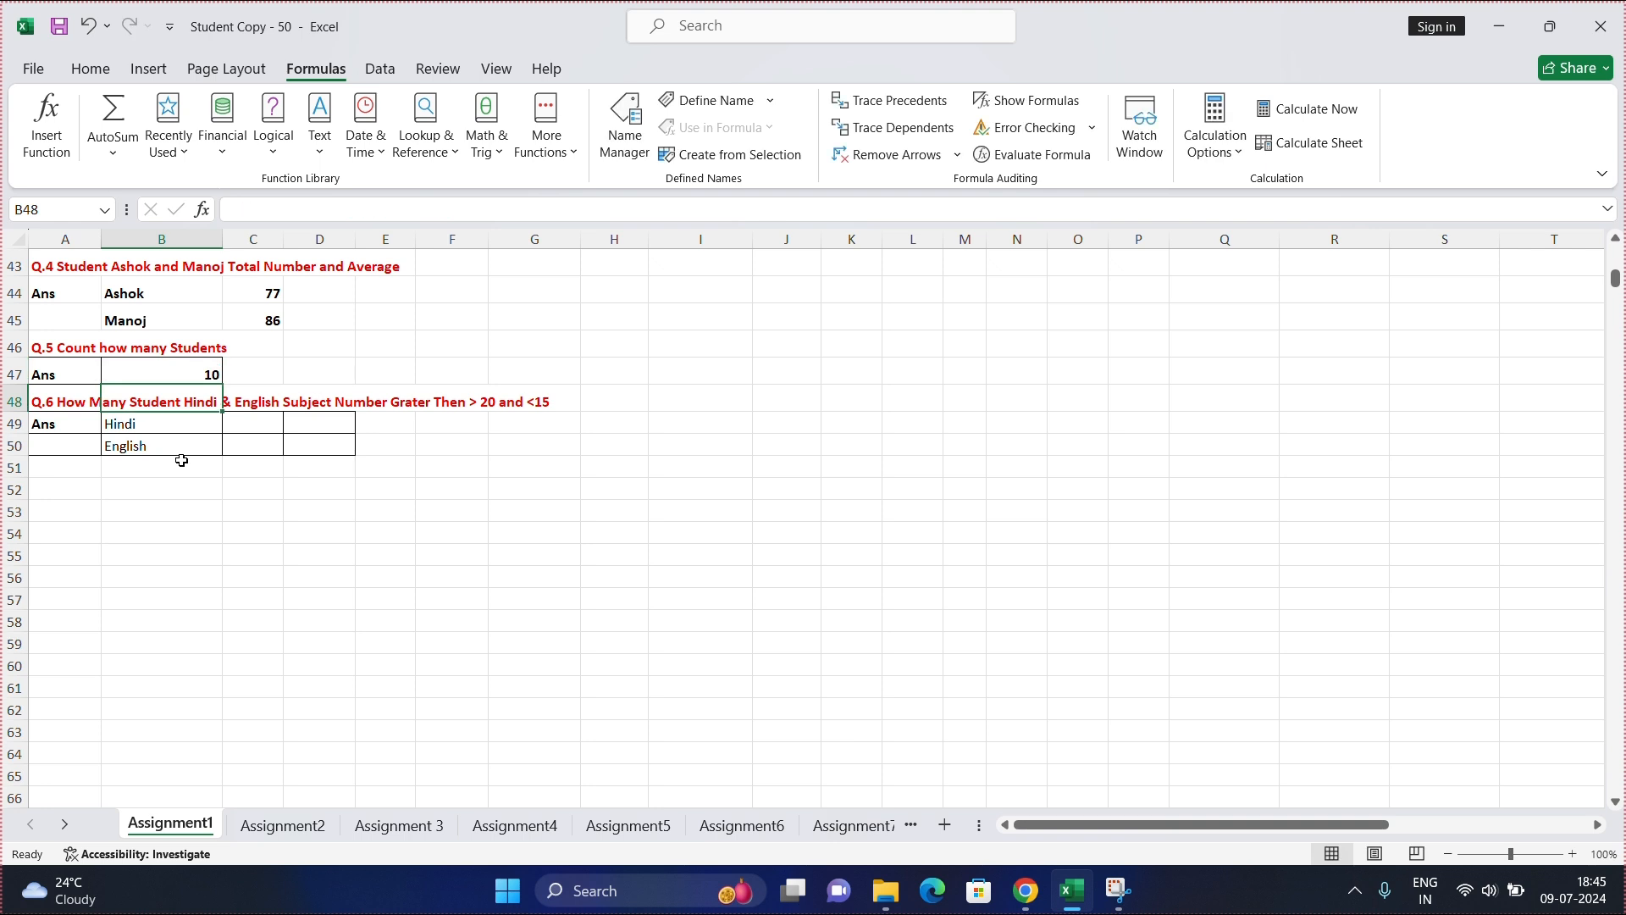
{"action": "left_click", "coordinate": [198, 377]}
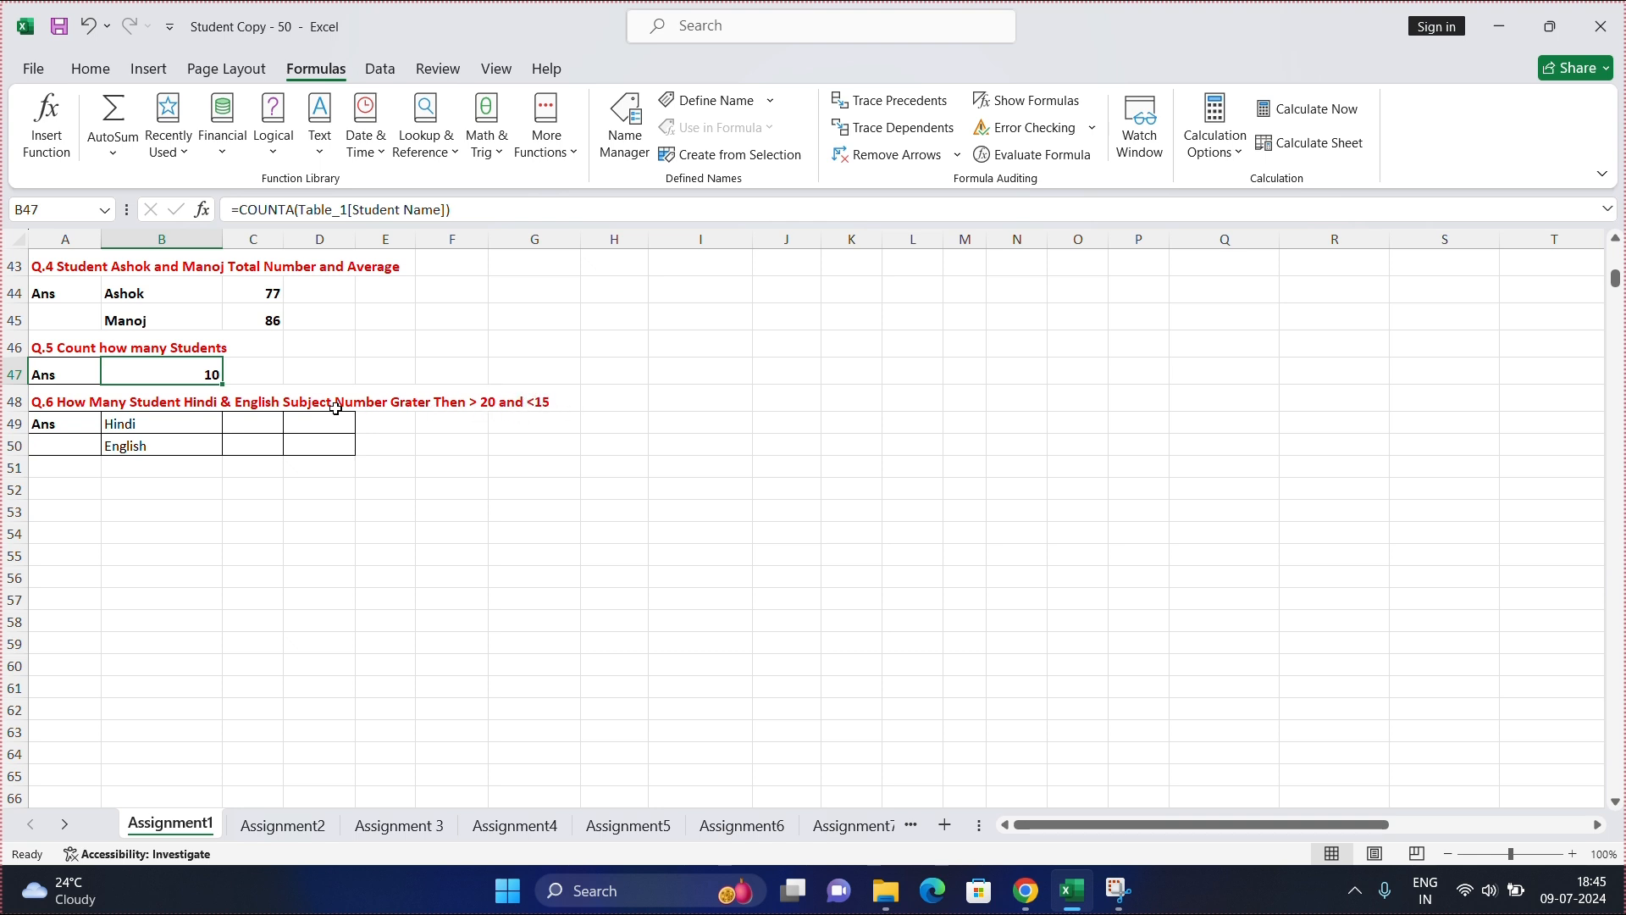
Start a COUNTIF formula in C49 for Q.6 with the Hindi column of Table_1 as the range
{"action": "left_click", "coordinate": [262, 423]}
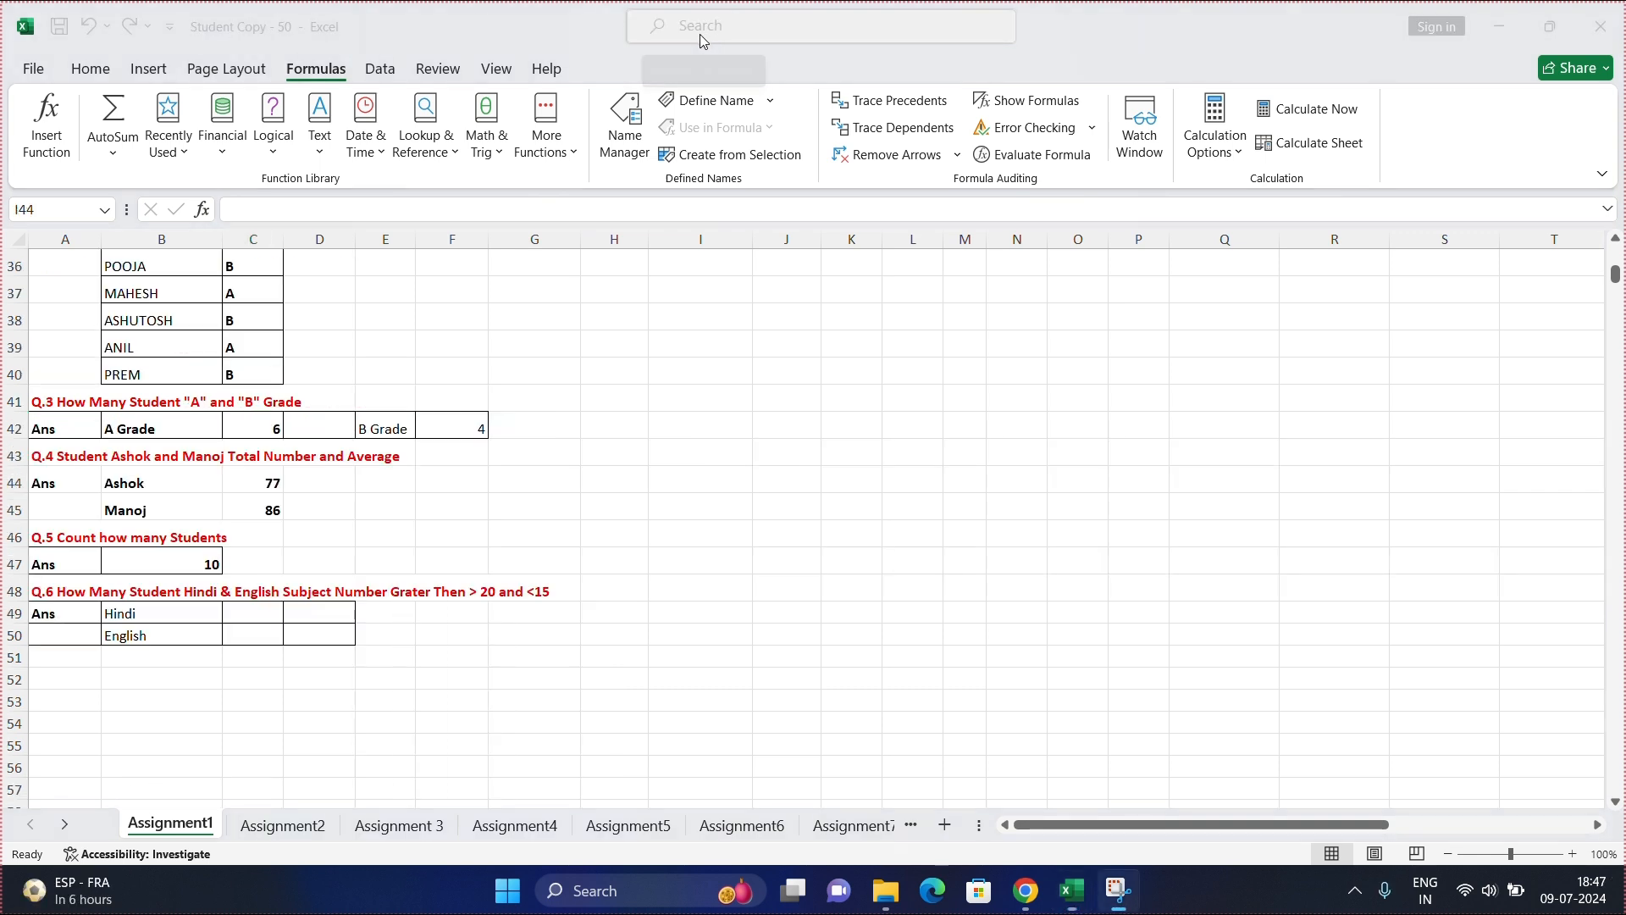
{"action": "left_click", "coordinate": [227, 614]}
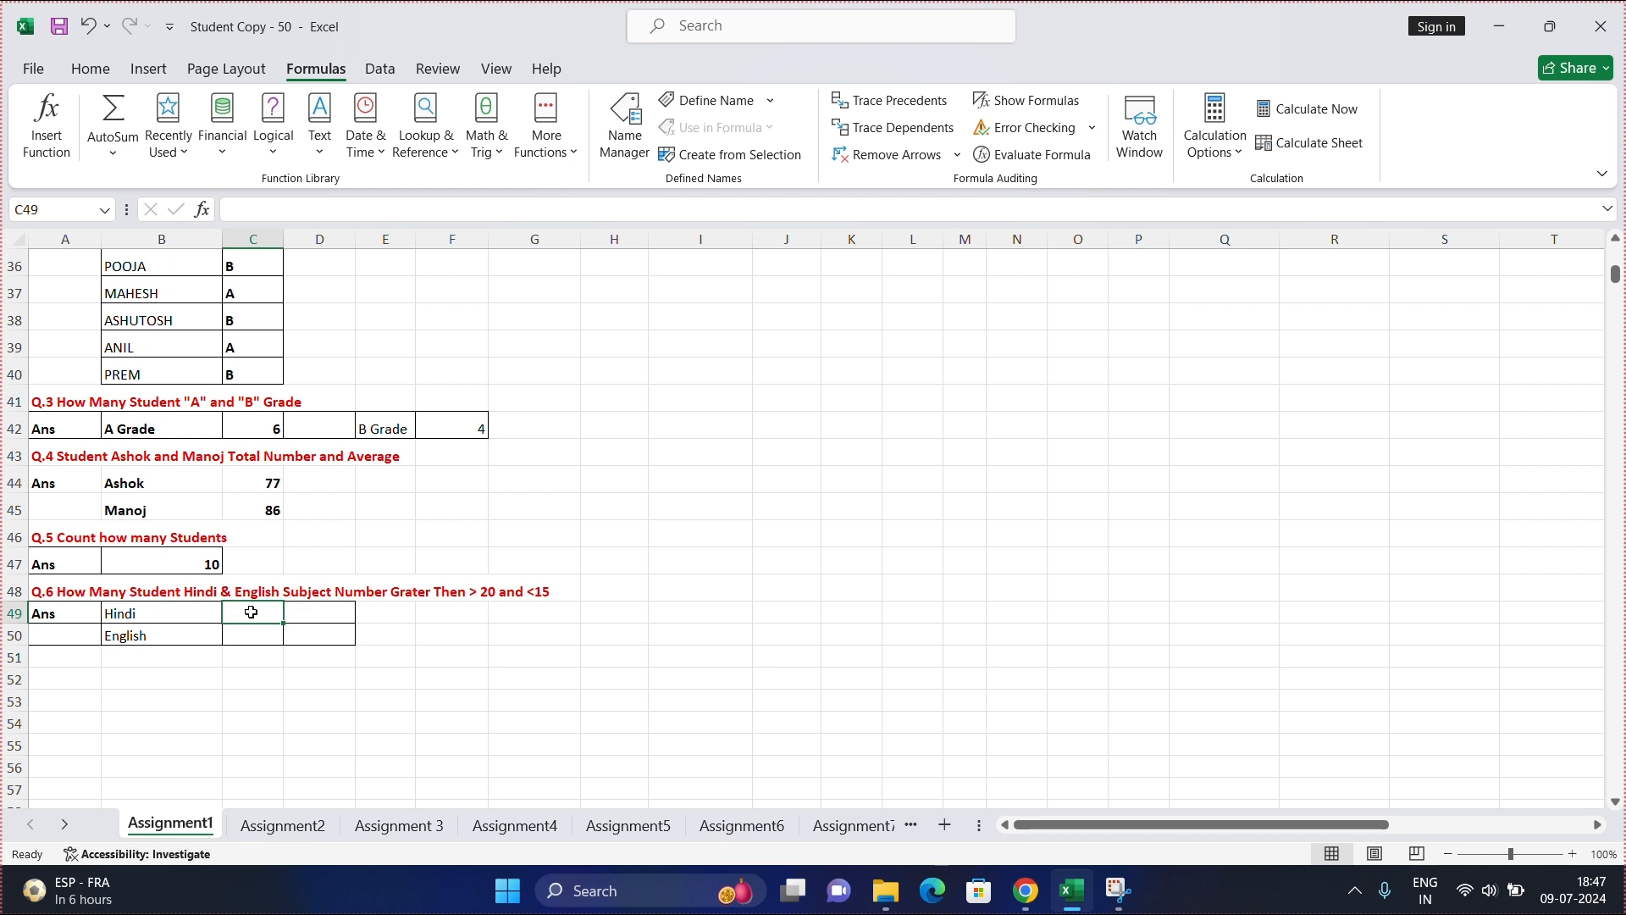
{"action": "type", "text": "="}
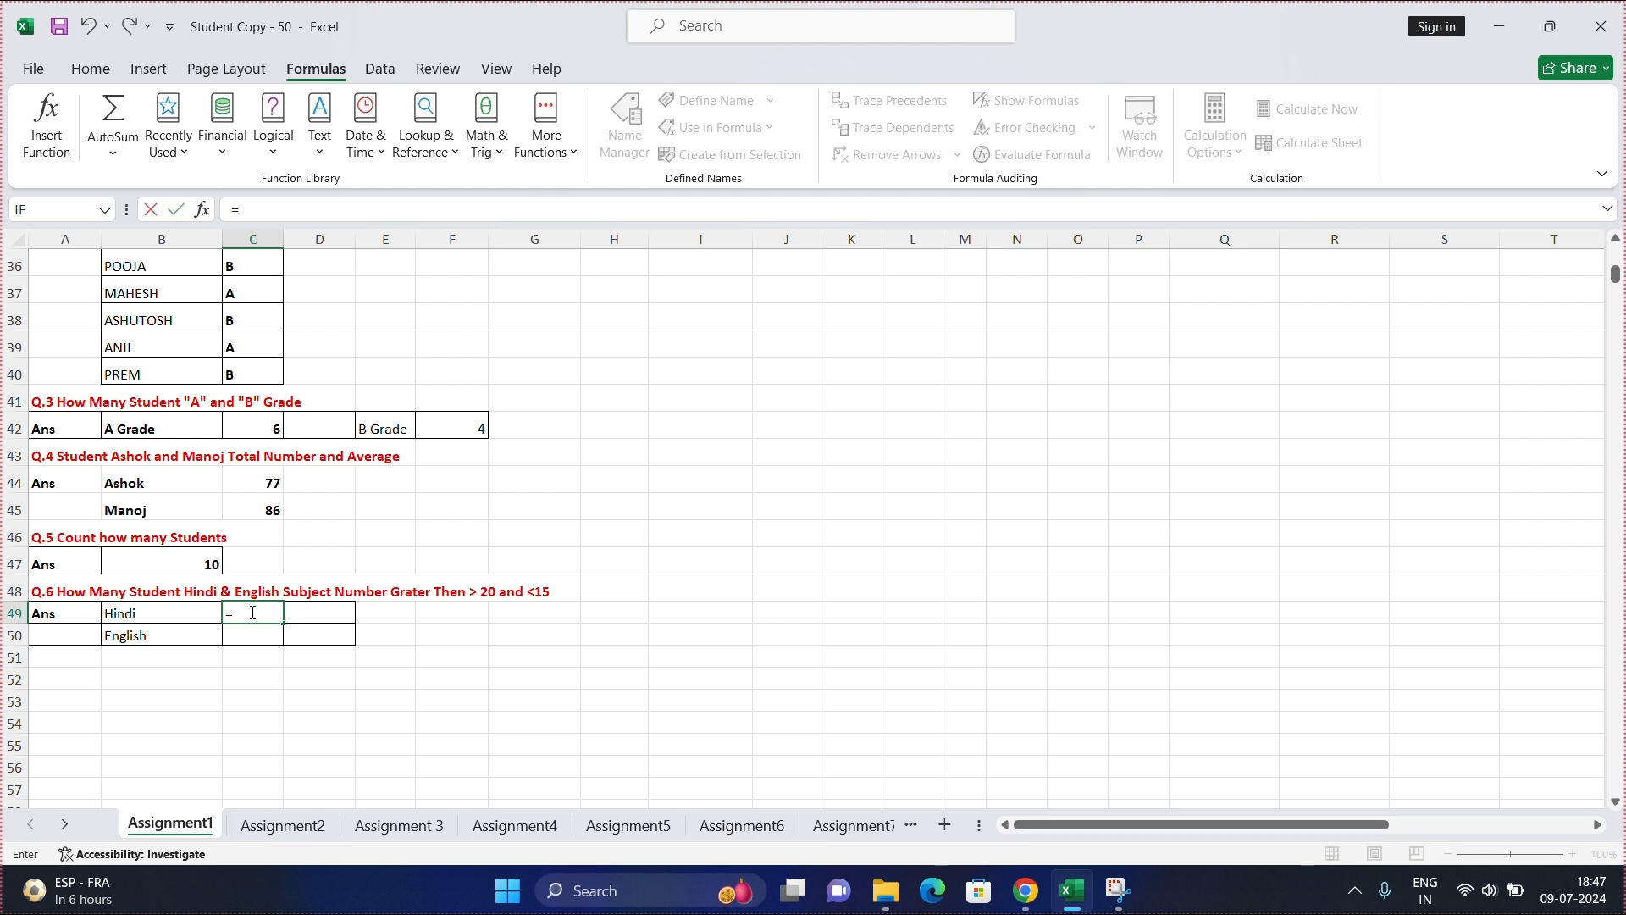
{"action": "type", "text": "co"}
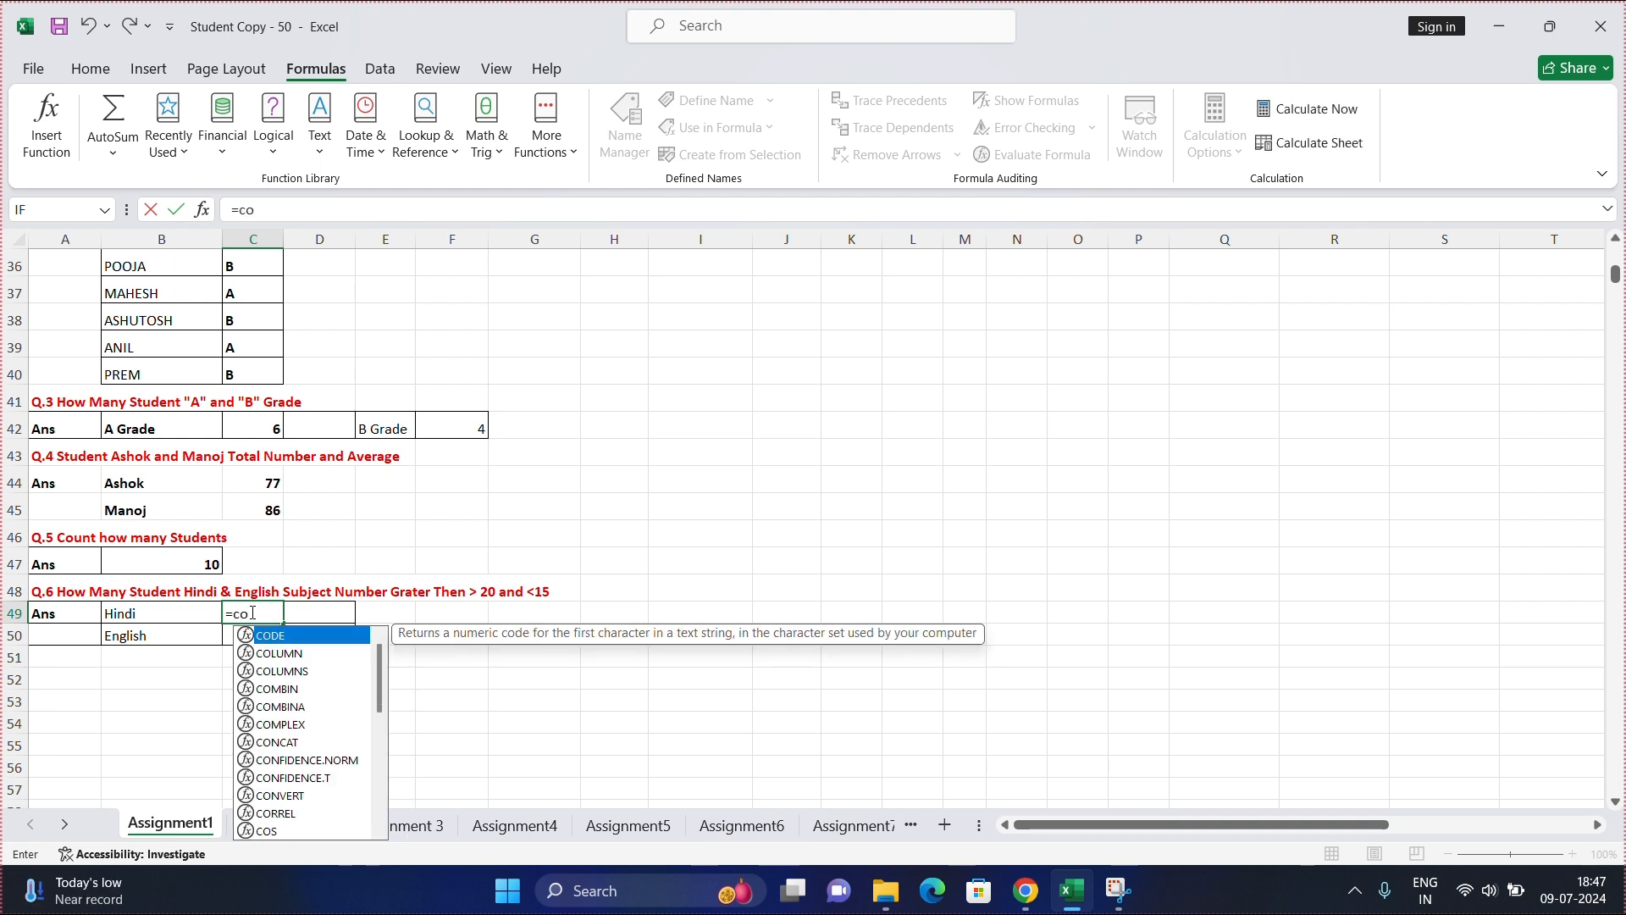
{"action": "type", "text": "untif"}
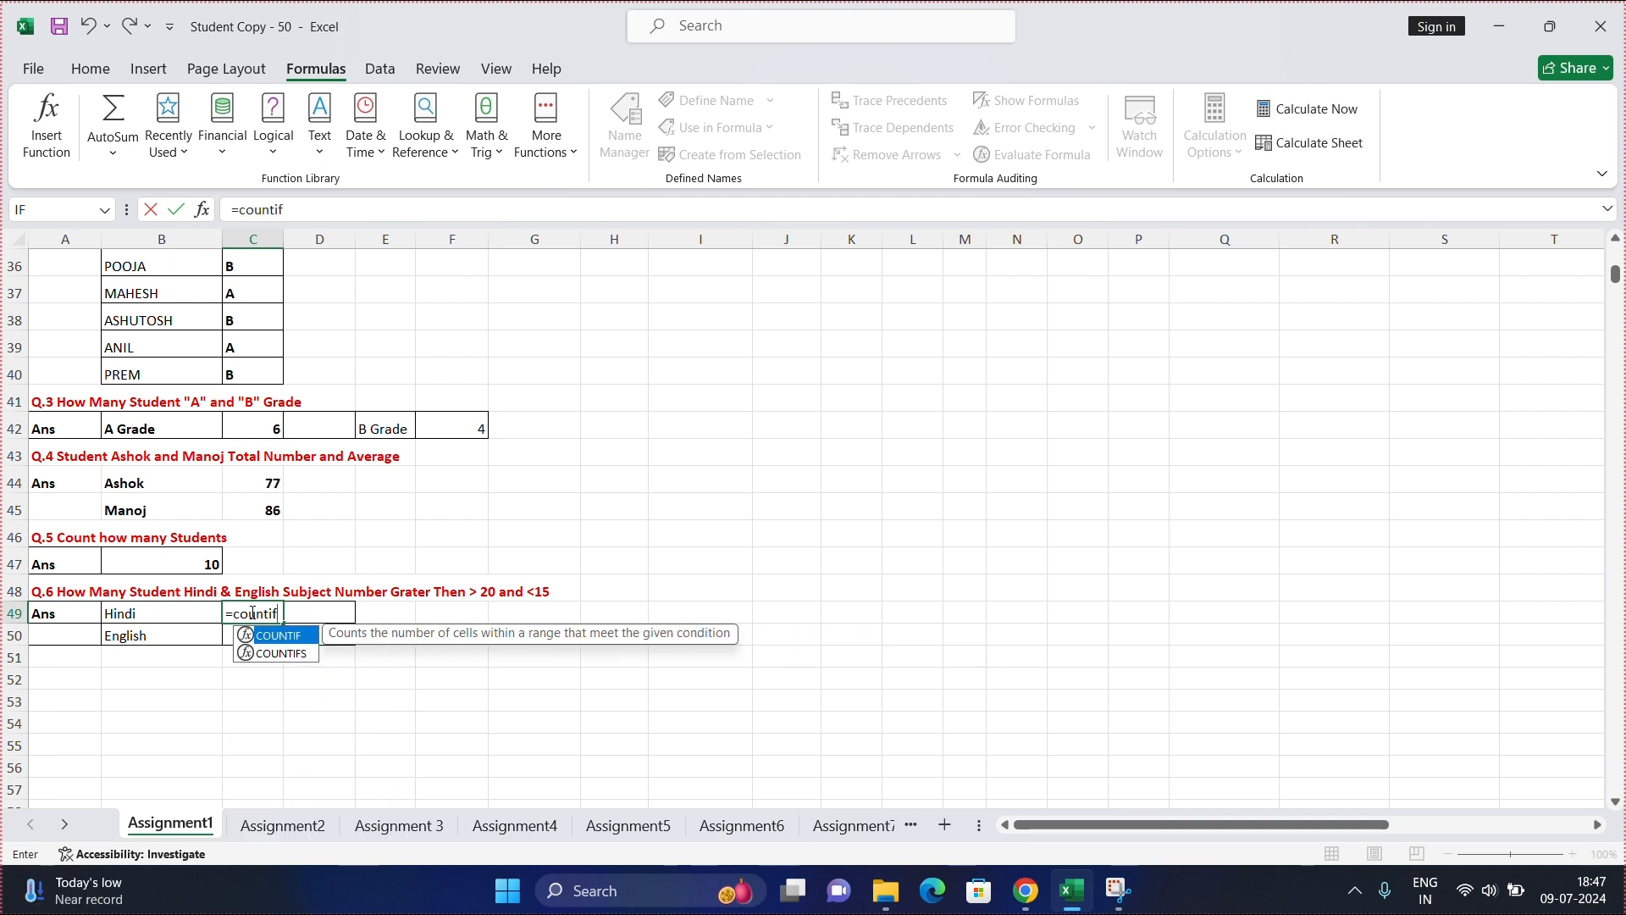
{"action": "key", "text": "Tab"}
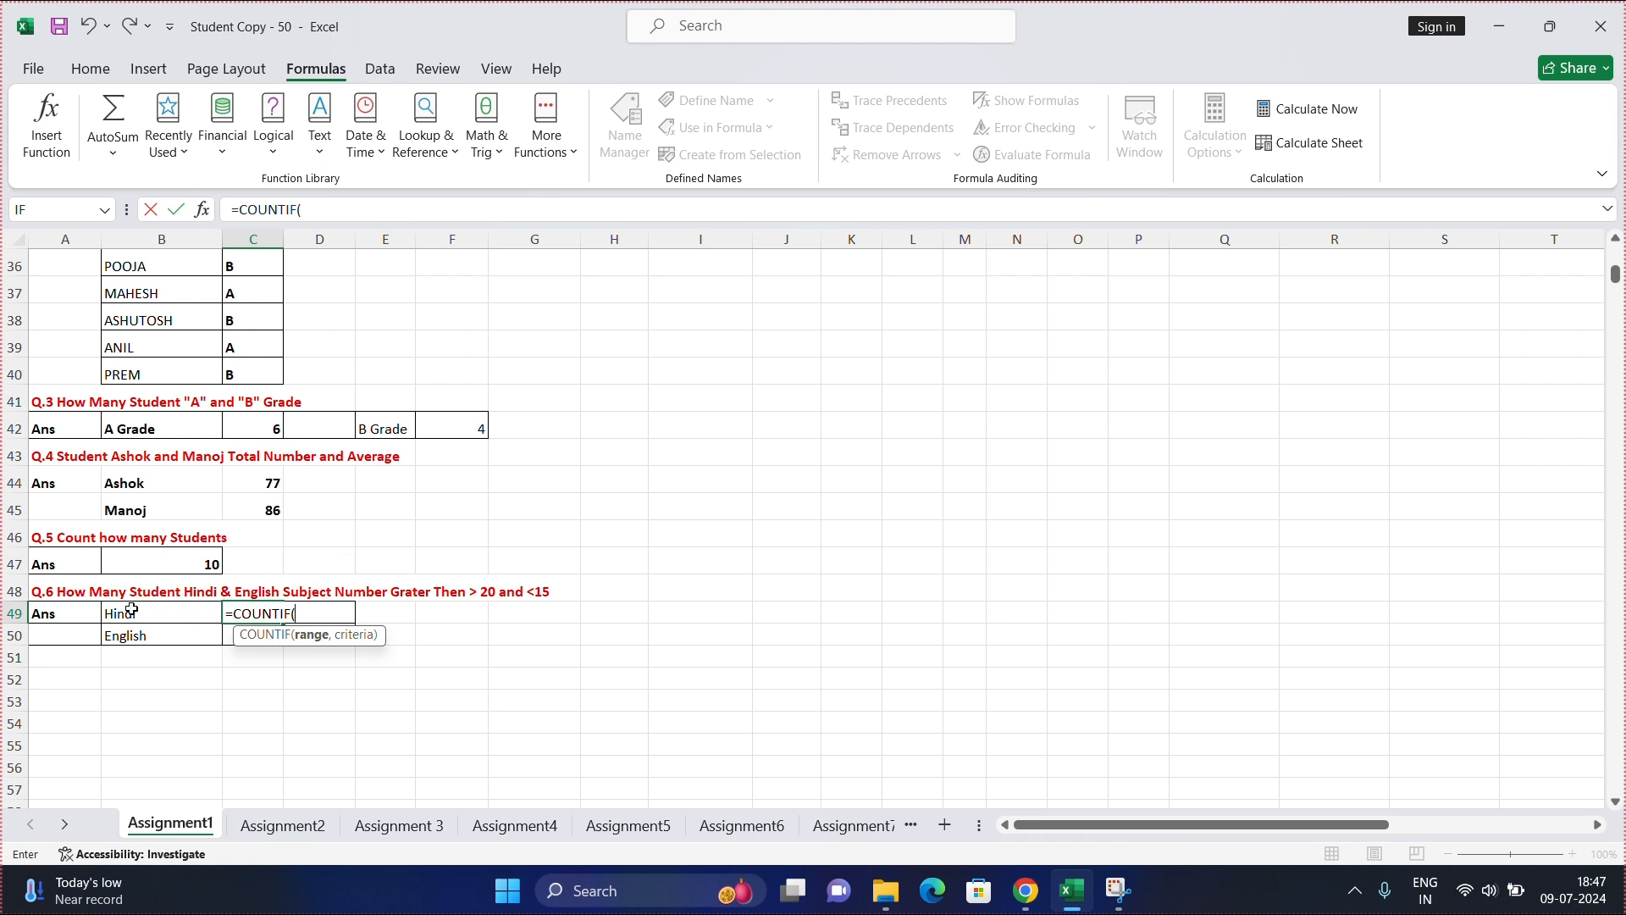
{"action": "scroll", "coordinate": [229, 608], "scroll_direction": "up", "scroll_amount": 12}
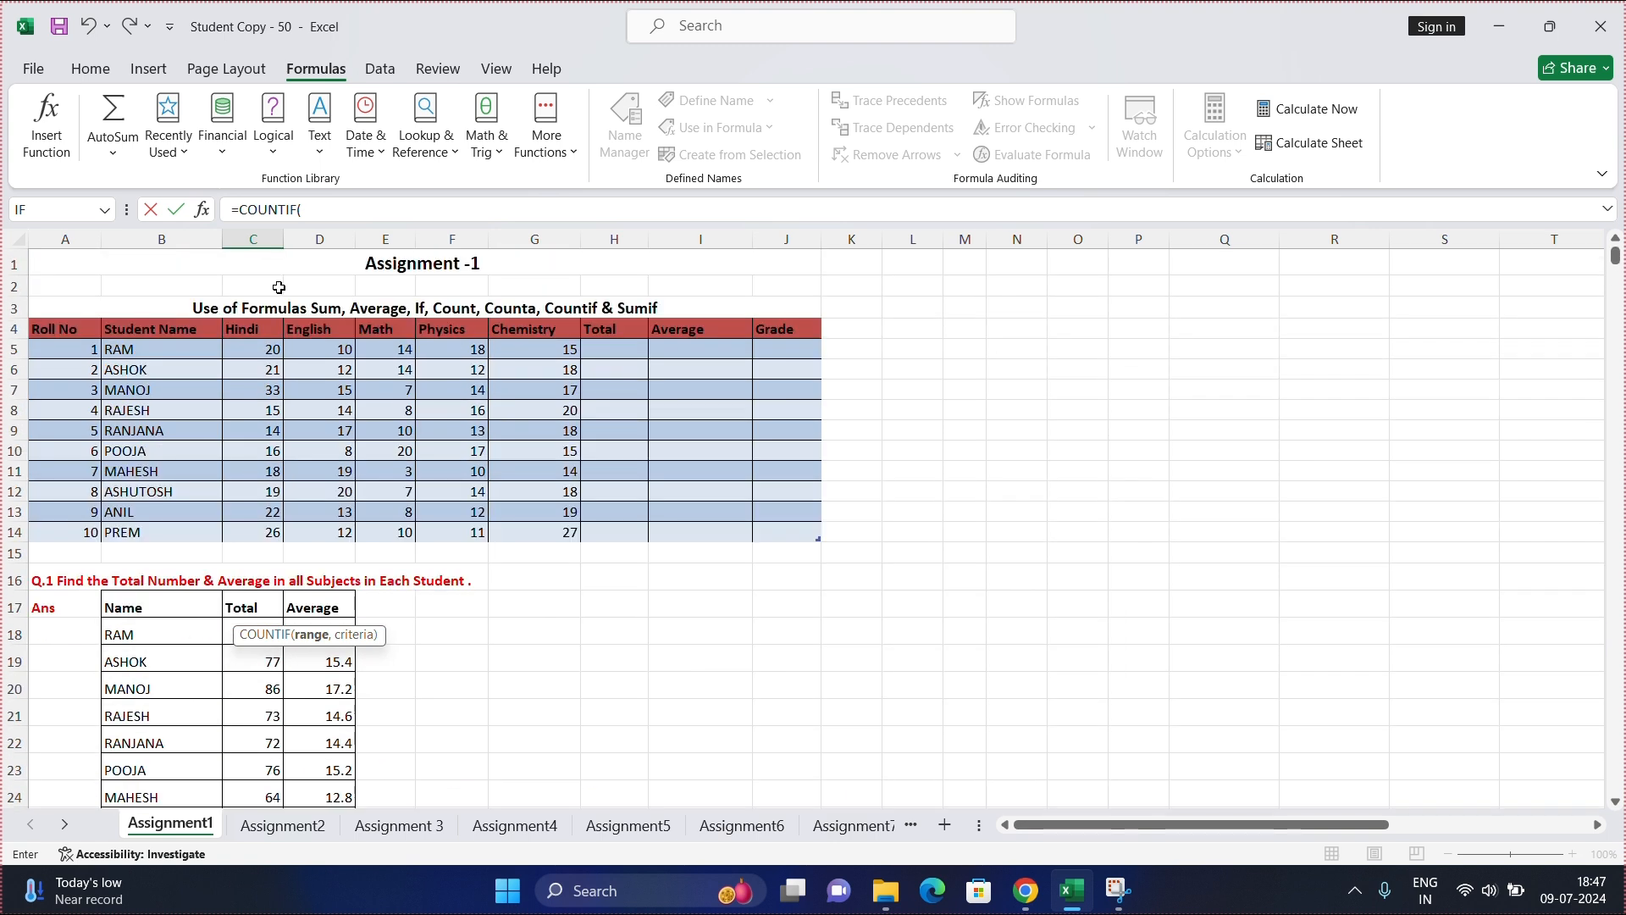
{"action": "left_click_drag", "start_coordinate": [256, 345], "coordinate": [264, 529]}
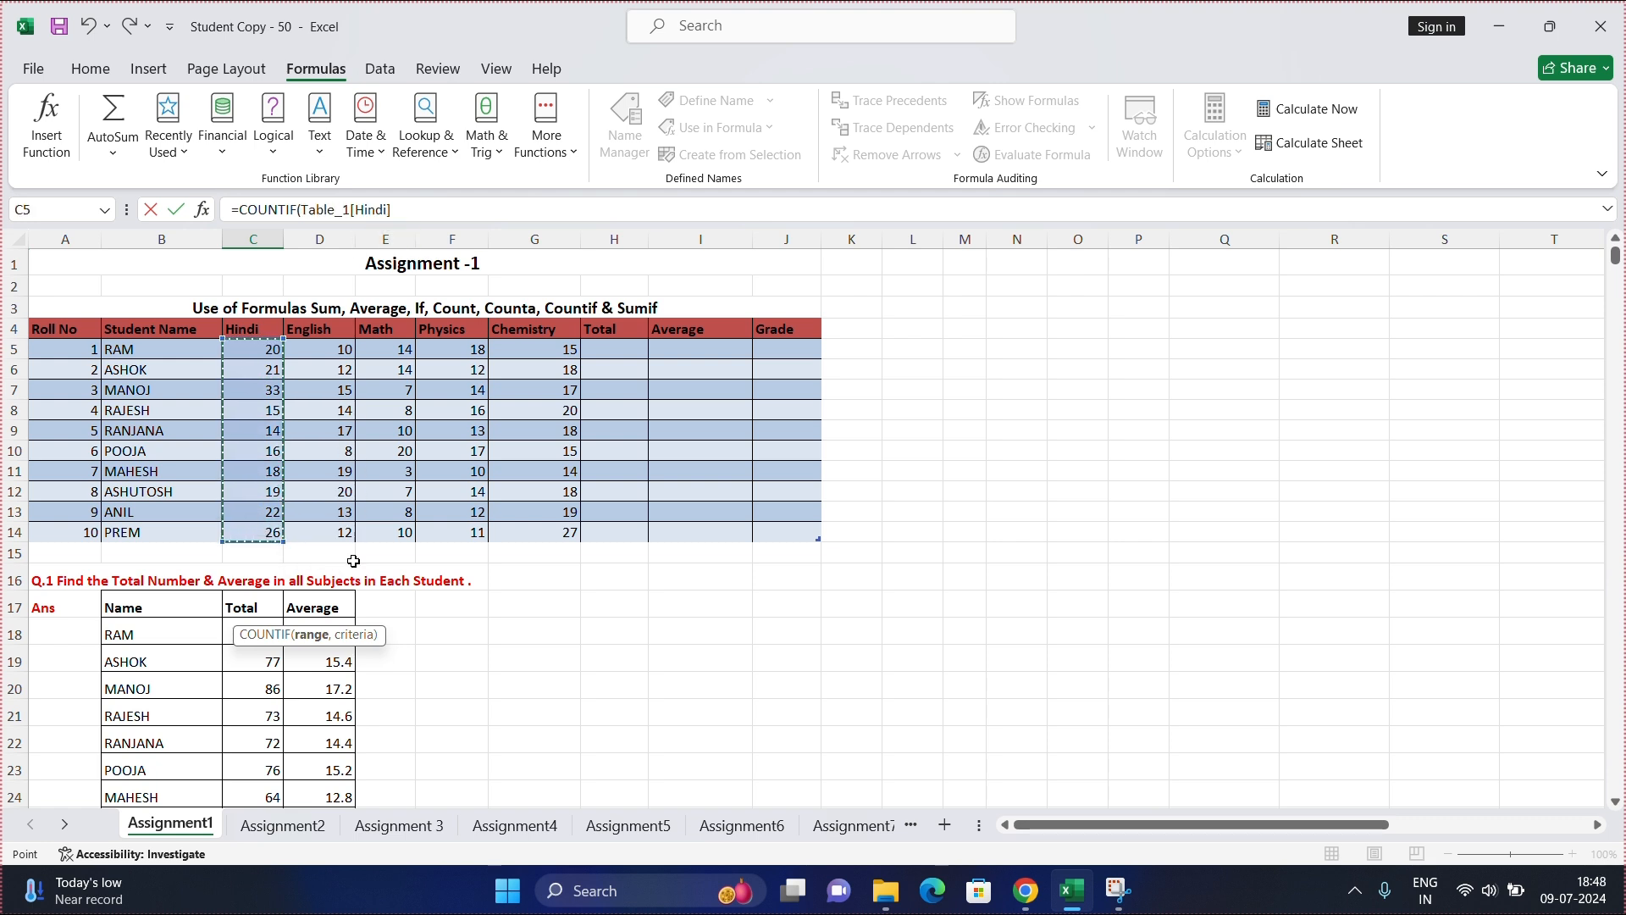
Complete the COUNTIF formula in C49 with the criteria ">20"
{"action": "type", "text": ",\">"}
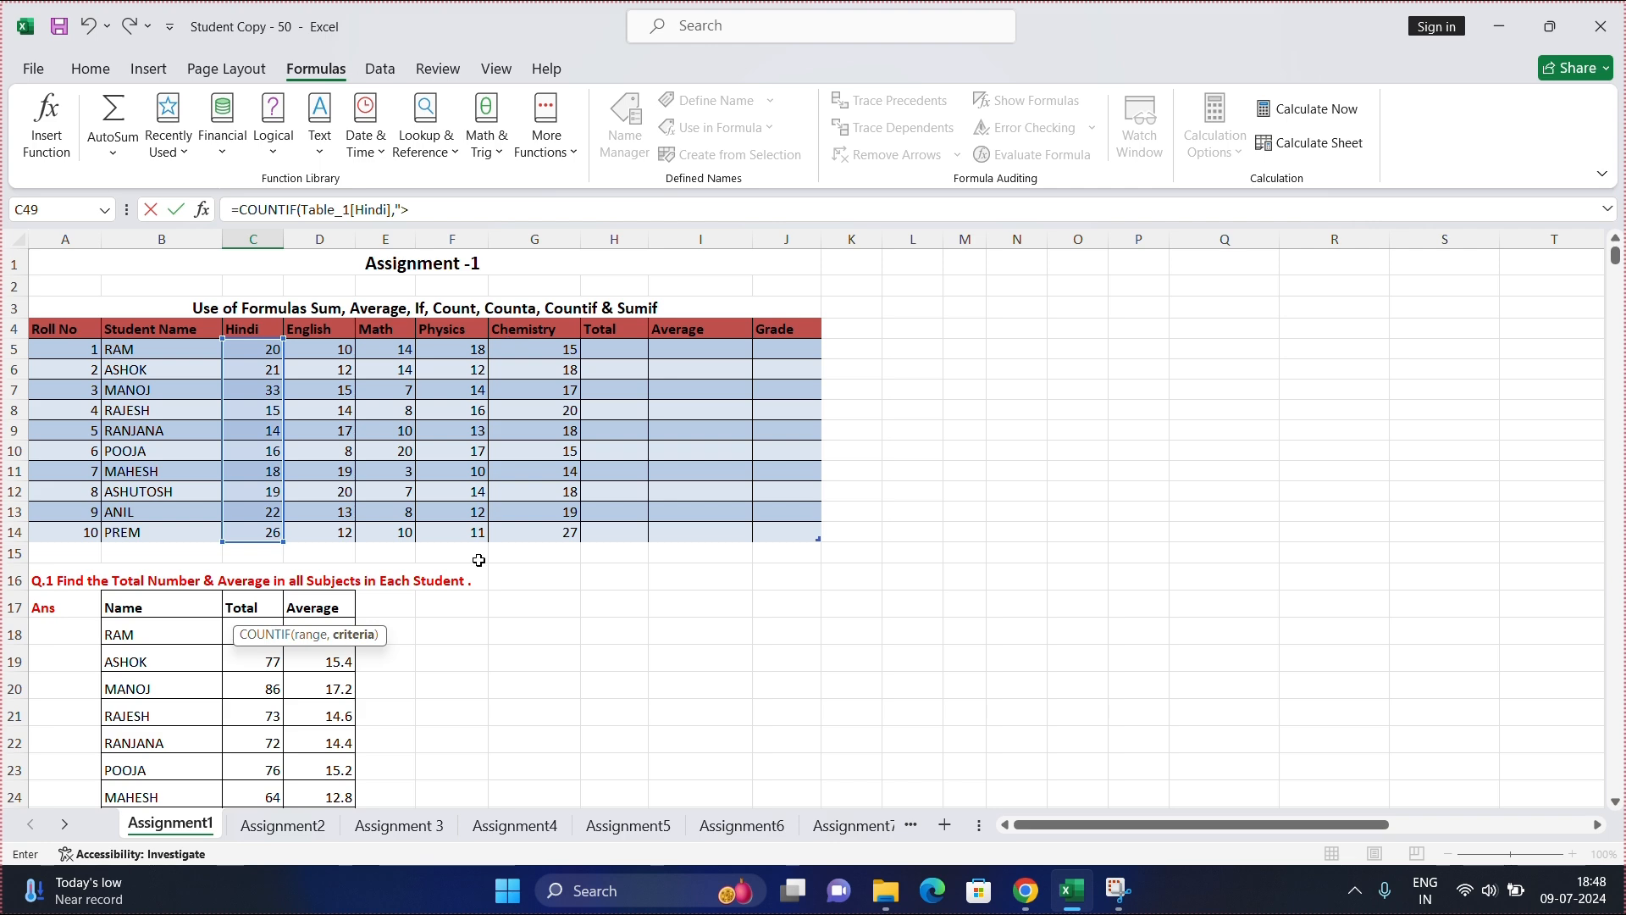
{"action": "scroll", "coordinate": [491, 569], "scroll_direction": "down", "scroll_amount": 14}
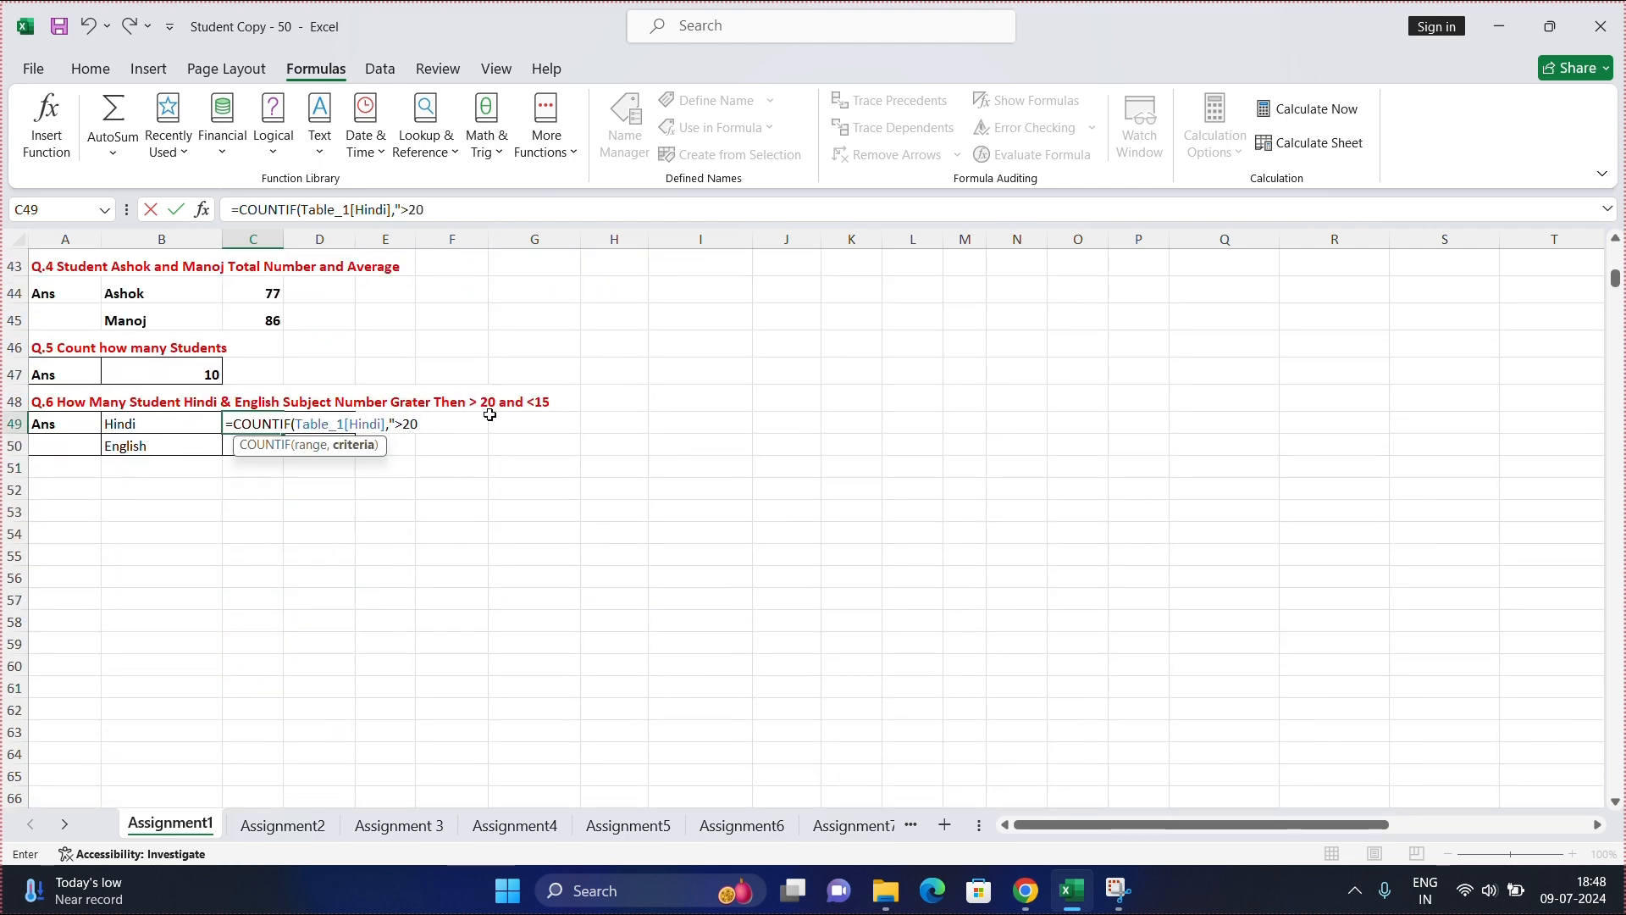
{"action": "type", "text": "\")"}
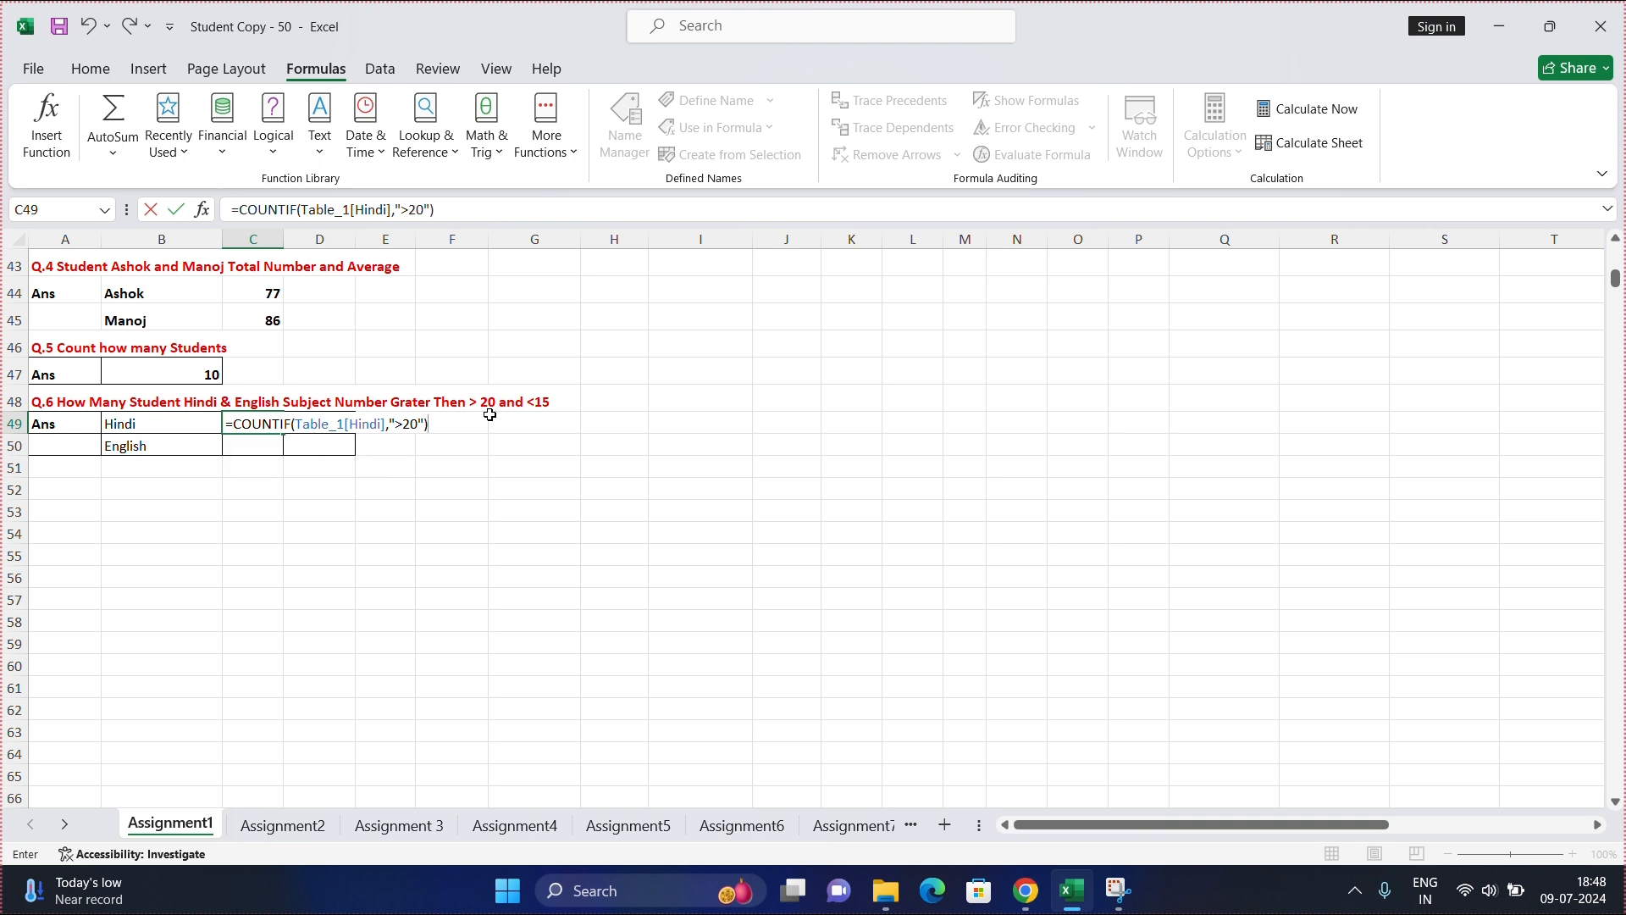
{"action": "key", "text": "Return"}
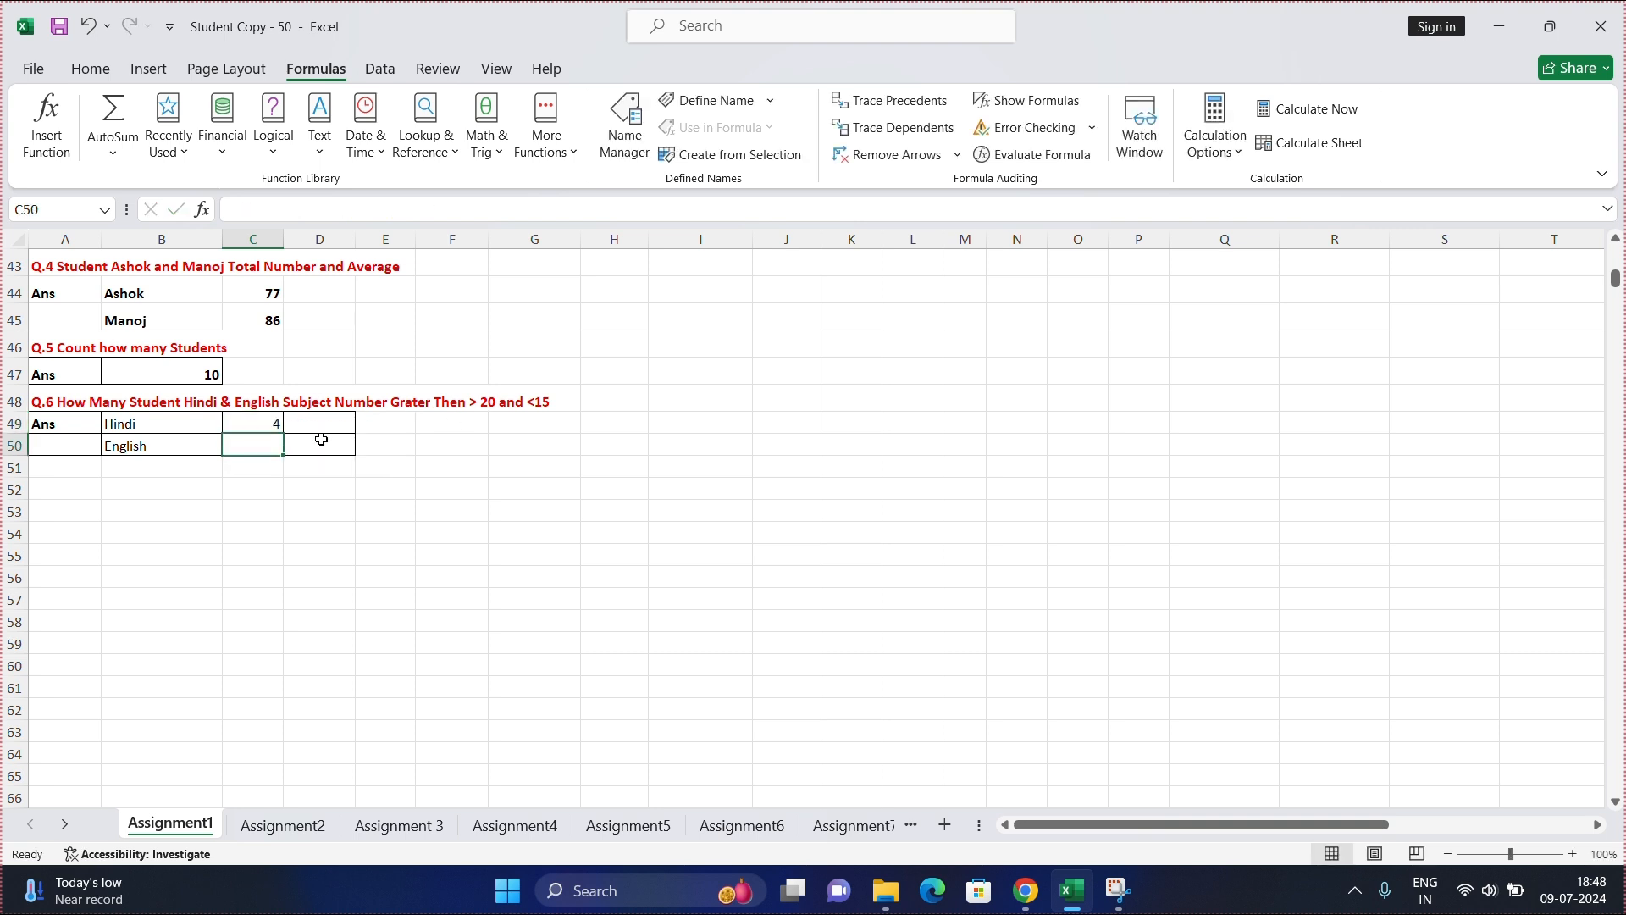
Fill the Hindi COUNTIF formula from C49 down to C50 for the English row
{"action": "left_click", "coordinate": [275, 425]}
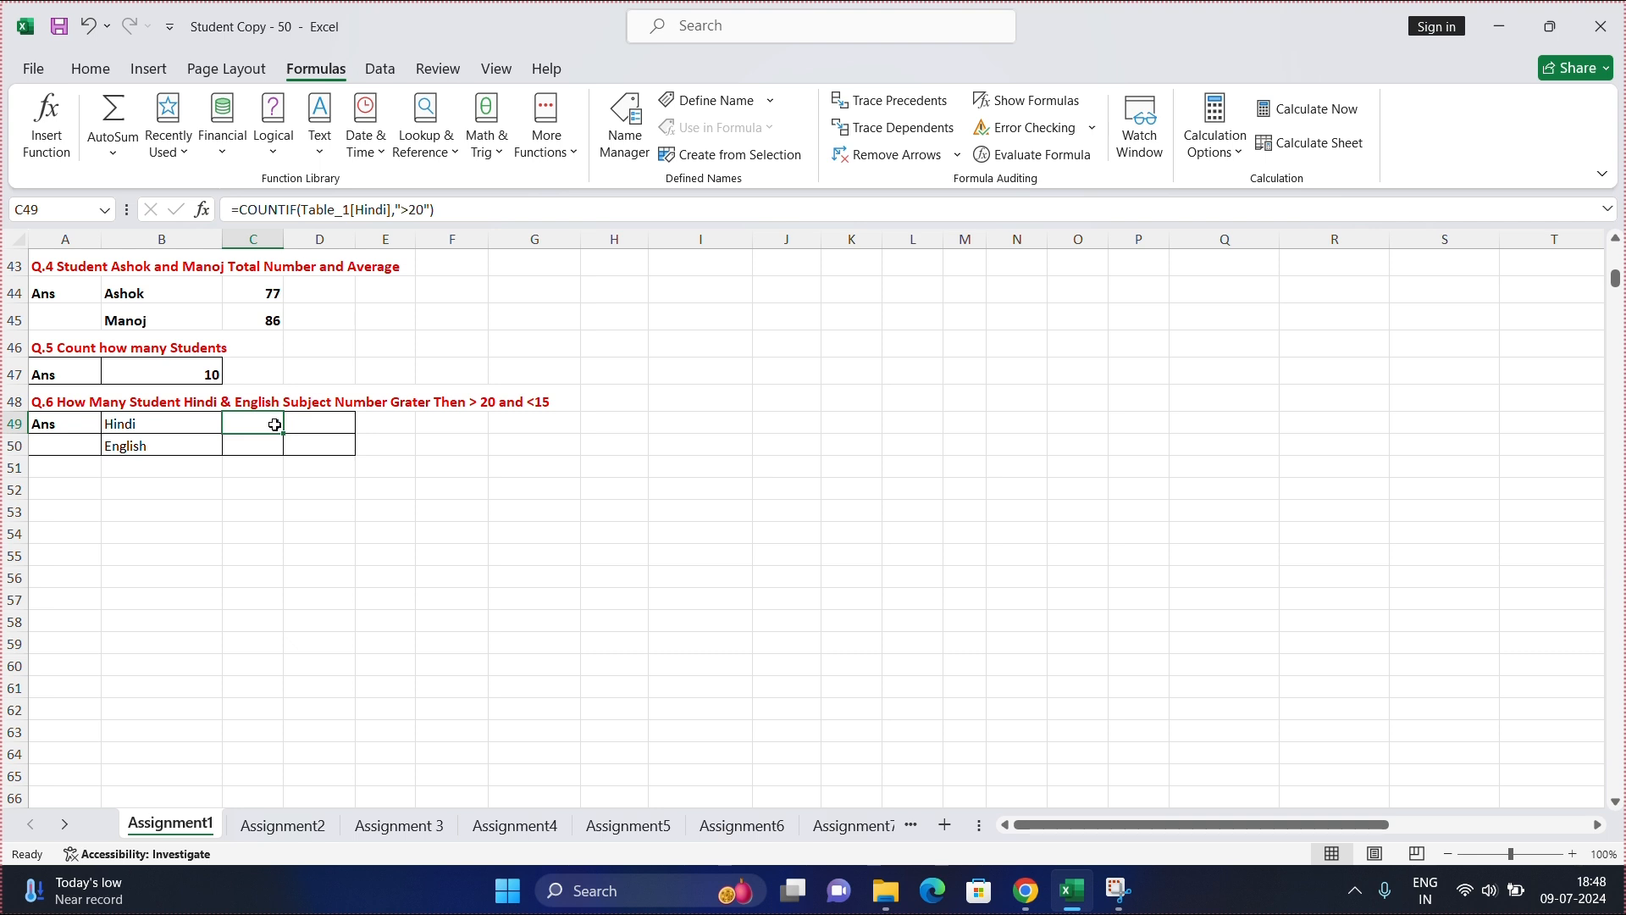
{"action": "left_click", "coordinate": [275, 449]}
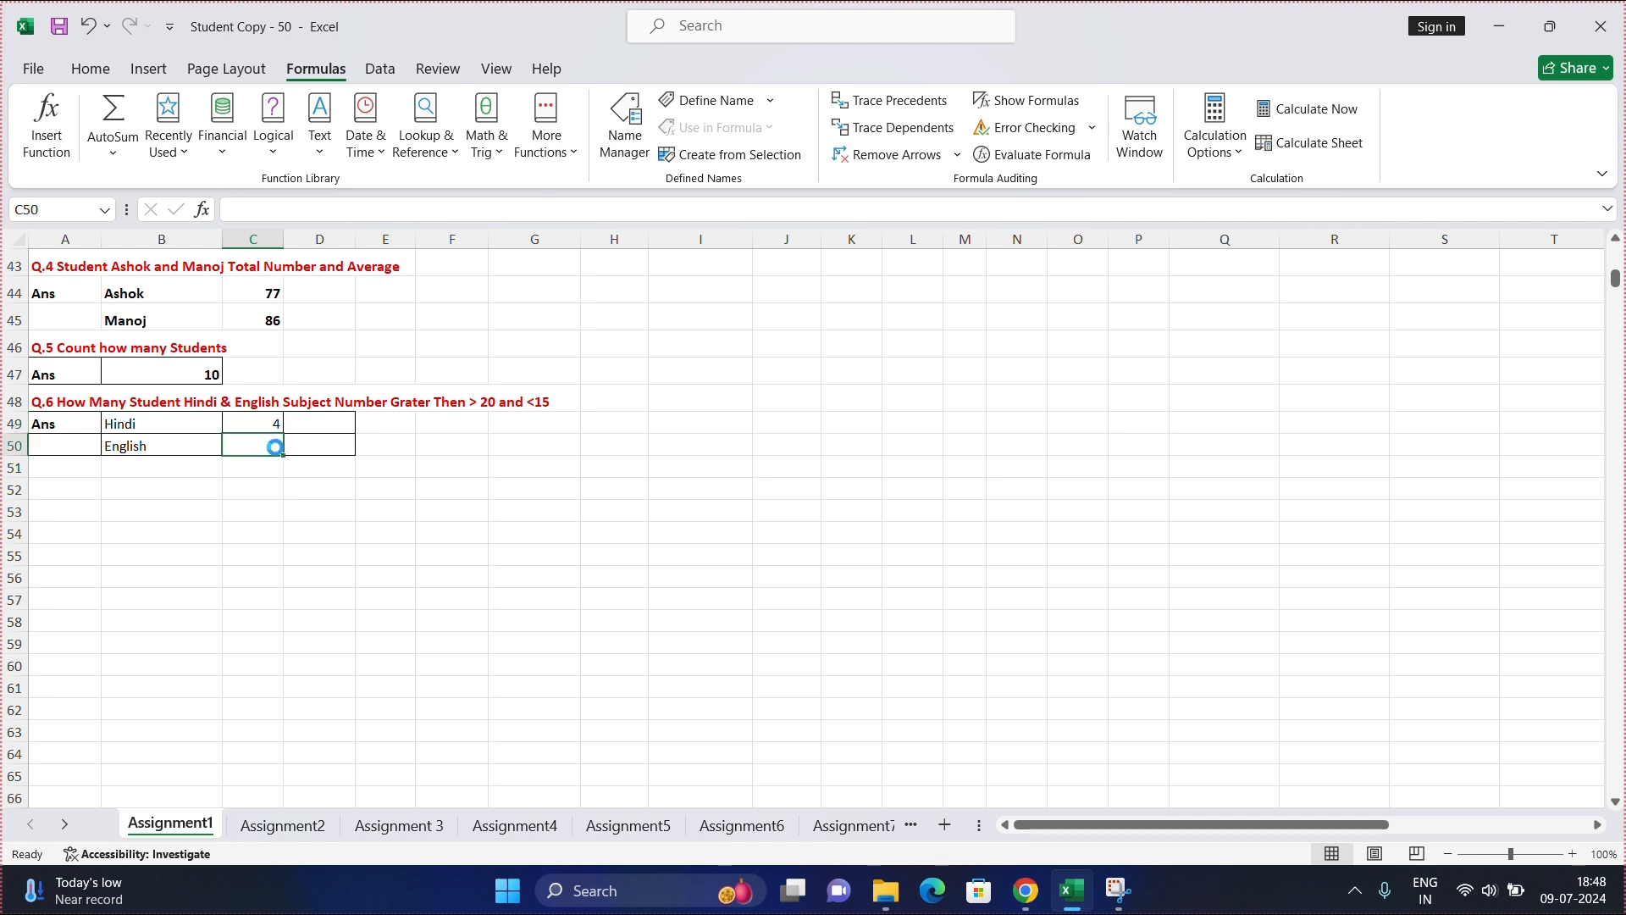
{"action": "key", "text": "ctrl+d"}
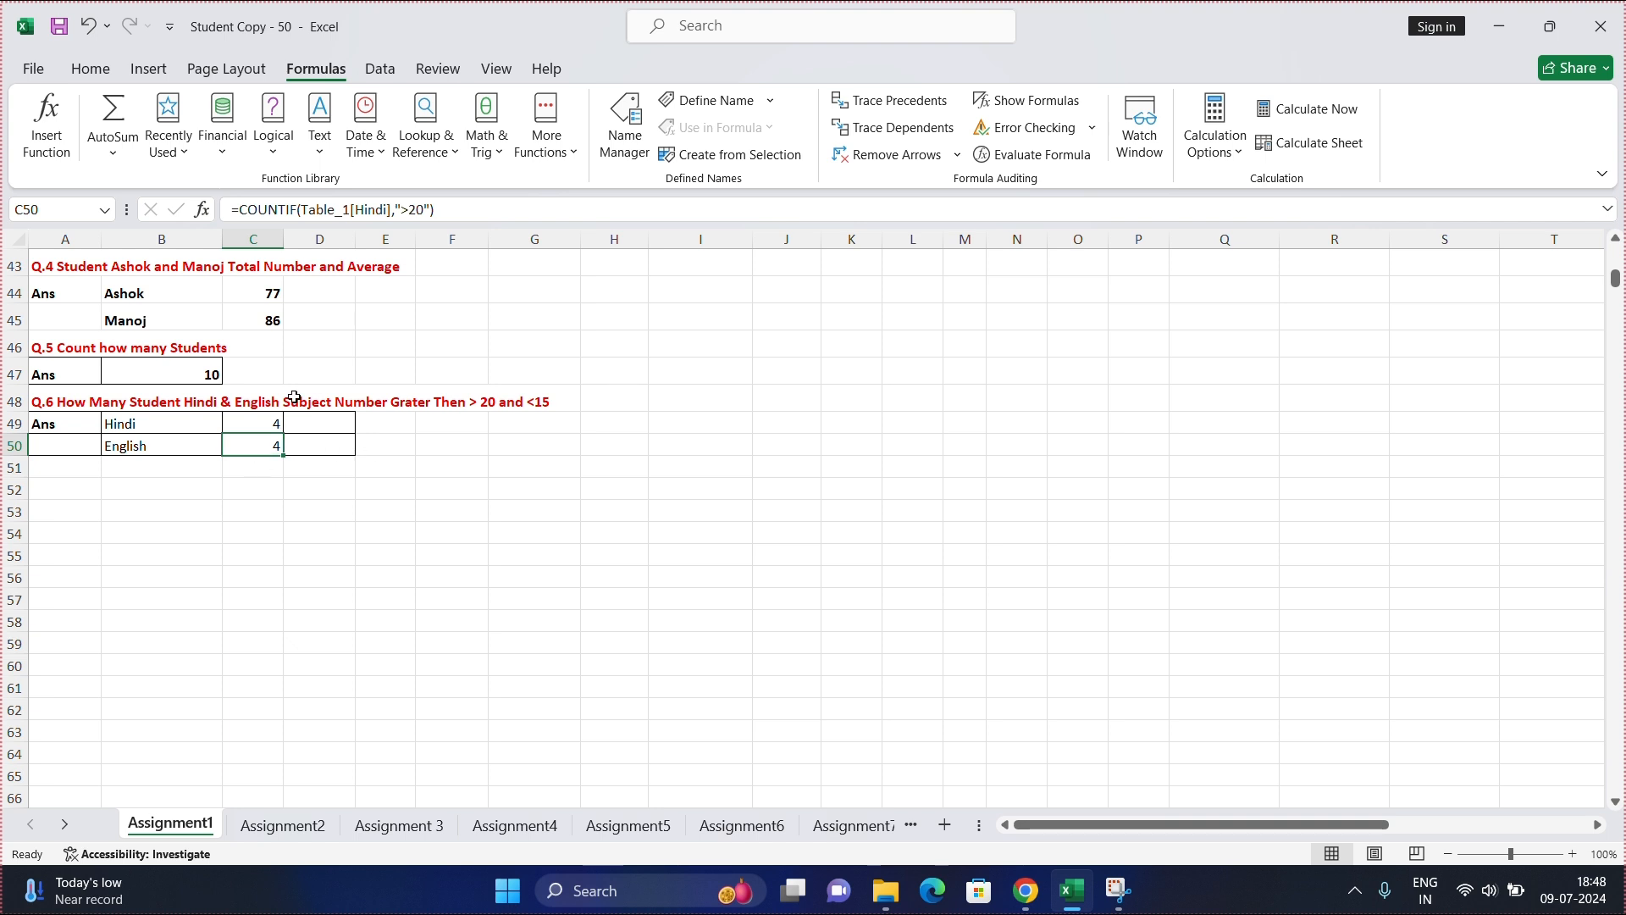
Remove the Table_1[Hindi] range from the COUNTIF formula in C50, keeping the ">20" criteria
{"action": "left_click", "coordinate": [412, 210]}
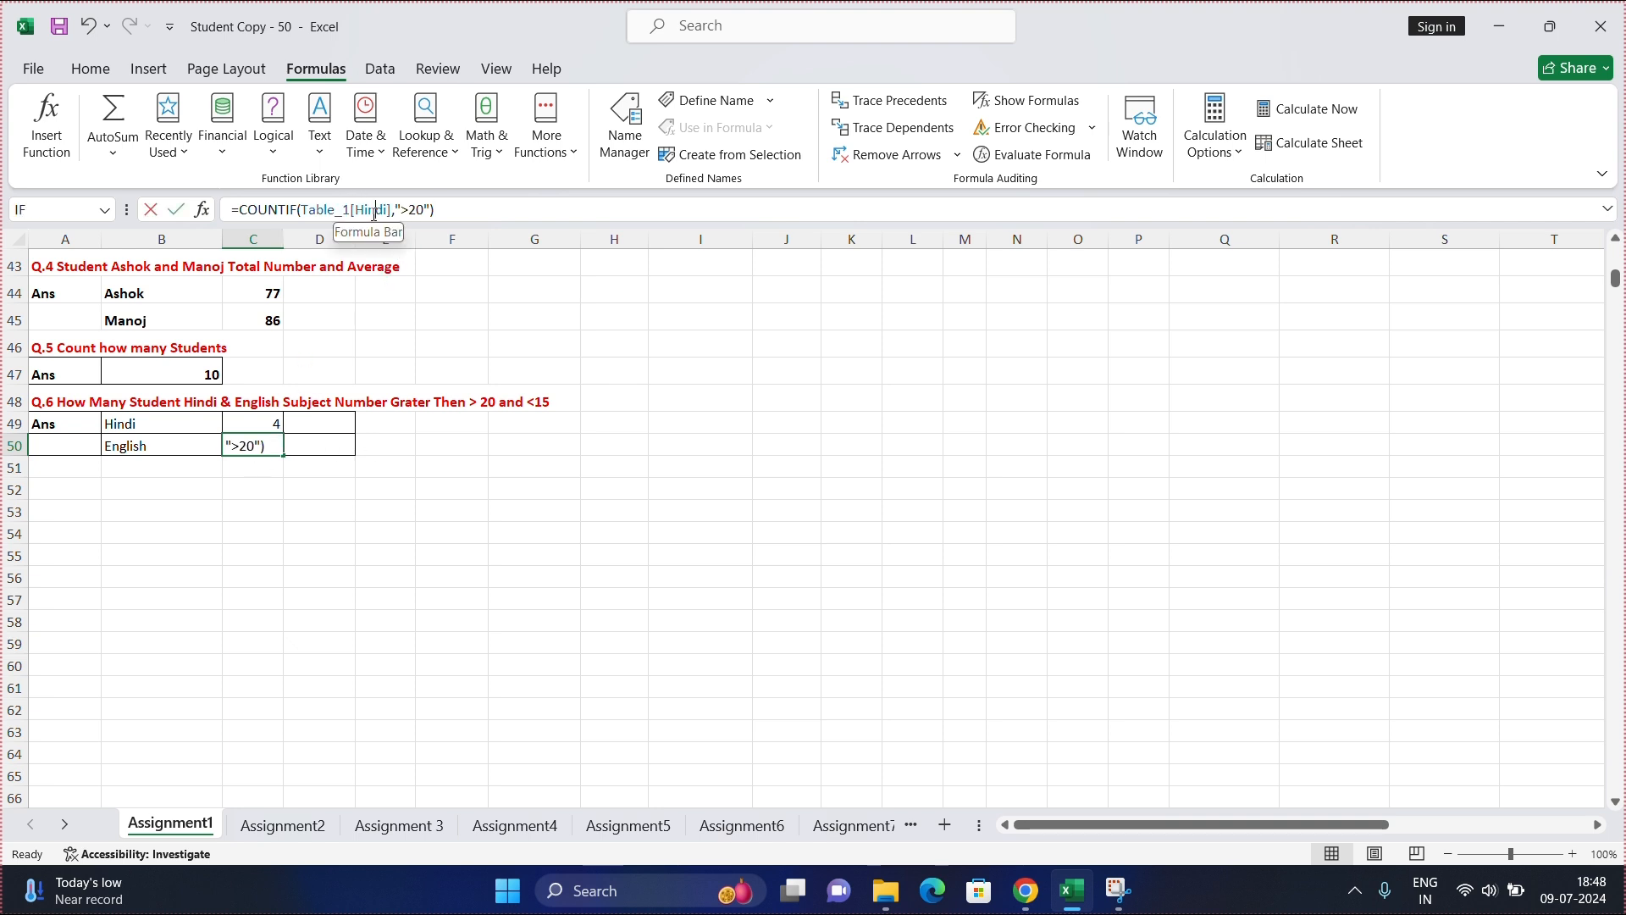
{"action": "left_click", "coordinate": [389, 209]}
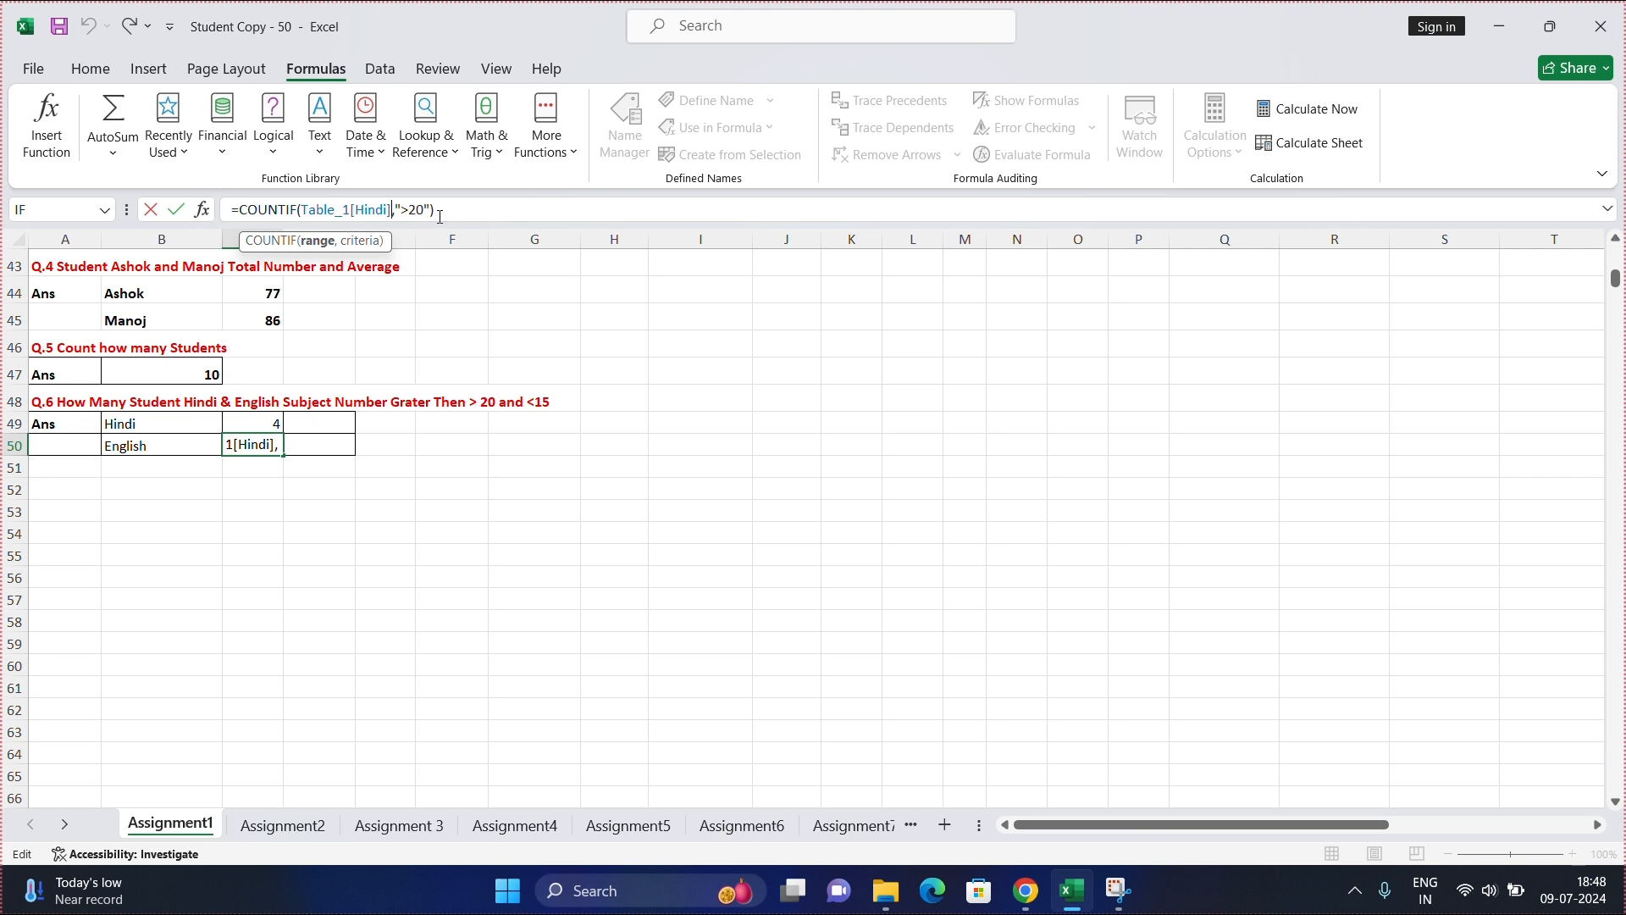
{"action": "key", "text": "BackSpace"}
{"action": "key", "text": "BackSpace"}
{"action": "key", "text": "BackSpace"}
{"action": "key", "text": "BackSpace"}
{"action": "key", "text": "BackSpace"}
{"action": "key", "text": "BackSpace"}
{"action": "key", "text": "BackSpace"}
{"action": "key", "text": "BackSpace"}
{"action": "key", "text": "BackSpace"}
{"action": "key", "text": "BackSpace"}
{"action": "key", "text": "BackSpace"}
{"action": "key", "text": "BackSpace"}
{"action": "key", "text": "BackSpace"}
{"action": "key", "text": "BackSpace"}
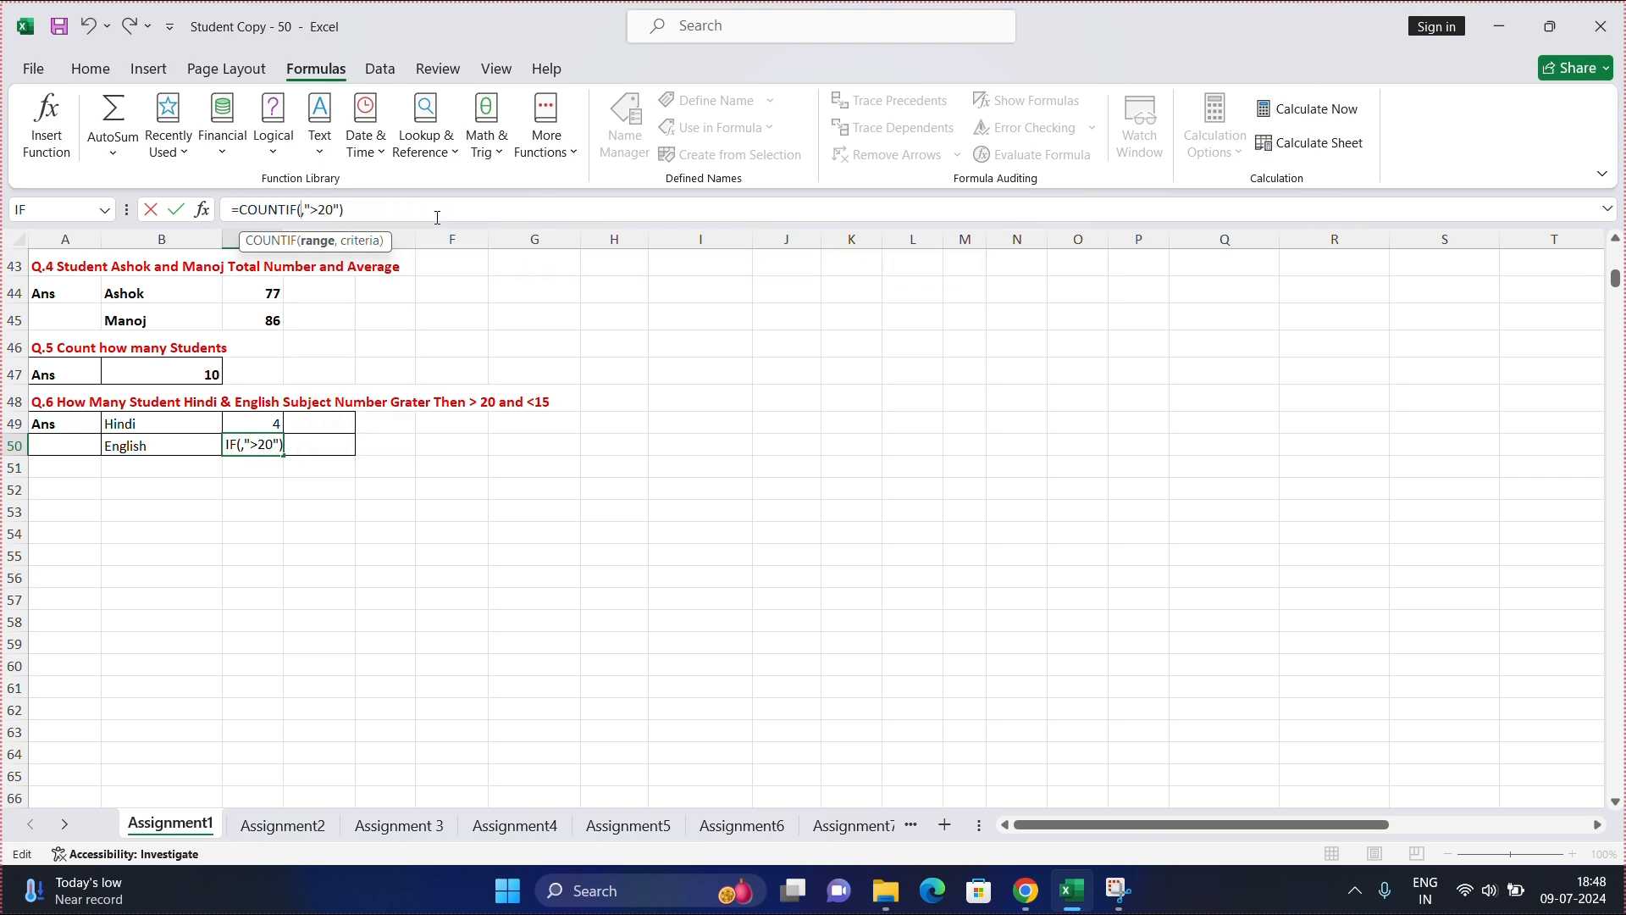
Set the English column of Table_1 as the range of the COUNTIF formula in C50
{"action": "scroll", "coordinate": [517, 495], "scroll_direction": "up", "scroll_amount": 14}
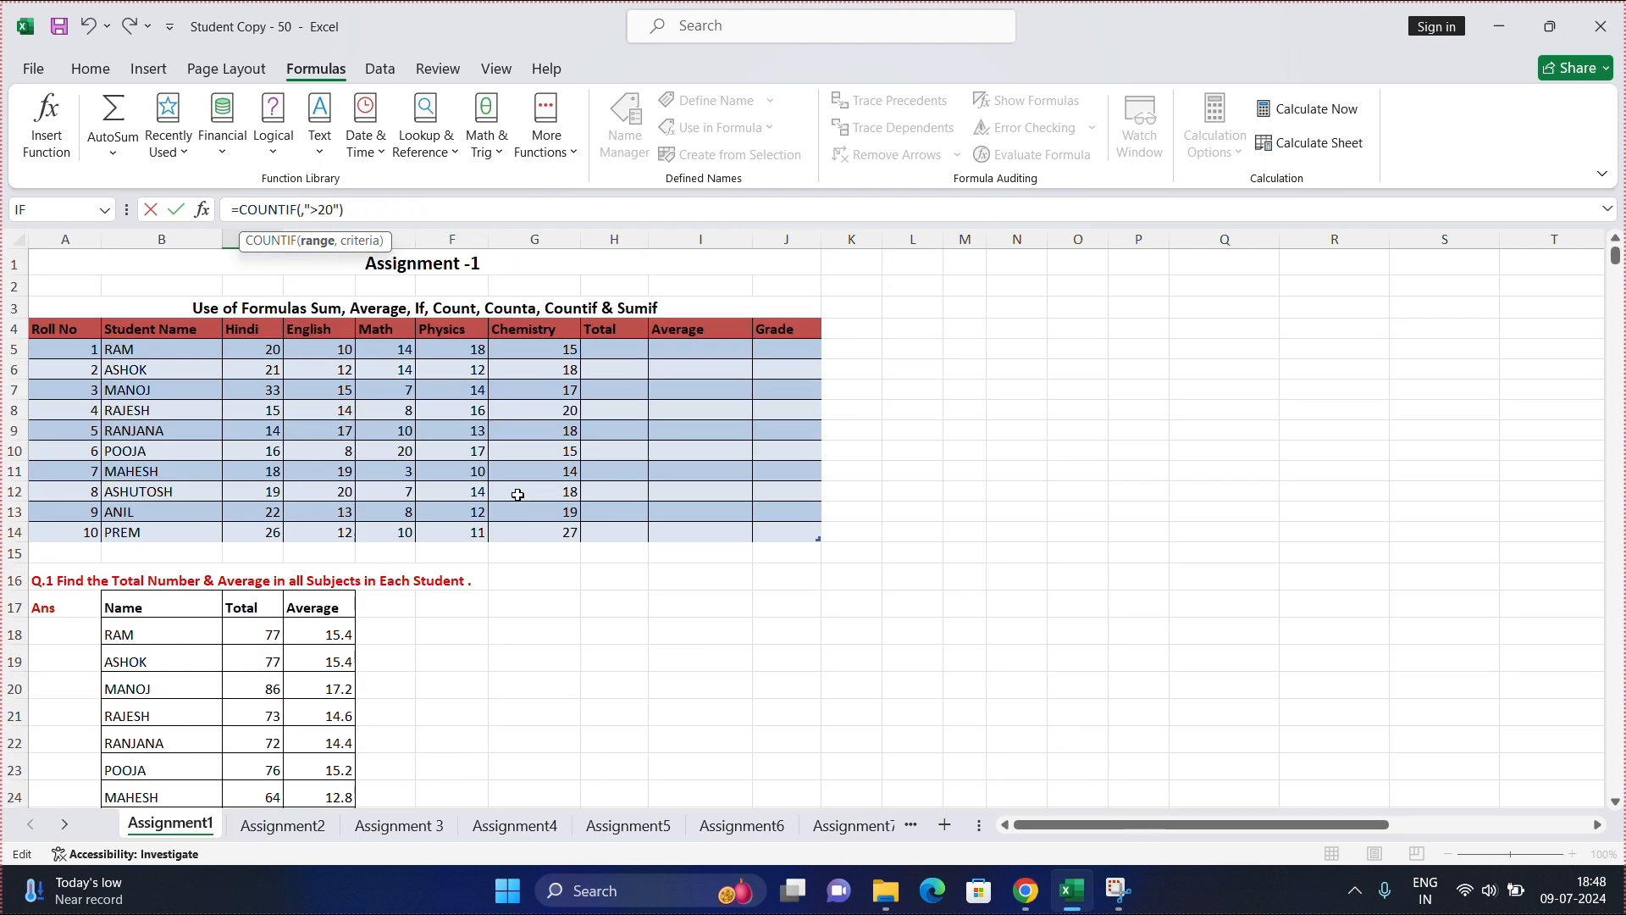
{"action": "mouse_move", "coordinate": [254, 347]}
{"action": "left_mouse_down"}
{"action": "mouse_move", "coordinate": [259, 522]}
{"action": "mouse_move", "coordinate": [271, 367]}
{"action": "left_mouse_up"}
{"action": "key", "text": "BackSpace"}
{"action": "key", "text": "BackSpace"}
{"action": "key", "text": "BackSpace"}
{"action": "key", "text": "BackSpace"}
{"action": "key", "text": "BackSpace"}
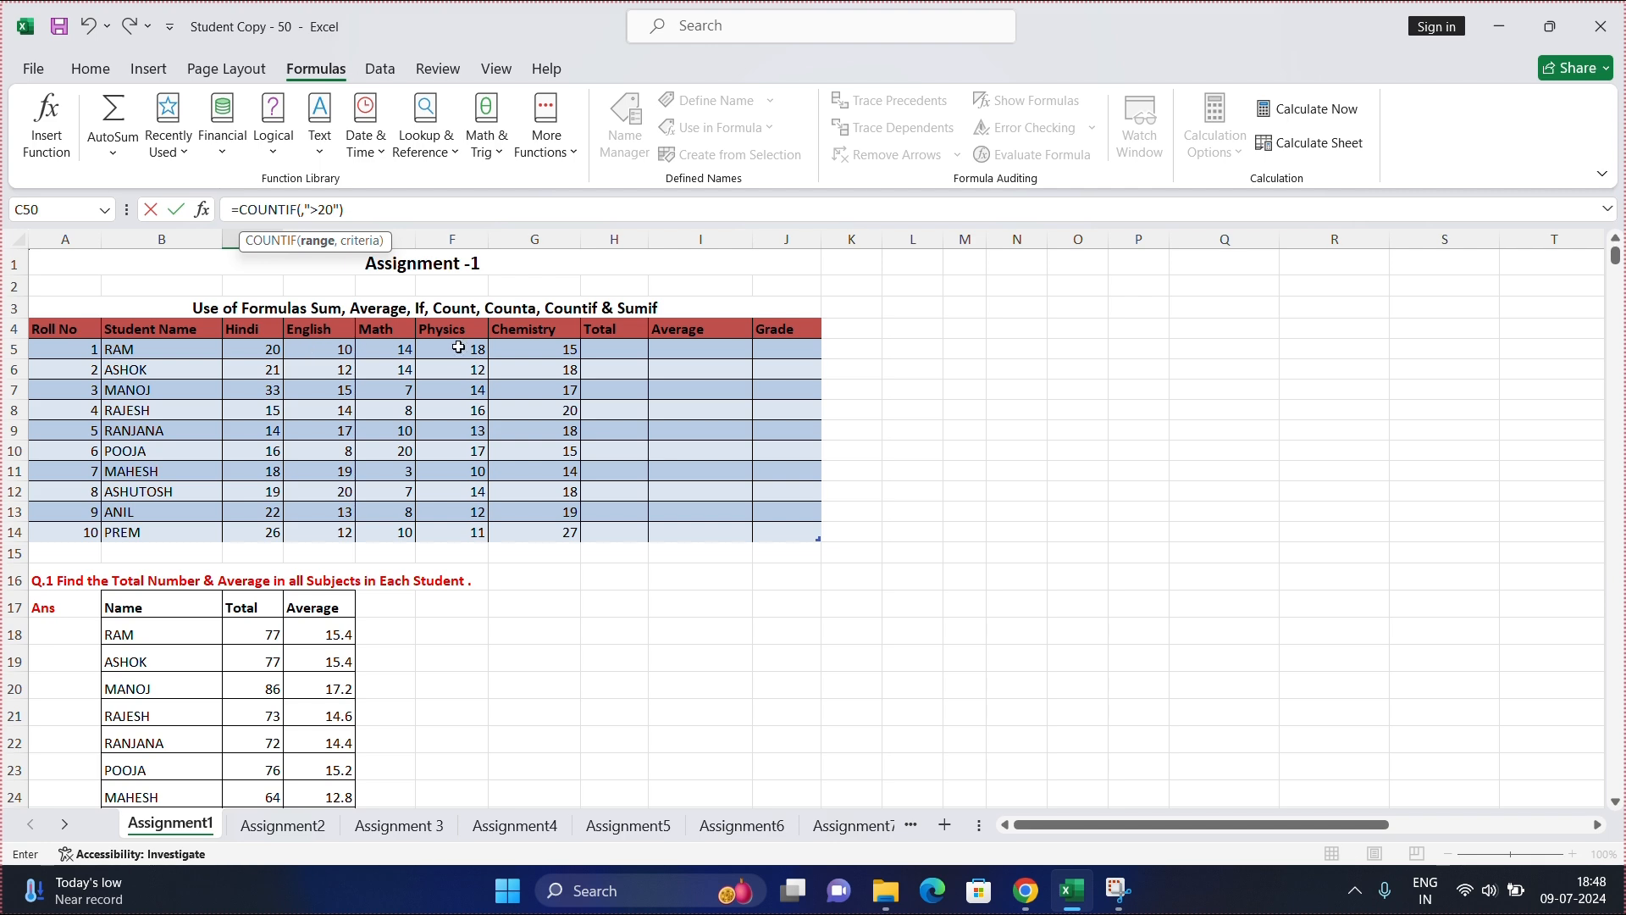
{"action": "left_click_drag", "start_coordinate": [325, 351], "coordinate": [330, 500]}
{"action": "key", "text": "Return"}
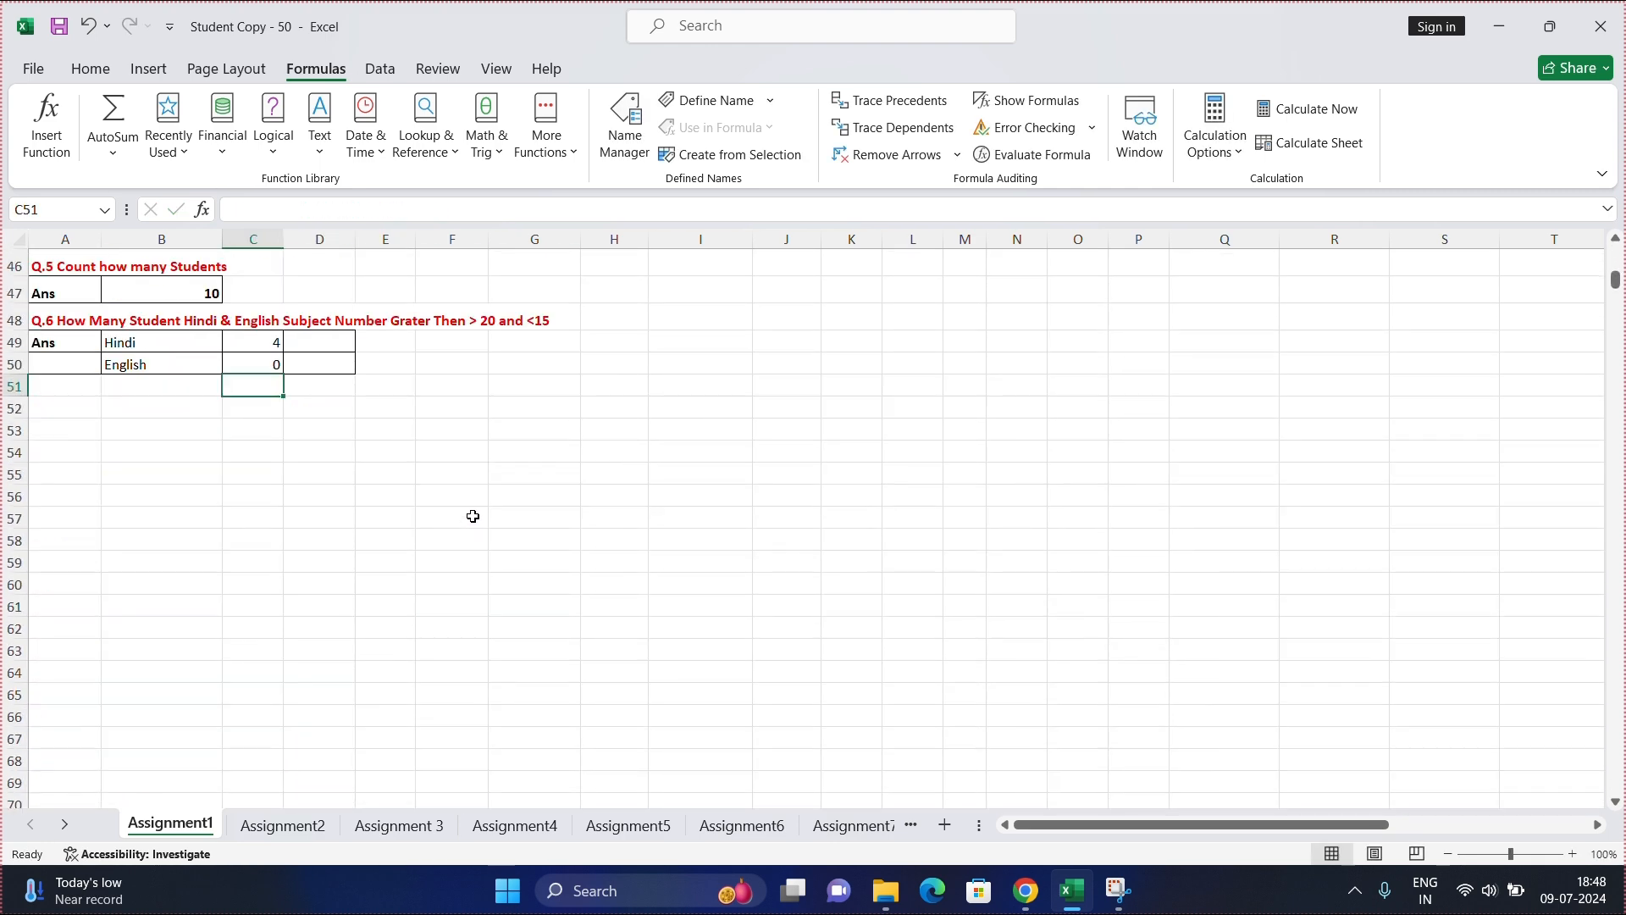
{"action": "left_click", "coordinate": [237, 359]}
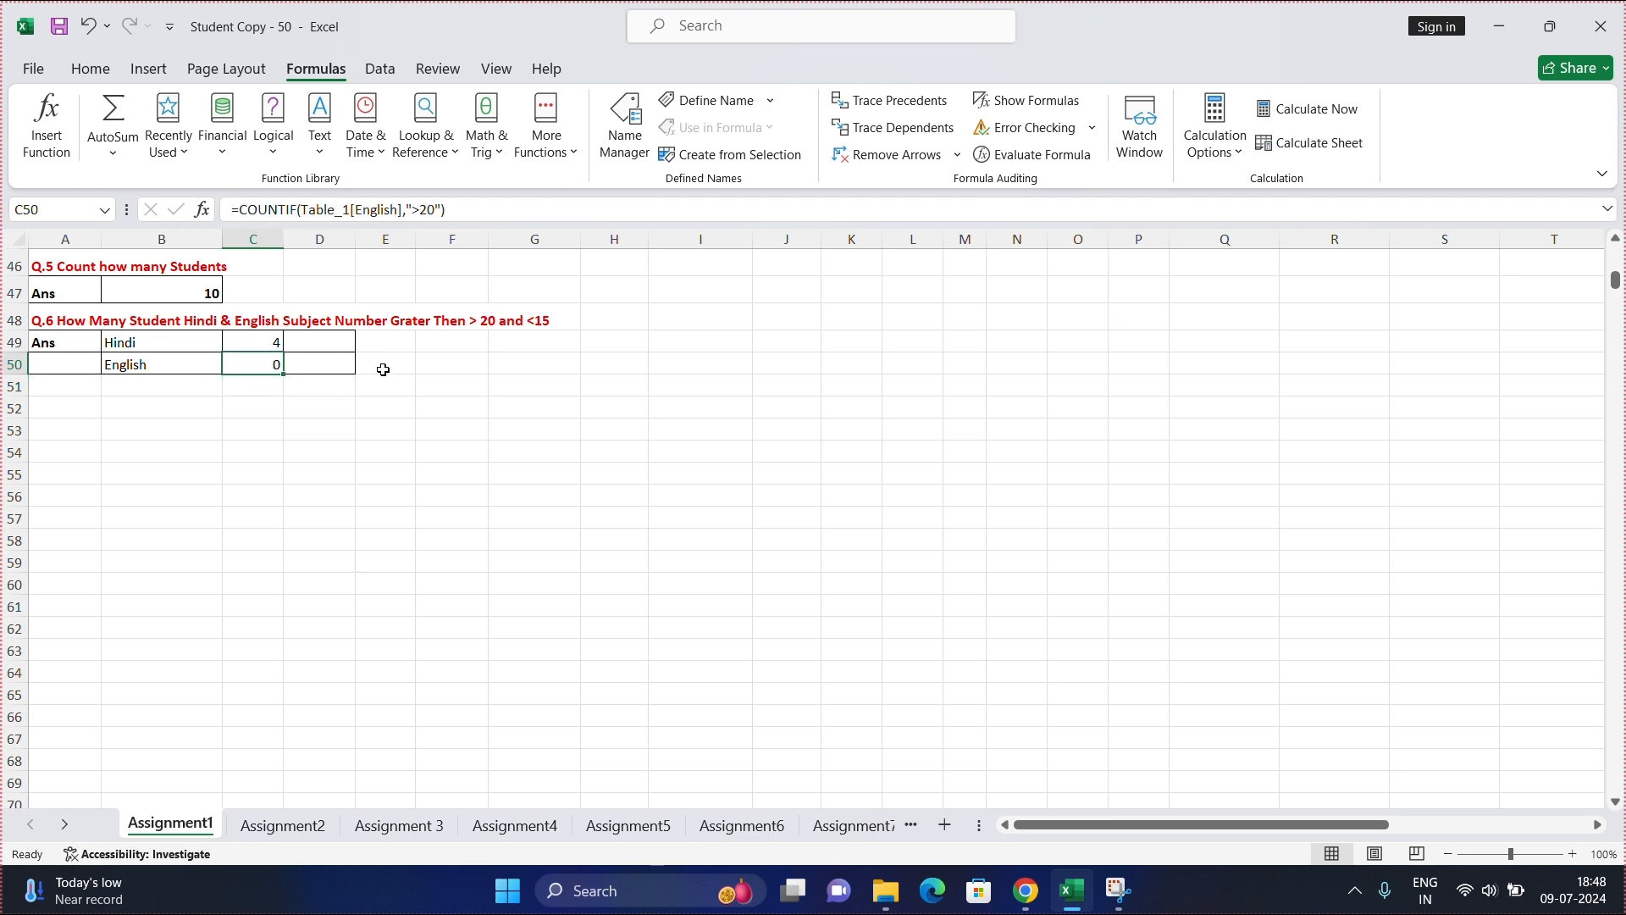
Check the English marks in the table and change the criteria of the COUNTIF formula in C50 to ">=20"
{"action": "scroll", "coordinate": [383, 369], "scroll_direction": "up", "scroll_amount": 15}
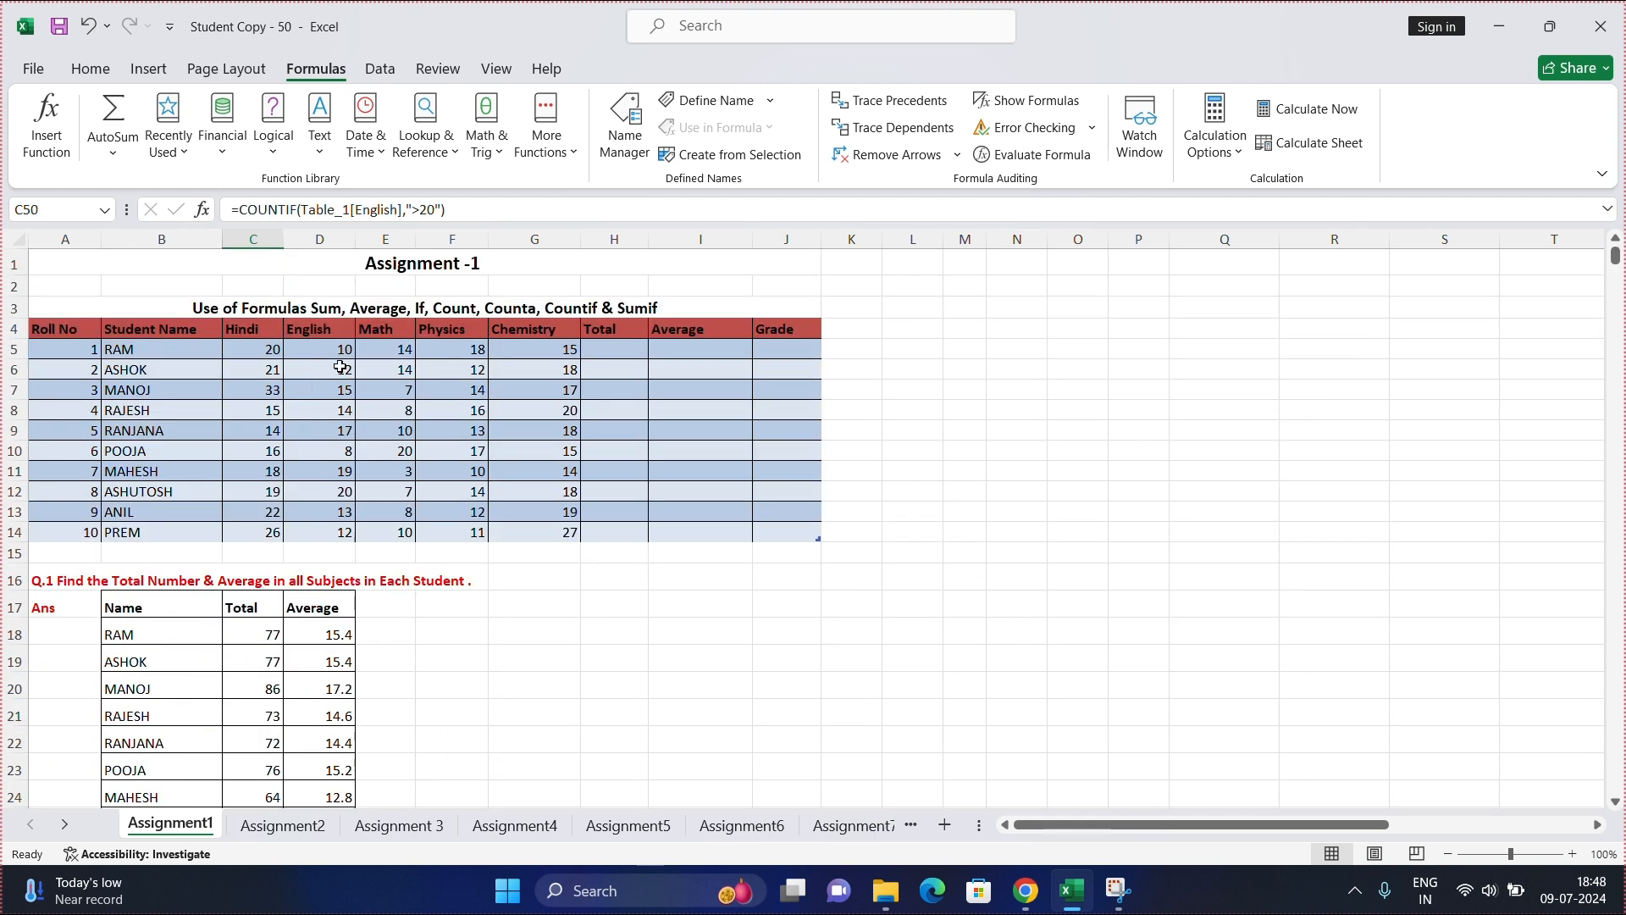
{"action": "left_click", "coordinate": [336, 493]}
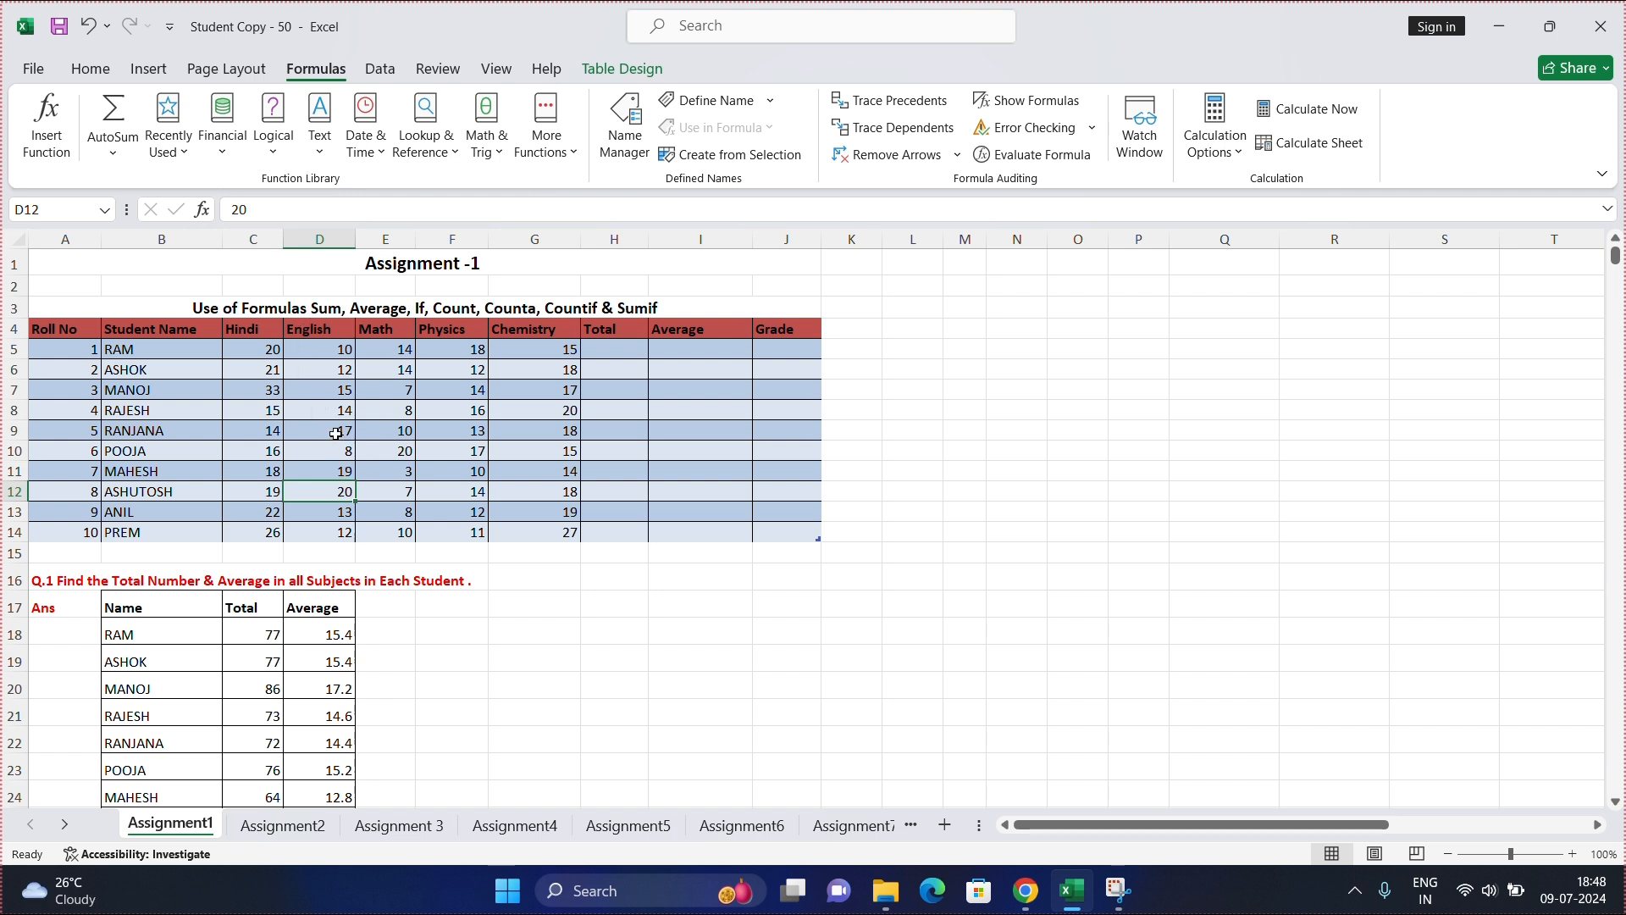
{"action": "scroll", "coordinate": [369, 449], "scroll_direction": "down", "scroll_amount": 11}
{"action": "scroll", "coordinate": [396, 770], "scroll_direction": "down", "scroll_amount": 3}
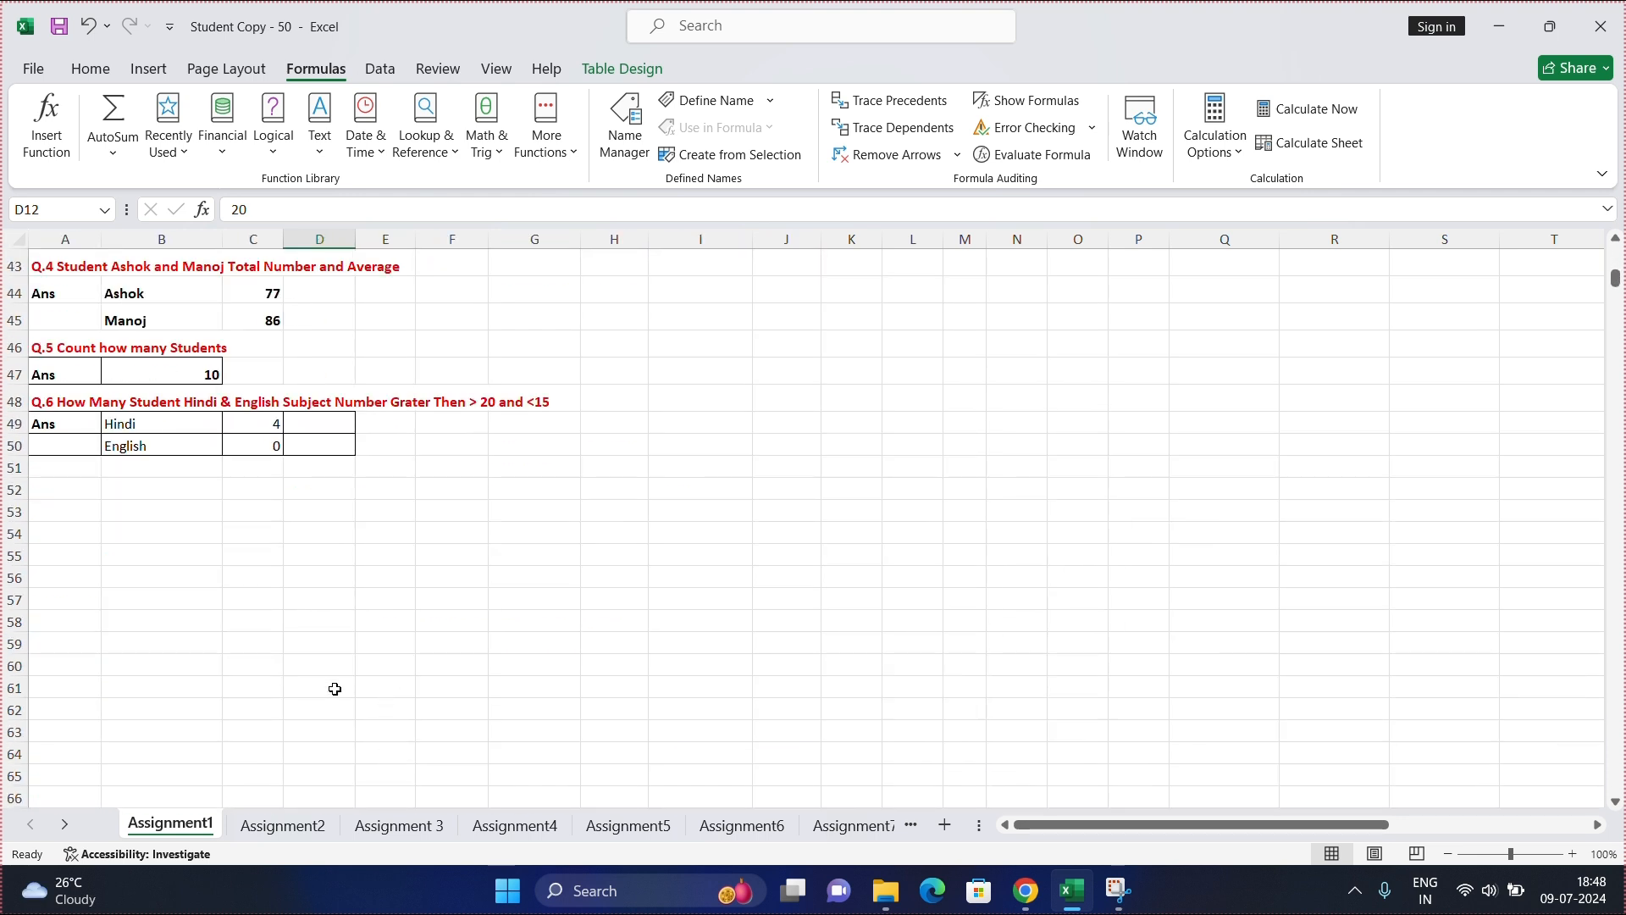
{"action": "left_click", "coordinate": [258, 450]}
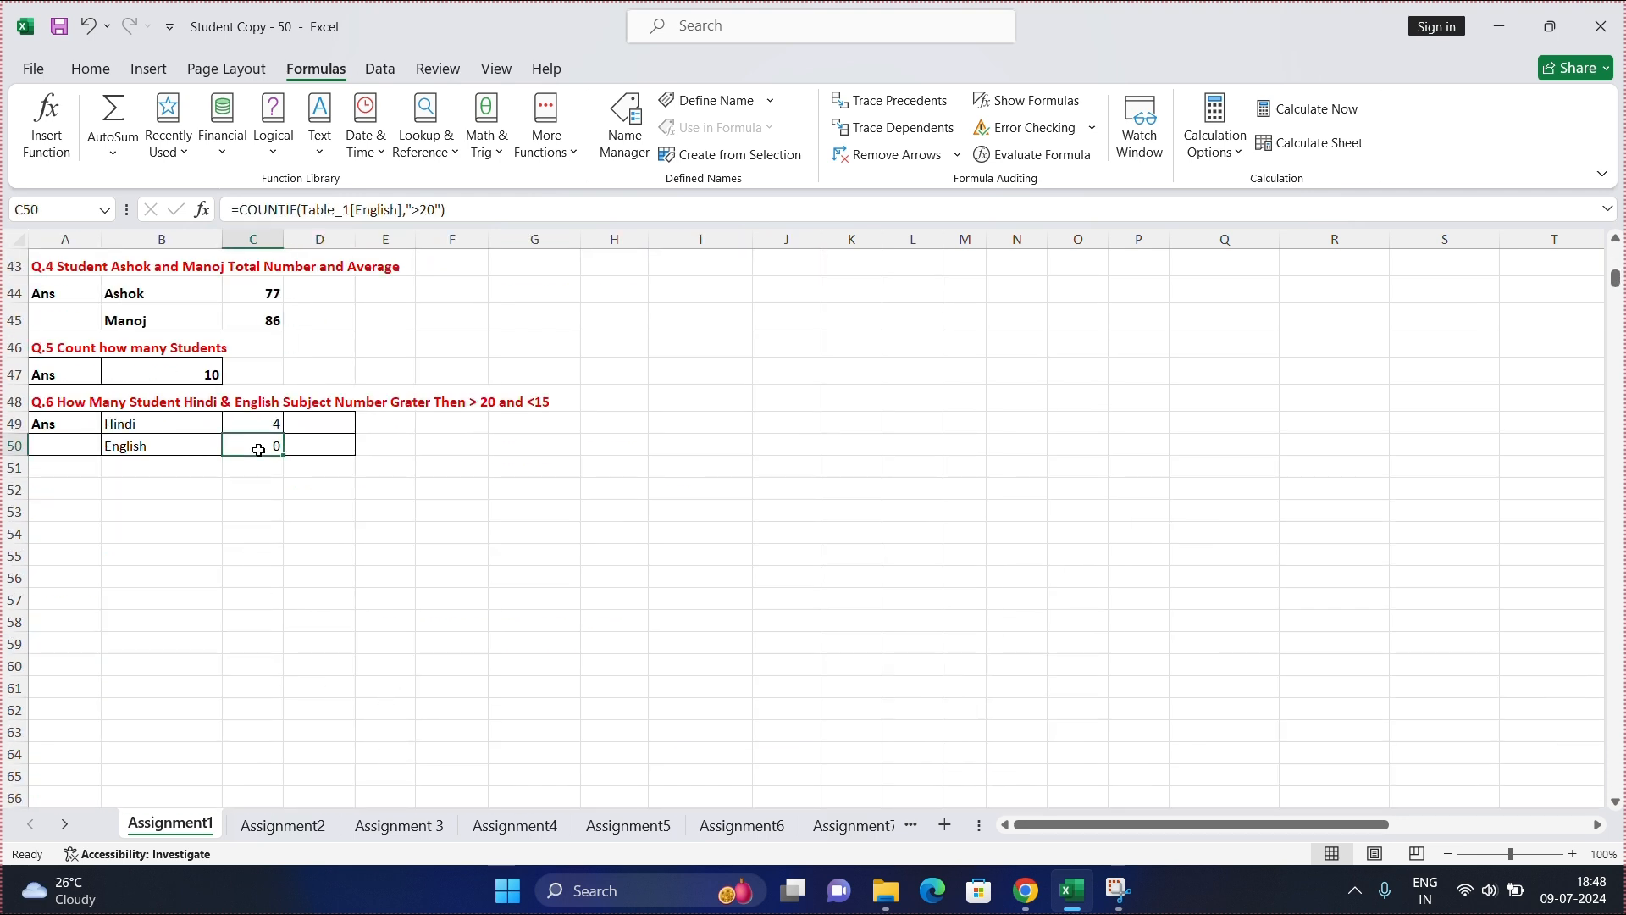
{"action": "left_click", "coordinate": [421, 210]}
{"action": "type", "text": "="}
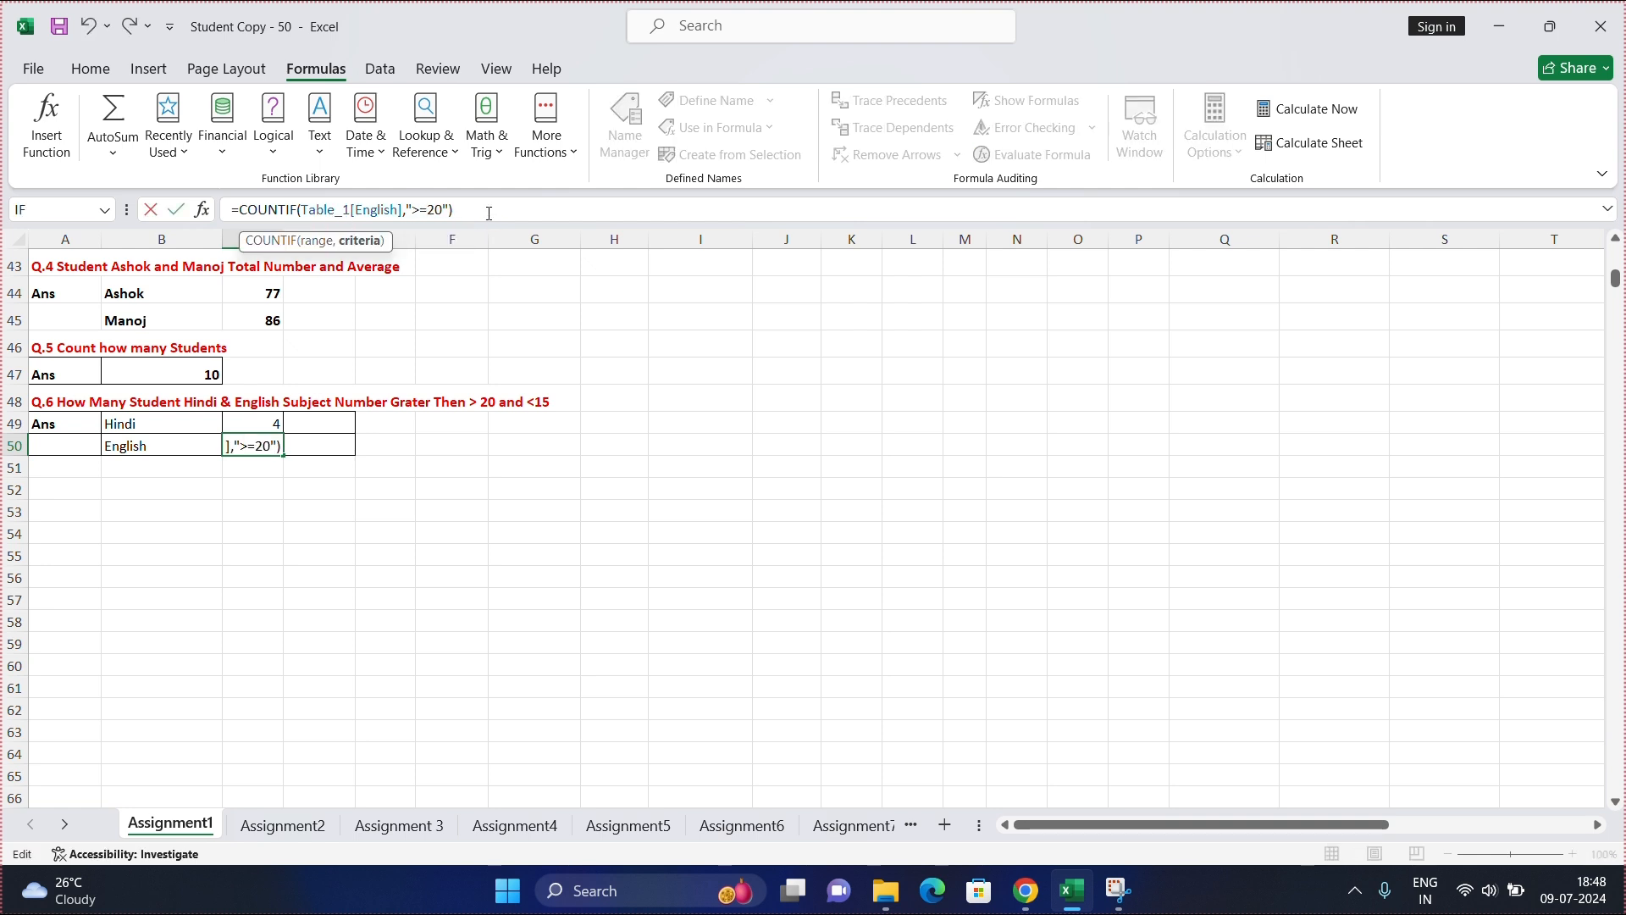
{"action": "key", "text": "Return"}
{"action": "left_click", "coordinate": [266, 439]}
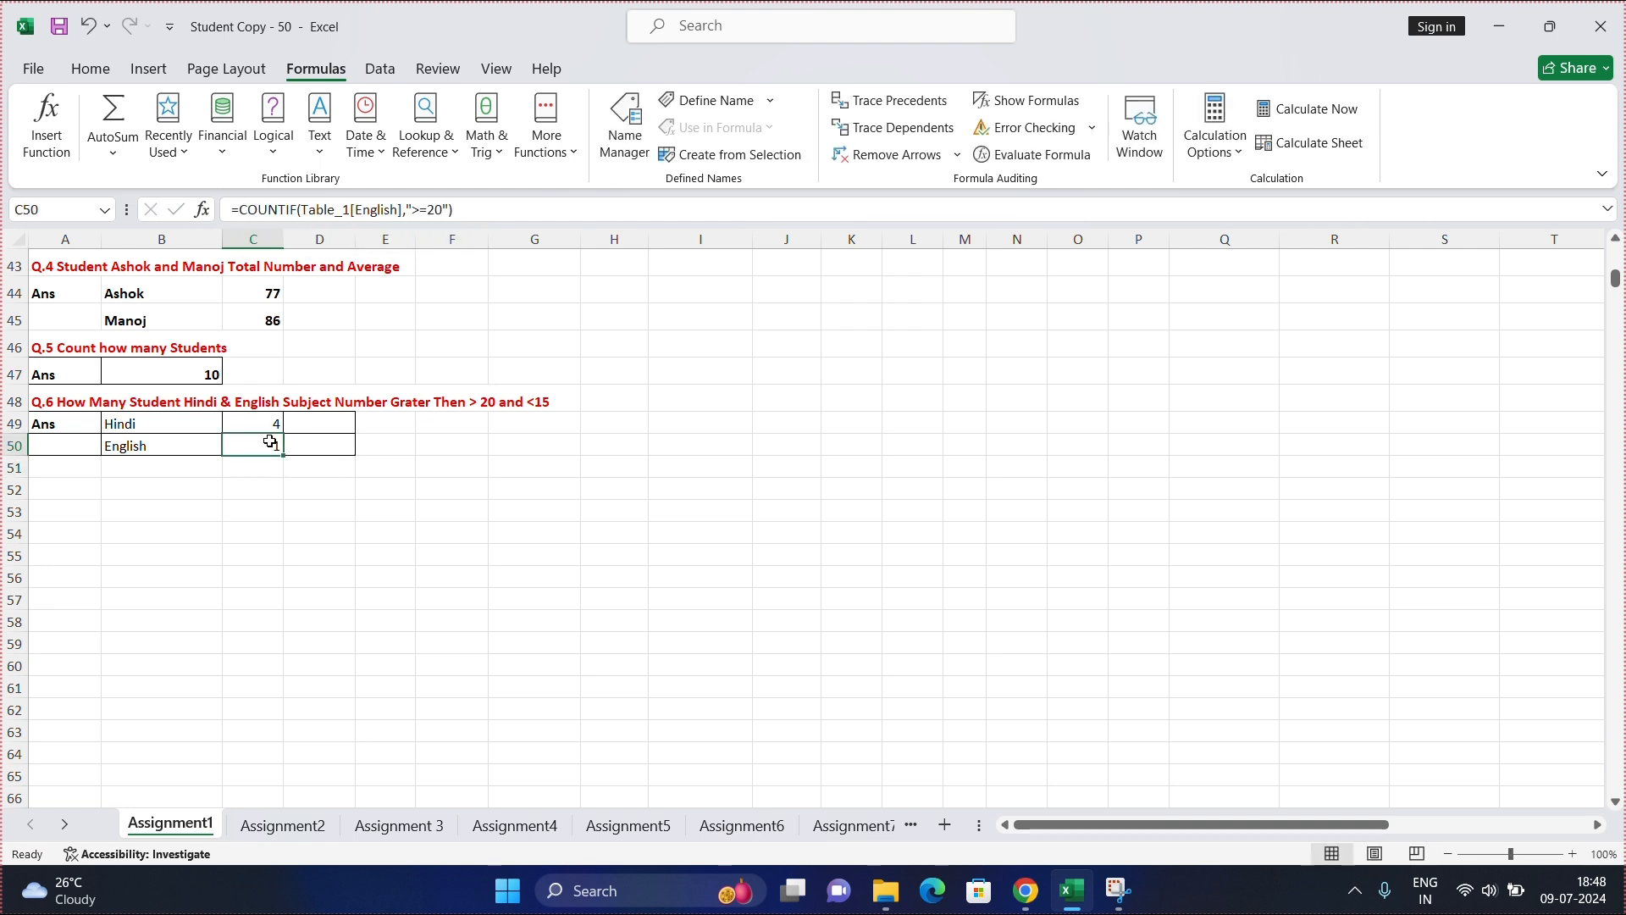
{"action": "left_click", "coordinate": [275, 426]}
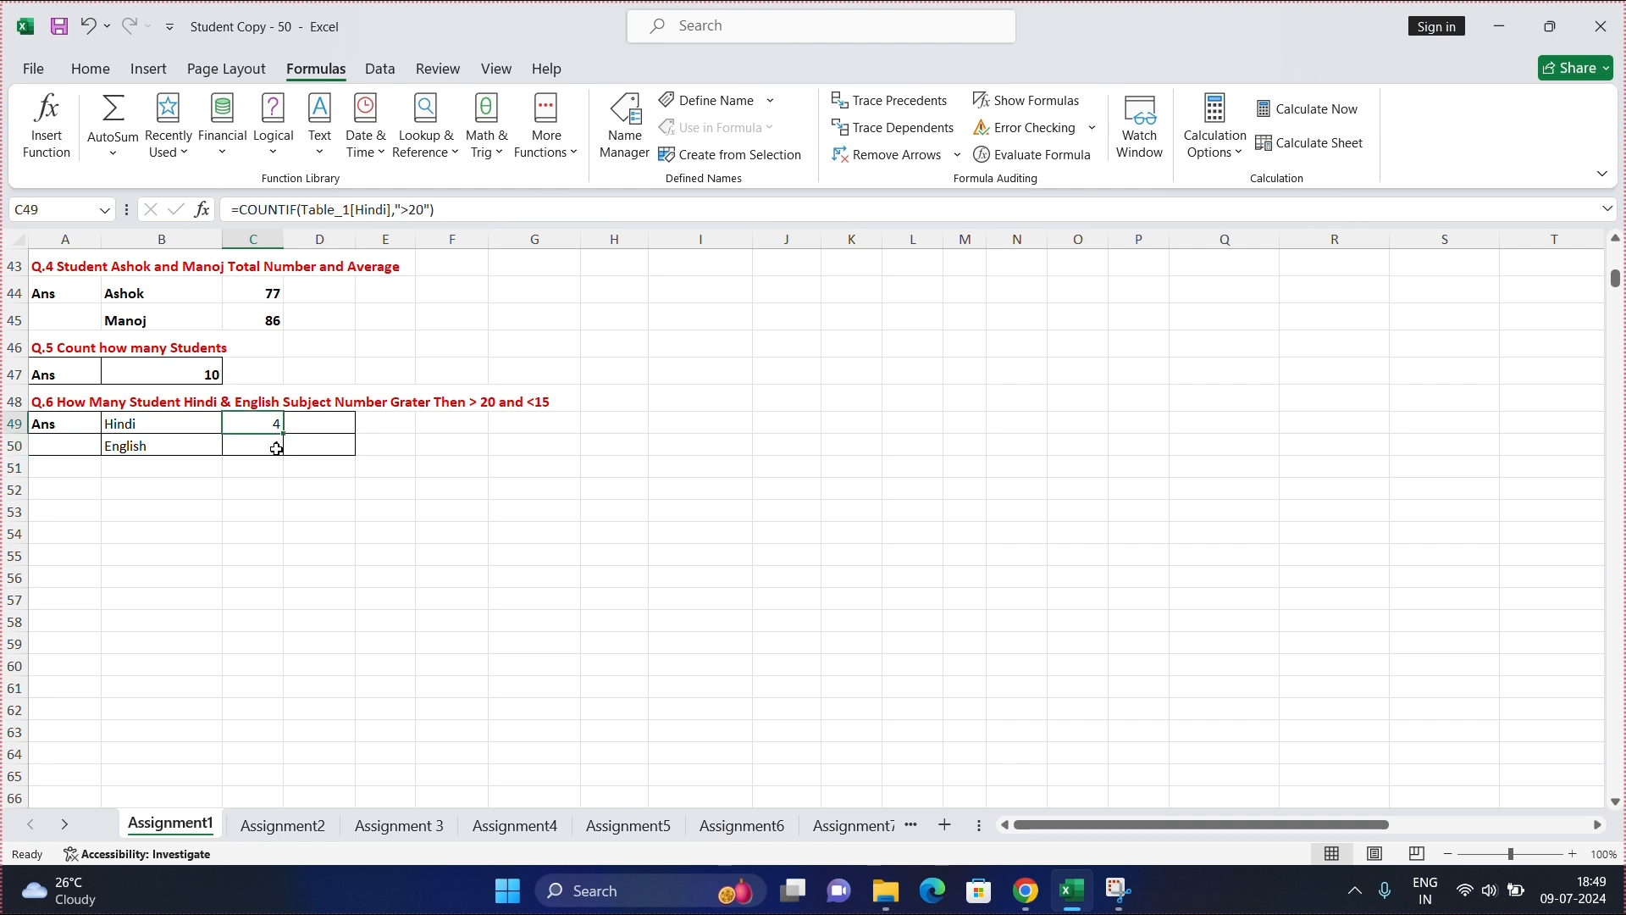
{"action": "left_click", "coordinate": [277, 448]}
Count the Hindi marks below 15 in D49 with a COUNTIF formula over the Hindi column of Table_1 and the criteria "<15"
{"action": "left_click", "coordinate": [327, 420]}
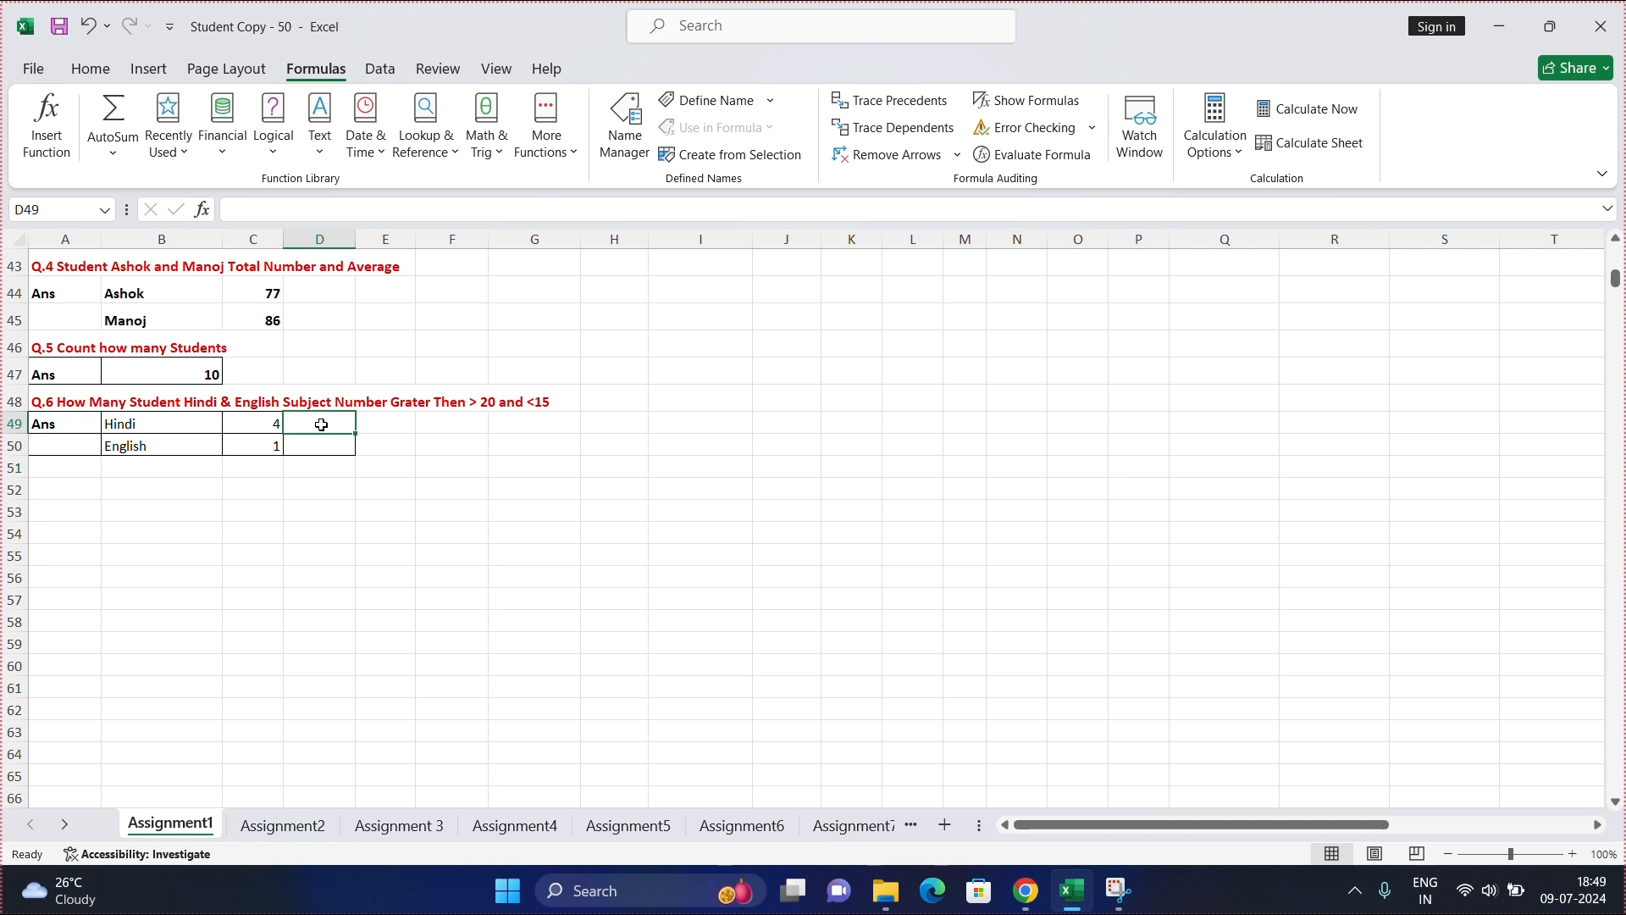
{"action": "type", "text": "=counti"}
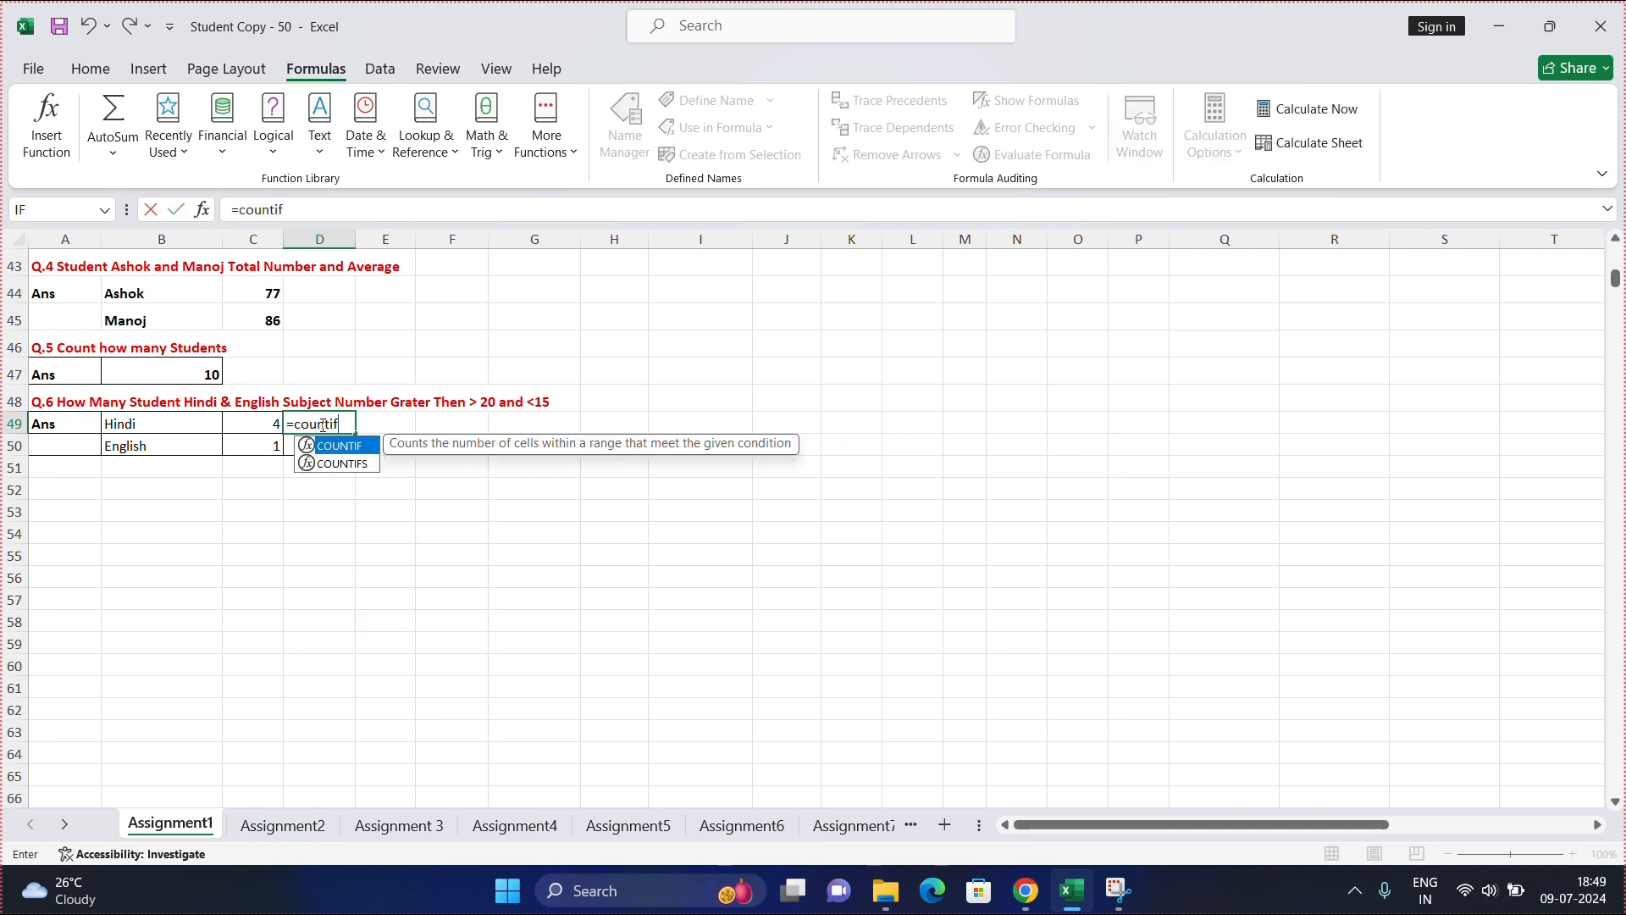
{"action": "type", "text": "f"}
{"action": "key", "text": "Tab"}
{"action": "scroll", "coordinate": [217, 414], "scroll_direction": "up", "scroll_amount": 14}
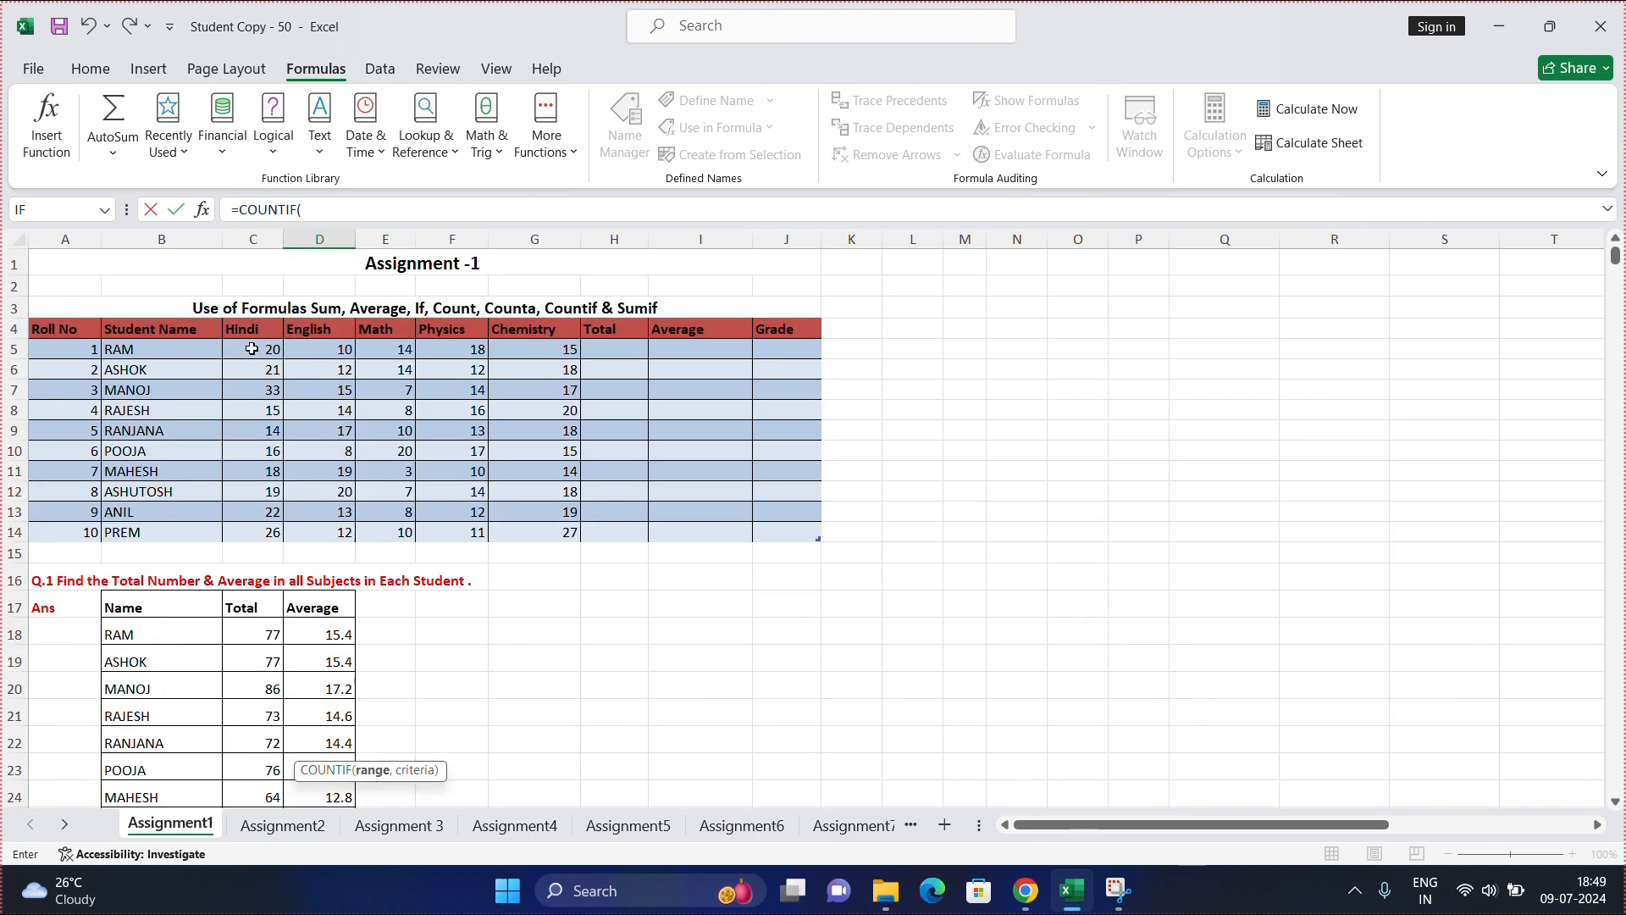
{"action": "left_click_drag", "start_coordinate": [252, 348], "coordinate": [254, 532]}
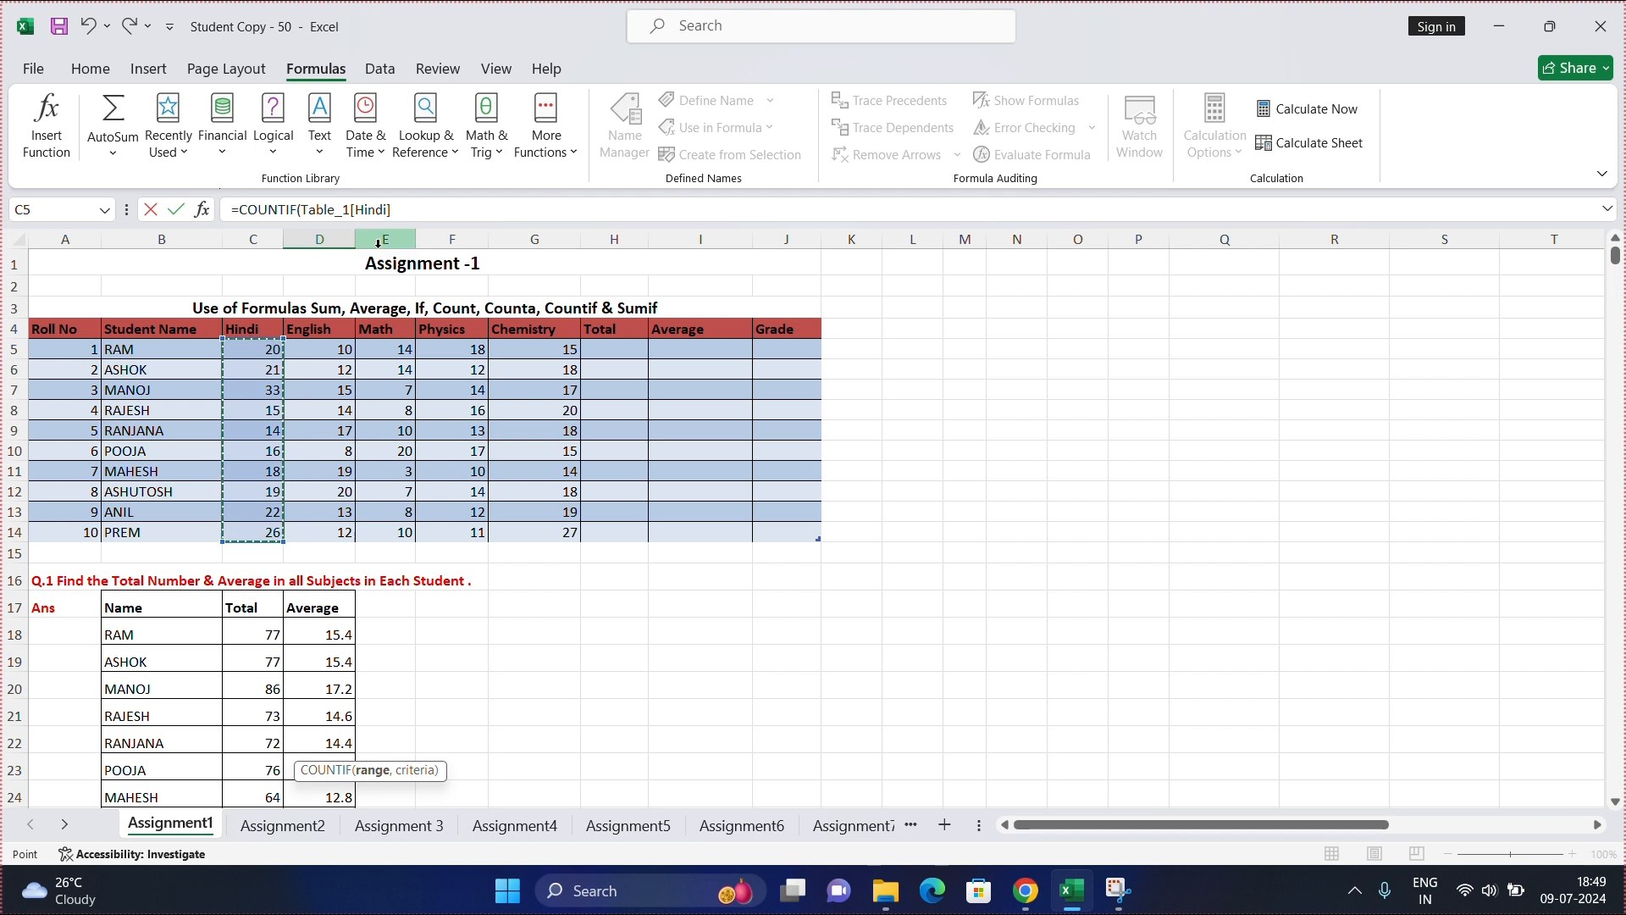
{"action": "type", "text": ",\"<15"}
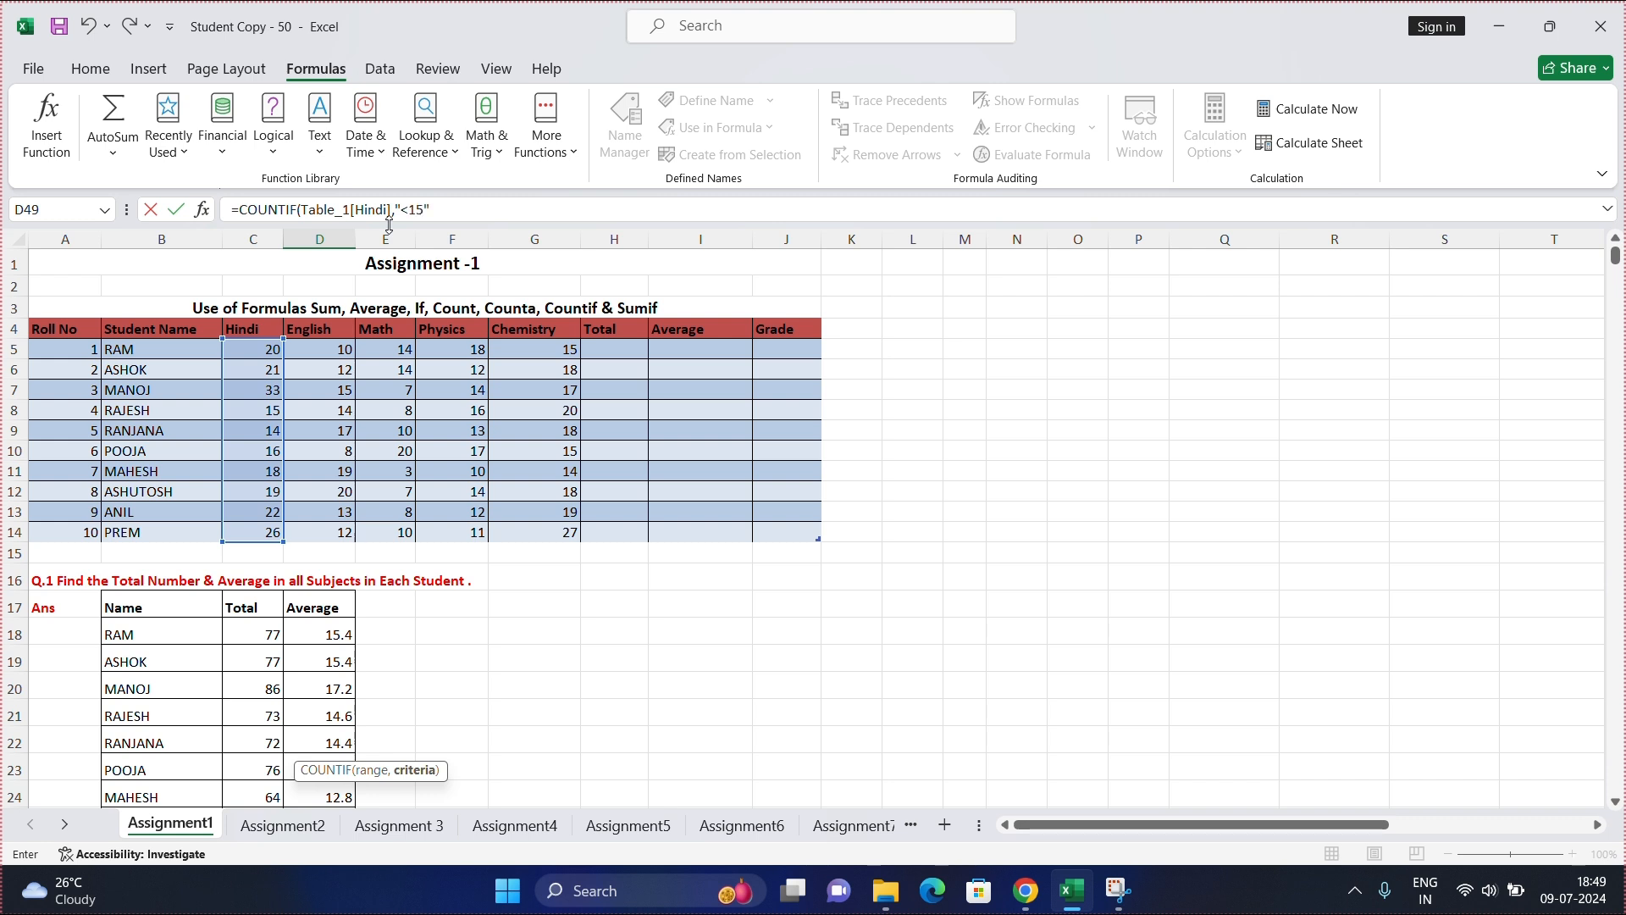
{"action": "type", "text": "\")"}
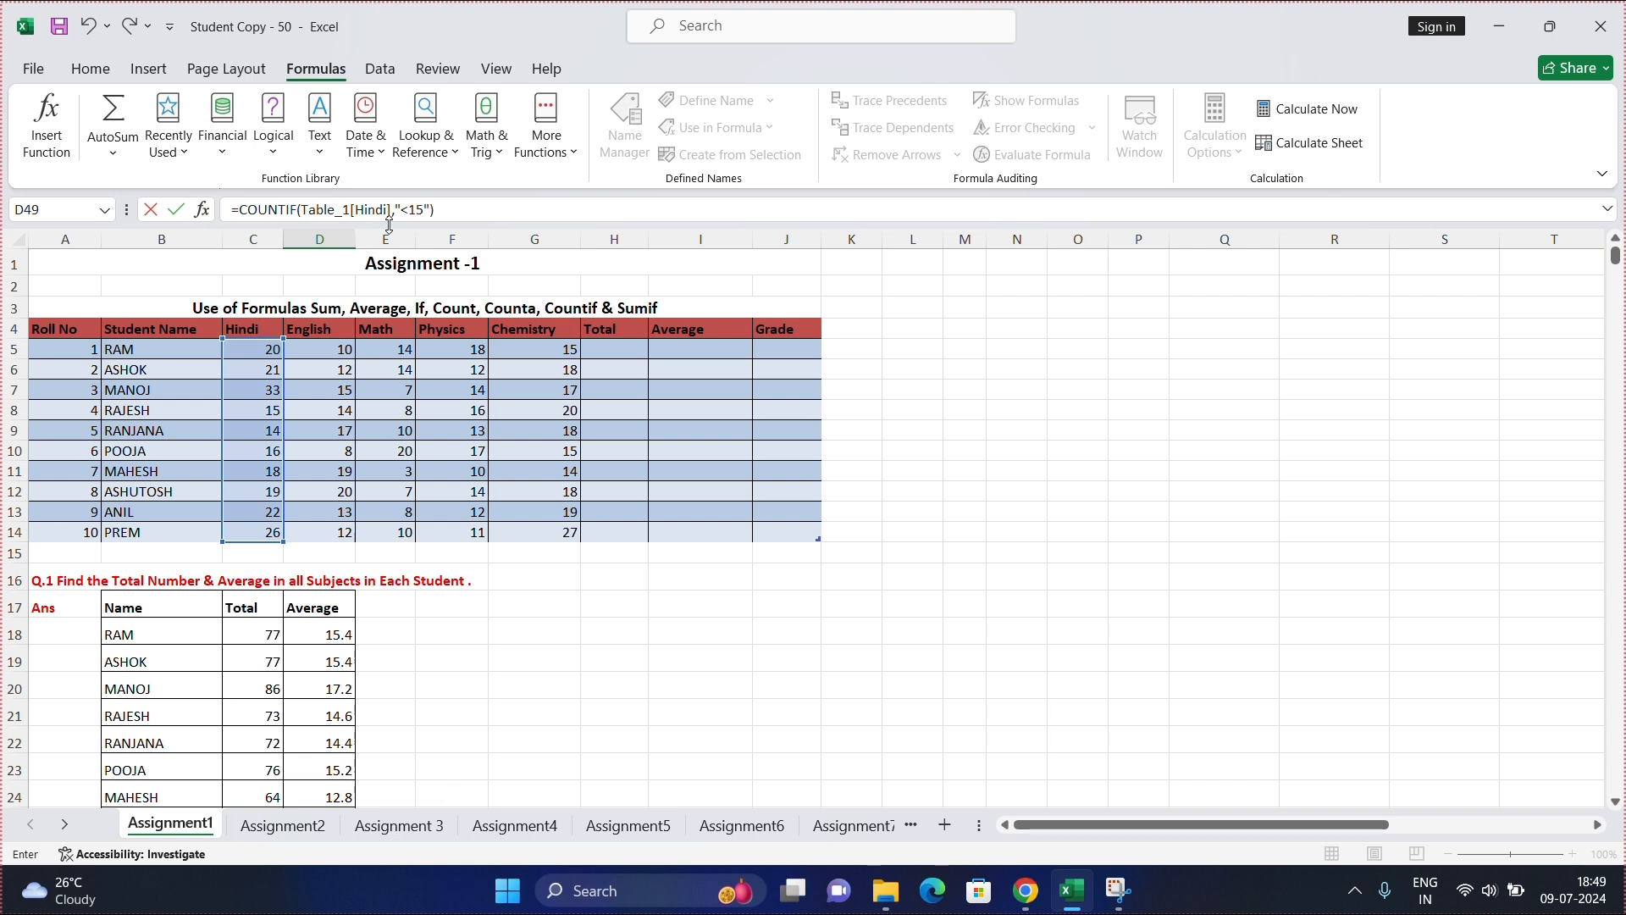
{"action": "key", "text": "Return"}
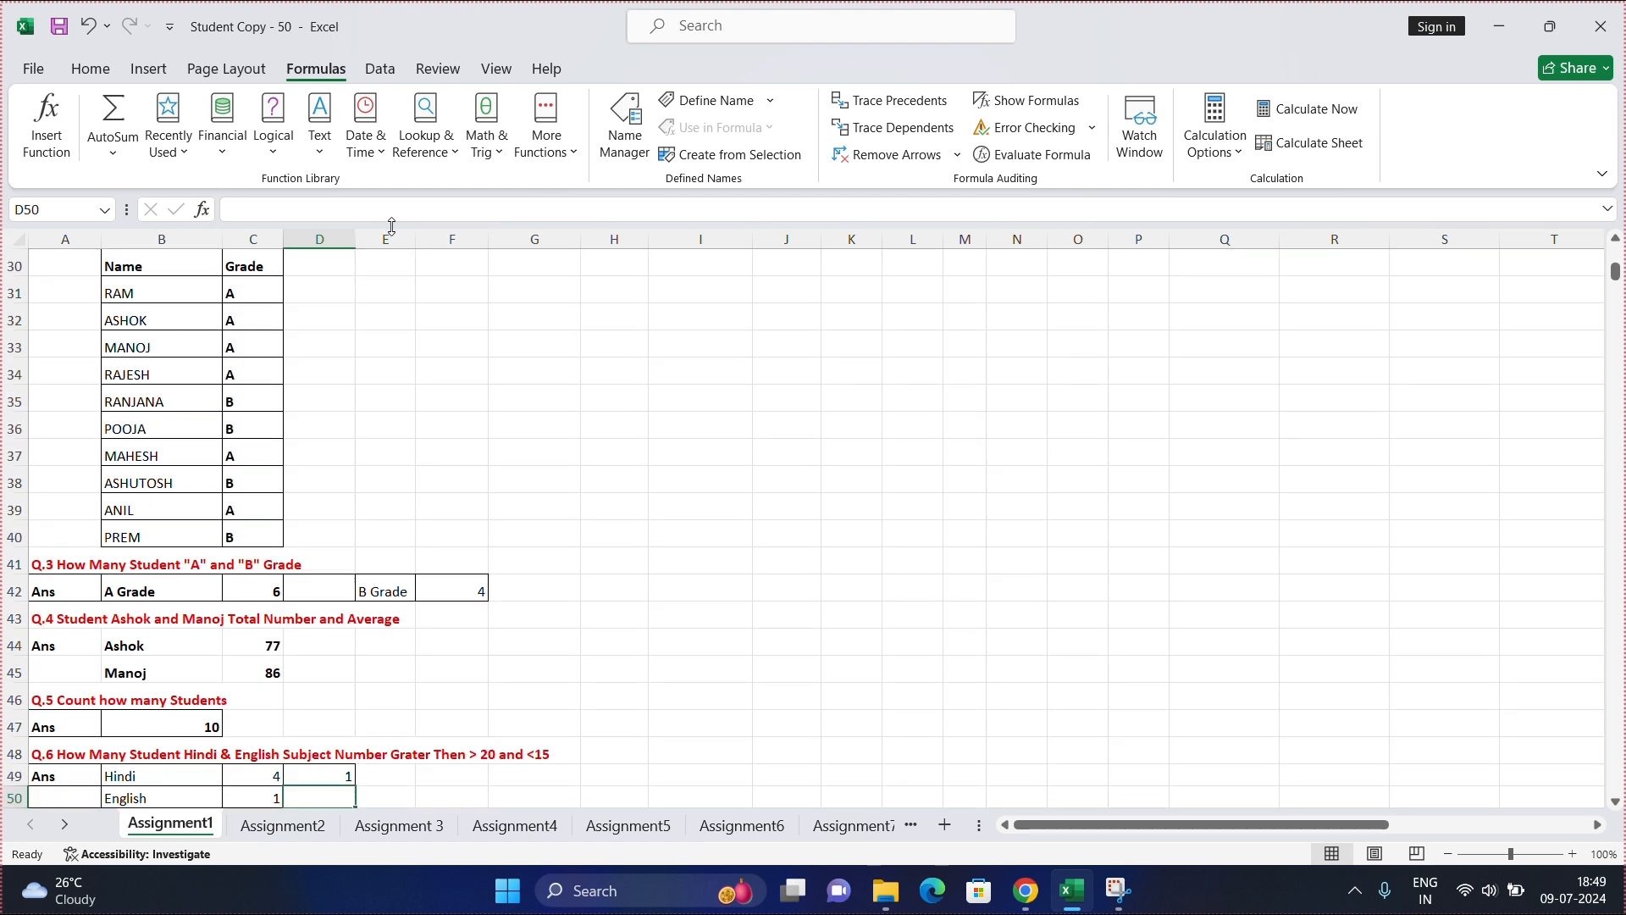
{"action": "scroll", "coordinate": [370, 406], "scroll_direction": "down", "scroll_amount": 4}
{"action": "left_click", "coordinate": [320, 450]}
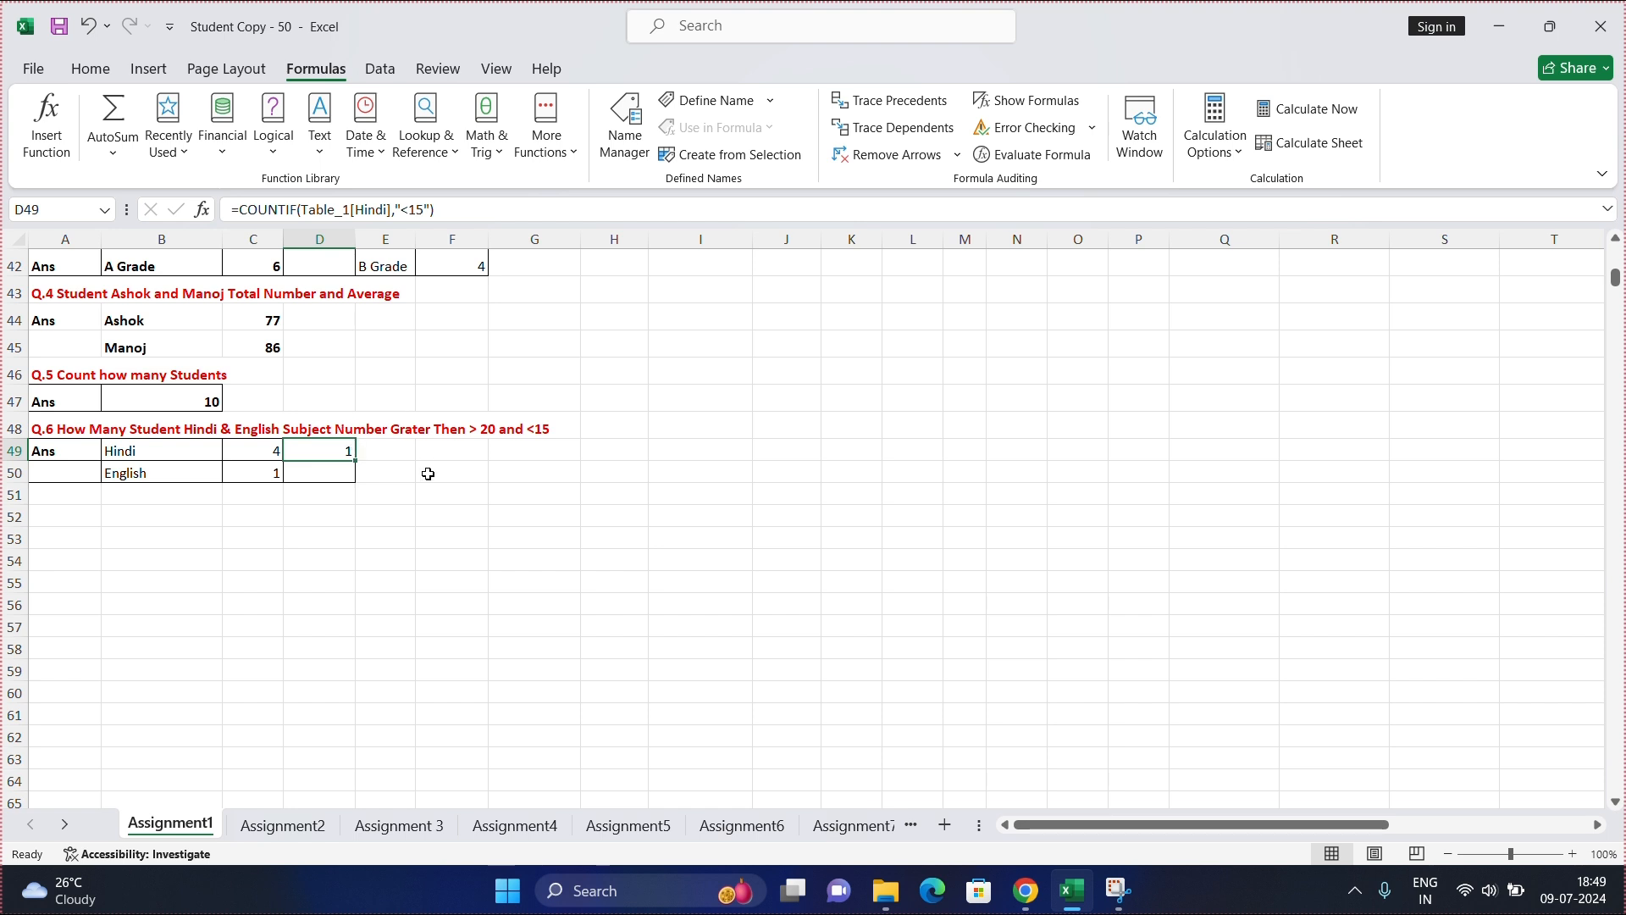
Count the English marks below 15 in D50 with a COUNTIF formula over the English column of Table_1 and the criteria "<15"
{"action": "left_click", "coordinate": [331, 476]}
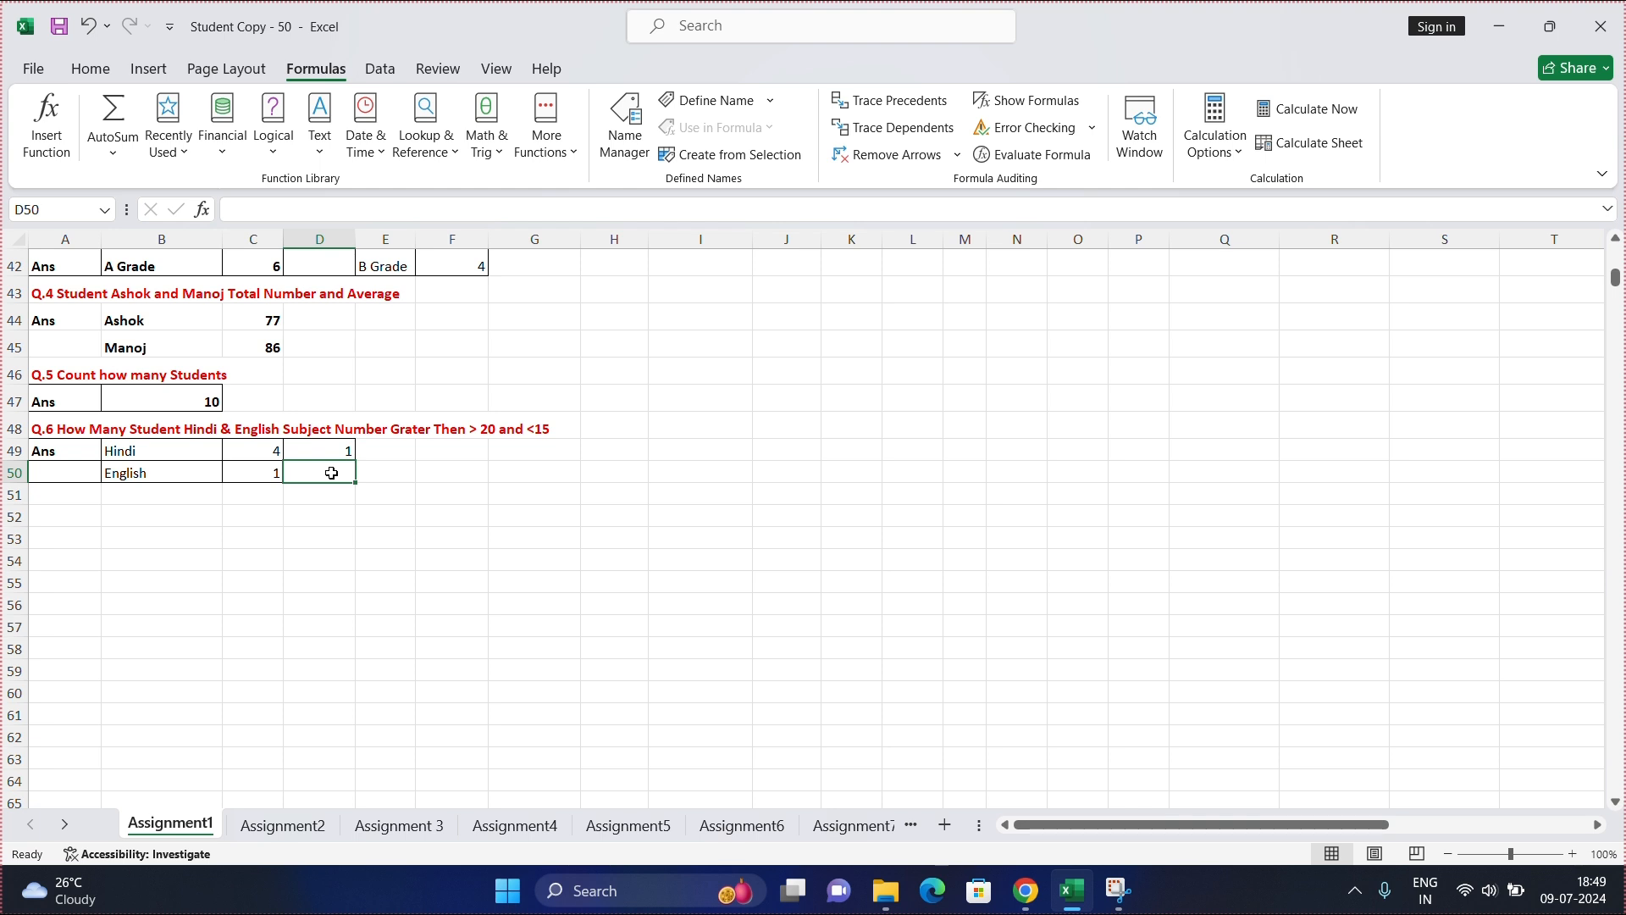
{"action": "type", "text": "=coun"}
{"action": "type", "text": "t"}
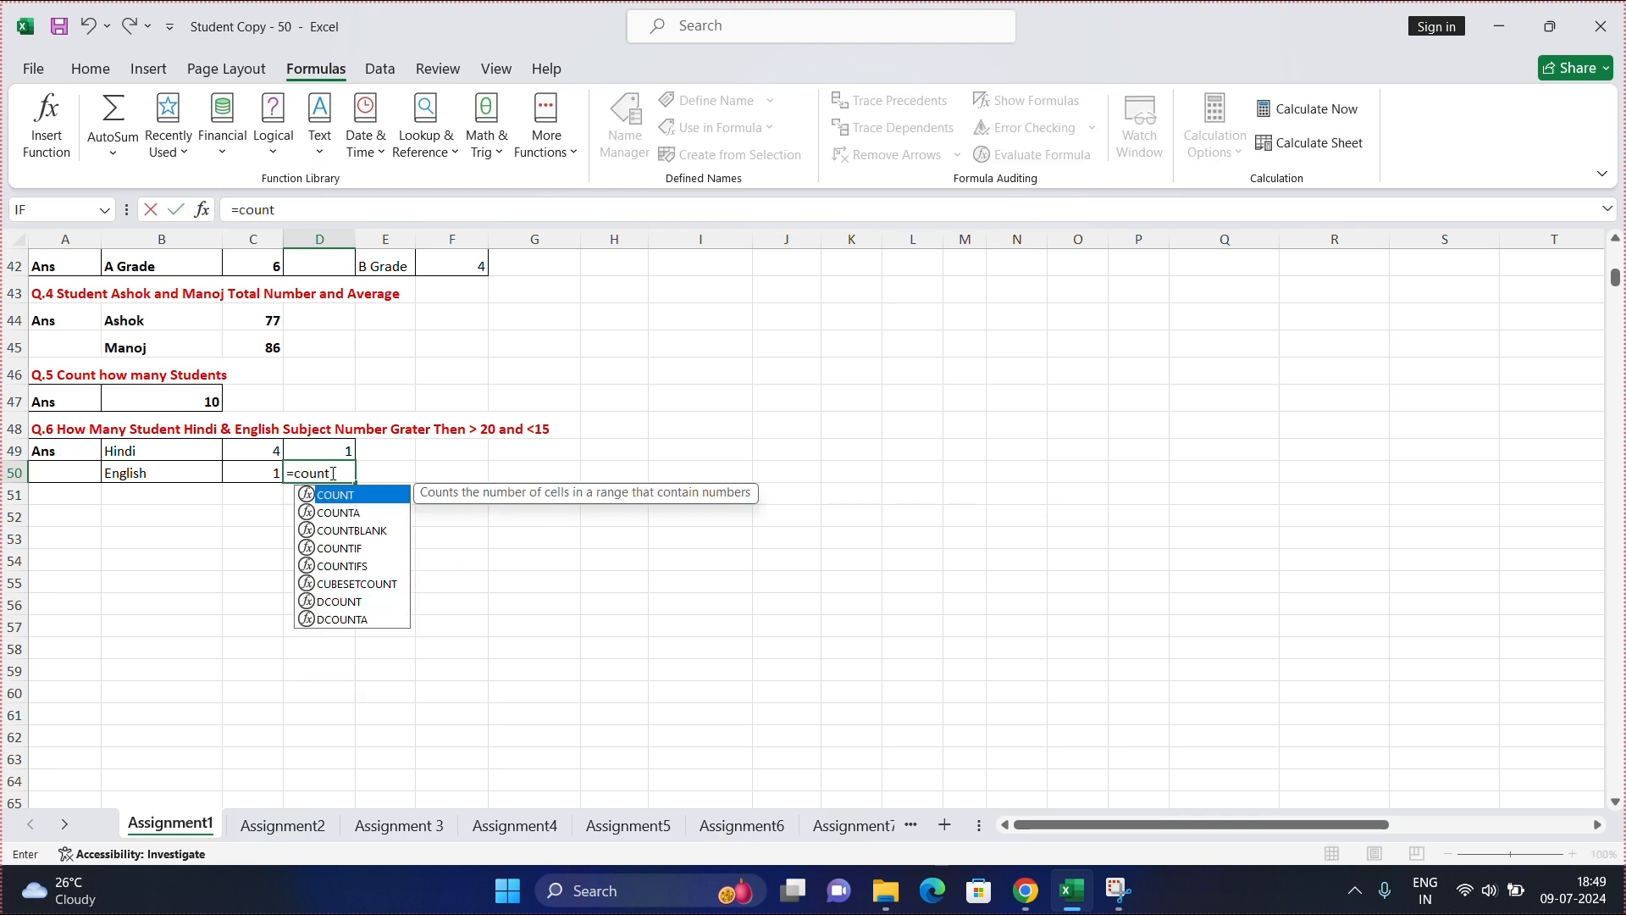
{"action": "type", "text": "i"}
{"action": "key", "text": "Tab"}
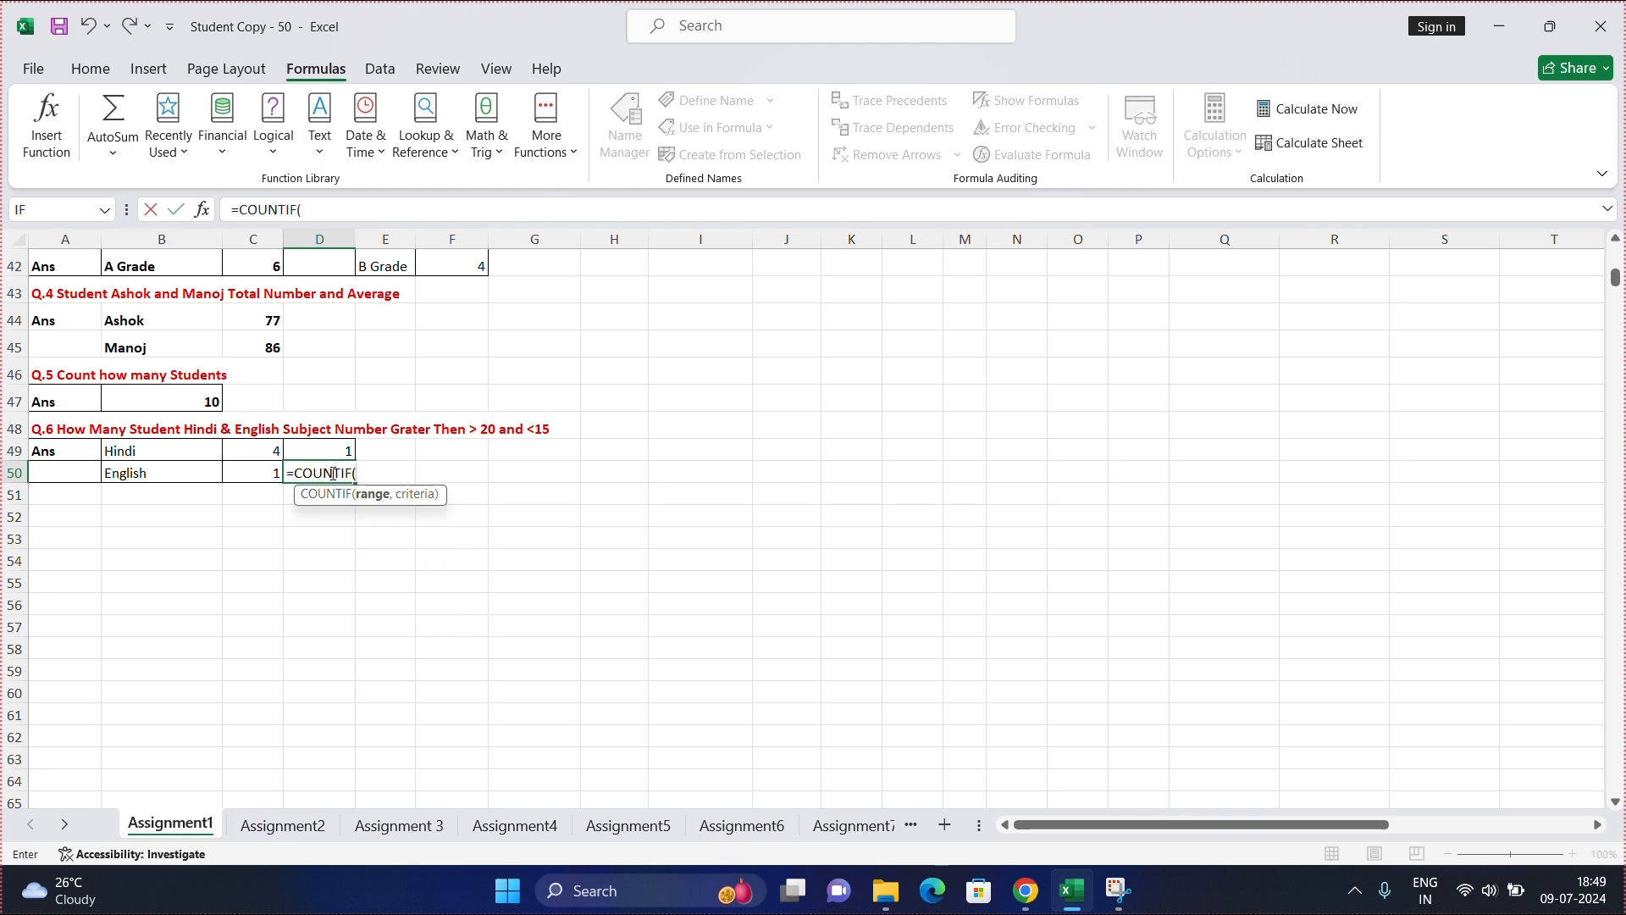
{"action": "scroll", "coordinate": [428, 381], "scroll_direction": "up", "scroll_amount": 14}
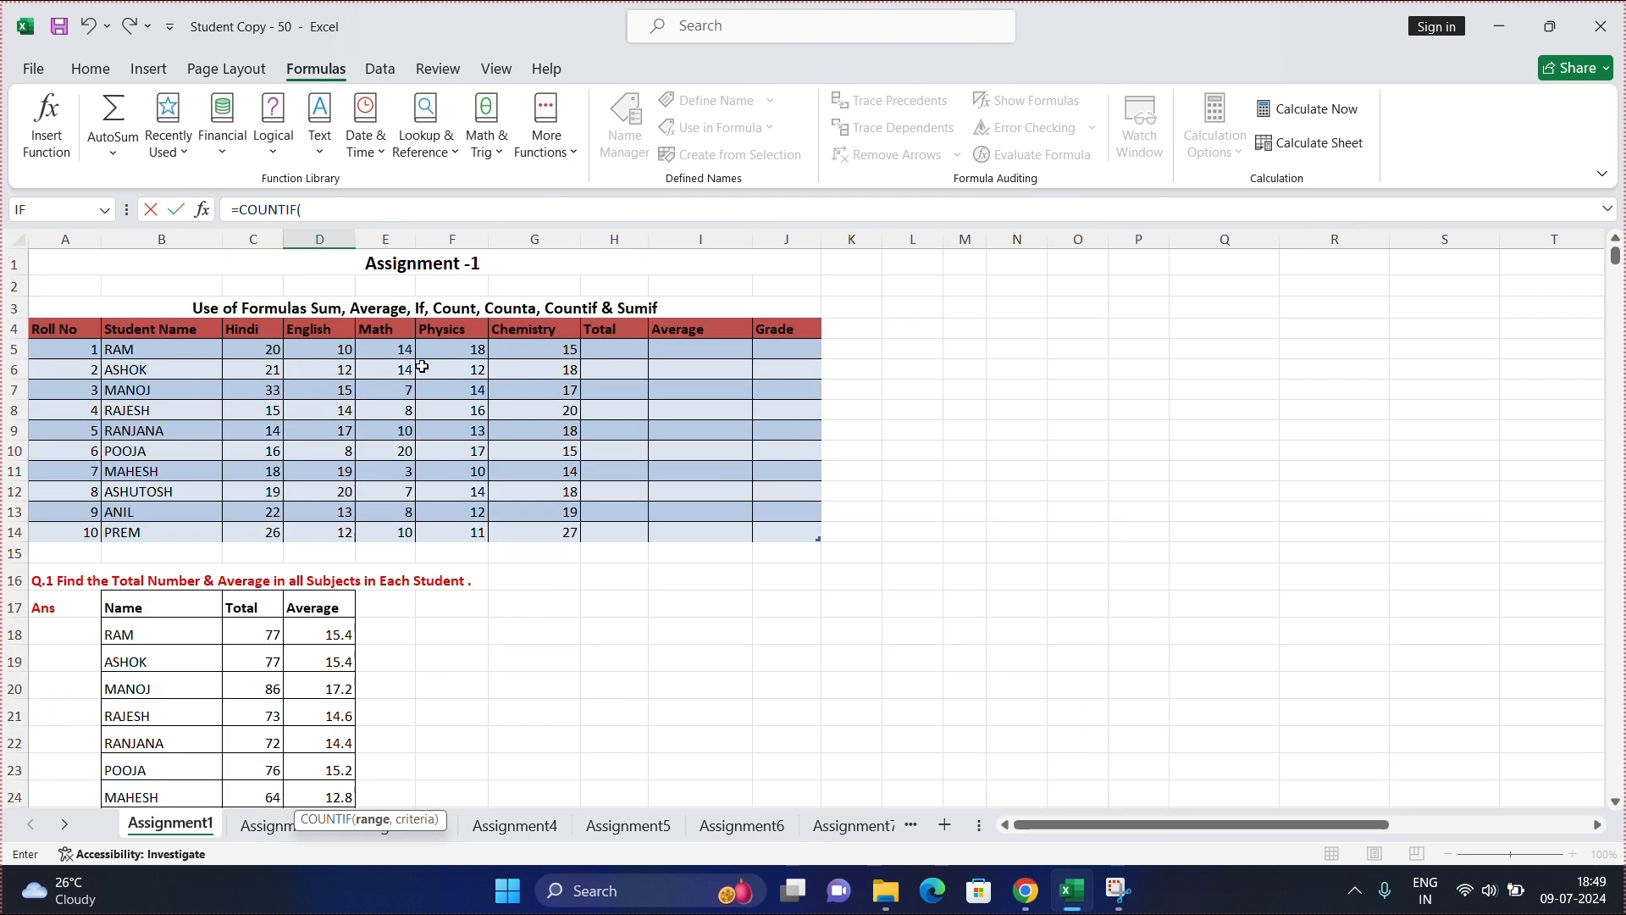
{"action": "left_click_drag", "start_coordinate": [336, 357], "coordinate": [328, 520]}
{"action": "type", "text": ",\"<15"}
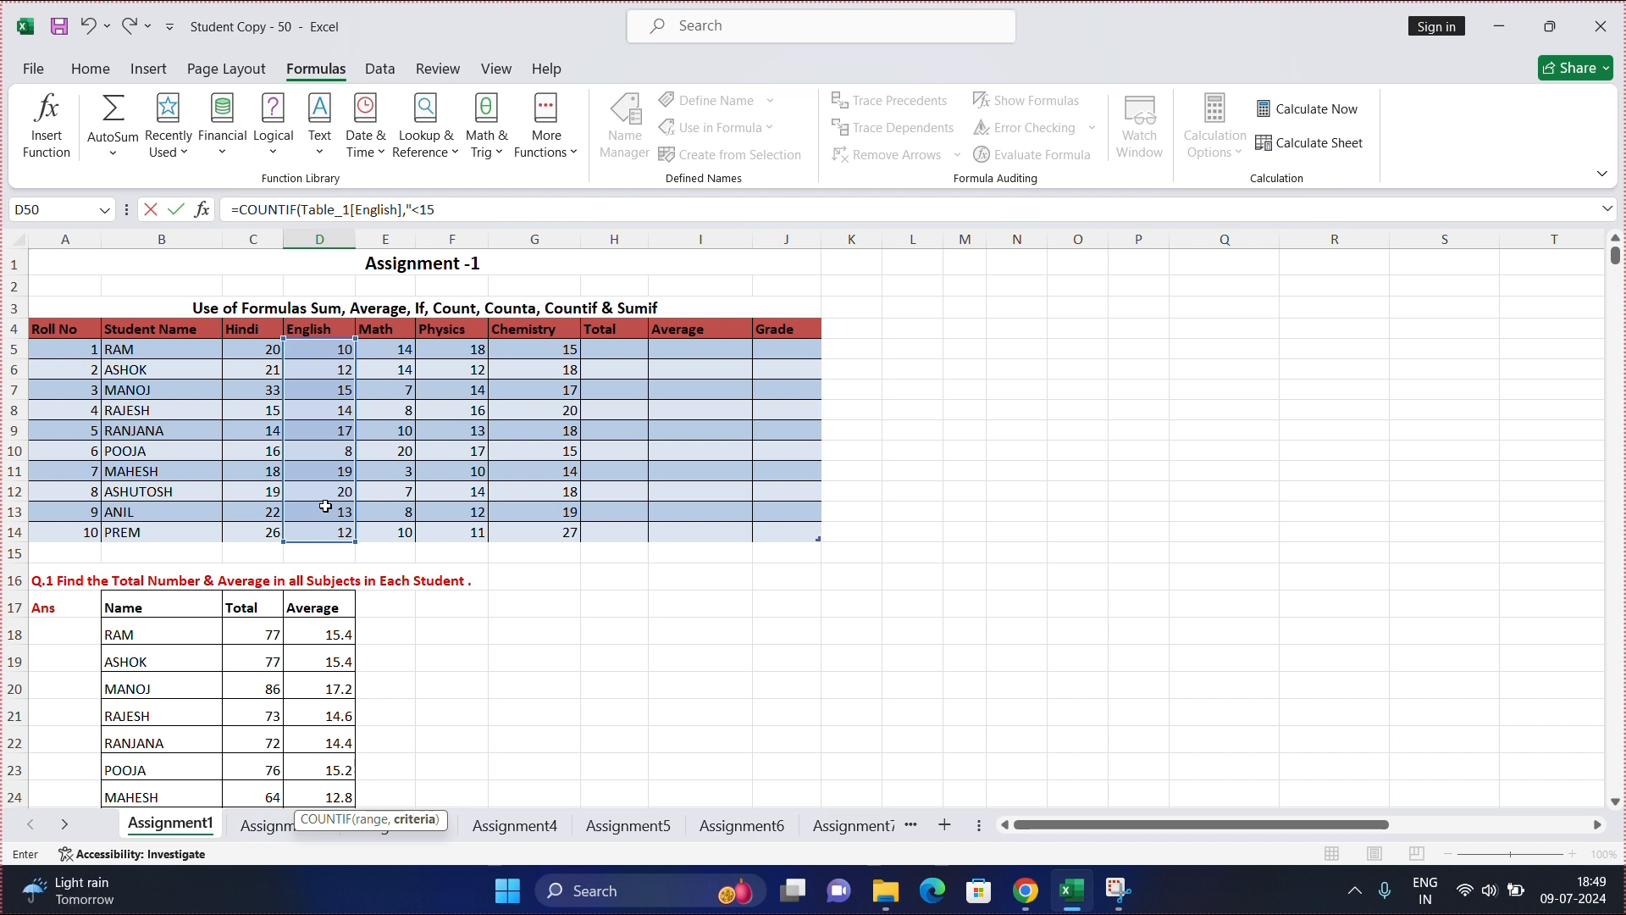
{"action": "left_click", "coordinate": [437, 210]}
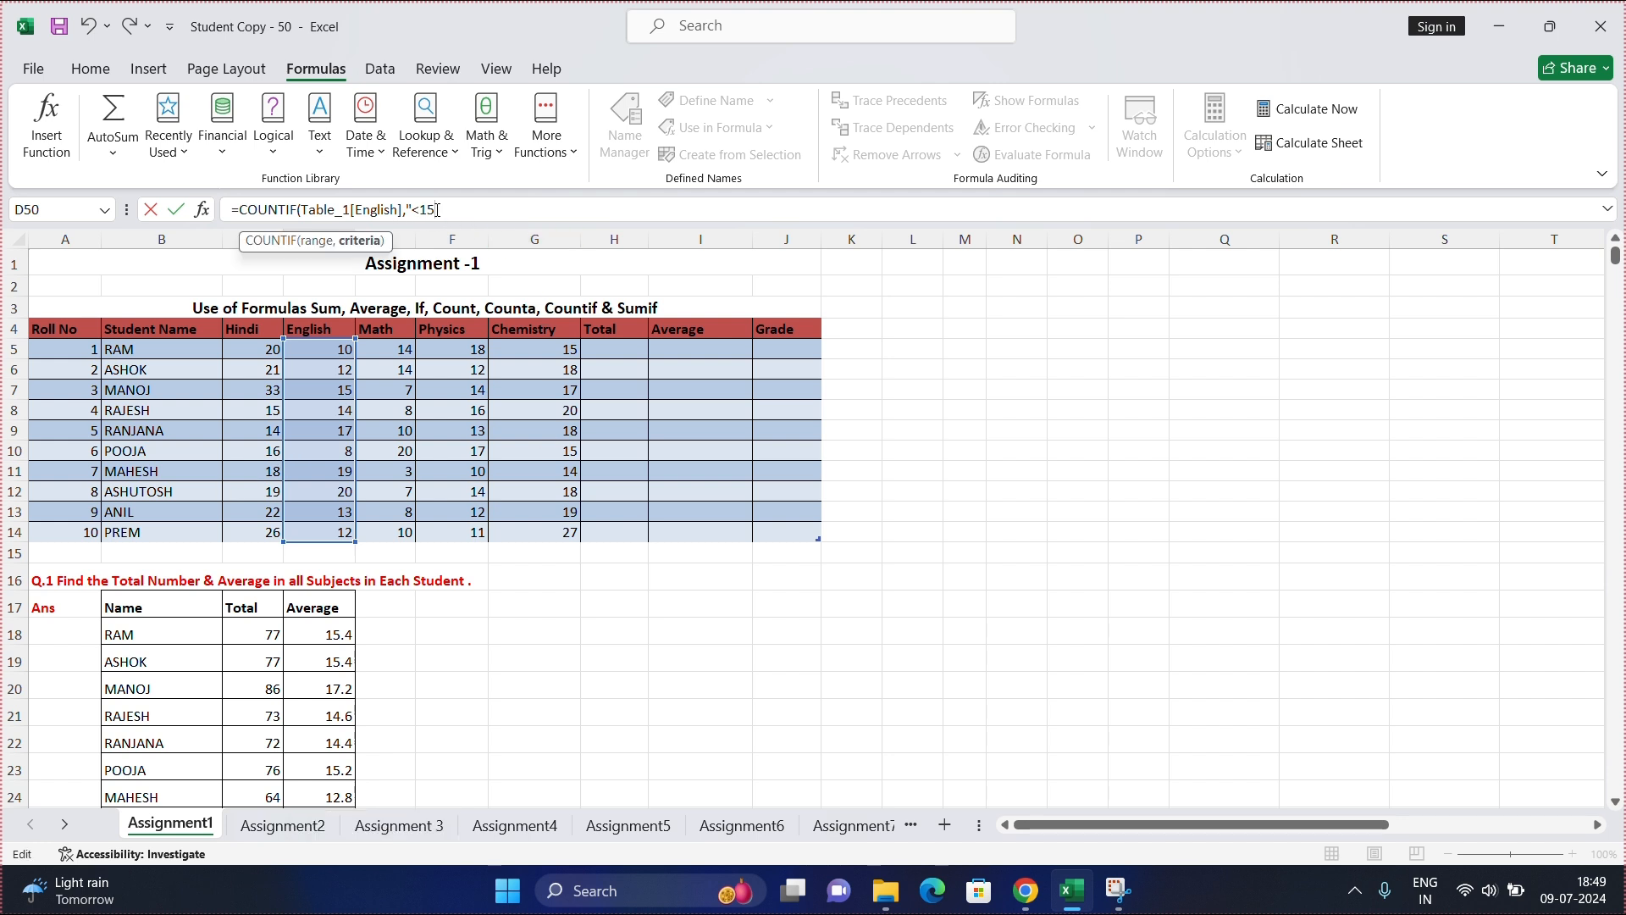
{"action": "type", "text": "\""}
{"action": "key", "text": "Return"}
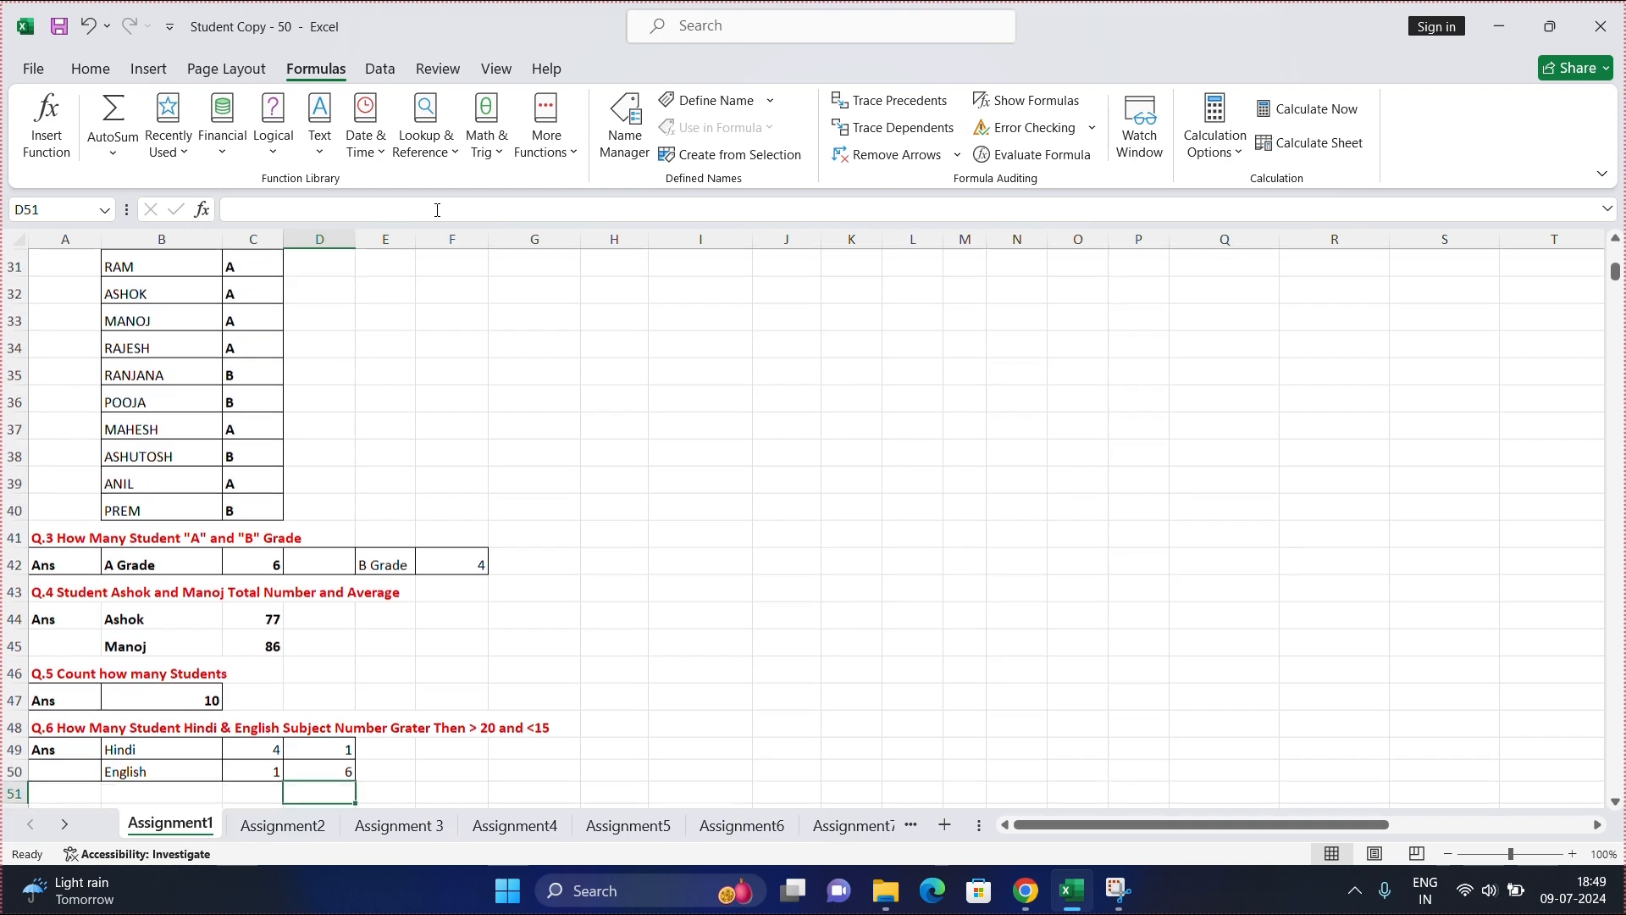
{"action": "scroll", "coordinate": [350, 597], "scroll_direction": "down", "scroll_amount": 1}
{"action": "scroll", "coordinate": [350, 597], "scroll_direction": "down", "scroll_amount": 1}
{"action": "left_click", "coordinate": [327, 606]}
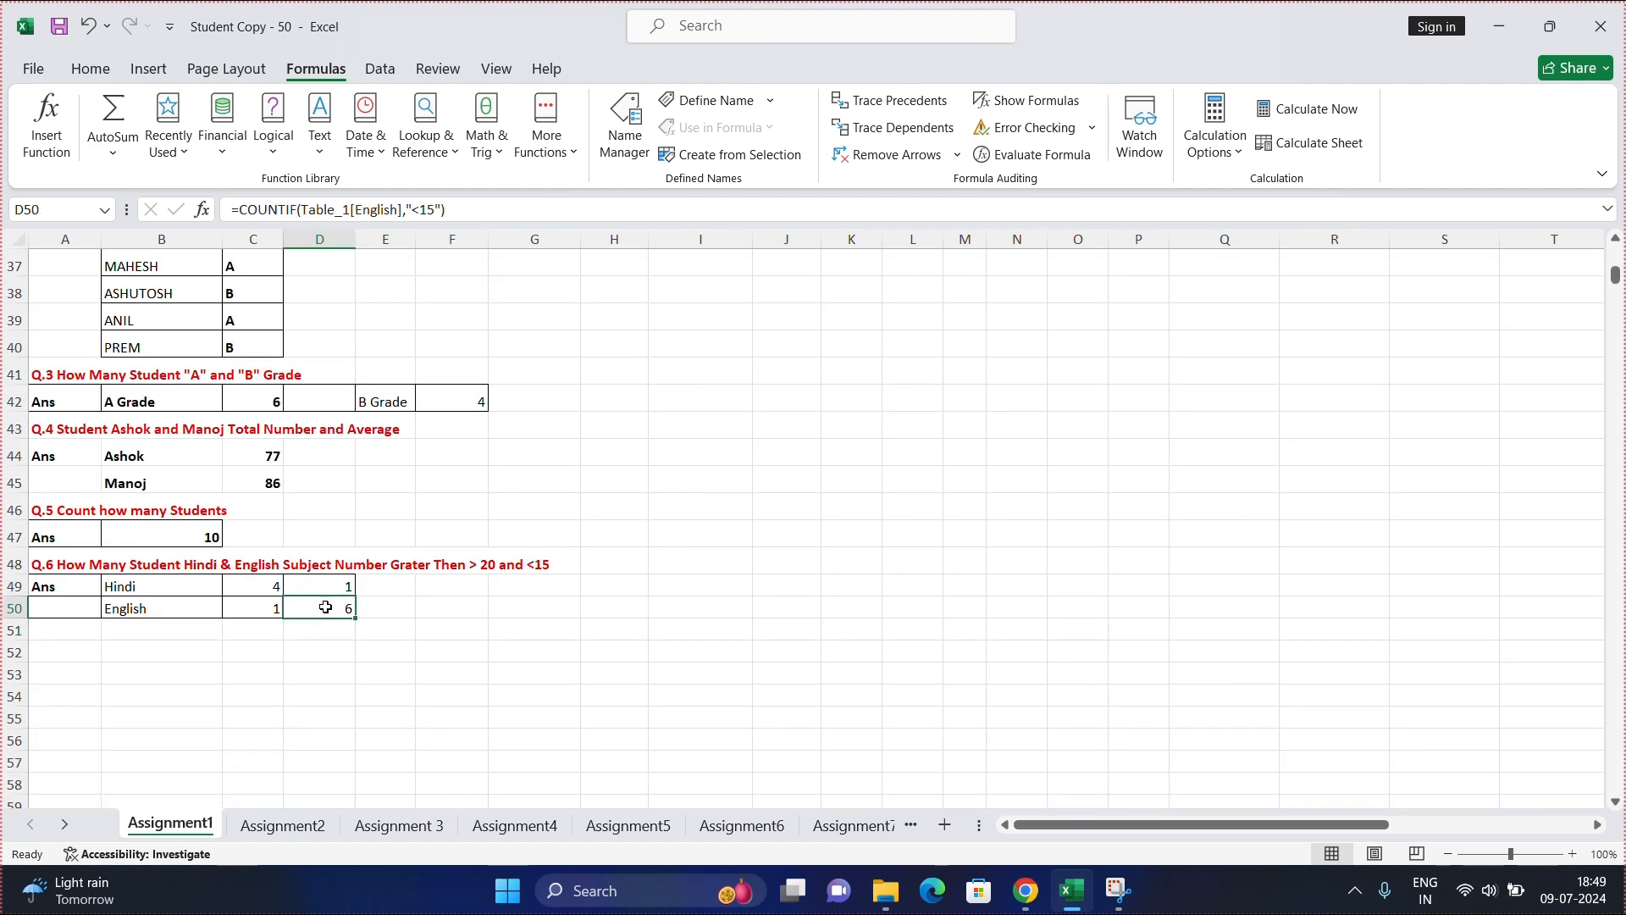
Review the Assignment1 table and answers, look through the Assignment2 to Assignment5 sheets, and return to Assignment1
{"action": "scroll", "coordinate": [238, 586], "scroll_direction": "up", "scroll_amount": 6}
{"action": "scroll", "coordinate": [238, 586], "scroll_direction": "up", "scroll_amount": 6}
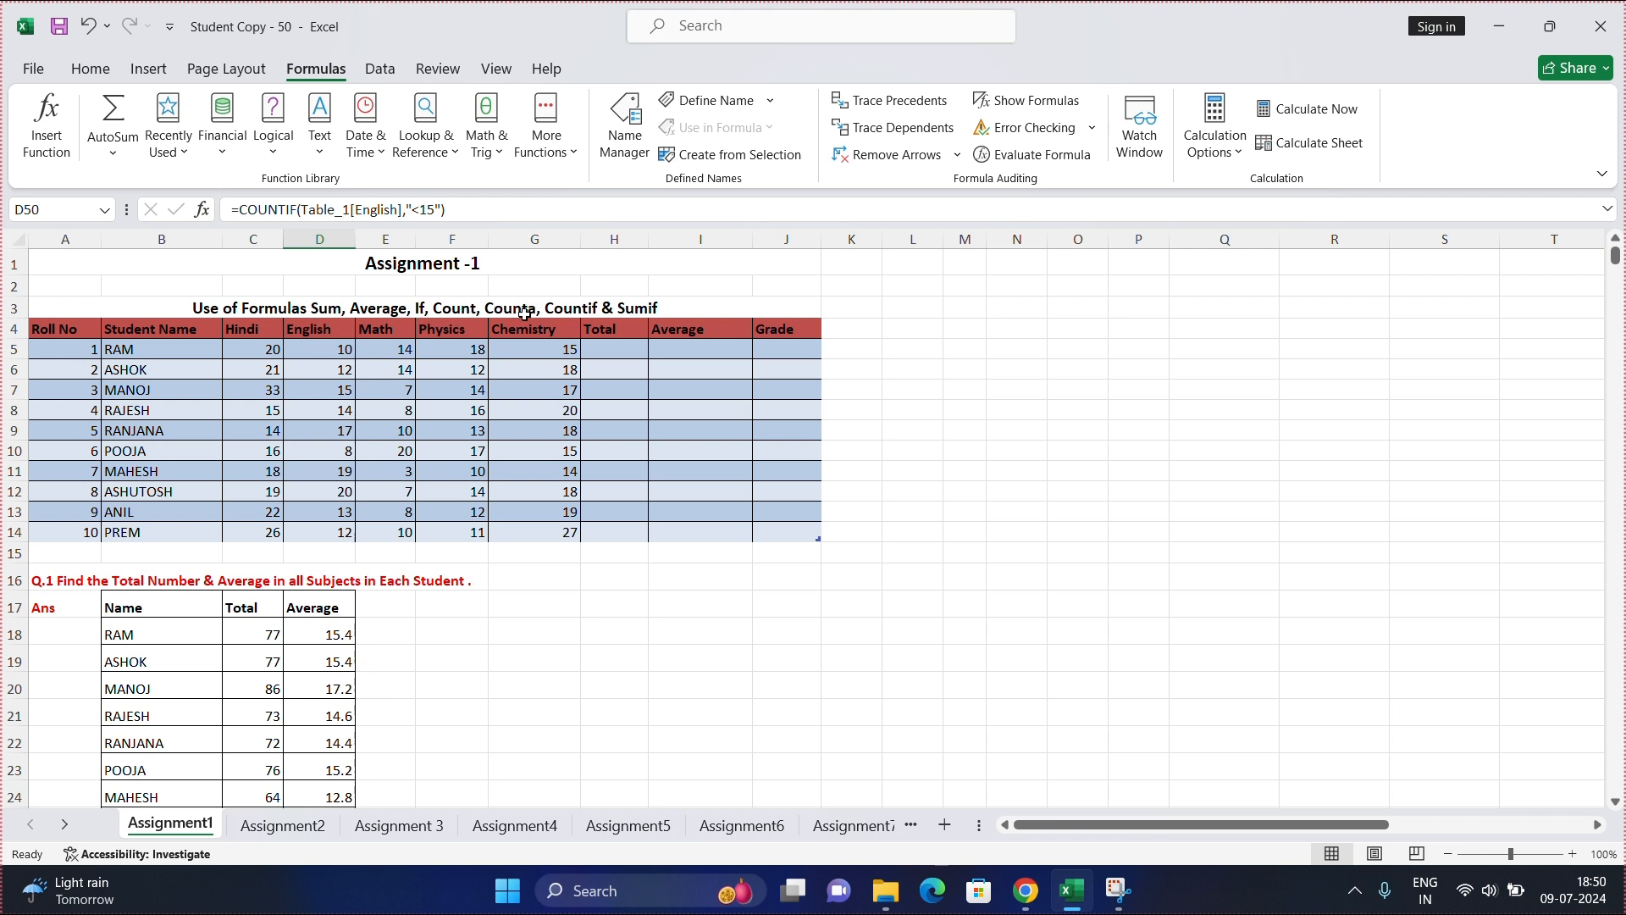
{"action": "scroll", "coordinate": [441, 520], "scroll_direction": "down", "scroll_amount": 4}
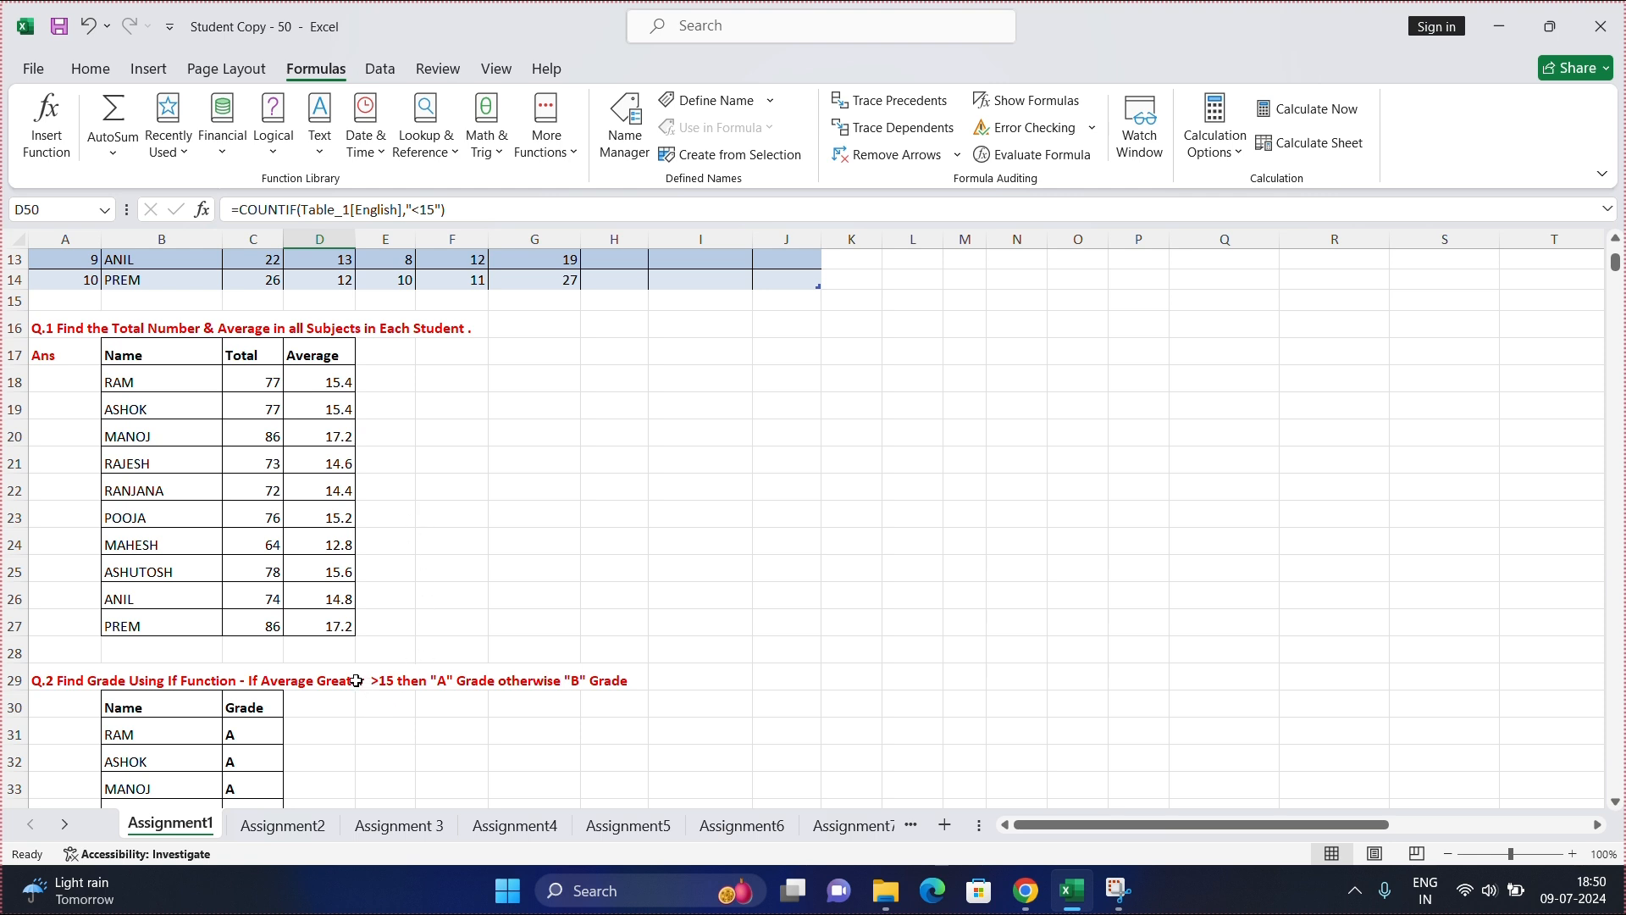
{"action": "left_click", "coordinate": [296, 827]}
{"action": "left_click", "coordinate": [424, 827]}
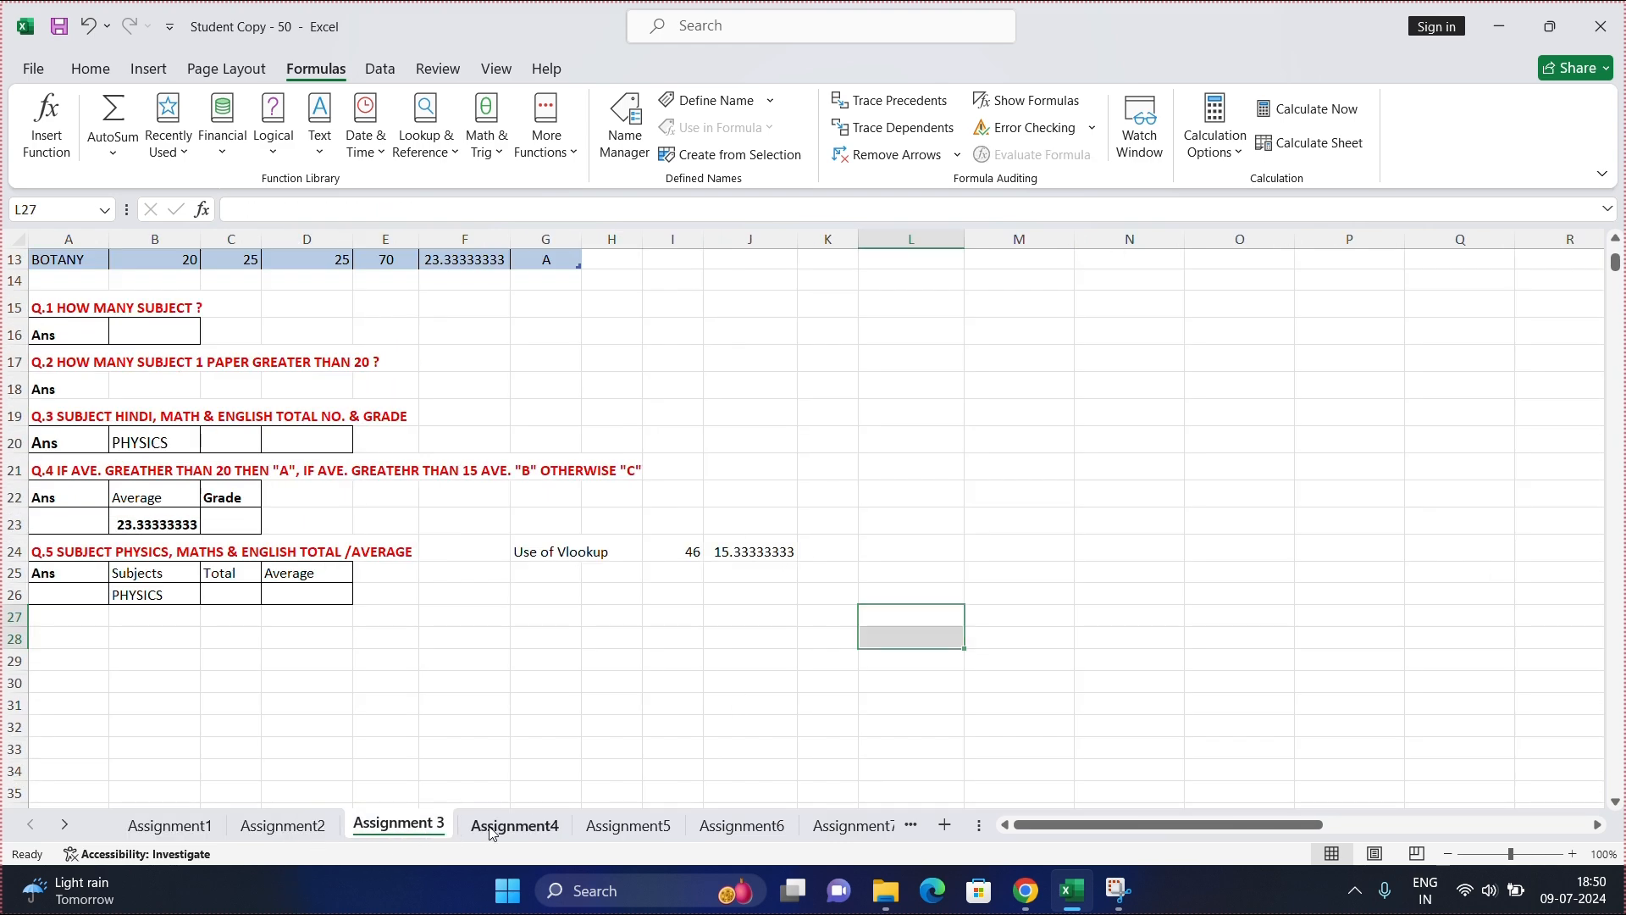
{"action": "left_click", "coordinate": [489, 829]}
{"action": "left_click", "coordinate": [627, 826]}
{"action": "left_click", "coordinate": [284, 826]}
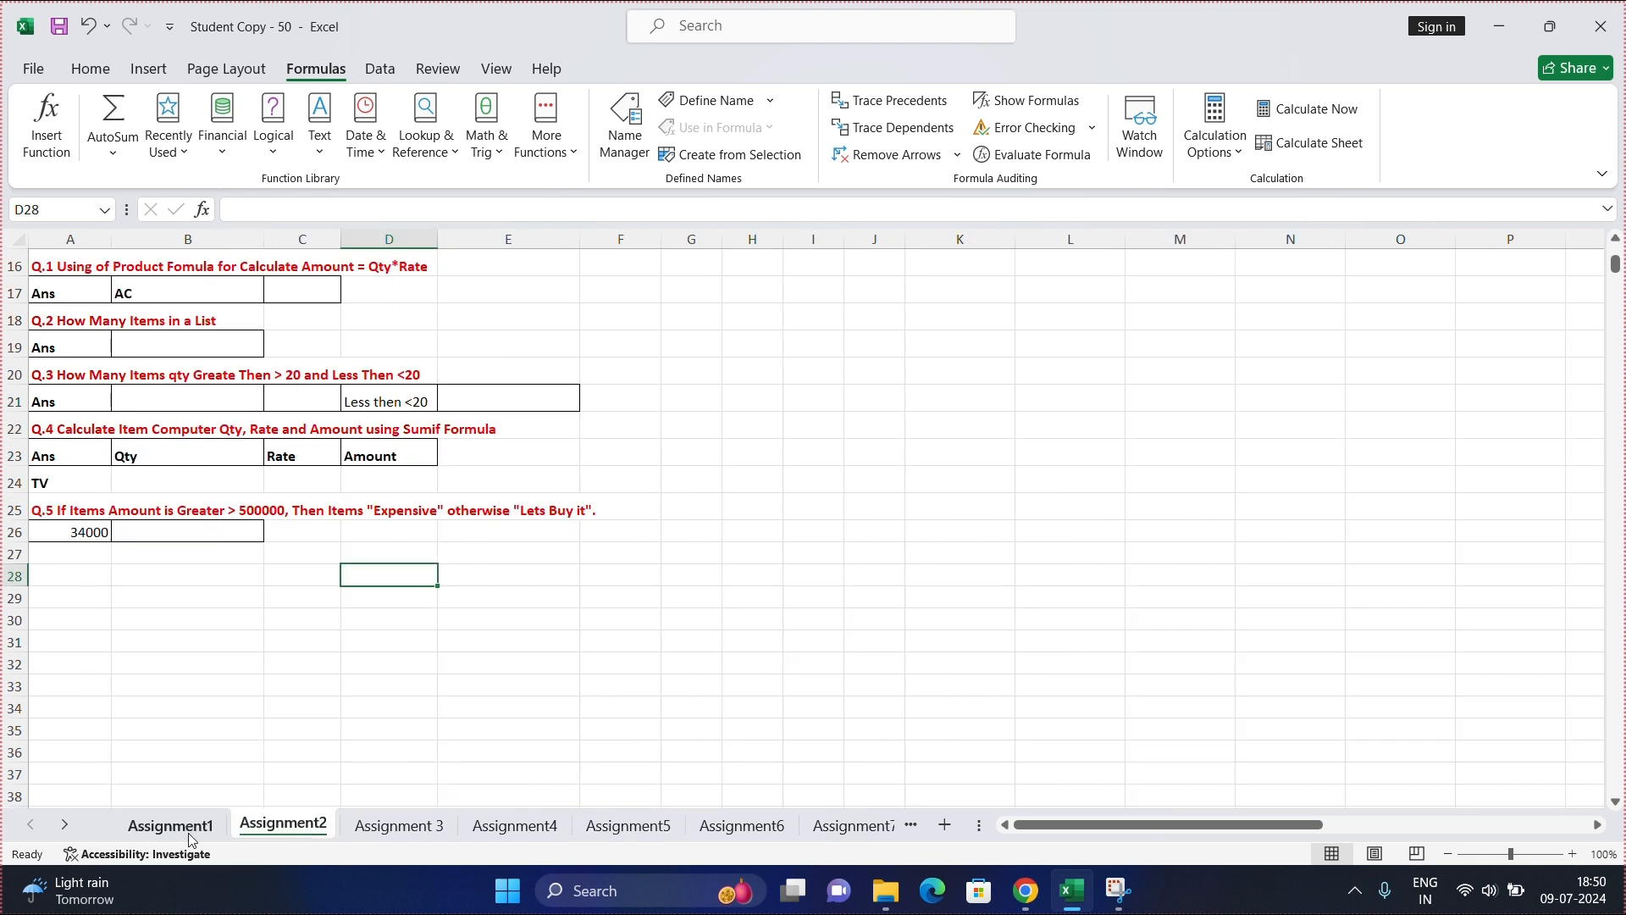
{"action": "left_click", "coordinate": [178, 826]}
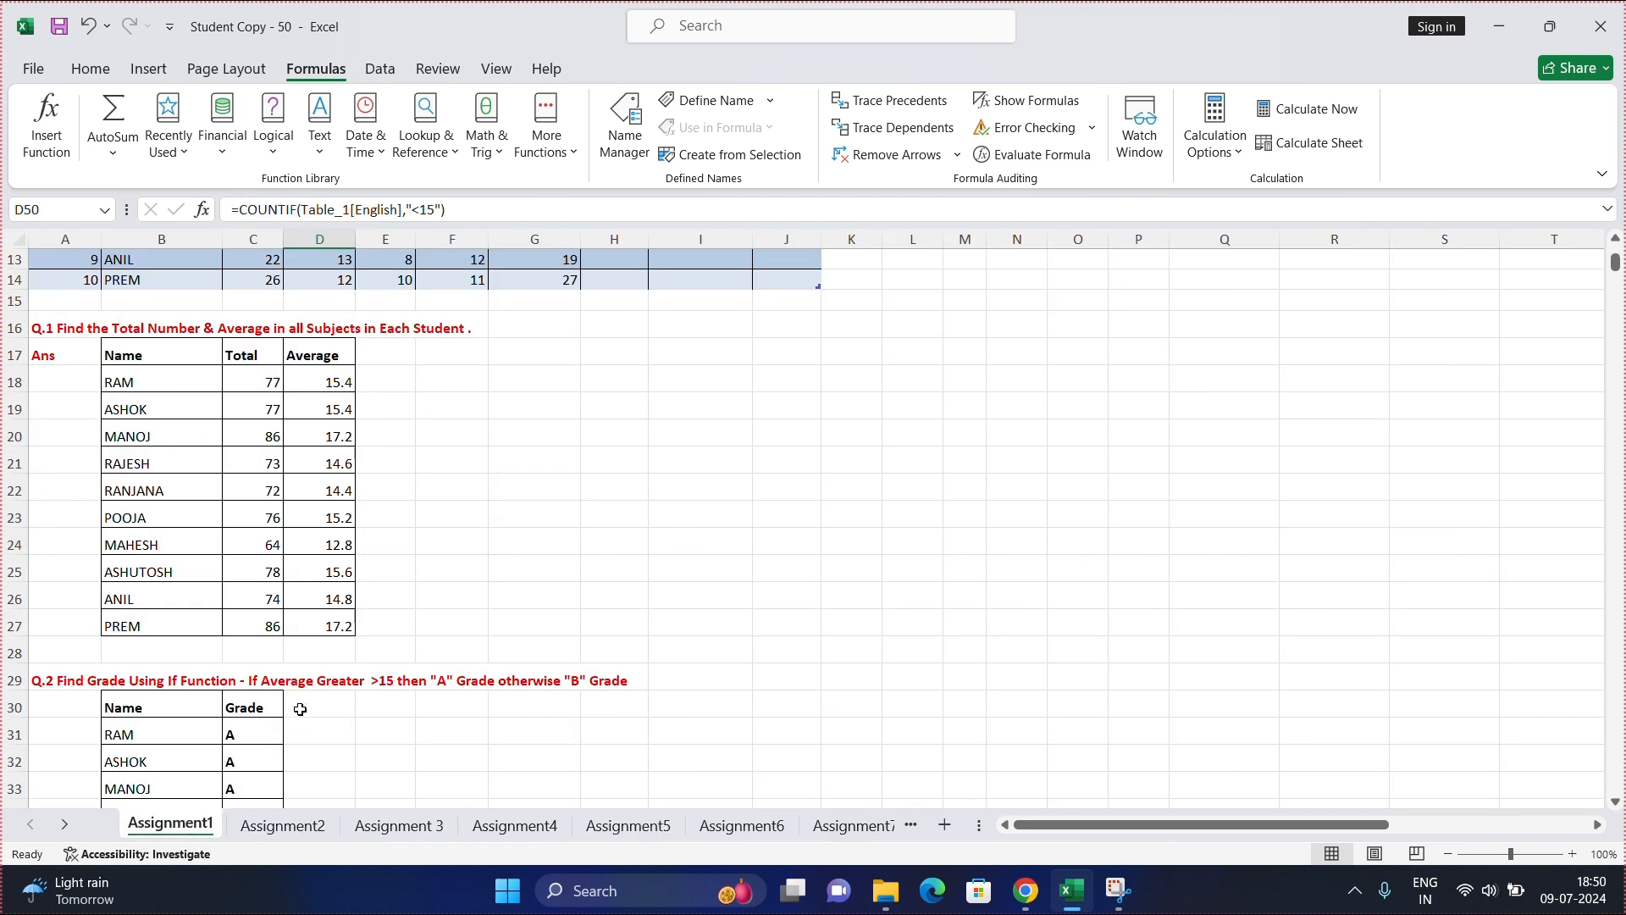